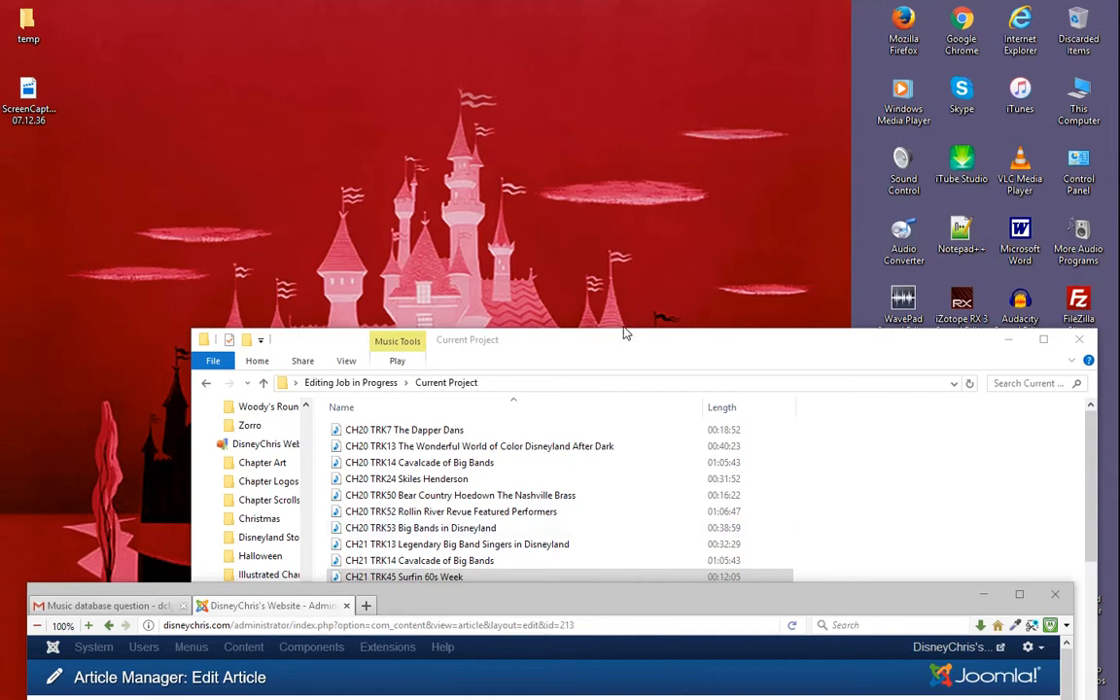
# - Bring the Current Project folder window fully into view and look through its list of audio tracks
pyautogui.moveTo(617, 344); pyautogui.dragTo(595, 129)
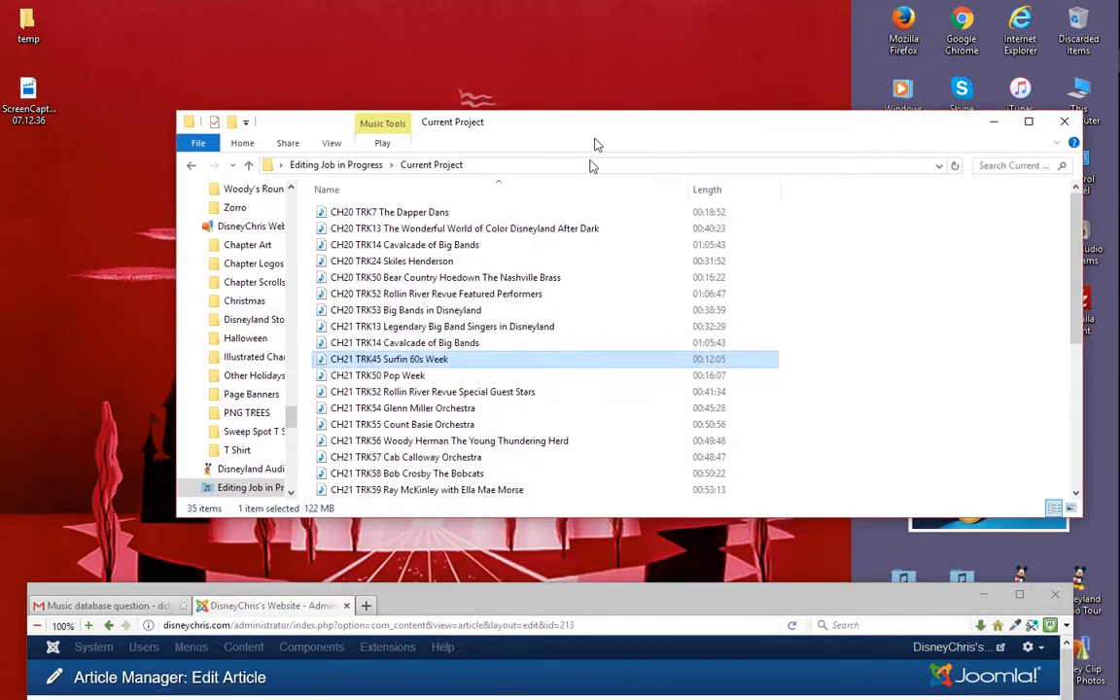
pyautogui.scroll(-5, 649, 417)
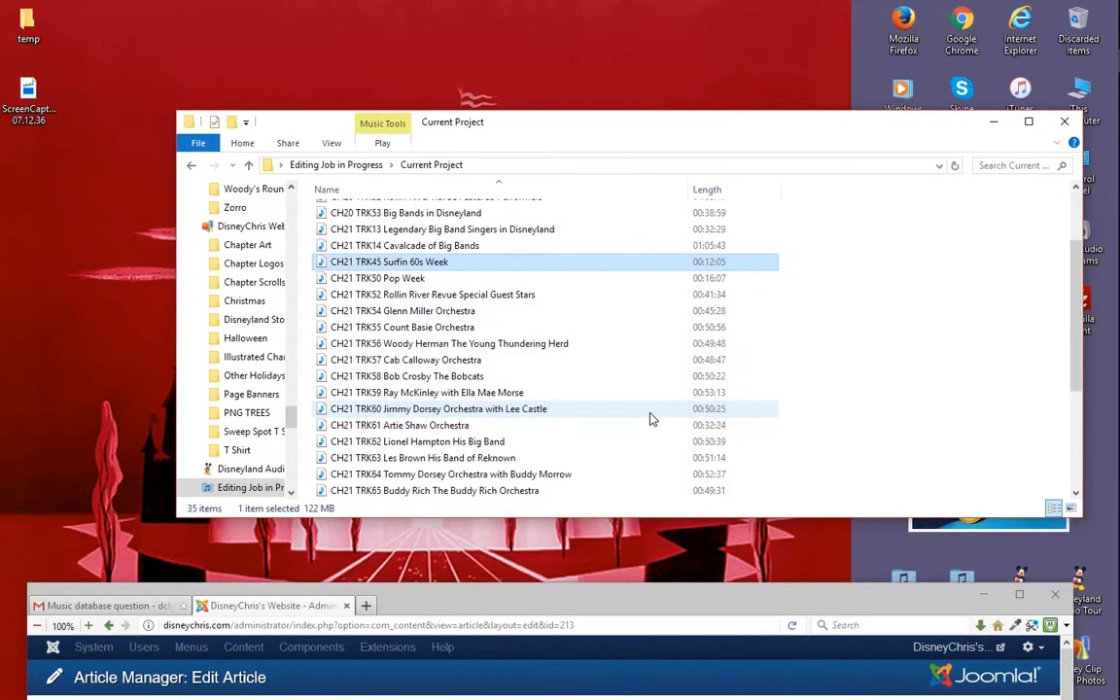
pyautogui.scroll(5, 622, 399)
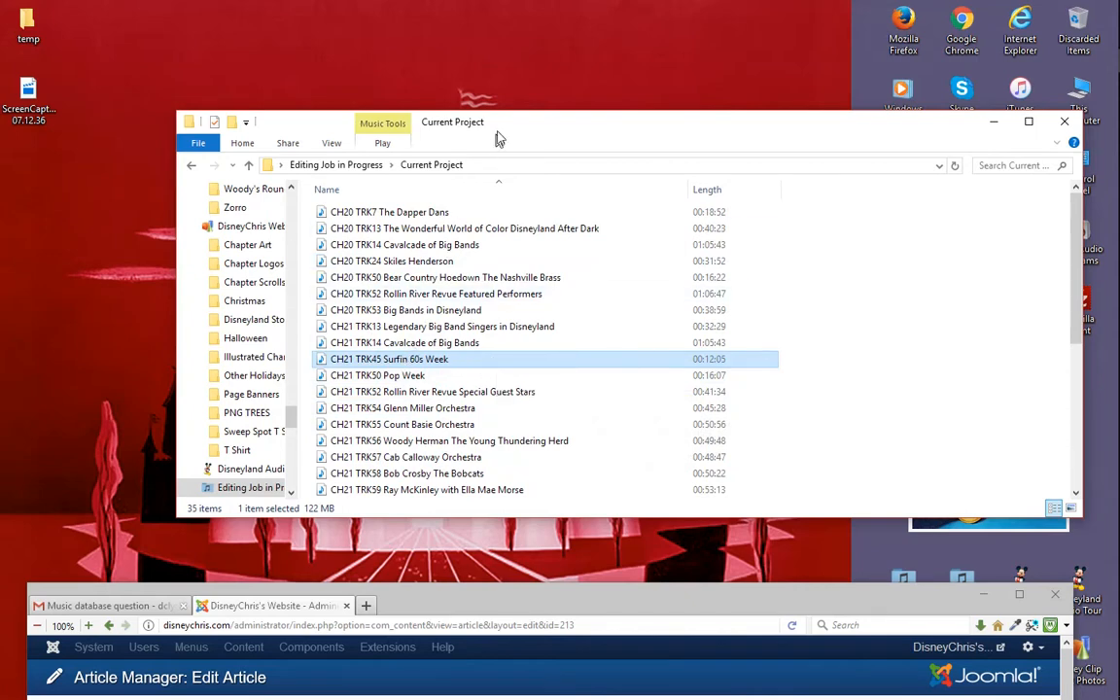
# - Move the Current Project window clear of the desktop icons and open the fre:ac audio converter
pyautogui.moveTo(495, 129); pyautogui.dragTo(539, 175)
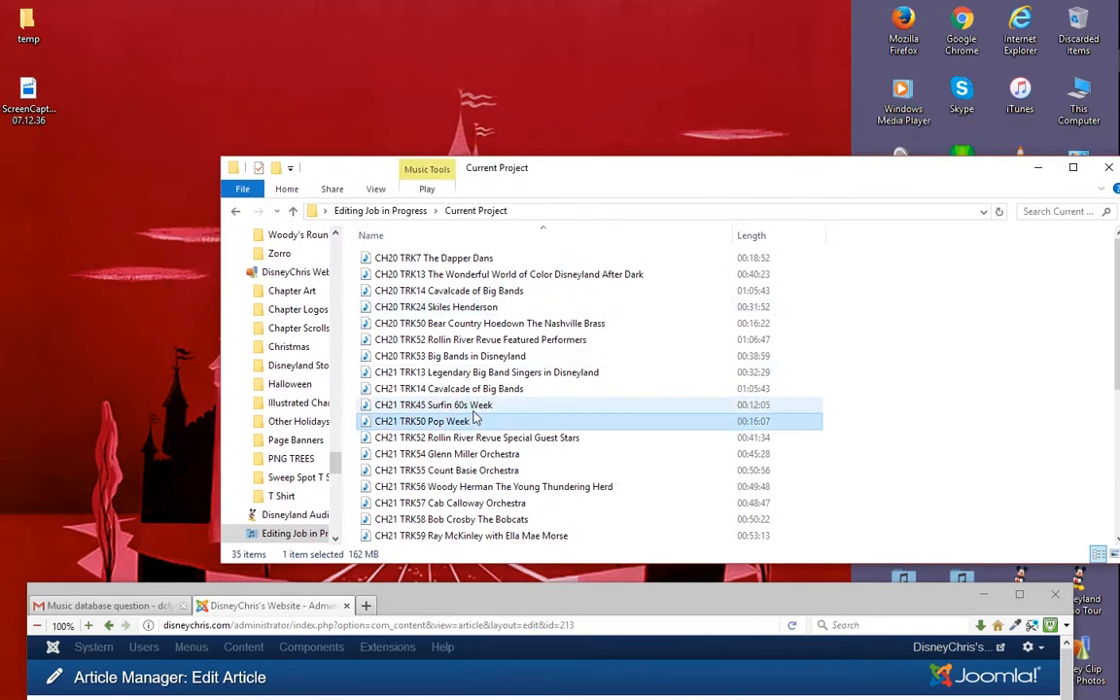
pyautogui.moveTo(599, 175); pyautogui.dragTo(592, 263)
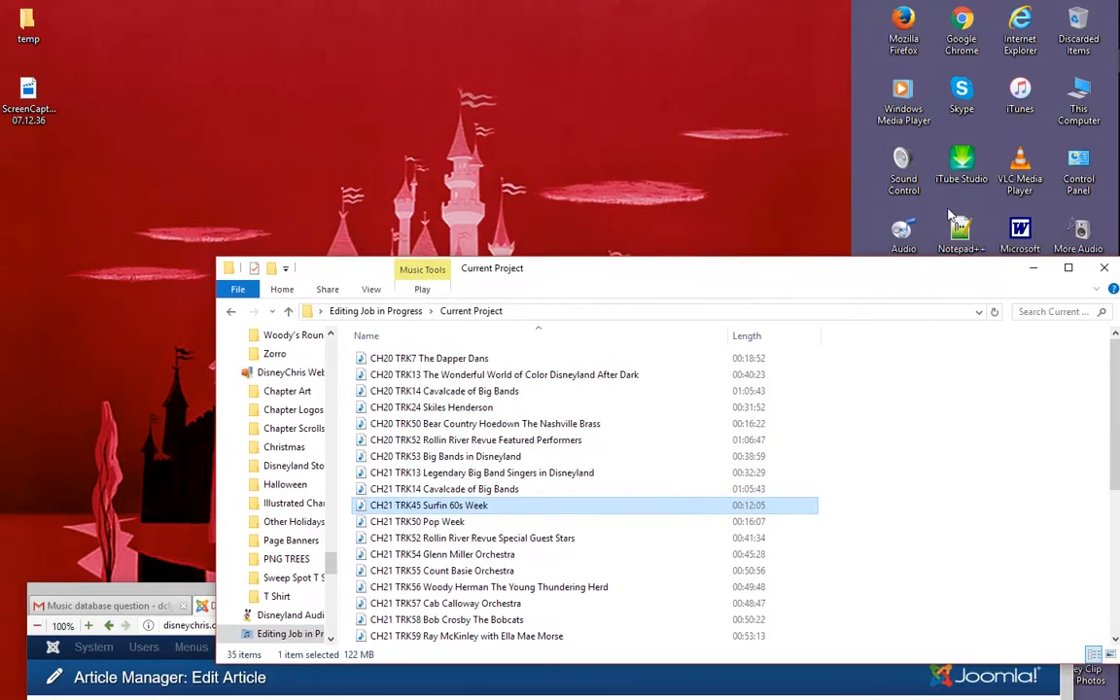
pyautogui.moveTo(895, 288); pyautogui.dragTo(895, 345)
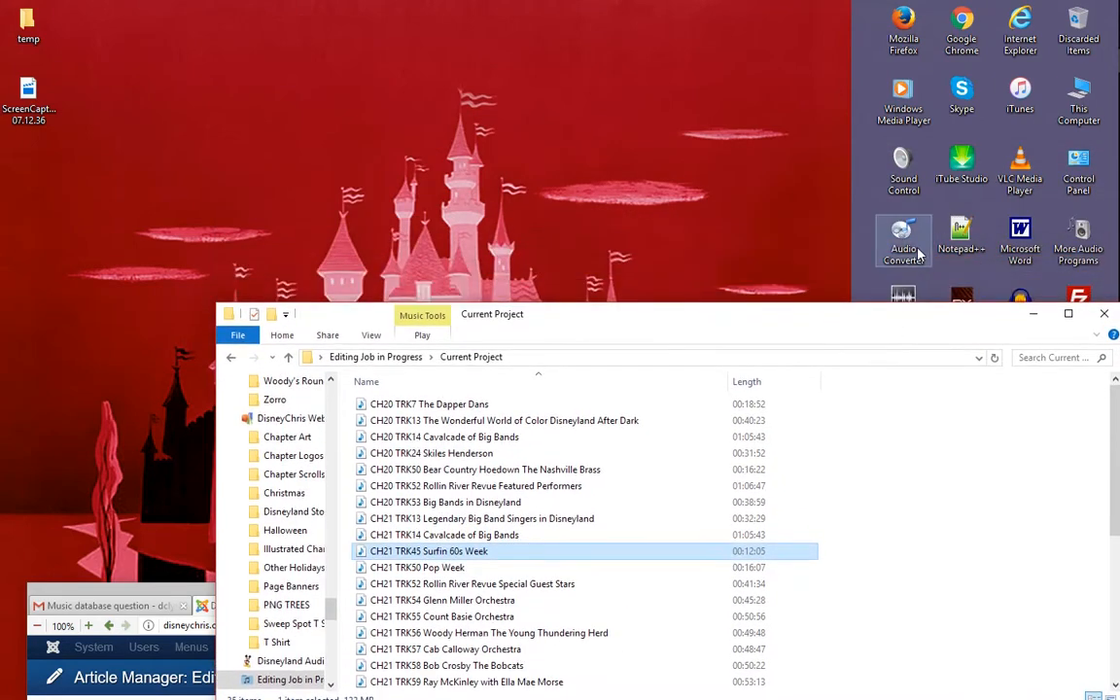
pyautogui.moveTo(870, 328); pyautogui.dragTo(852, 363)
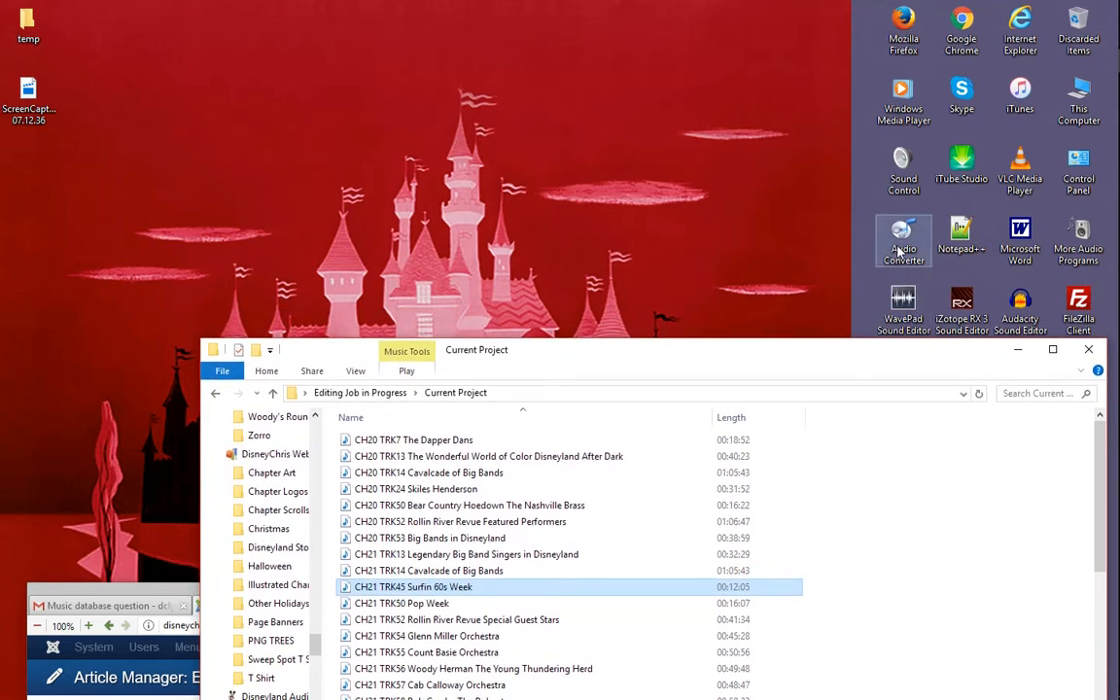
pyautogui.click(887, 243)
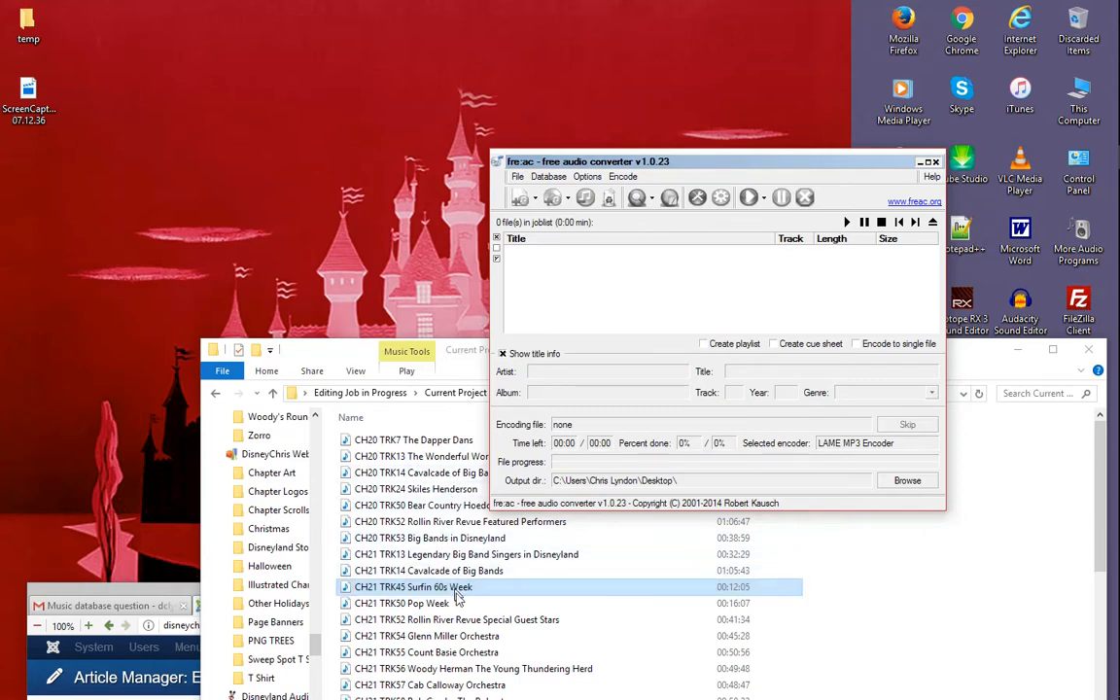
# - Arrange the folder beside fre:ac and add the CH21 TRK45 Surfin 60s Week wave file to the joblist
pyautogui.moveTo(375, 362); pyautogui.dragTo(834, 204)
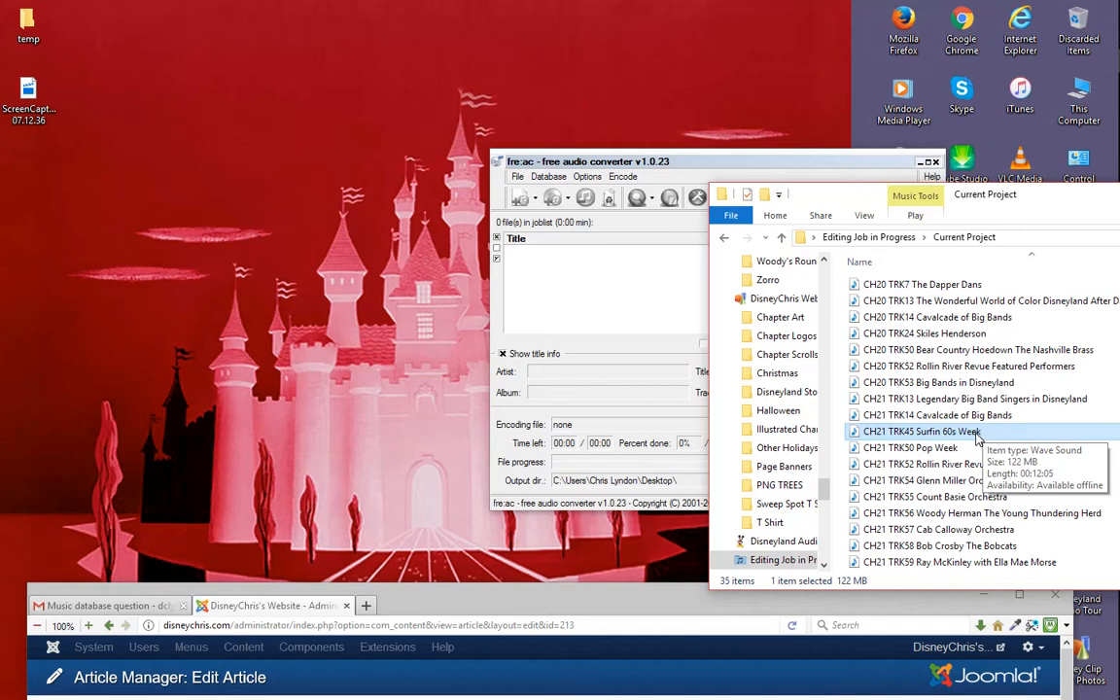
pyautogui.moveTo(988, 204)
pyautogui.mouseDown()
pyautogui.moveTo(746, 204)
pyautogui.moveTo(1007, 213)
pyautogui.mouseUp()
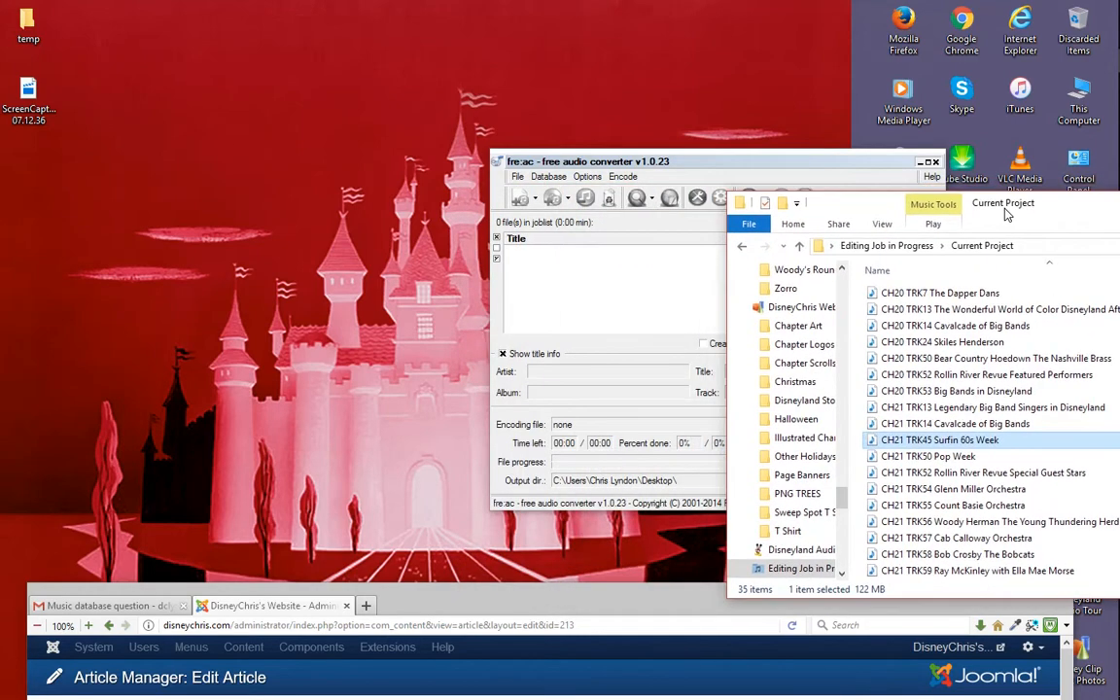
pyautogui.moveTo(1007, 442); pyautogui.dragTo(586, 274)
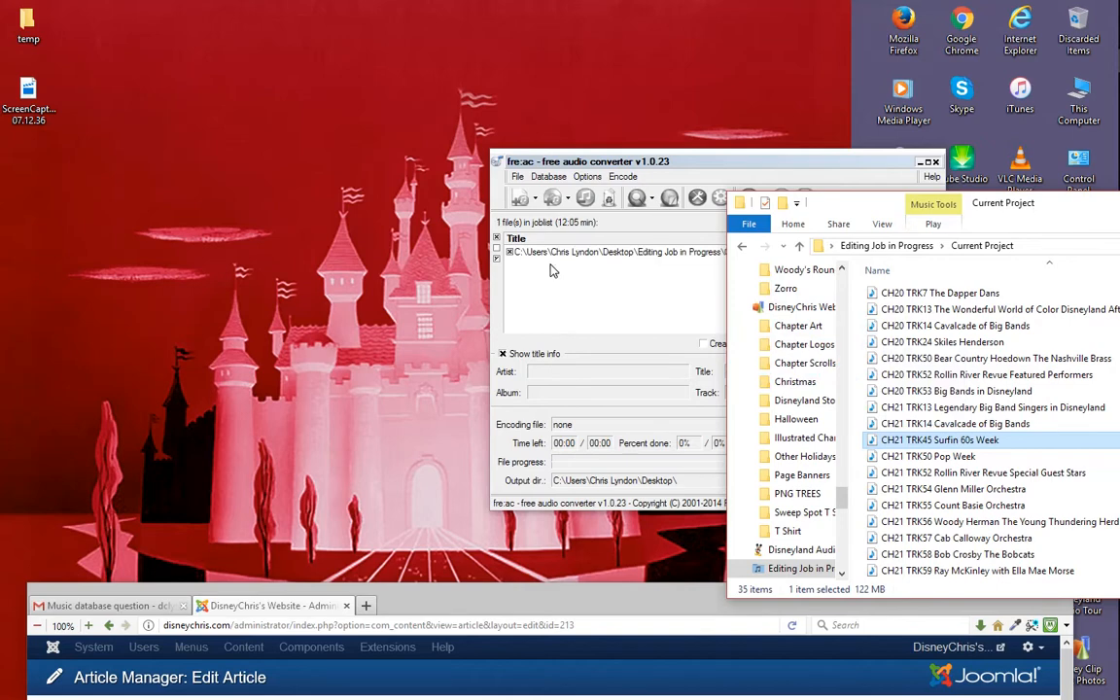
pyautogui.moveTo(671, 164); pyautogui.dragTo(472, 149)
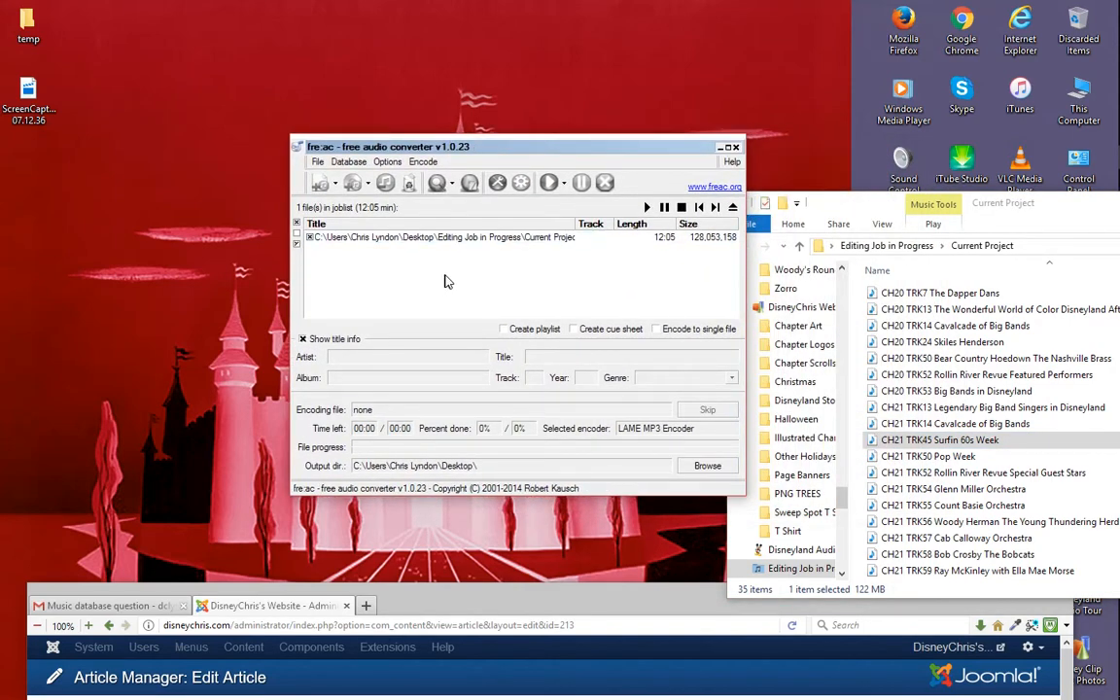
# - Check the encoder and output folder in fre:ac's general settings, leaving them as they are
pyautogui.click(387, 162)
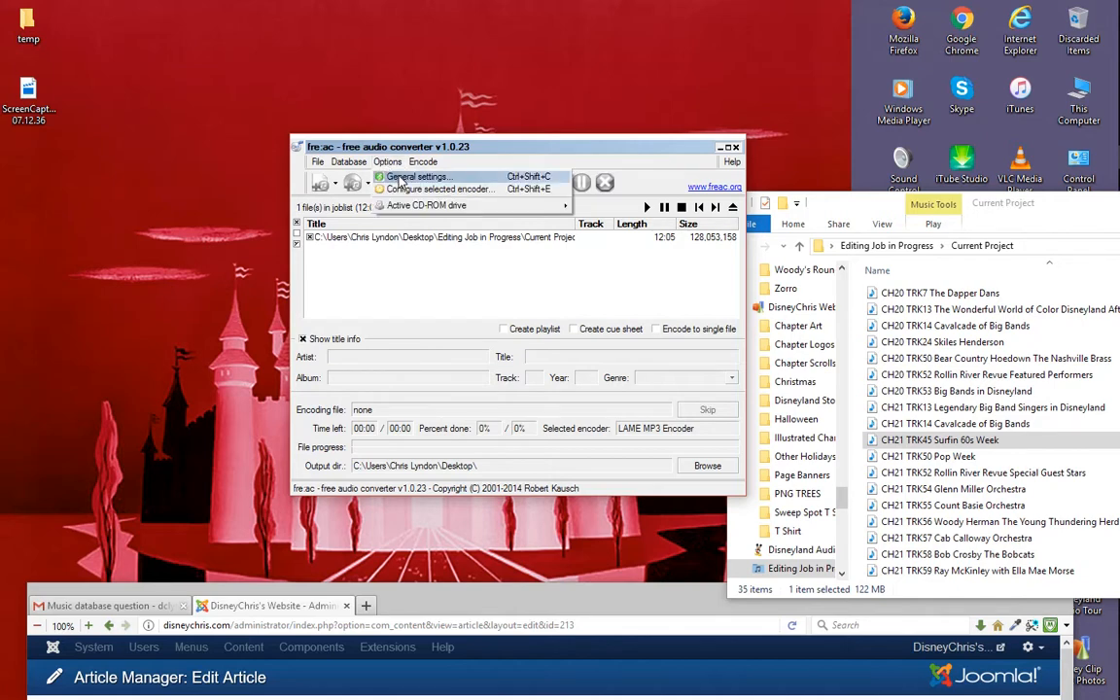
pyautogui.click(399, 179)
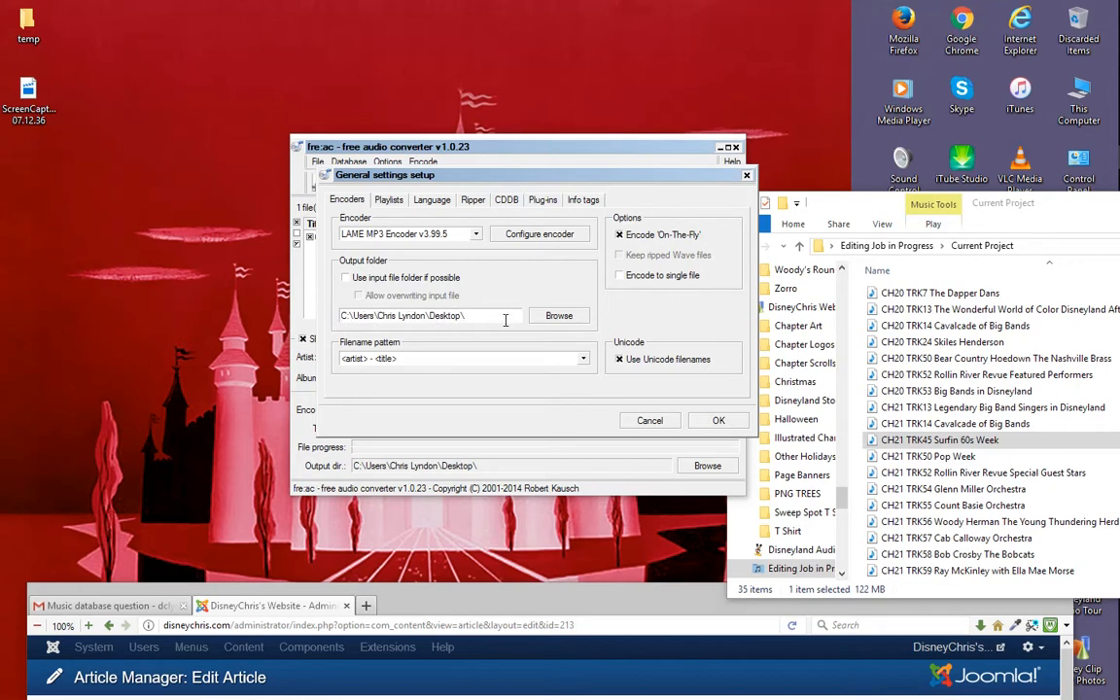
pyautogui.click(746, 177)
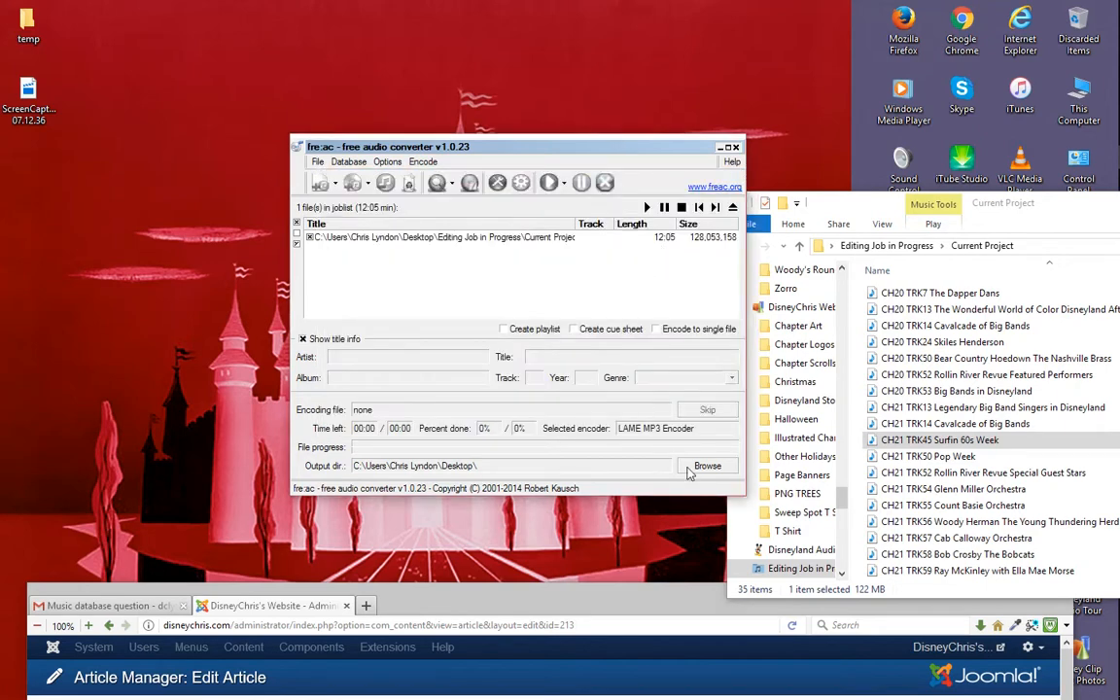
# - Encode the Surfin 60s Week track with the LAME MP3 Encoder into the Desktop folder, and close fre:ac
pyautogui.click(550, 185)
pyautogui.click(549, 183)
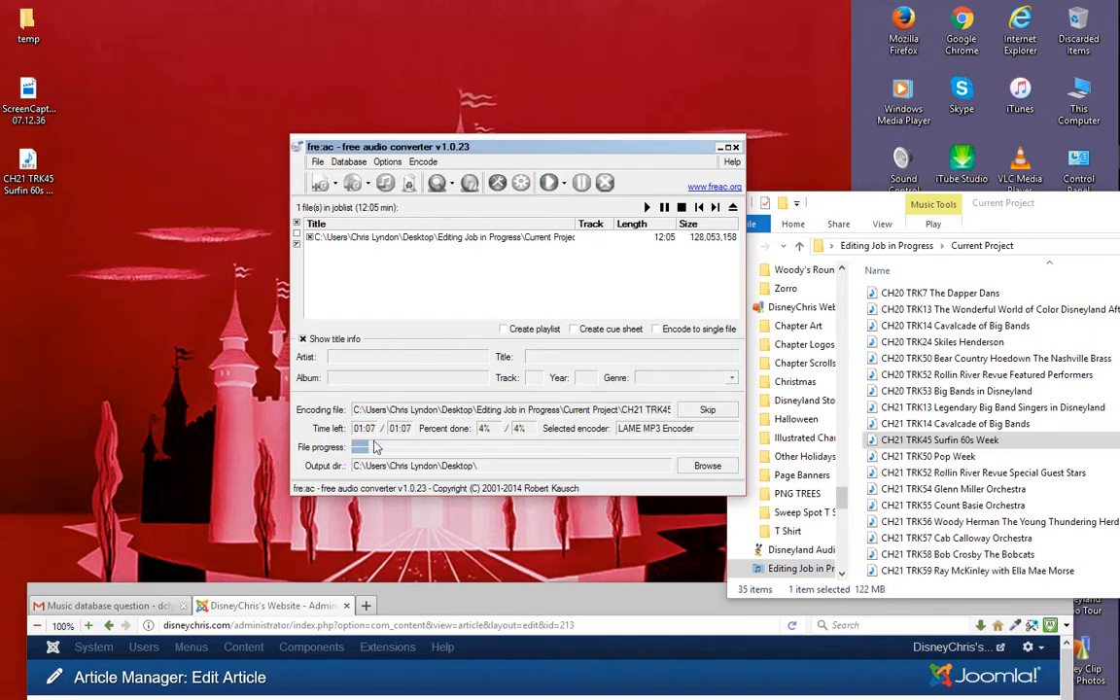
pyautogui.moveTo(566, 146); pyautogui.dragTo(522, 122)
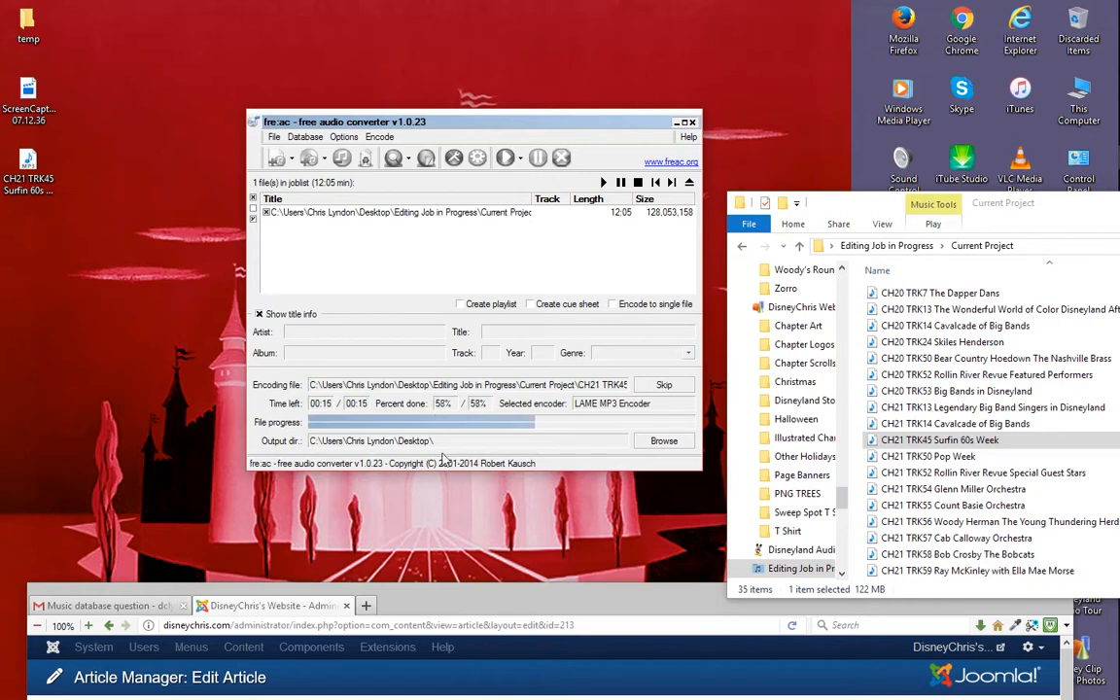
pyautogui.click(363, 214)
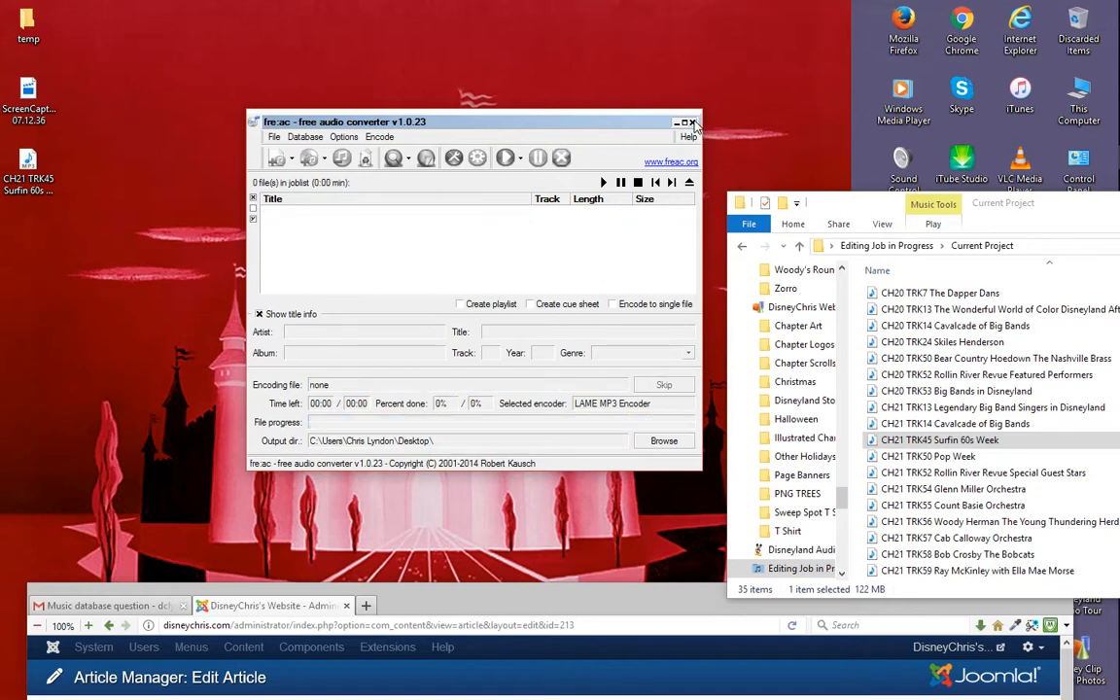
pyautogui.click(693, 123)
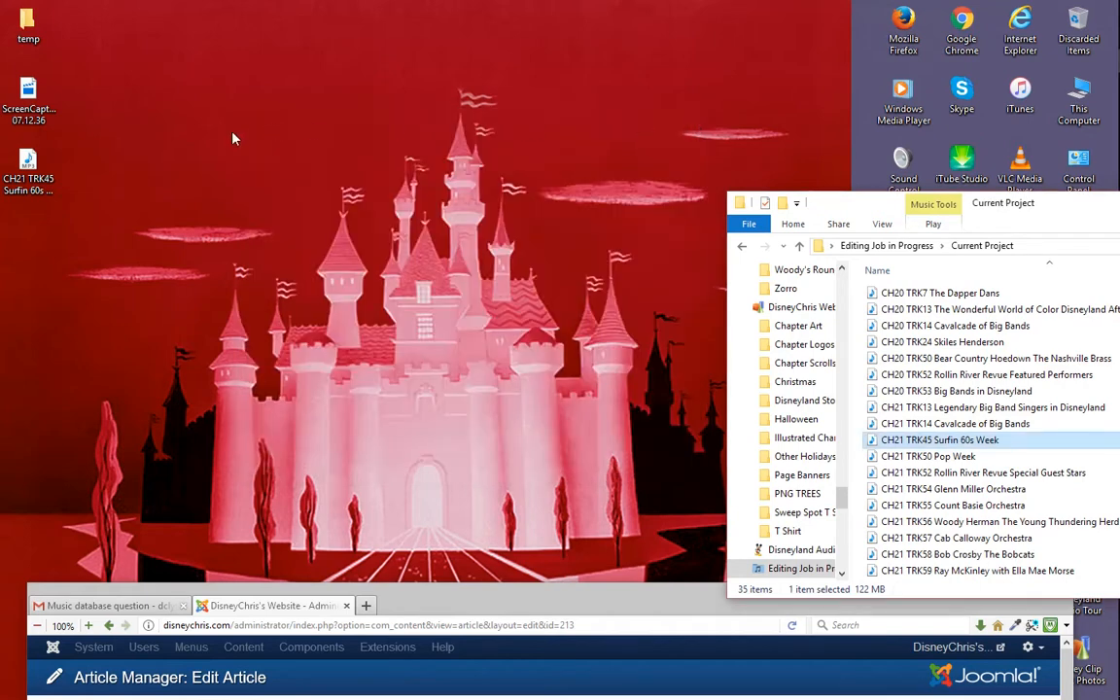
# - Move the folder and browser windows out of the way and open the FileZilla client
pyautogui.click(28, 167)
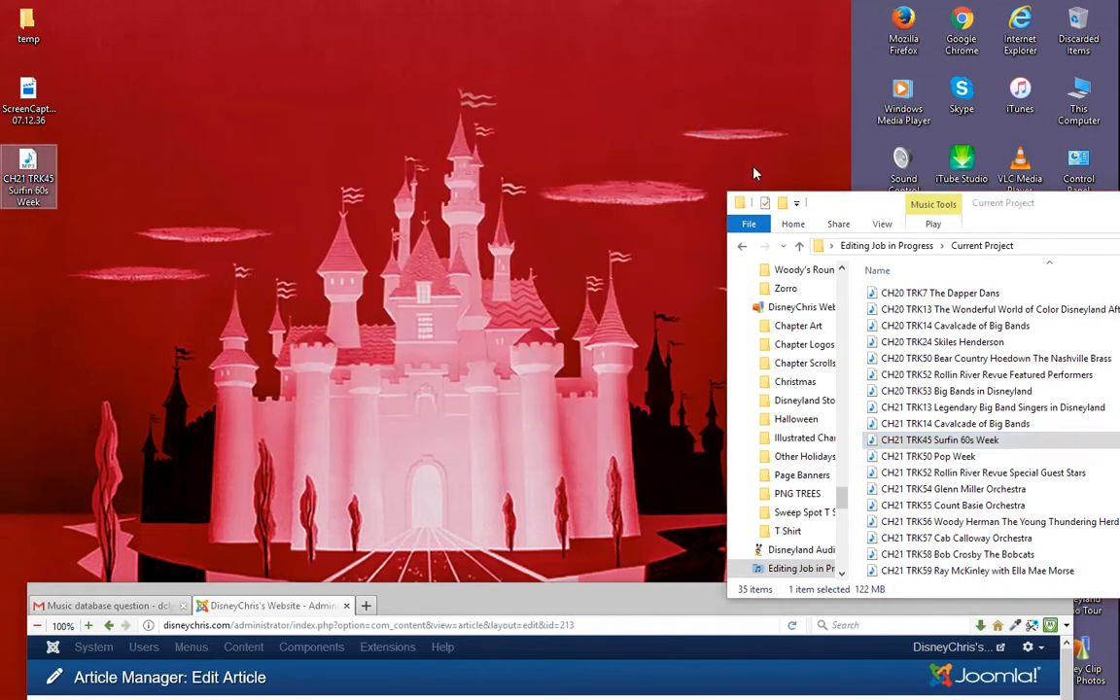
pyautogui.moveTo(865, 208); pyautogui.dragTo(905, 465)
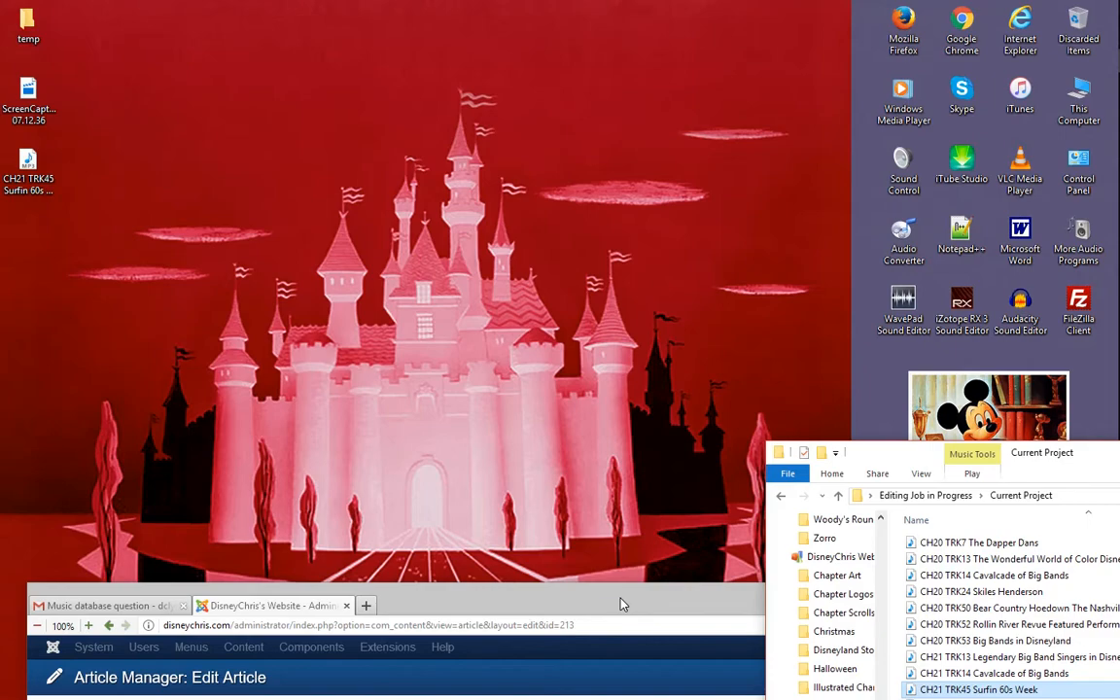
pyautogui.moveTo(626, 604); pyautogui.dragTo(656, 258)
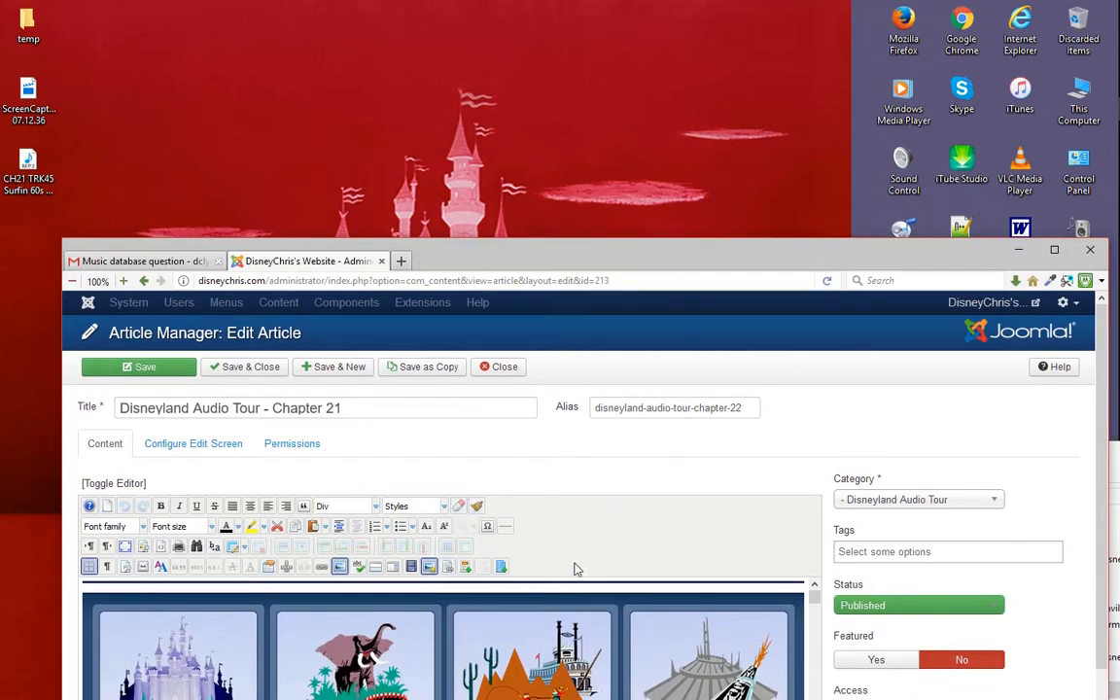
pyautogui.moveTo(551, 261); pyautogui.dragTo(541, 601)
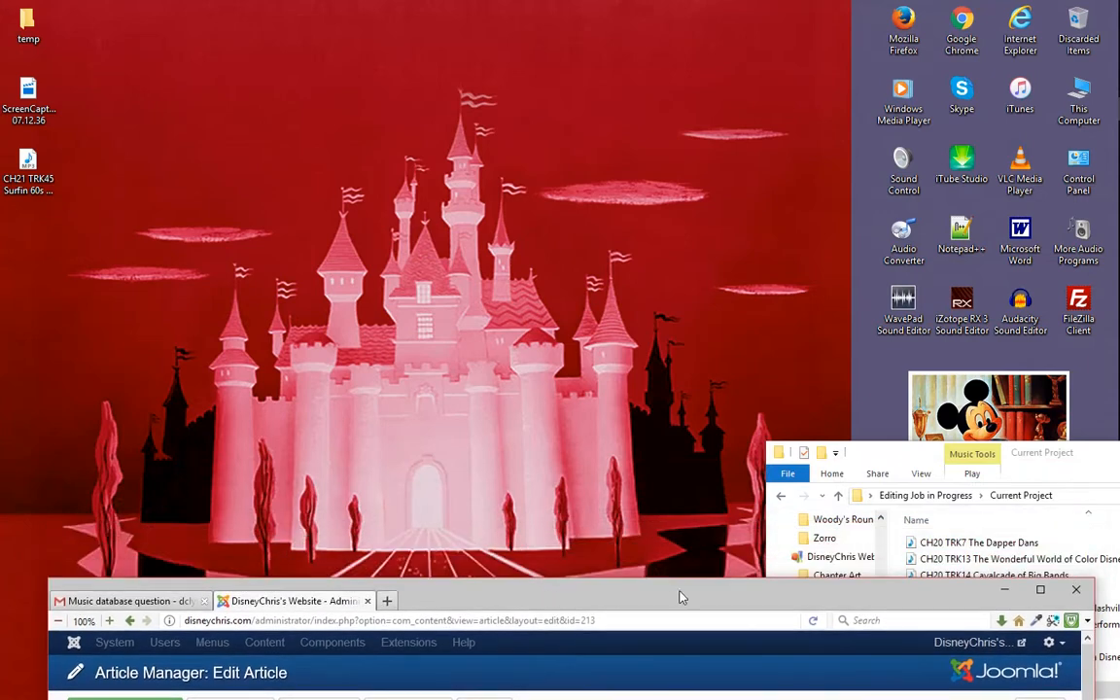
pyautogui.moveTo(867, 455); pyautogui.dragTo(904, 596)
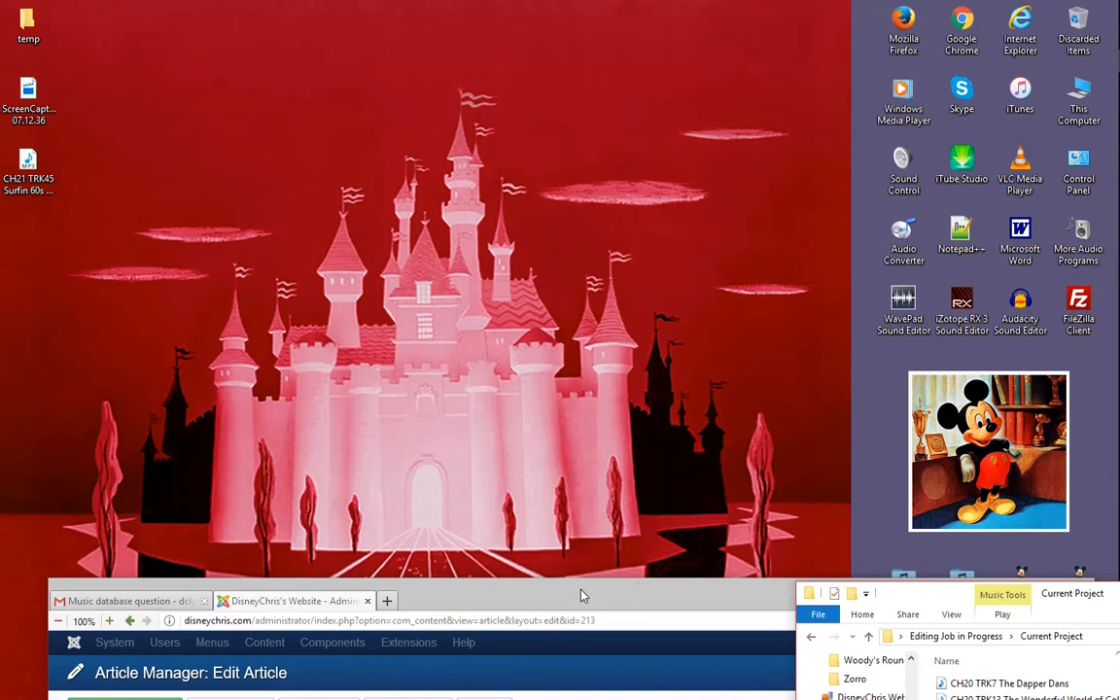
pyautogui.doubleClick(1079, 309)
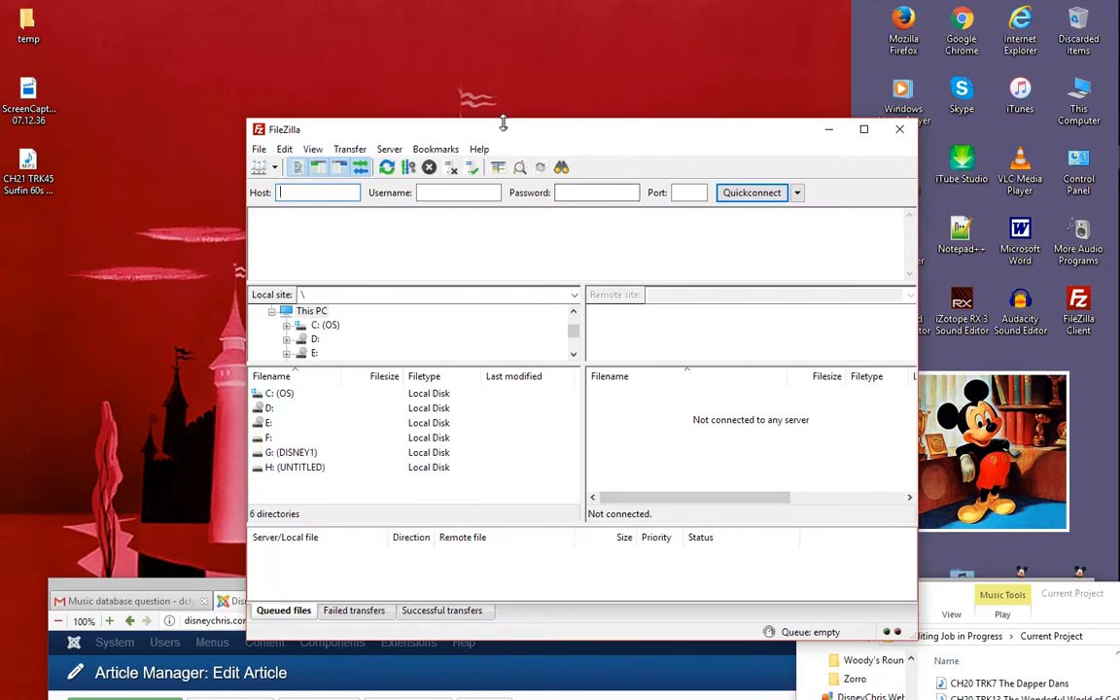
pyautogui.moveTo(500, 134); pyautogui.dragTo(478, 126)
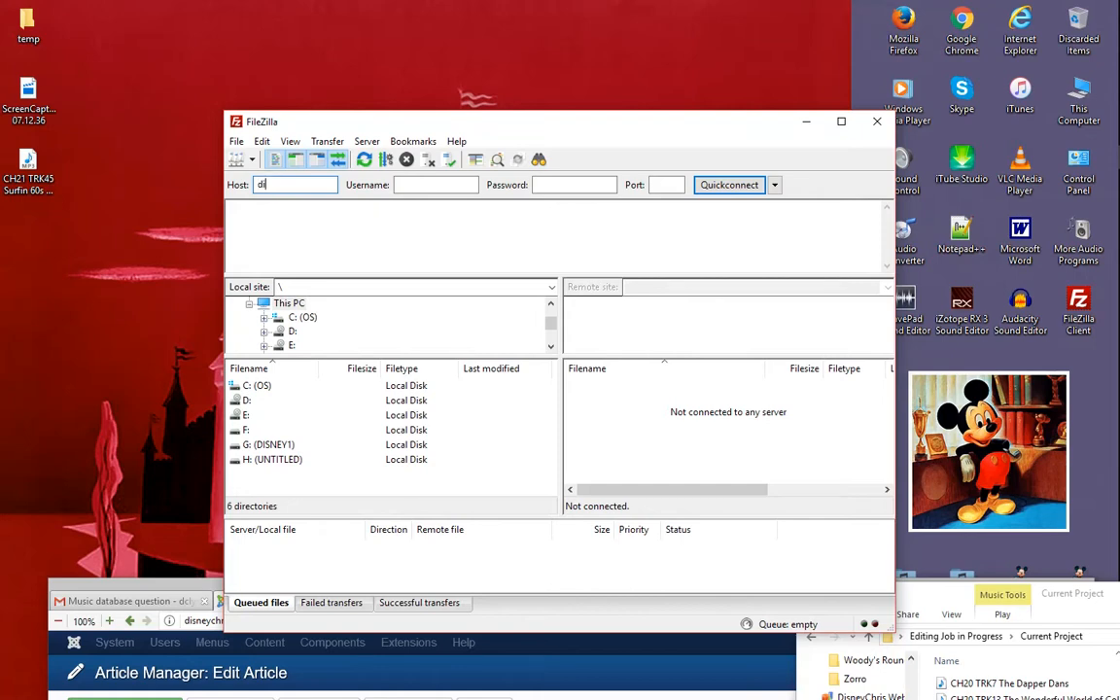
# - Enter the host disneychris.com, the account username and the account password, and try to connect to the server
pyautogui.press('BackSpace')
pyautogui.press('BackSpace')
pyautogui.write('disn')
pyautogui.click(455, 186)
pyautogui.write('d')
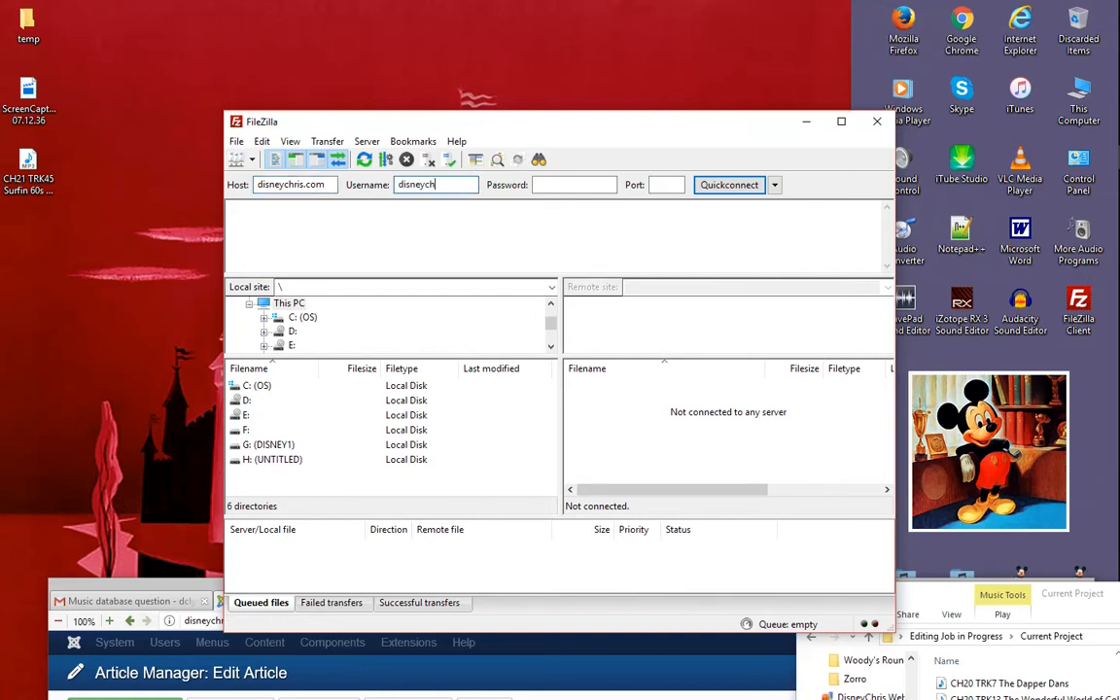
pyautogui.click(542, 185)
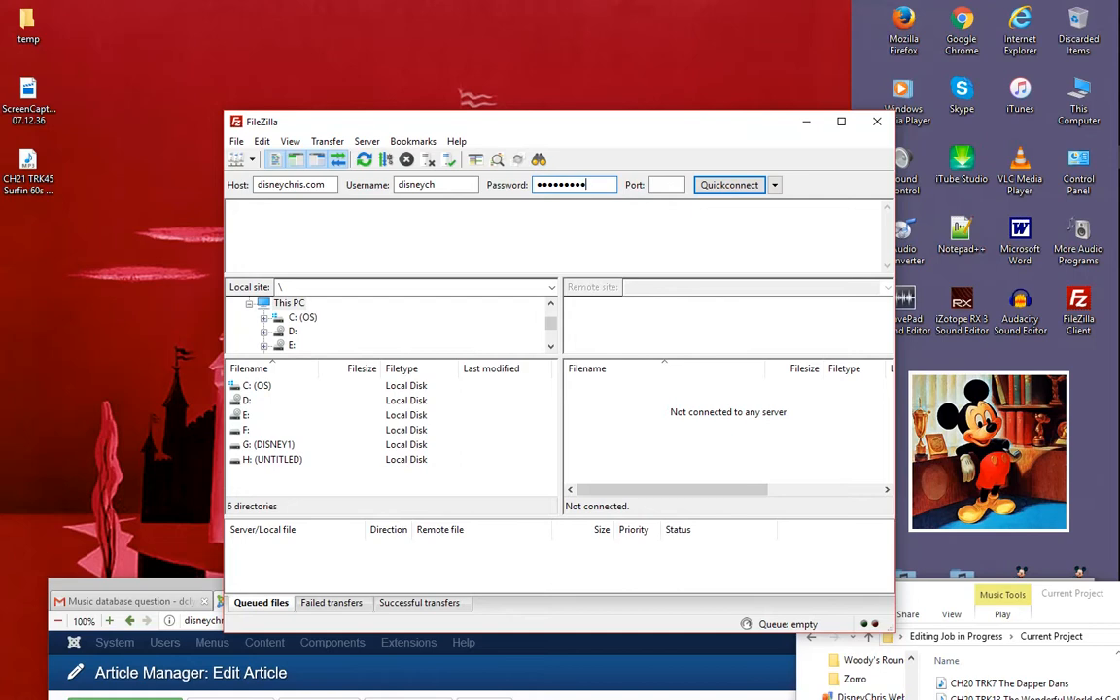
pyautogui.press('Return')
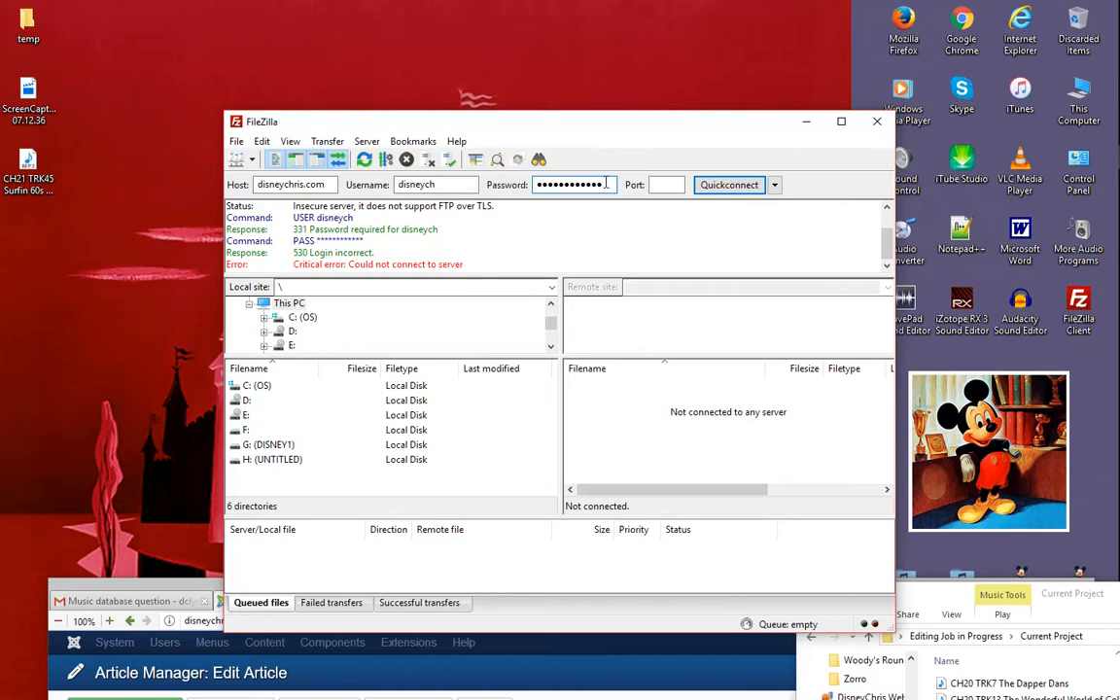
# - Replace the FTP account password with a newly entered one and connect to the server again
pyautogui.moveTo(612, 187); pyautogui.dragTo(403, 185)
pyautogui.write('•••')
pyautogui.press('BackSpace')
pyautogui.write('••••••••••')
pyautogui.press('Return')
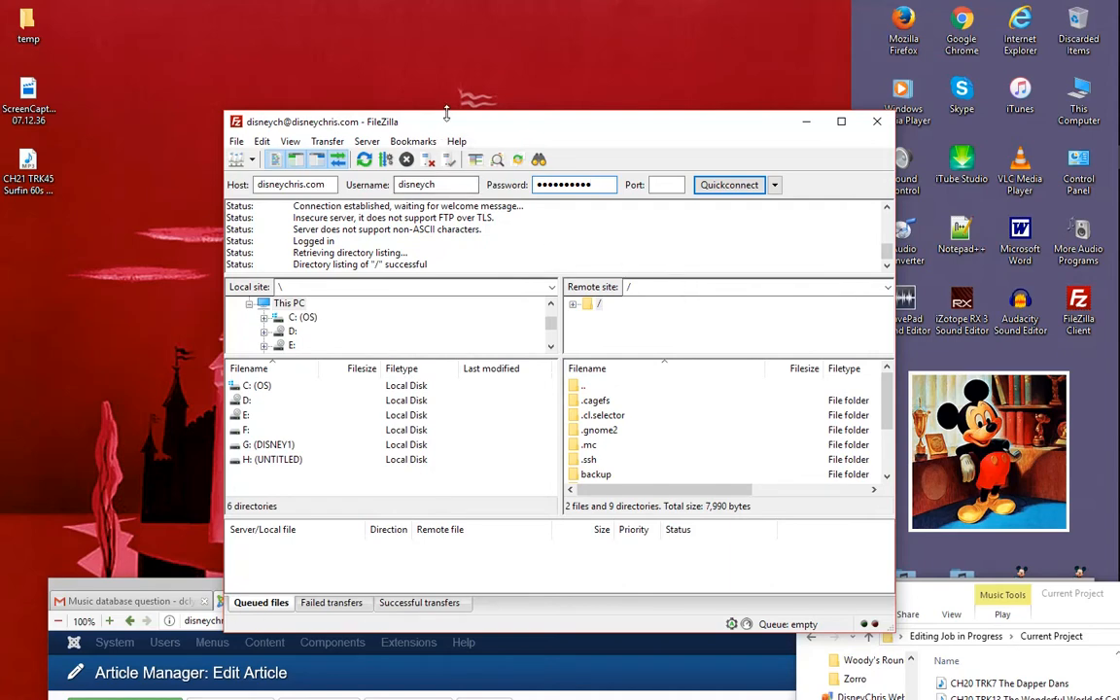
# - Open the httpdocs folder on the remote site
pyautogui.moveTo(417, 118); pyautogui.dragTo(399, 85)
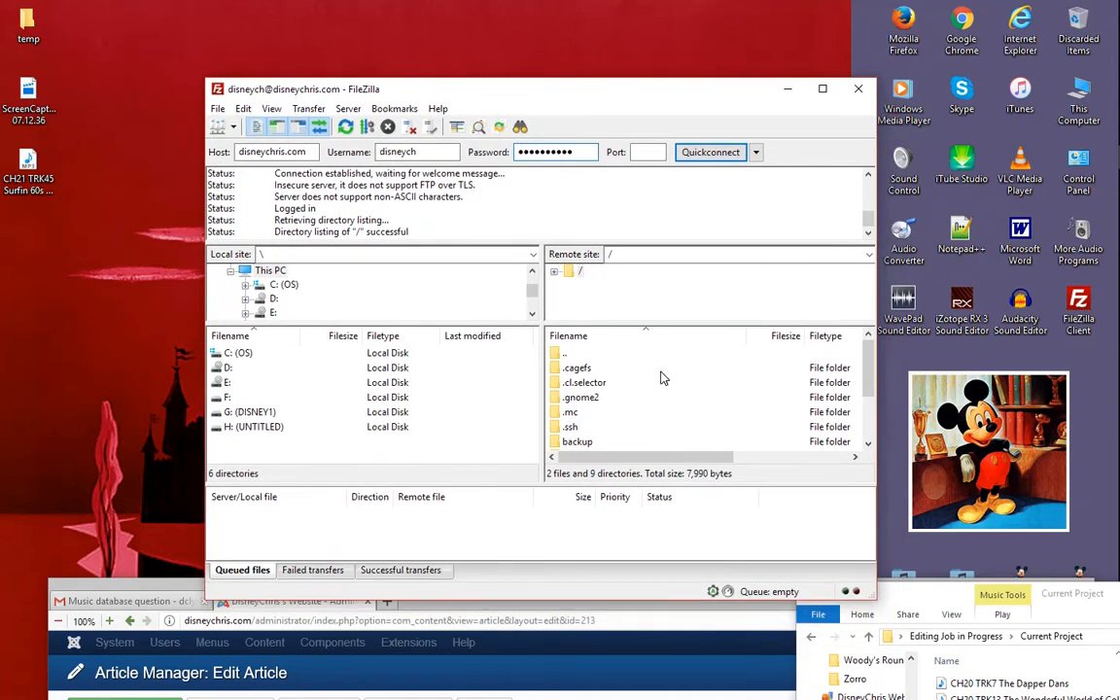
pyautogui.scroll(-2, 659, 377)
pyautogui.scroll(2, 660, 376)
pyautogui.scroll(-2, 663, 376)
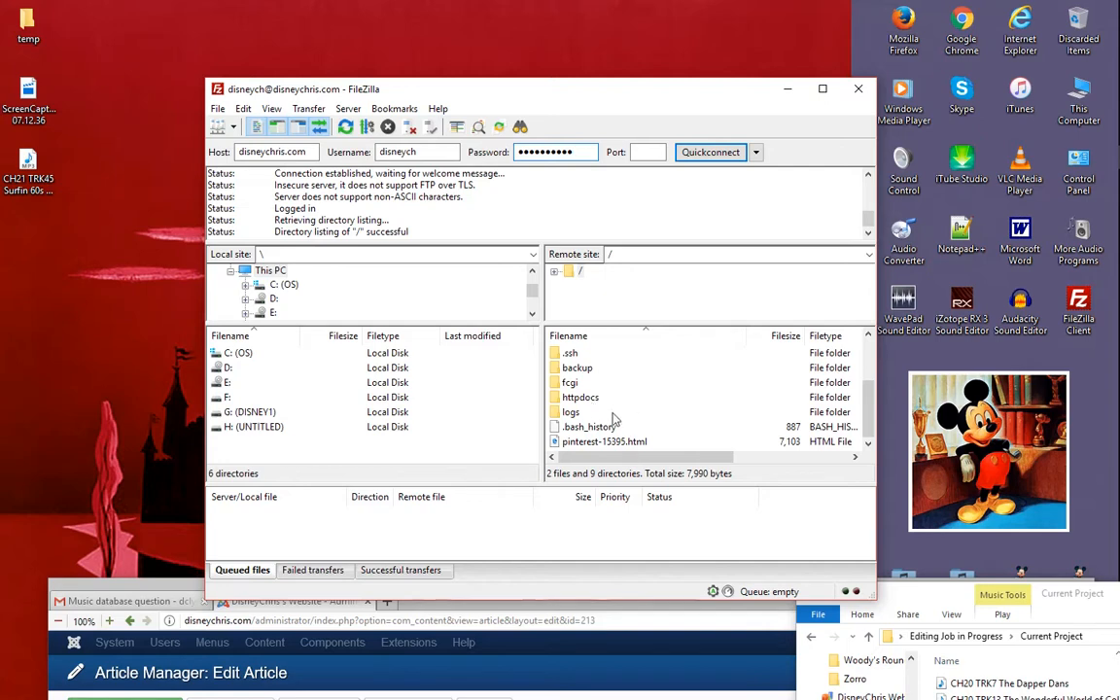
pyautogui.doubleClick(583, 399)
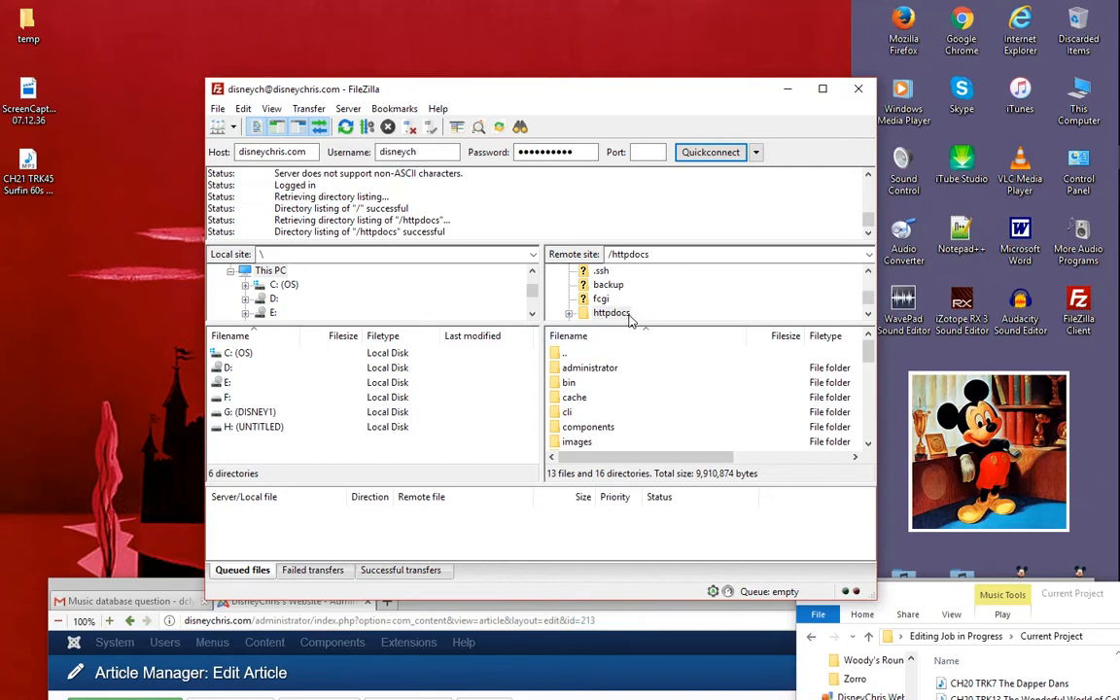
pyautogui.scroll(-1, 629, 318)
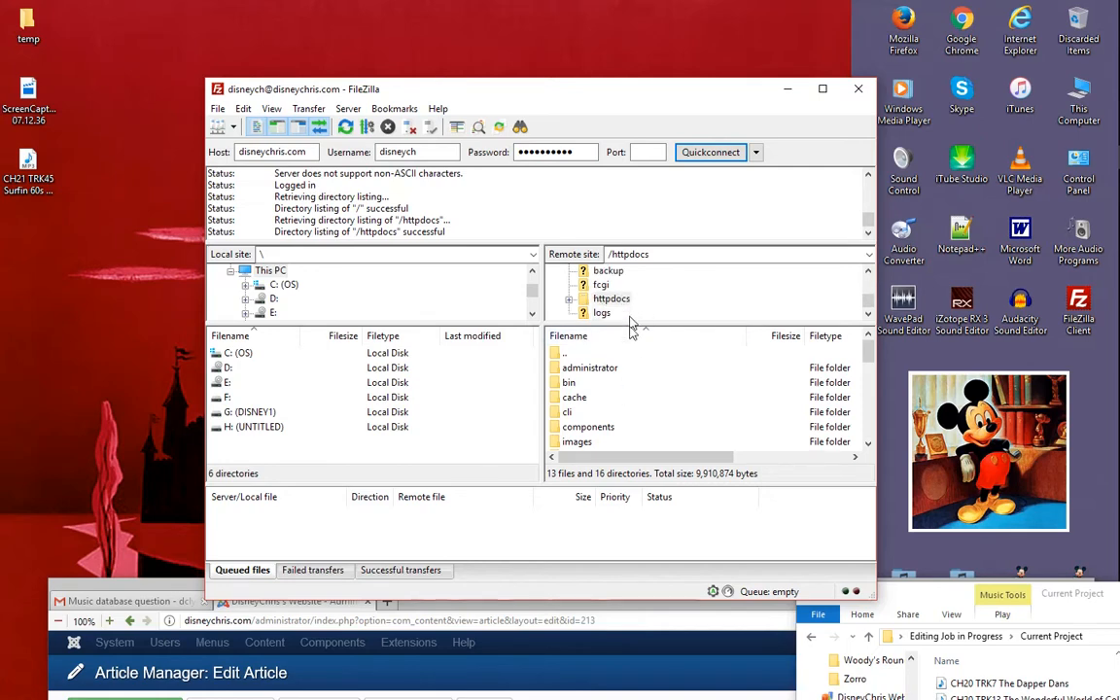
# - Open the remote folder images/A_Day_at_Disneyland_Ch_1_MP3/Chapter-1 inside httpdocs
pyautogui.doubleClick(583, 441)
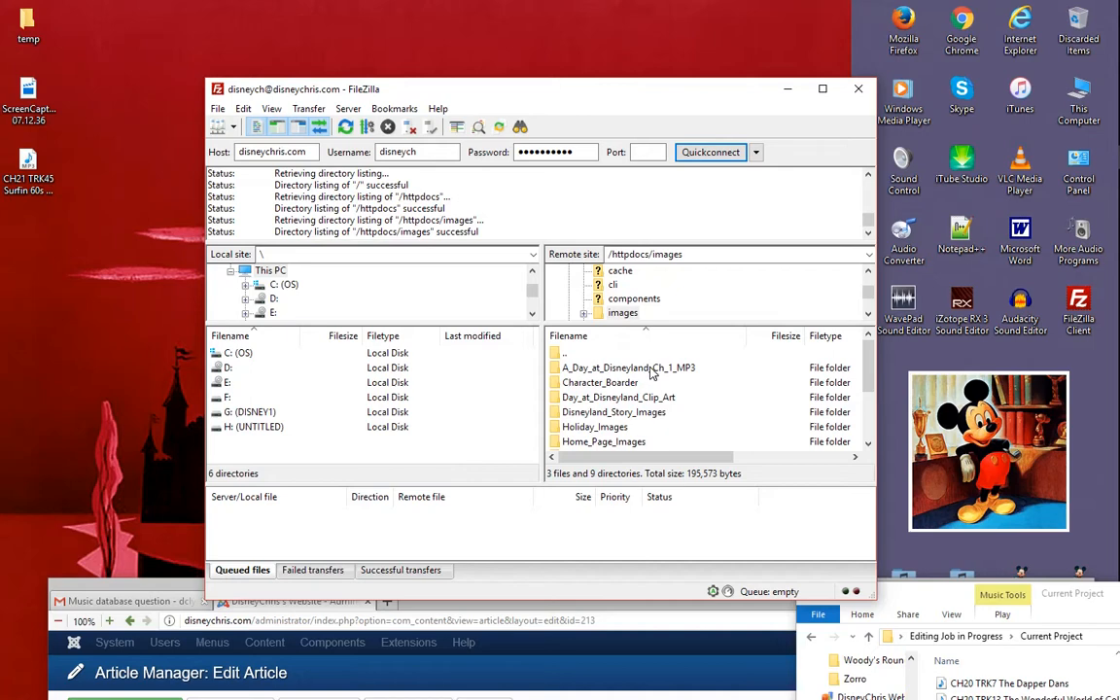
pyautogui.scroll(-2, 615, 382)
pyautogui.scroll(2, 615, 387)
pyautogui.scroll(-2, 615, 382)
pyautogui.scroll(2, 622, 375)
pyautogui.scroll(-2, 632, 374)
pyautogui.scroll(2, 637, 388)
pyautogui.doubleClick(657, 369)
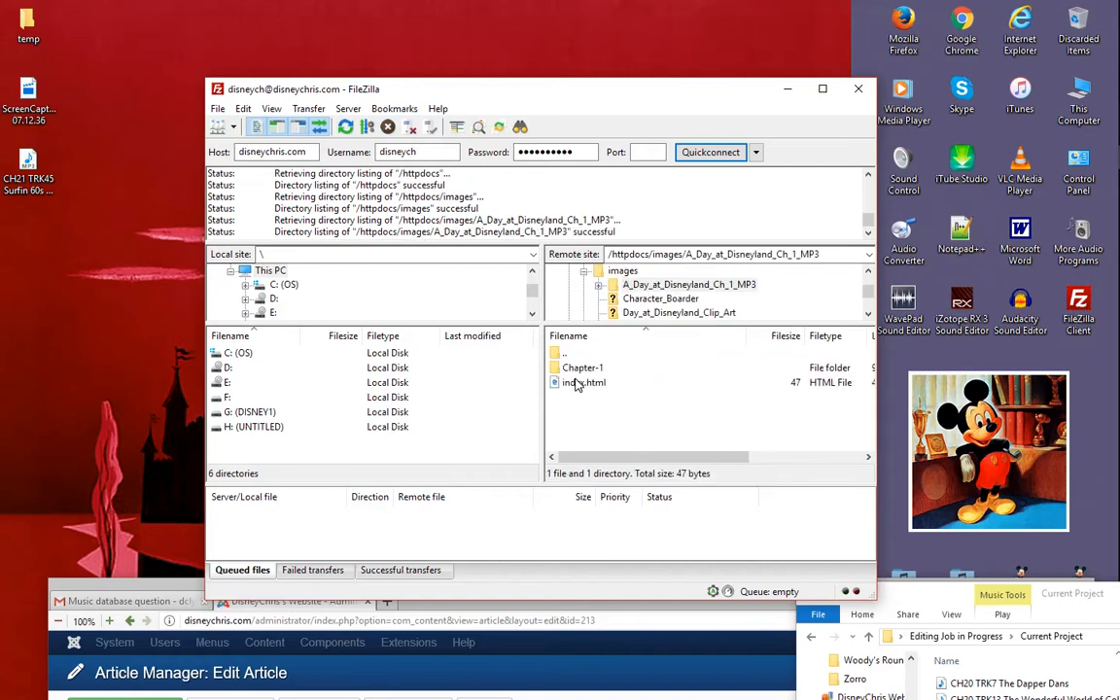
pyautogui.doubleClick(581, 370)
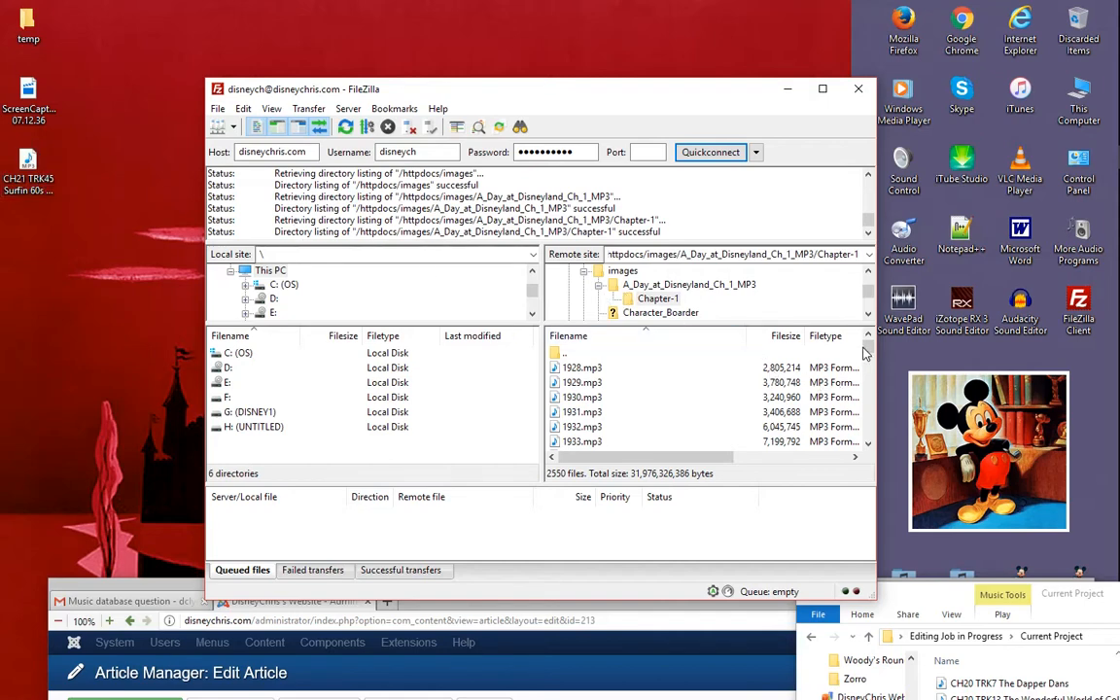
# - Look through the MP3 files in the remote Chapter-1 folder and examine their chapter and track naming
pyautogui.scroll(-20, 737, 388)
pyautogui.scroll(-20, 708, 403)
pyautogui.scroll(-20, 724, 403)
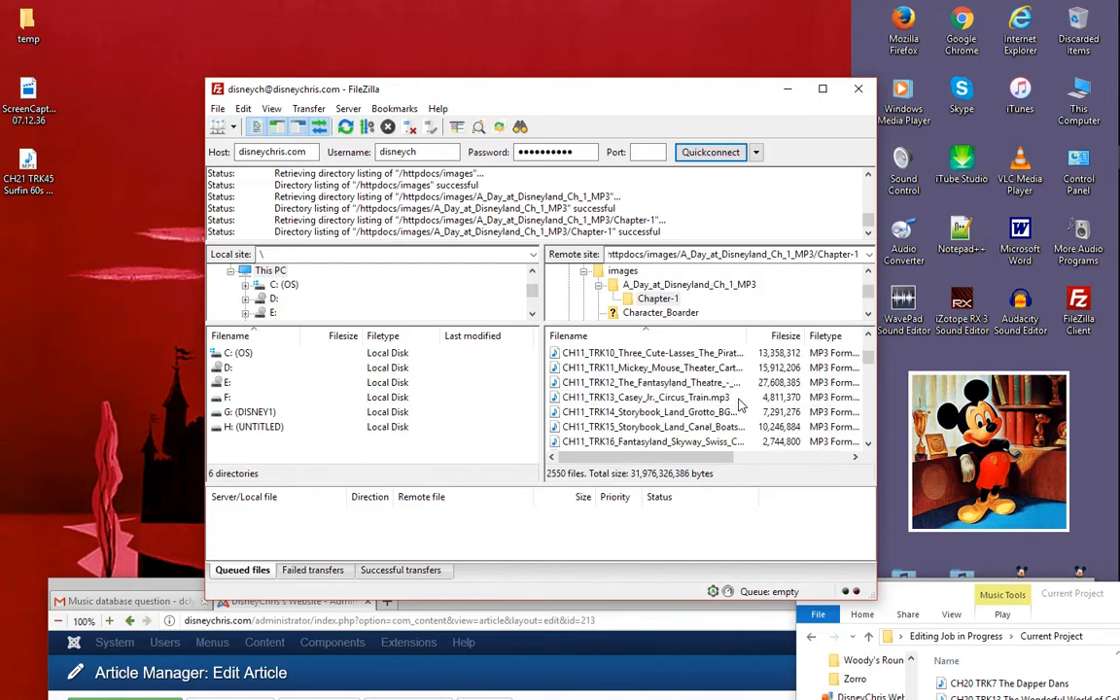
pyautogui.scroll(10, 630, 390)
pyautogui.scroll(-5, 628, 401)
pyautogui.scroll(-15, 627, 400)
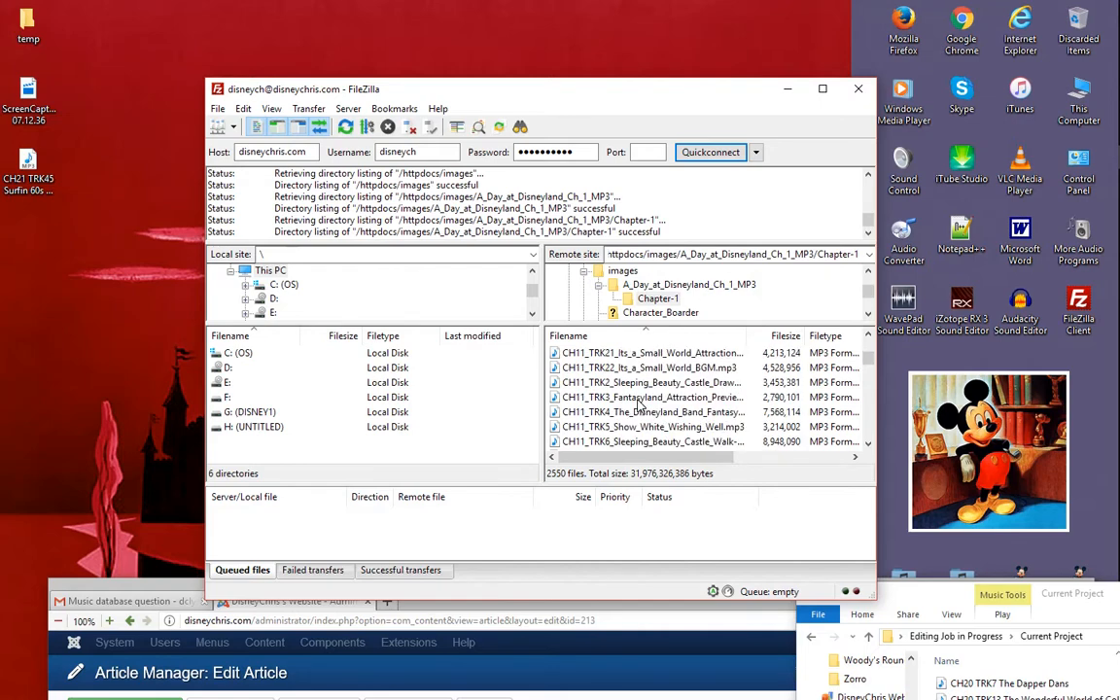
pyautogui.scroll(-12, 640, 405)
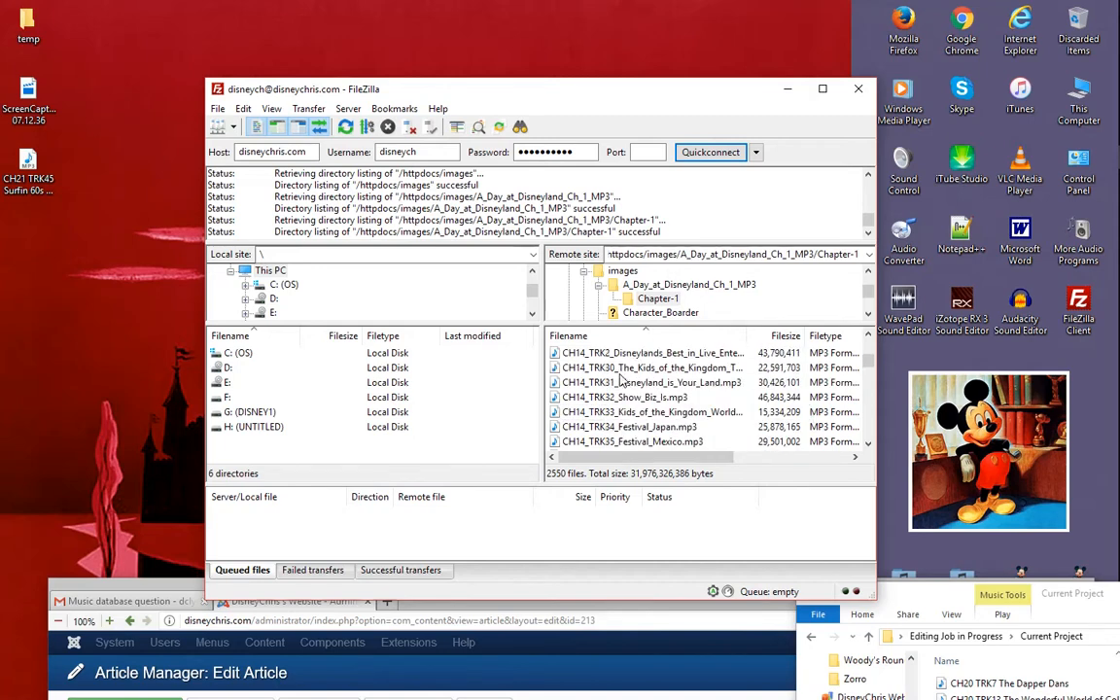
pyautogui.scroll(5, 639, 381)
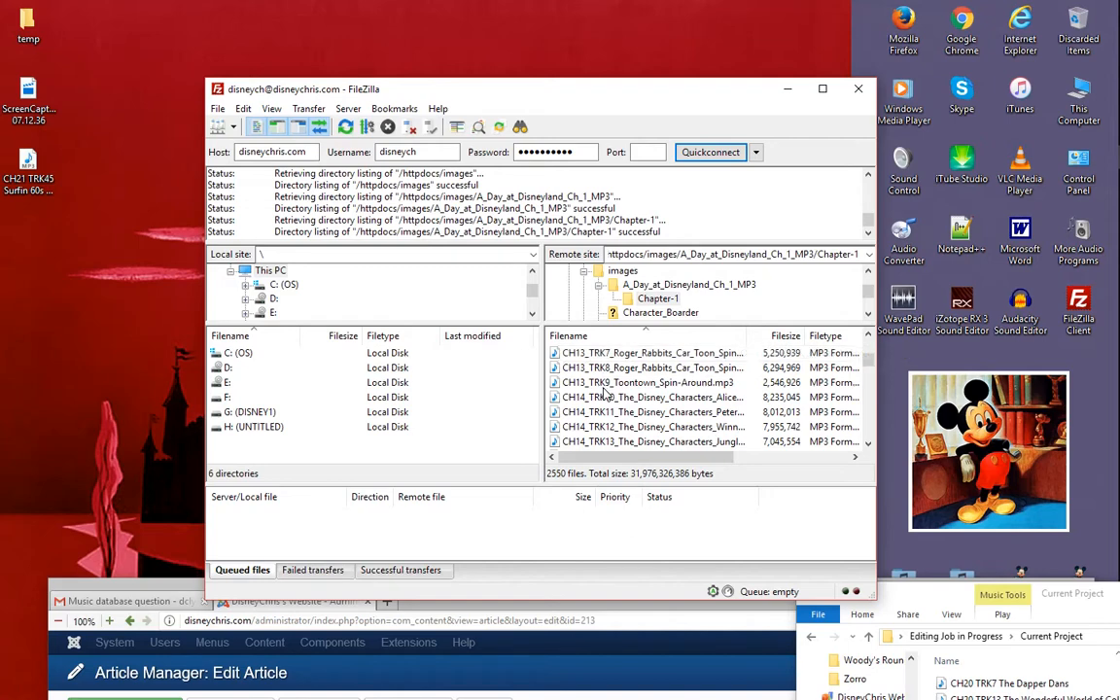
pyautogui.scroll(5, 621, 391)
pyautogui.scroll(-6, 620, 393)
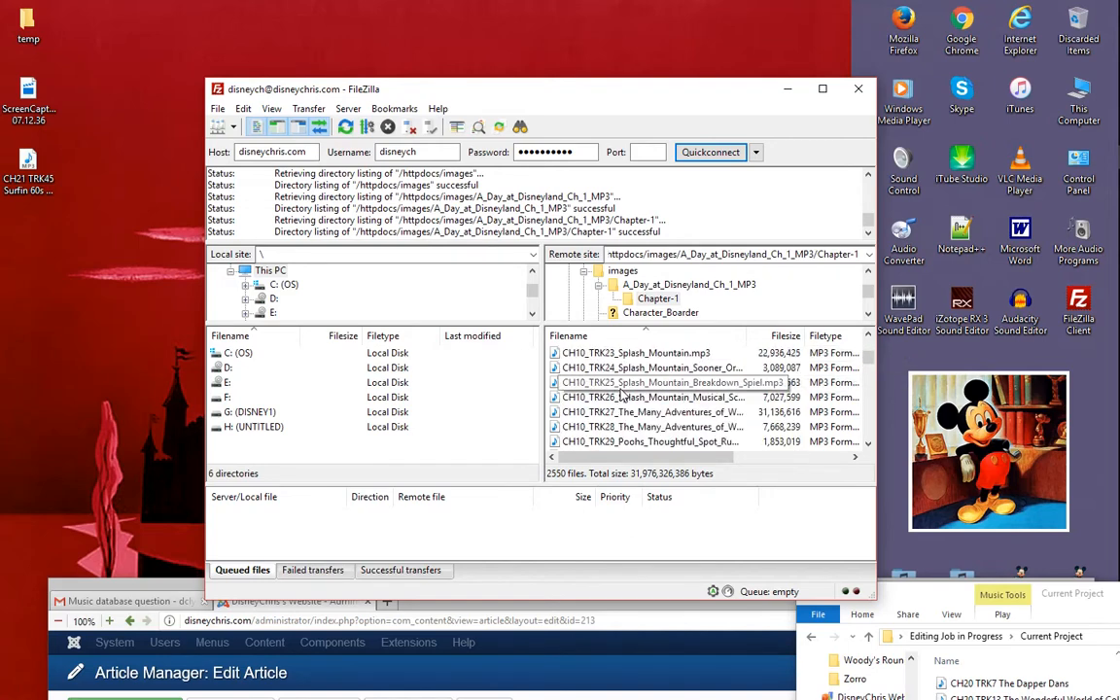
pyautogui.scroll(-5, 612, 391)
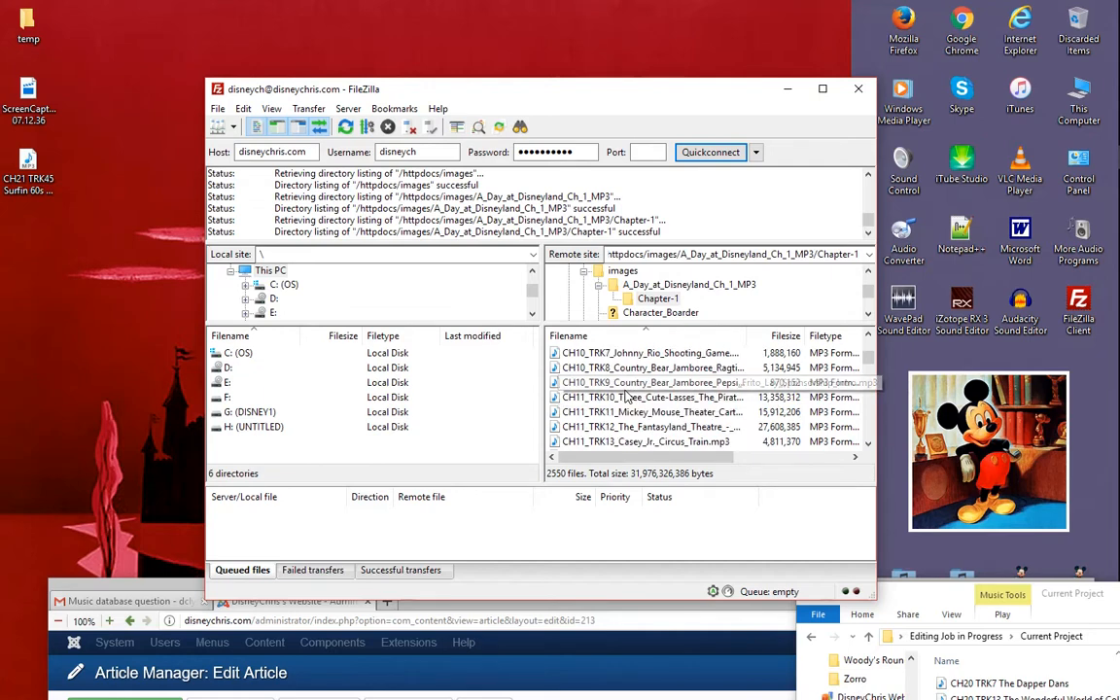
pyautogui.scroll(-5, 627, 393)
pyautogui.scroll(-7, 630, 394)
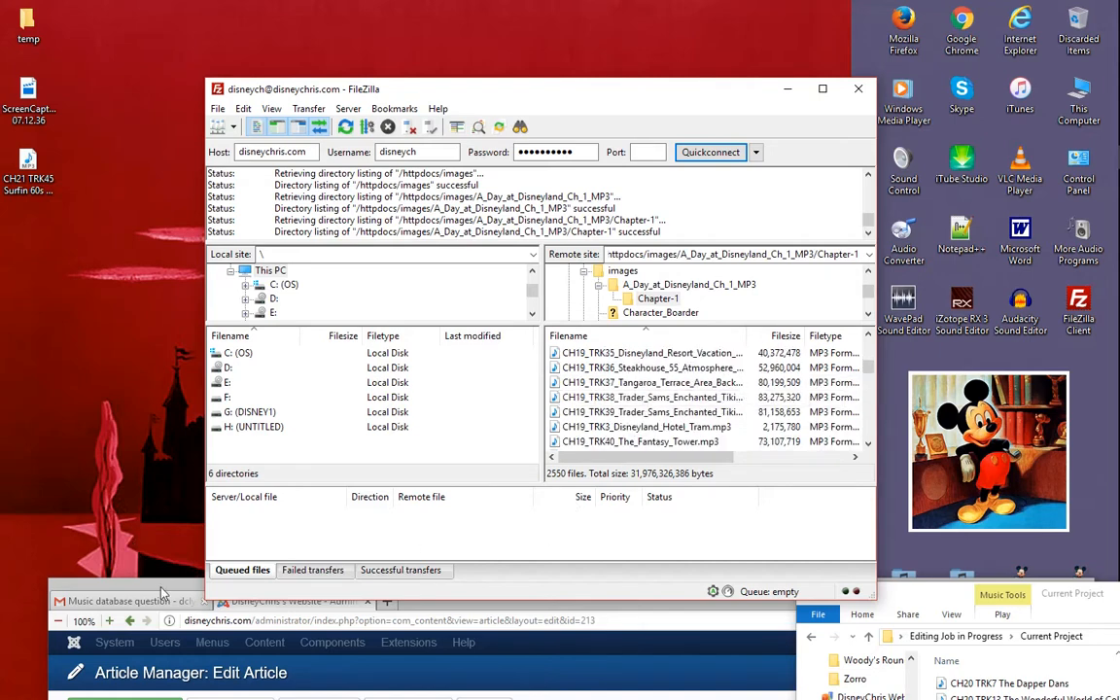
pyautogui.scroll(-3, 628, 425)
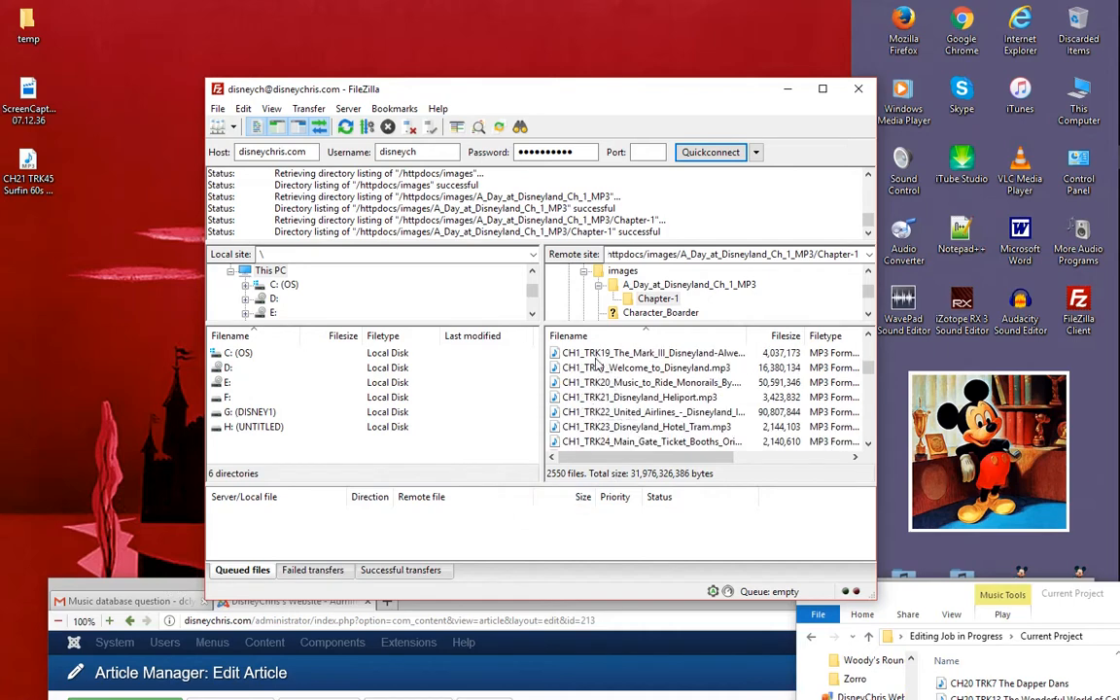
pyautogui.scroll(3, 615, 408)
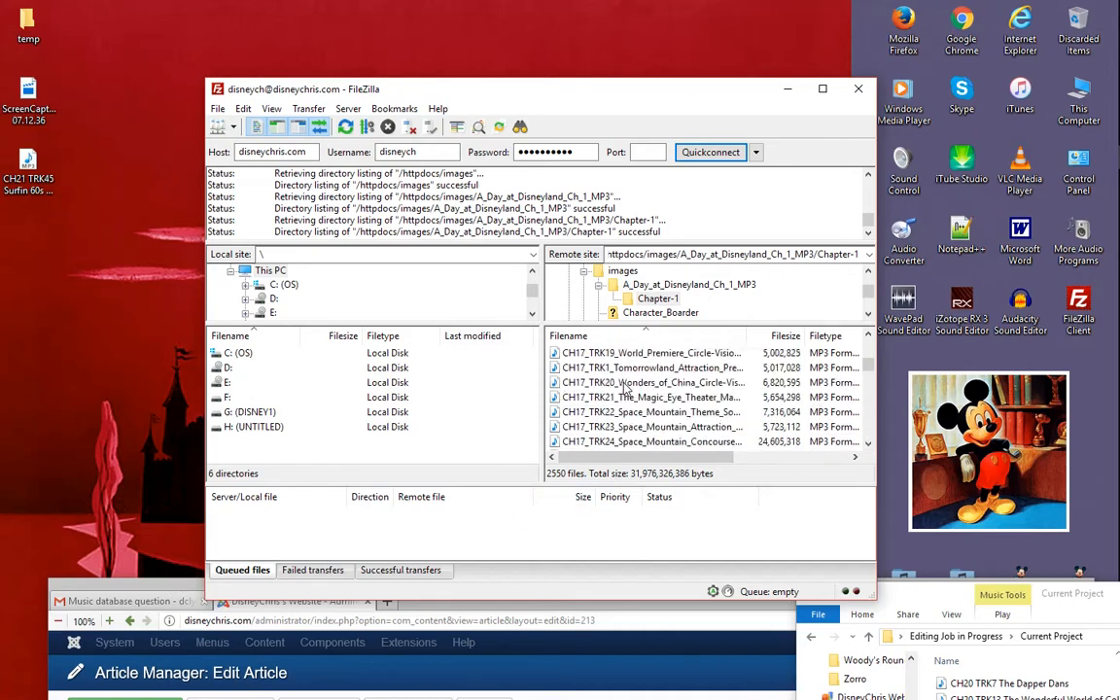
pyautogui.scroll(20, 629, 387)
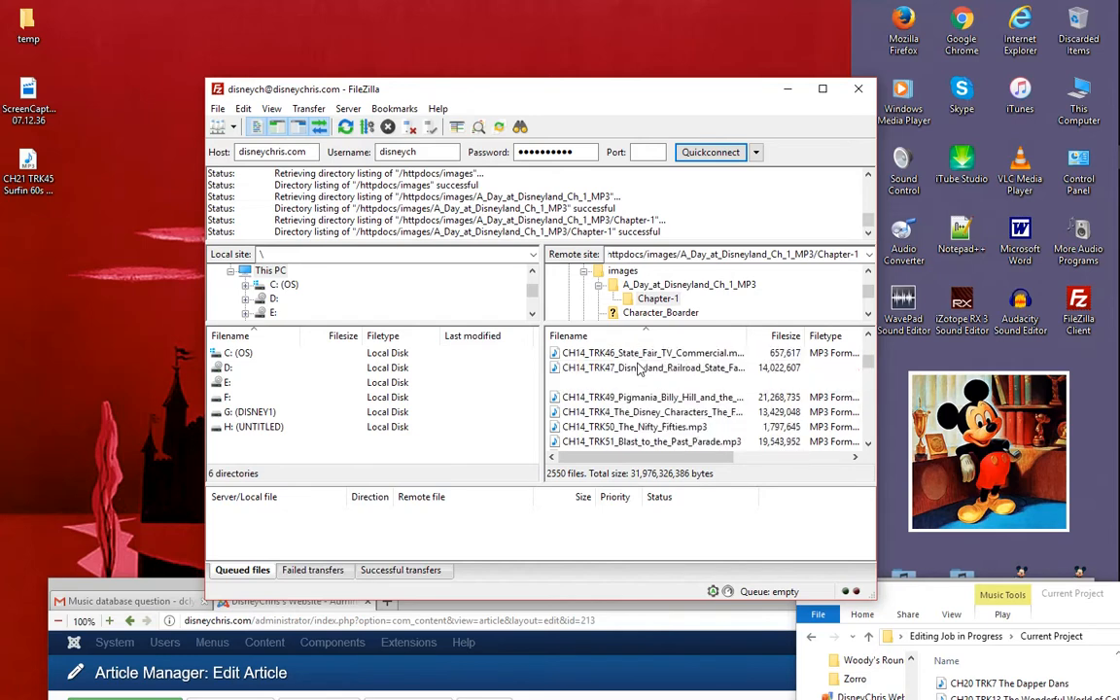
pyautogui.scroll(10, 640, 376)
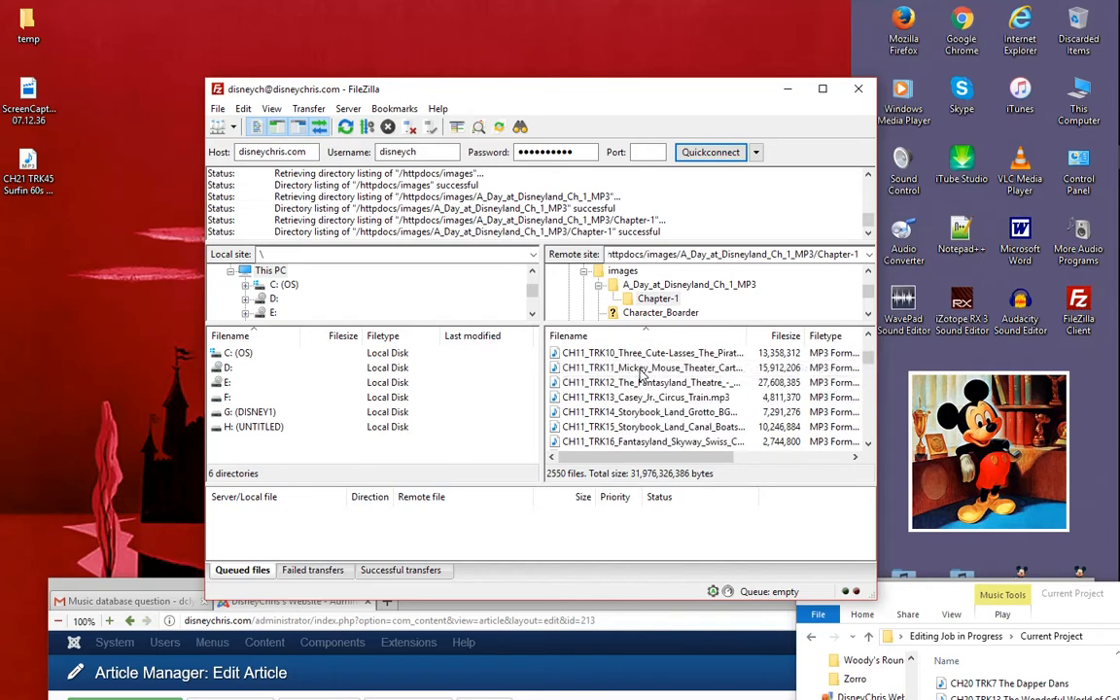
pyautogui.scroll(-20, 638, 375)
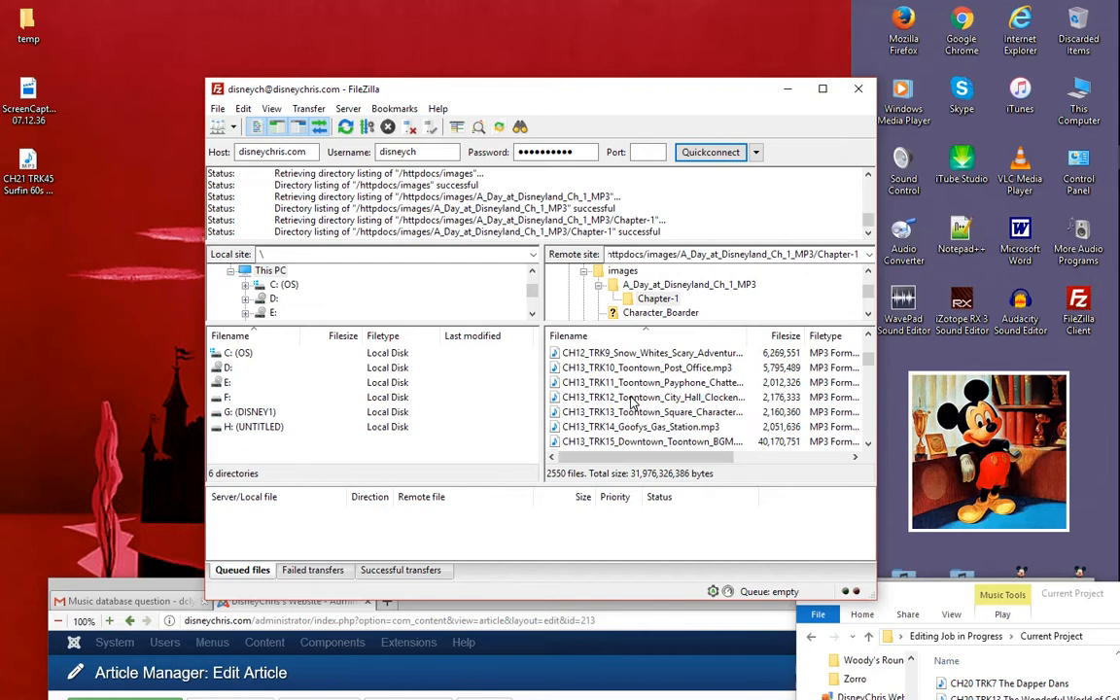
pyautogui.scroll(-20, 642, 398)
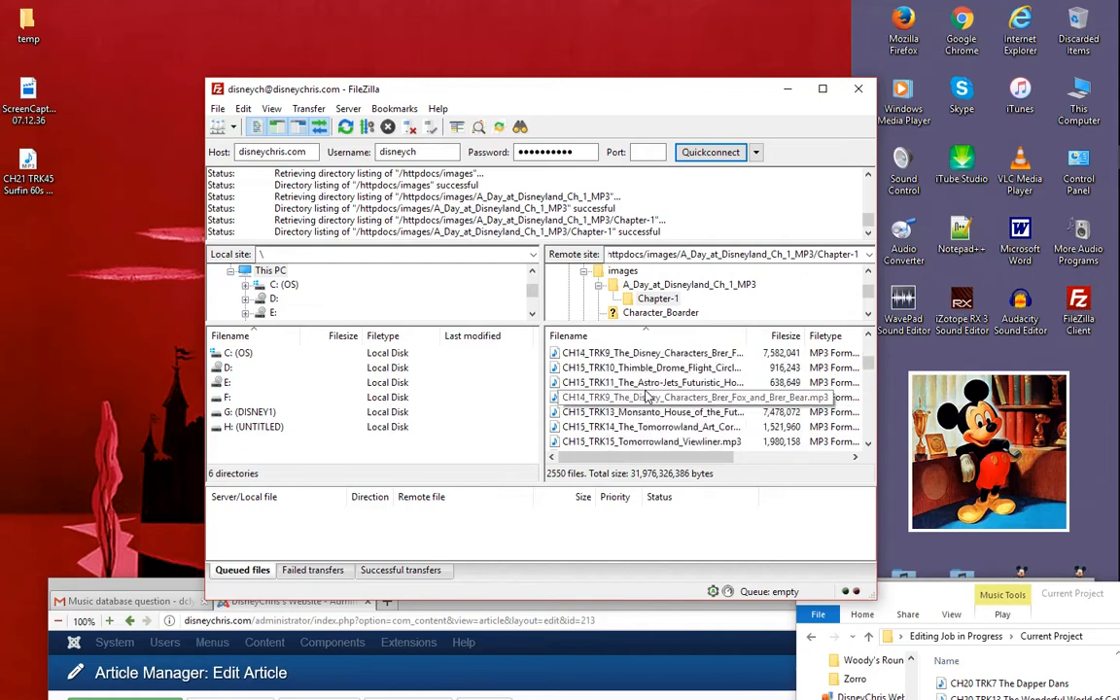
pyautogui.scroll(-20, 653, 398)
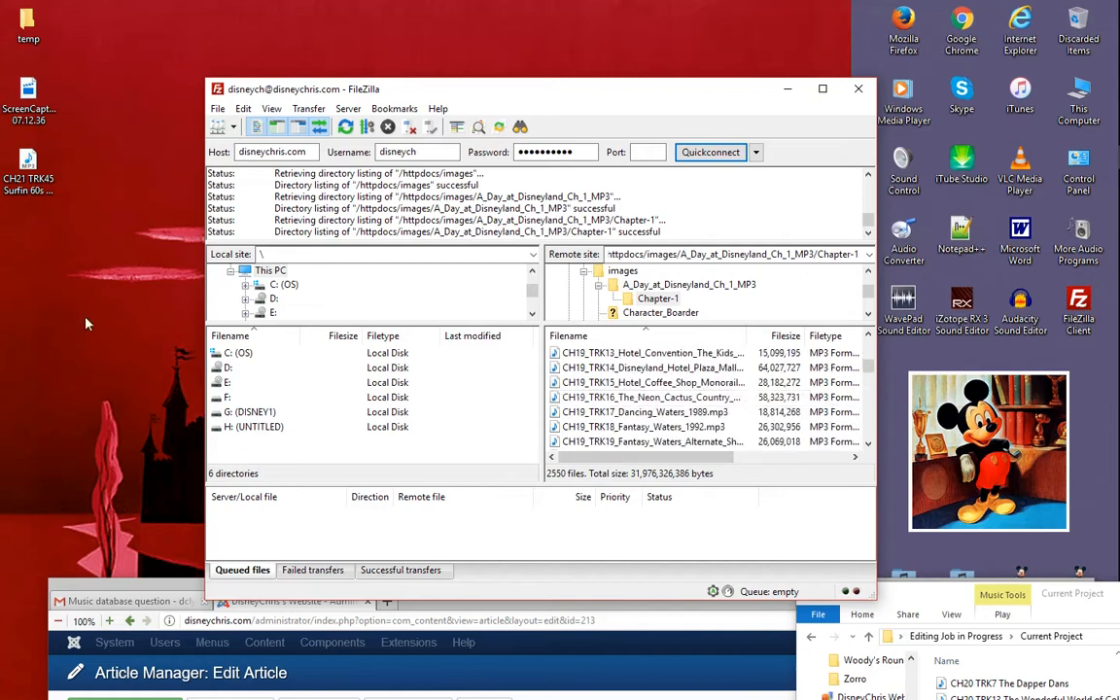
# - Queue the desktop file CH21 TRK45 Surfin 60s Week.mp3 for the remote Chapter-1 folder and process the queue to upload it
pyautogui.moveTo(29, 165); pyautogui.dragTo(356, 523)
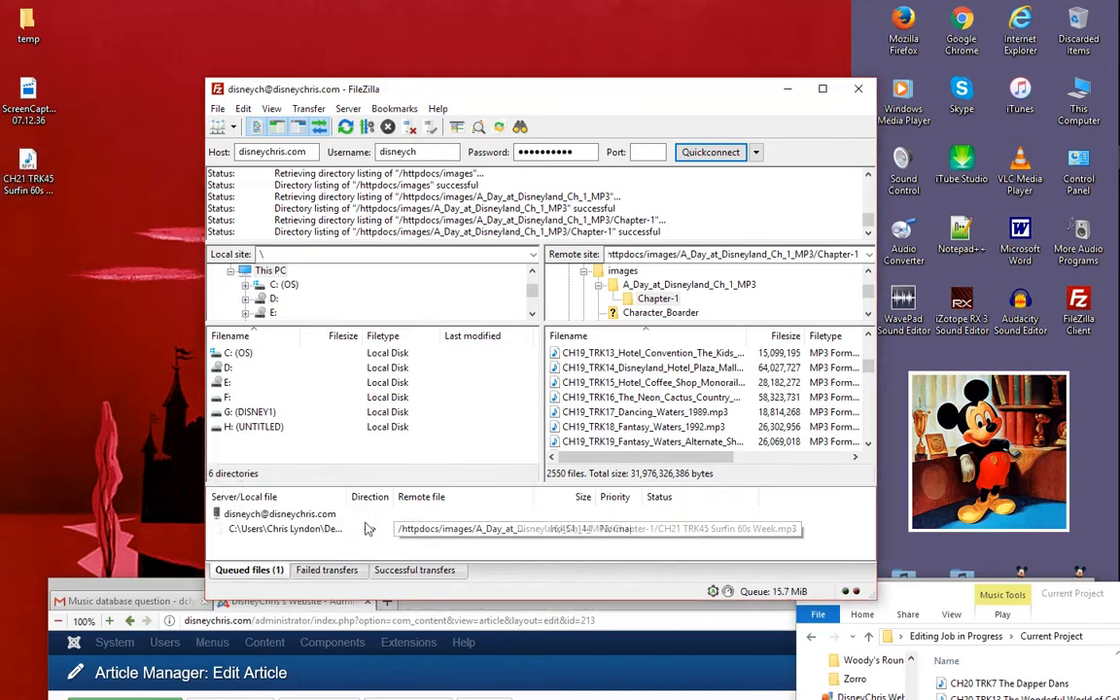
pyautogui.rightClick(331, 531)
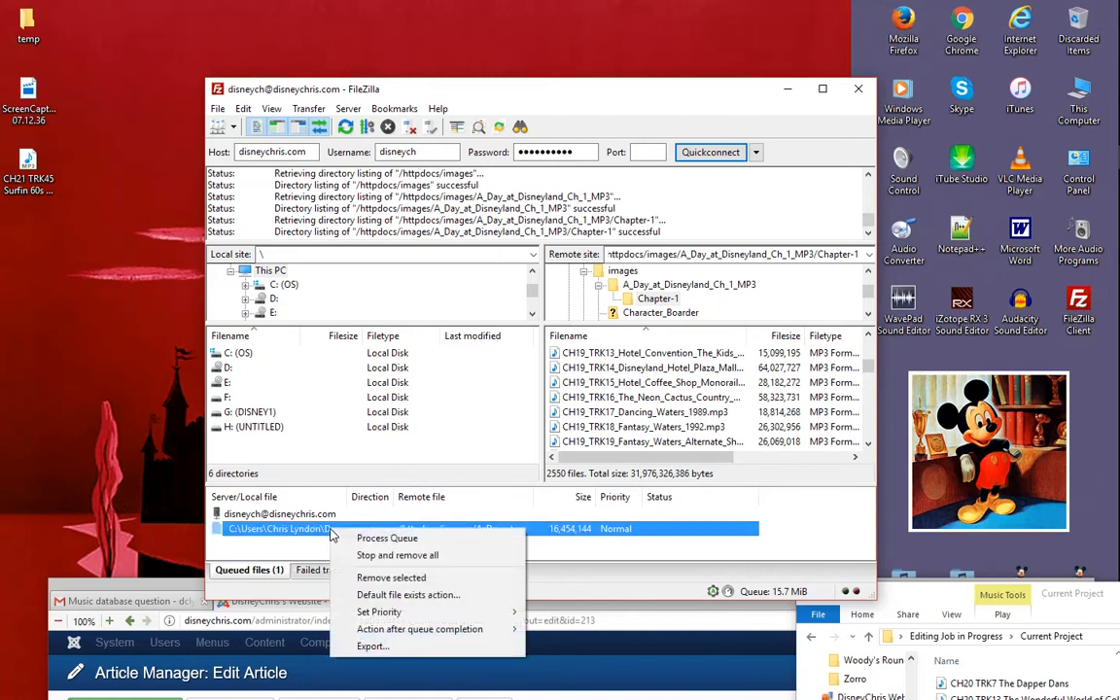
pyautogui.click(412, 540)
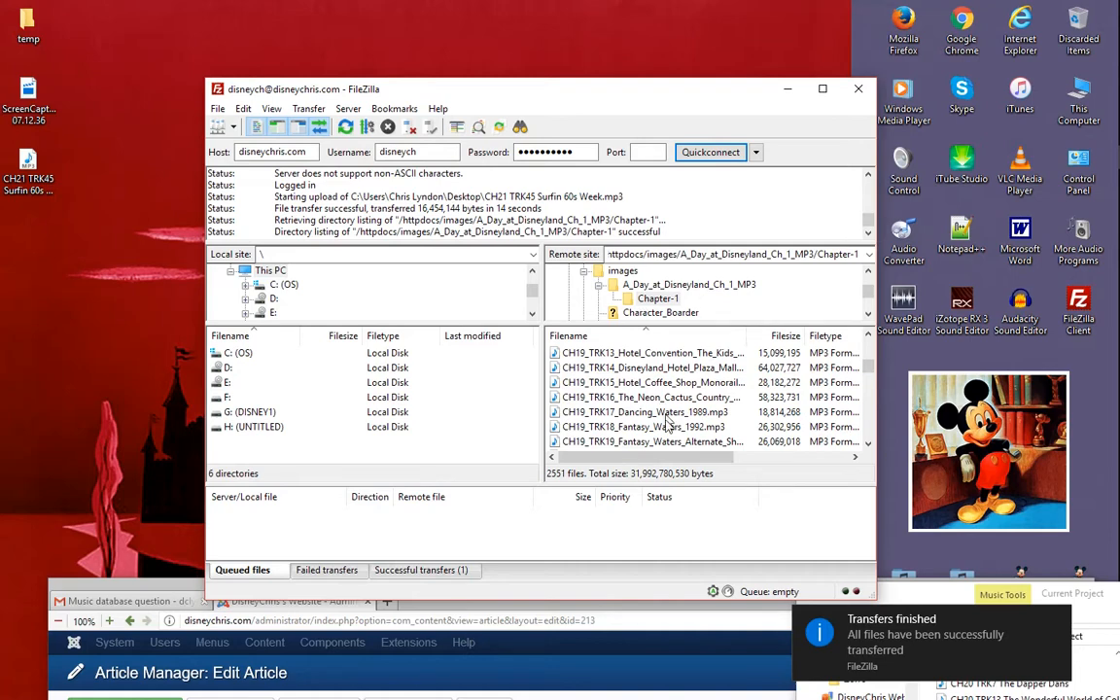
# - Minimize the FTP client, bring the browser window back into view and switch the Chapter 21 article editor to full-screen mode
pyautogui.click(787, 89)
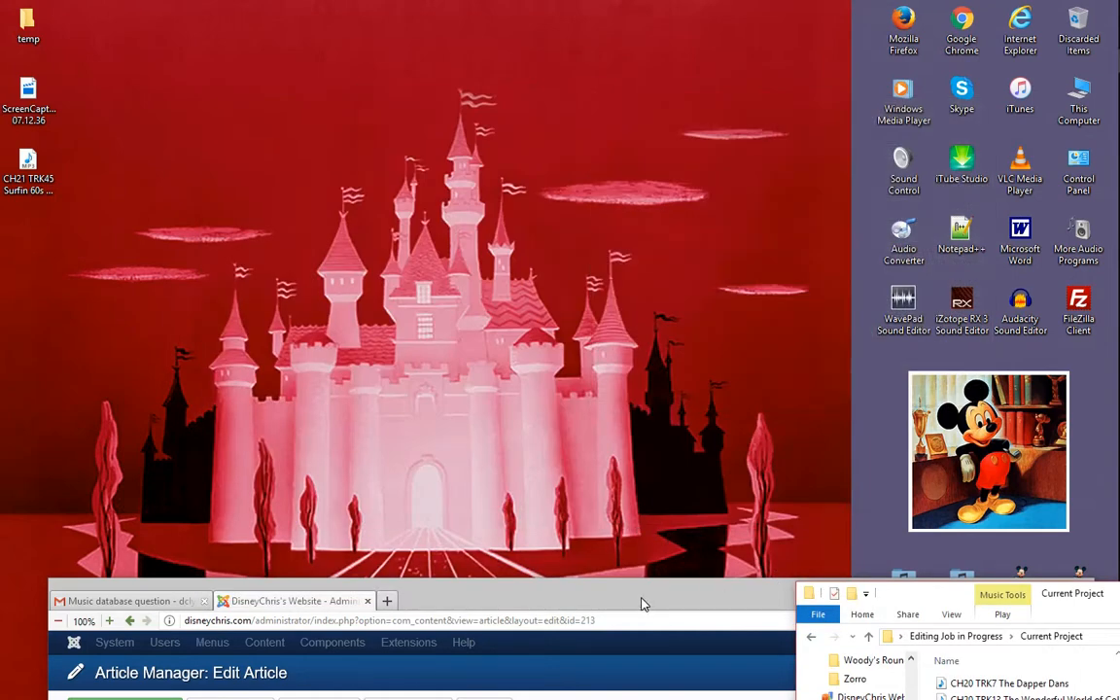
pyautogui.moveTo(627, 599); pyautogui.dragTo(662, 101)
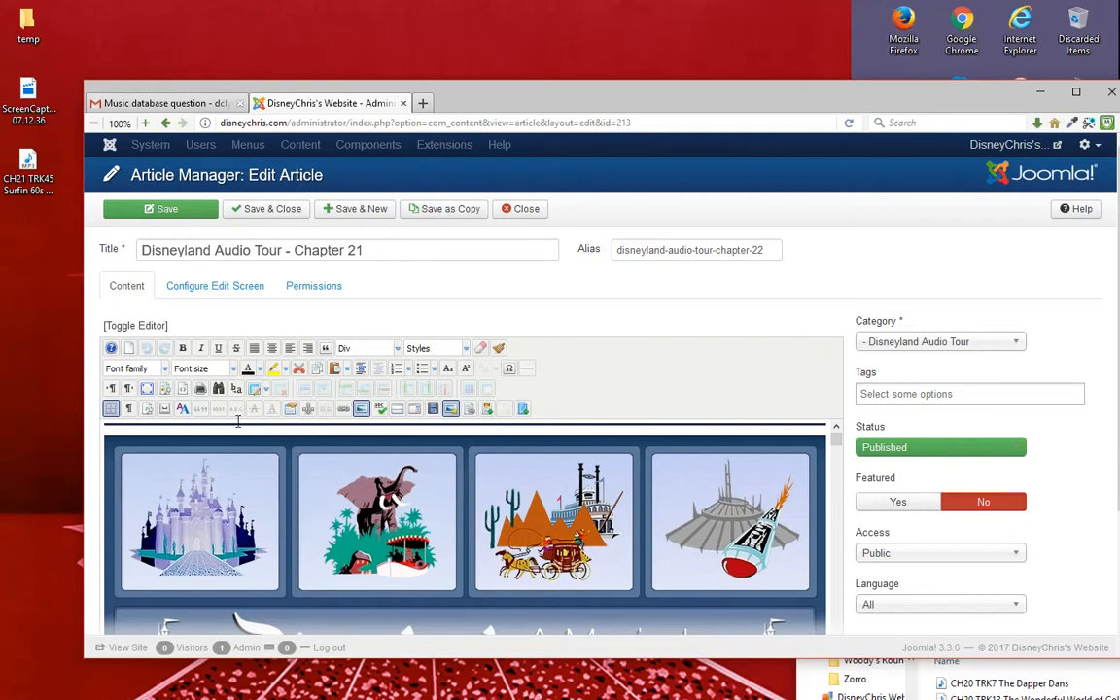
pyautogui.click(146, 389)
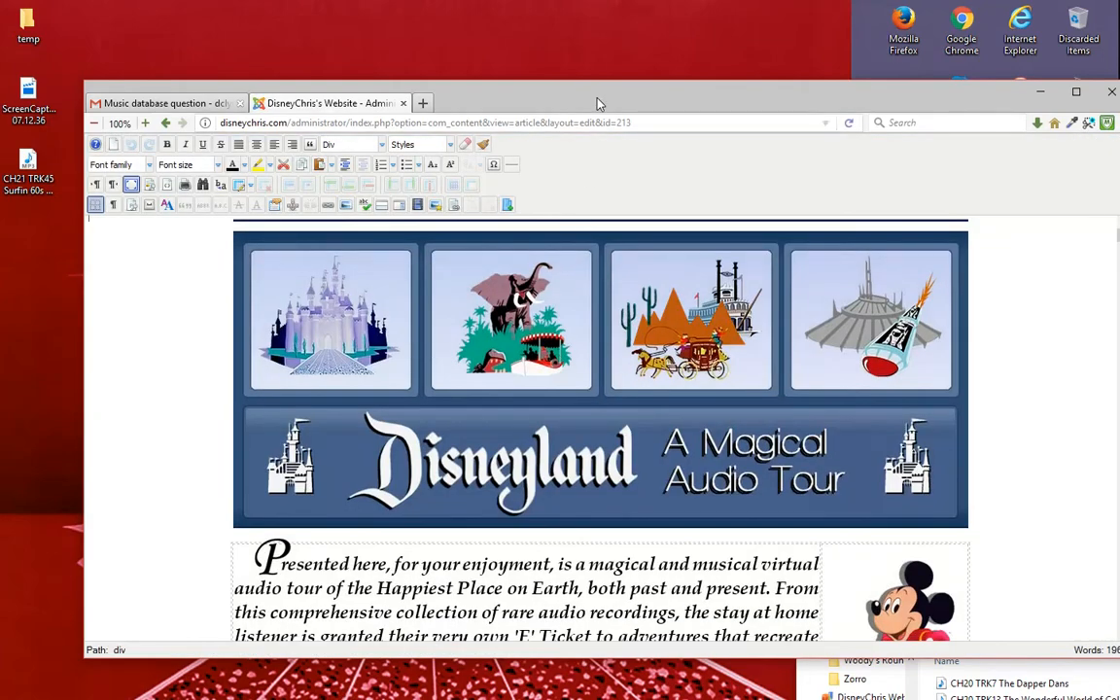
pyautogui.moveTo(589, 104); pyautogui.dragTo(562, 102)
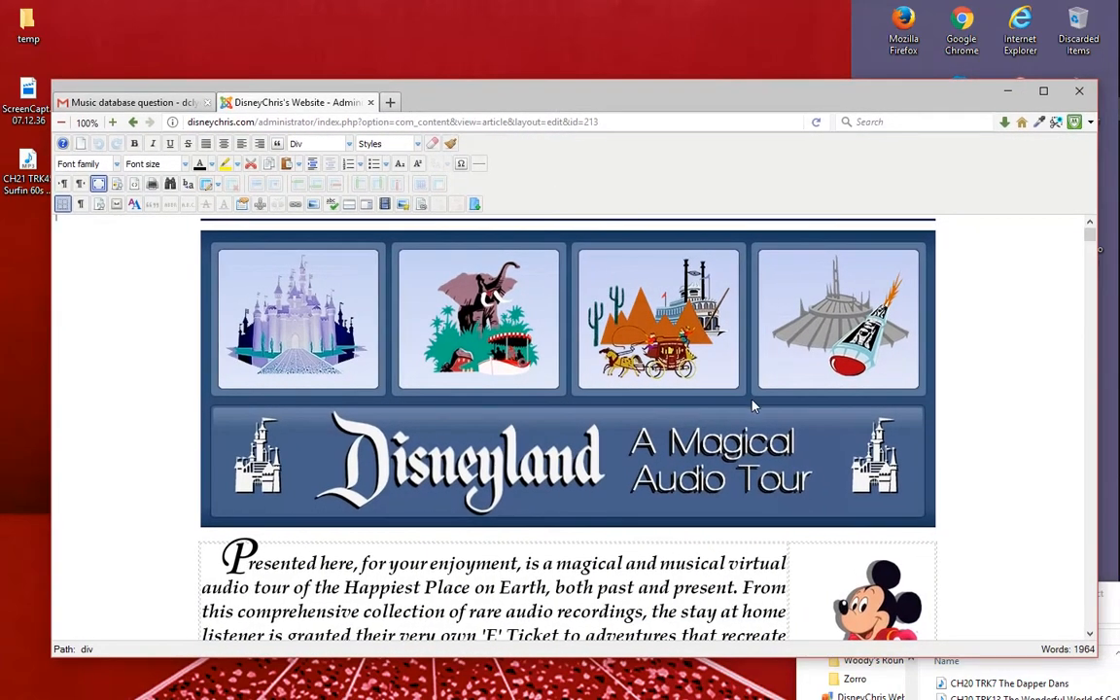
# - Find track 31, The Sound Castle Ltd., in the Chapter 21 article and select its entire audio tag line
pyautogui.scroll(-3, 753, 406)
pyautogui.scroll(-10, 662, 367)
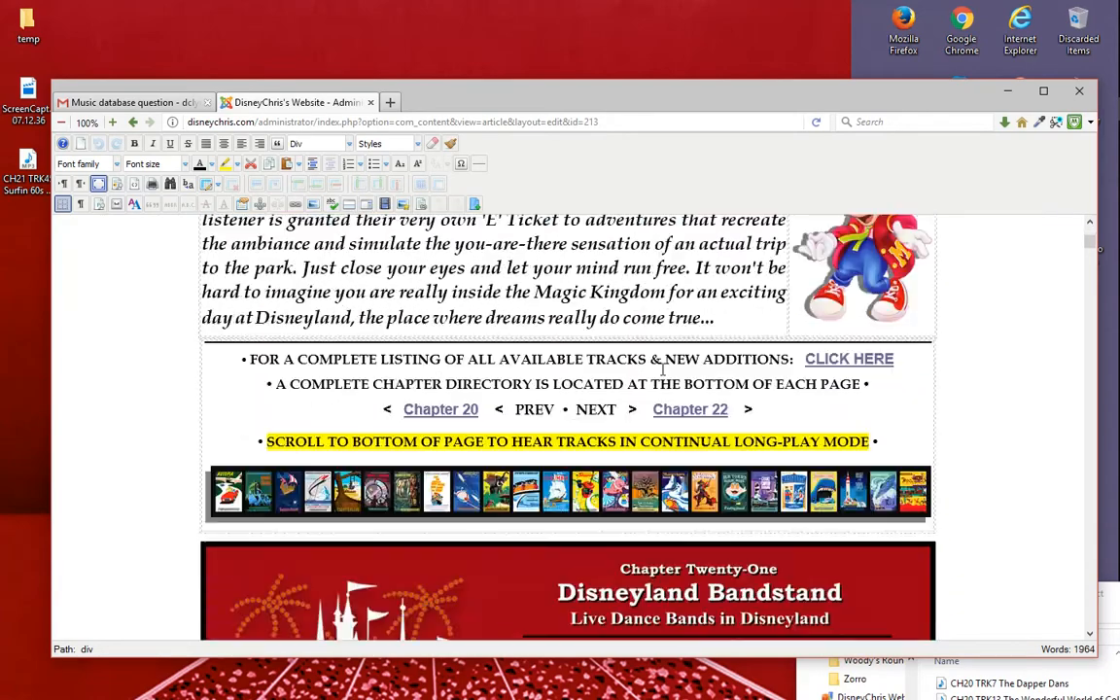
pyautogui.scroll(-5, 664, 380)
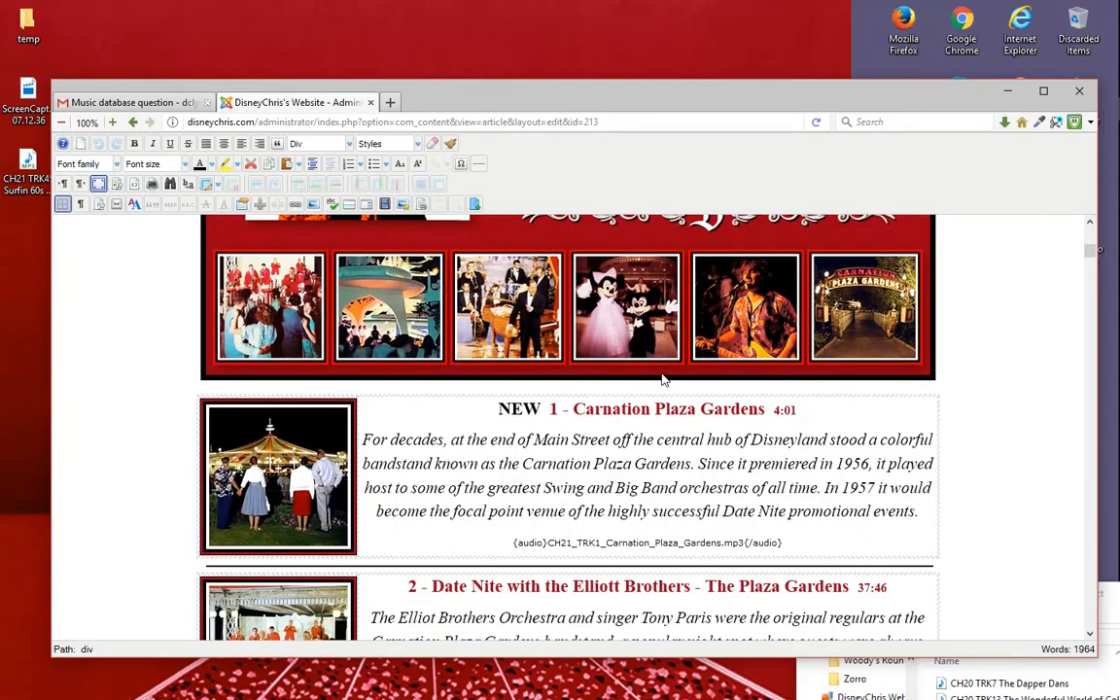
pyautogui.scroll(-17, 662, 379)
pyautogui.scroll(-14, 664, 377)
pyautogui.scroll(-10, 674, 423)
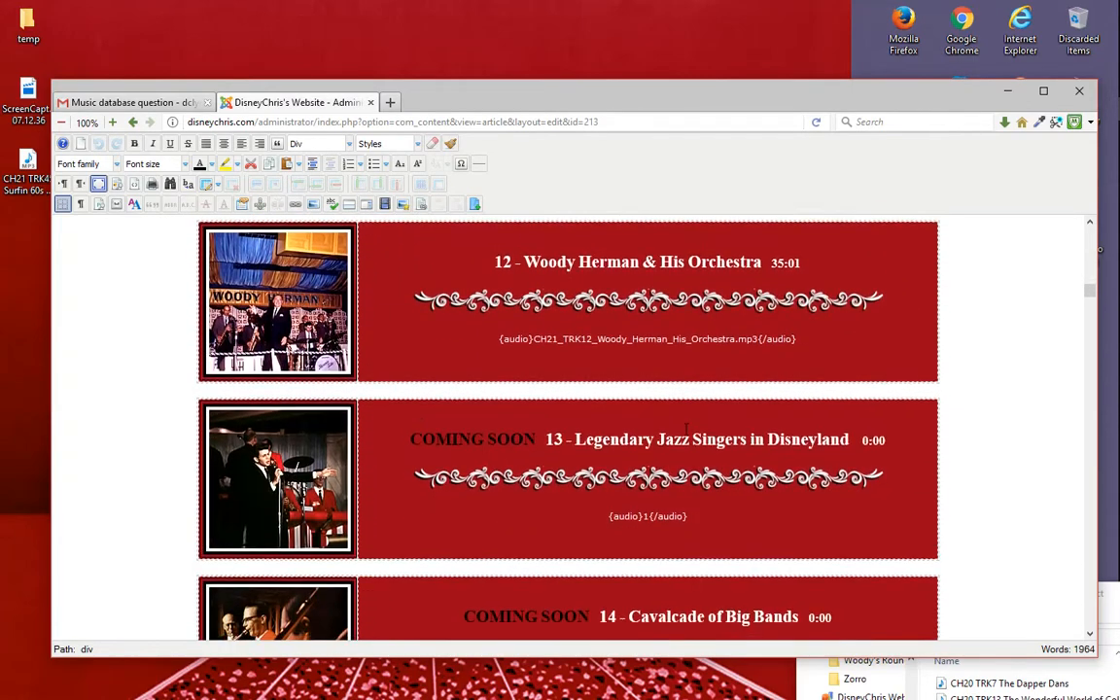
pyautogui.scroll(-12, 687, 427)
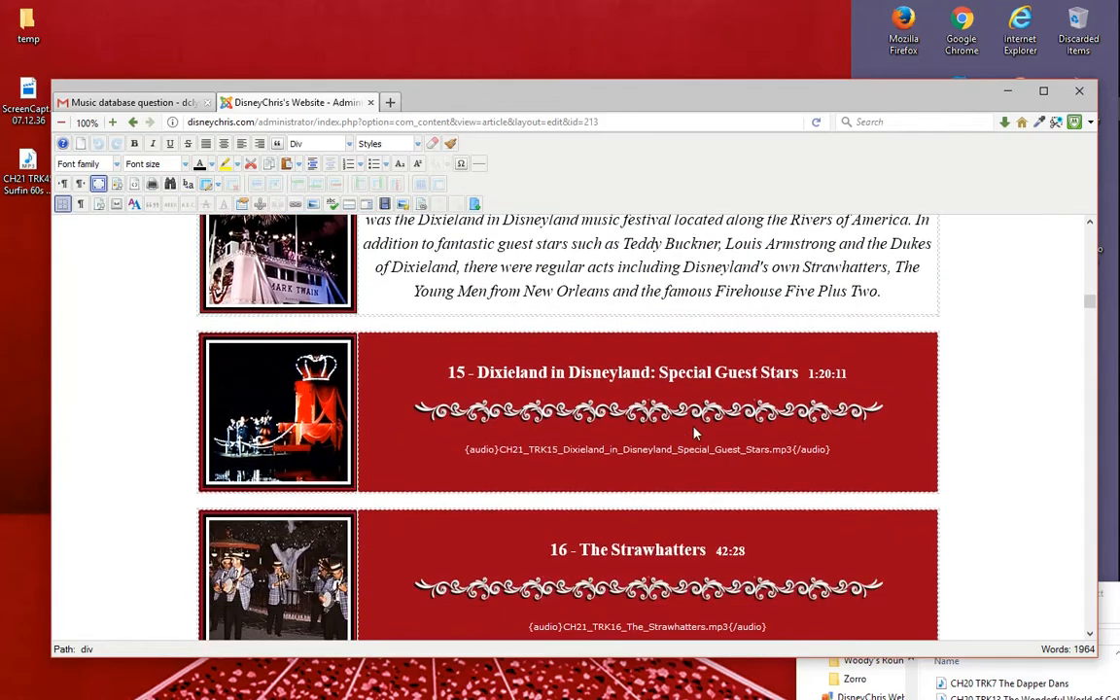
pyautogui.scroll(-20, 698, 431)
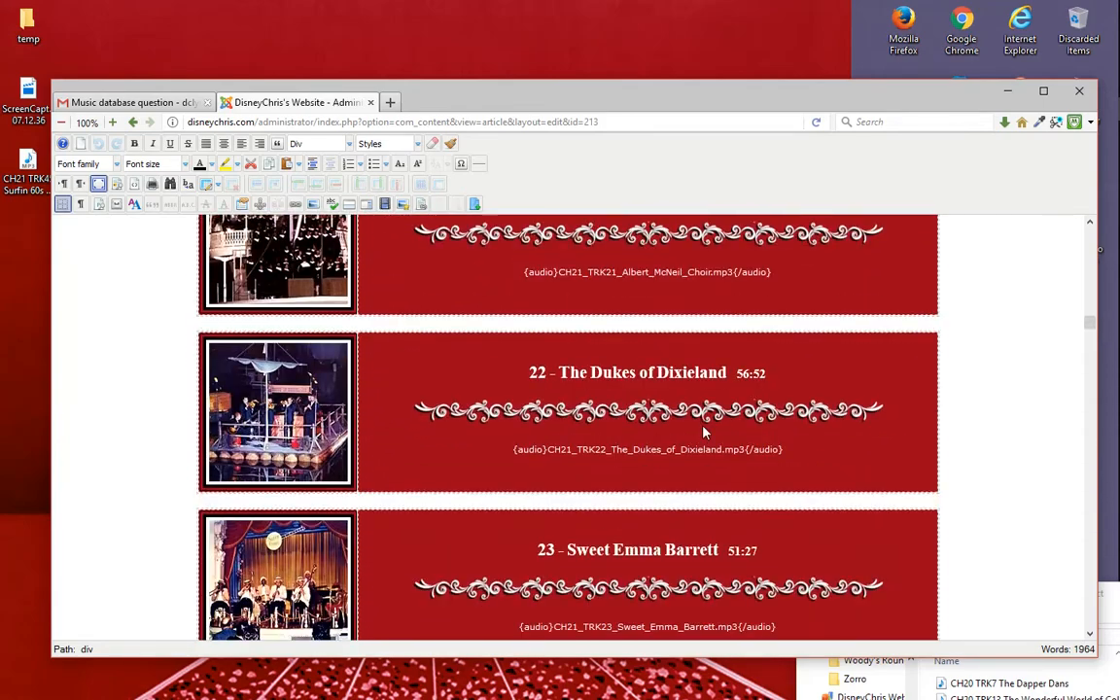
pyautogui.scroll(-18, 705, 432)
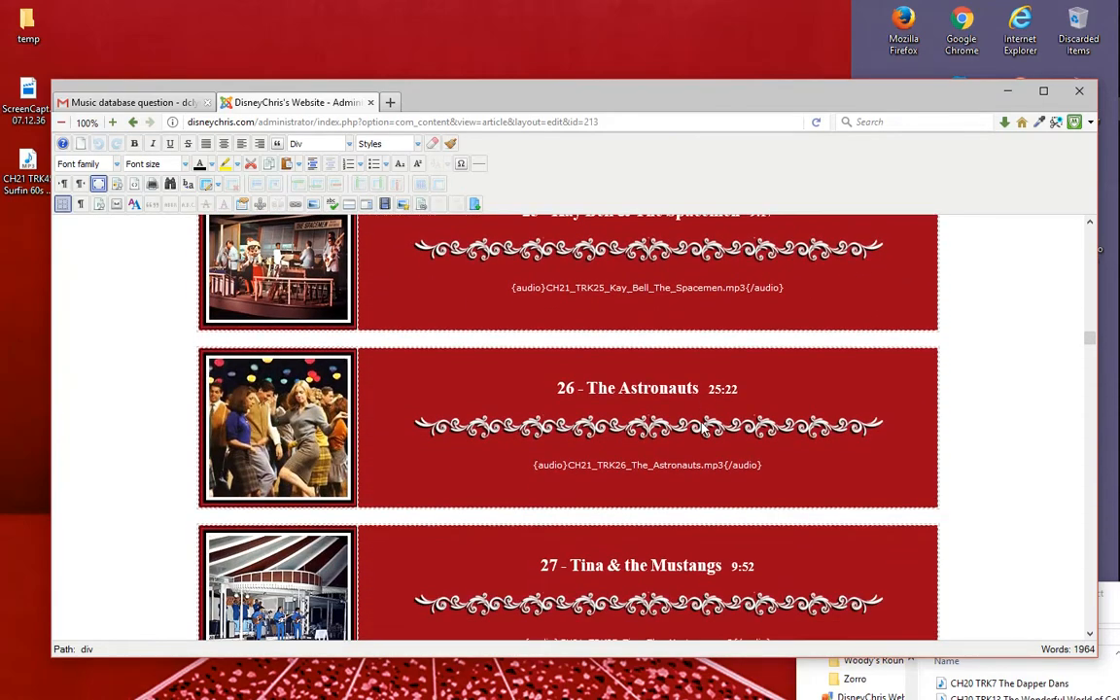
pyautogui.scroll(-13, 707, 454)
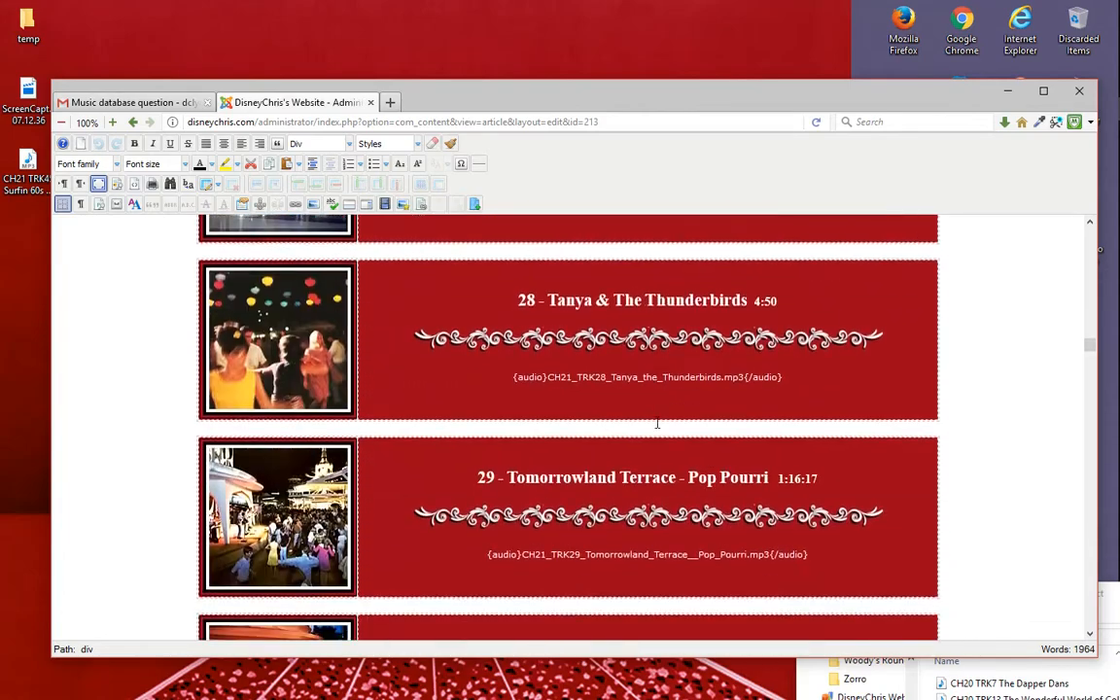
pyautogui.scroll(-5, 669, 428)
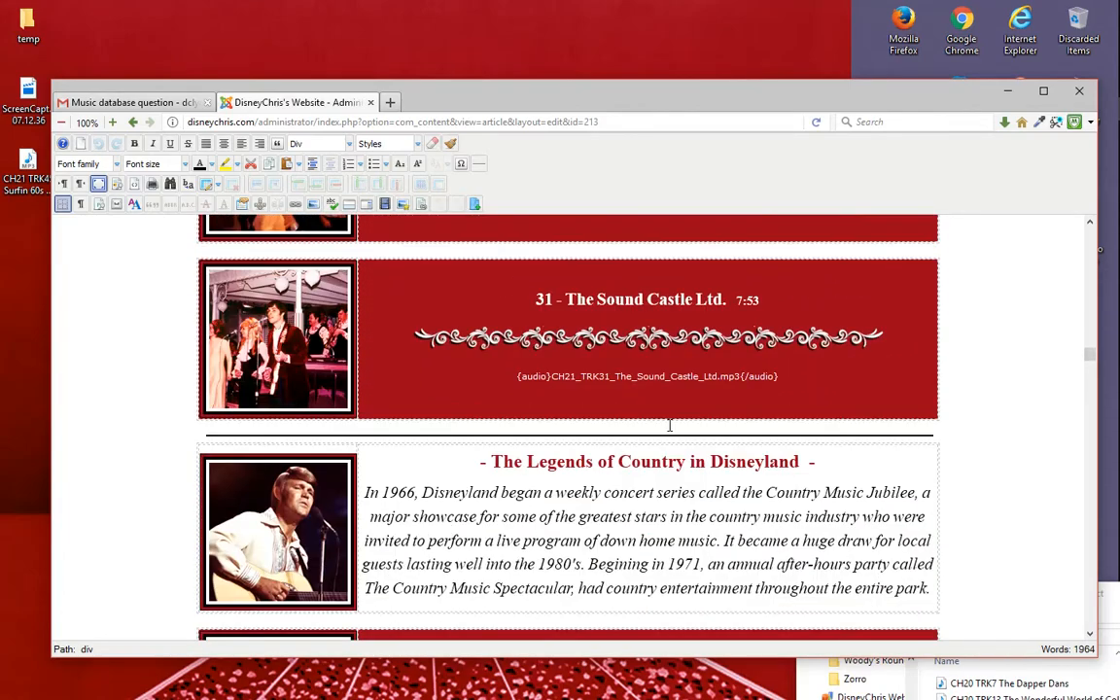
pyautogui.scroll(-8, 669, 425)
pyautogui.scroll(11, 676, 421)
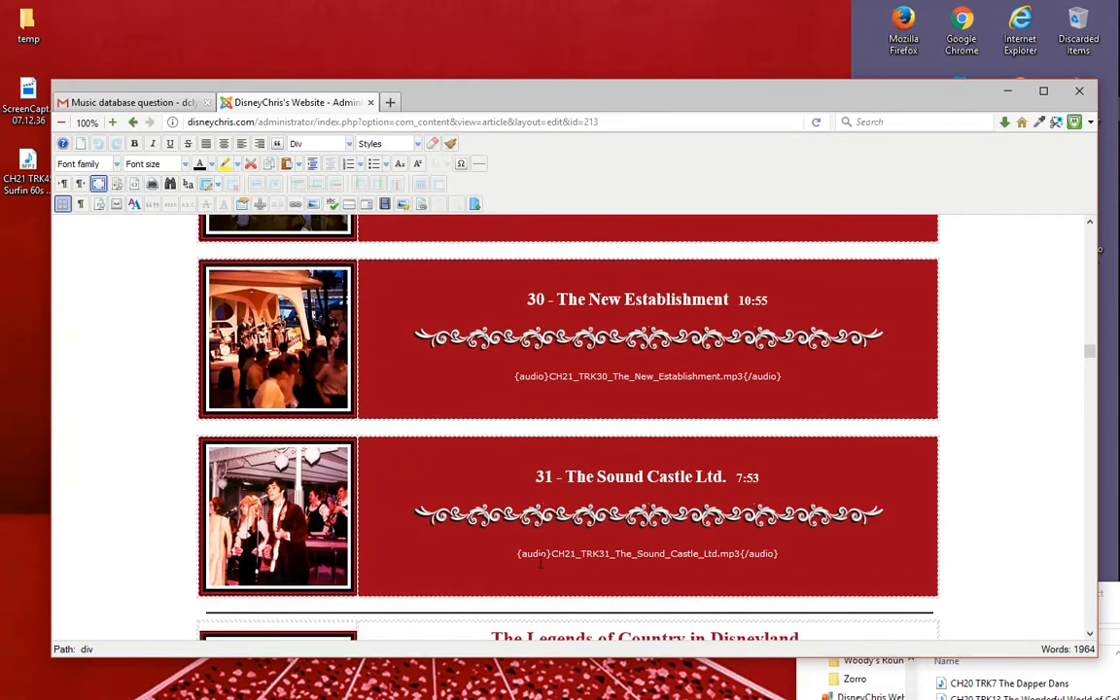
pyautogui.scroll(-3, 770, 558)
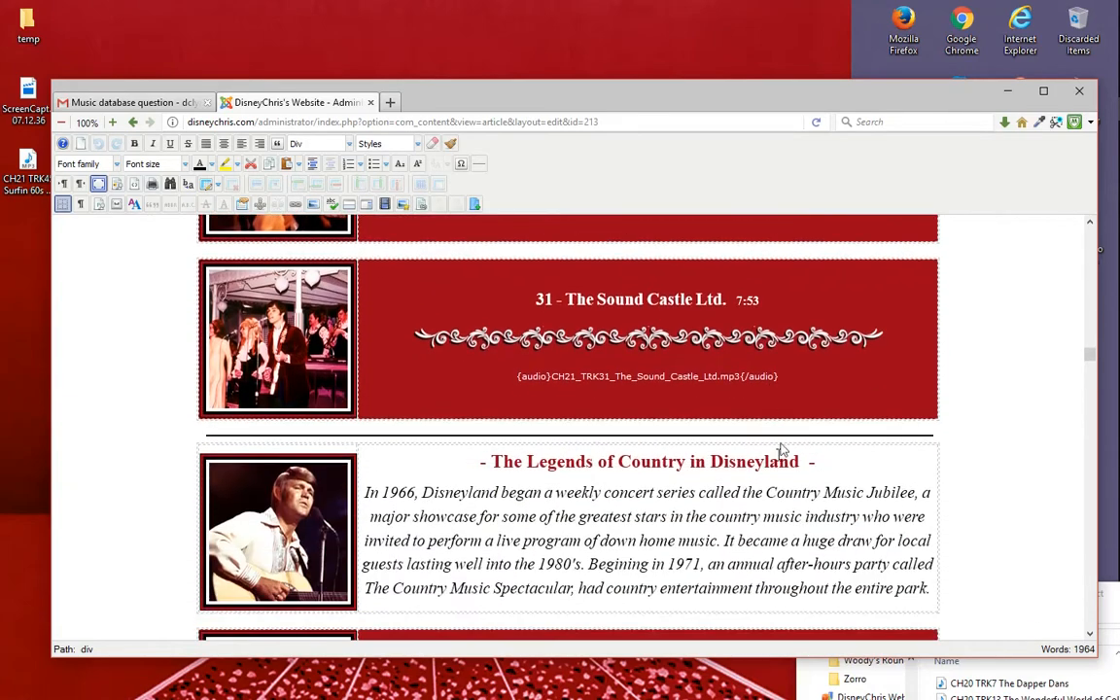
pyautogui.moveTo(789, 376); pyautogui.dragTo(520, 380)
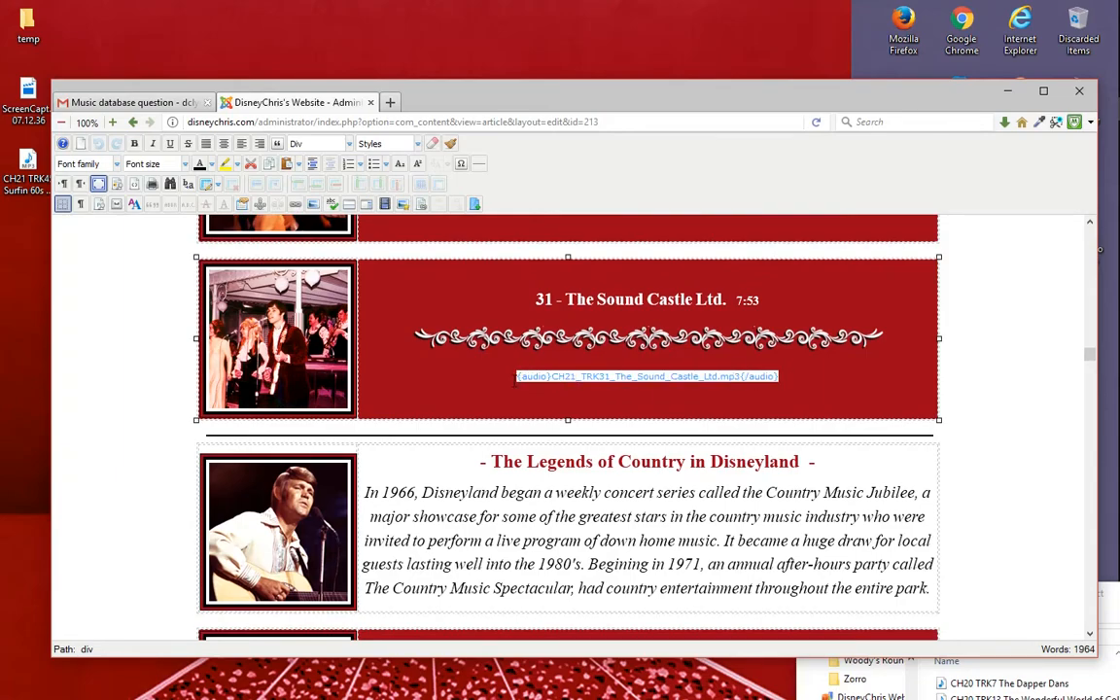
# - Find track 45, Surfn' 60's Week, in the Chapter 21 article and delete the placeholder 8 between its audio tags
pyautogui.scroll(-20, 740, 457)
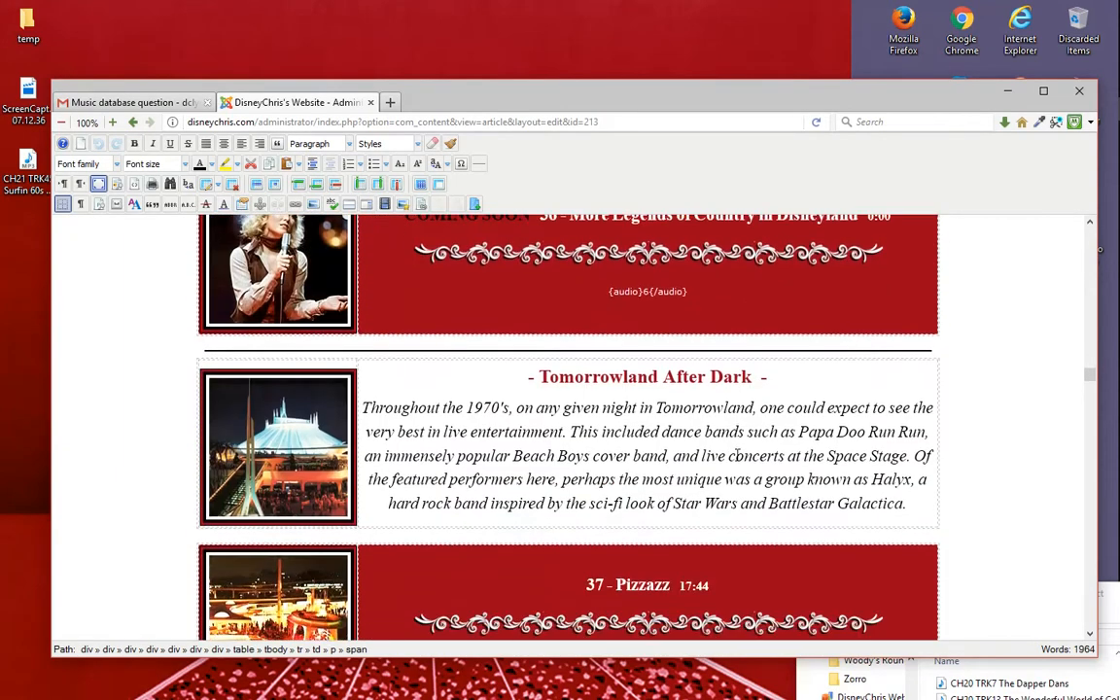
pyautogui.scroll(-20, 738, 460)
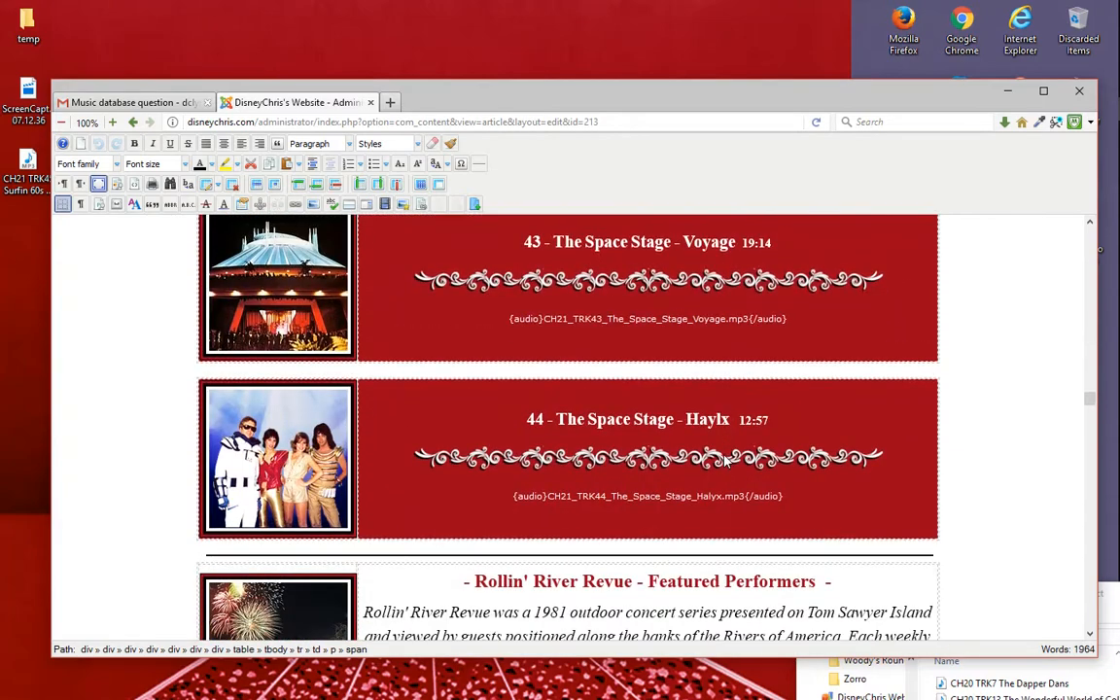
pyautogui.scroll(-4, 724, 454)
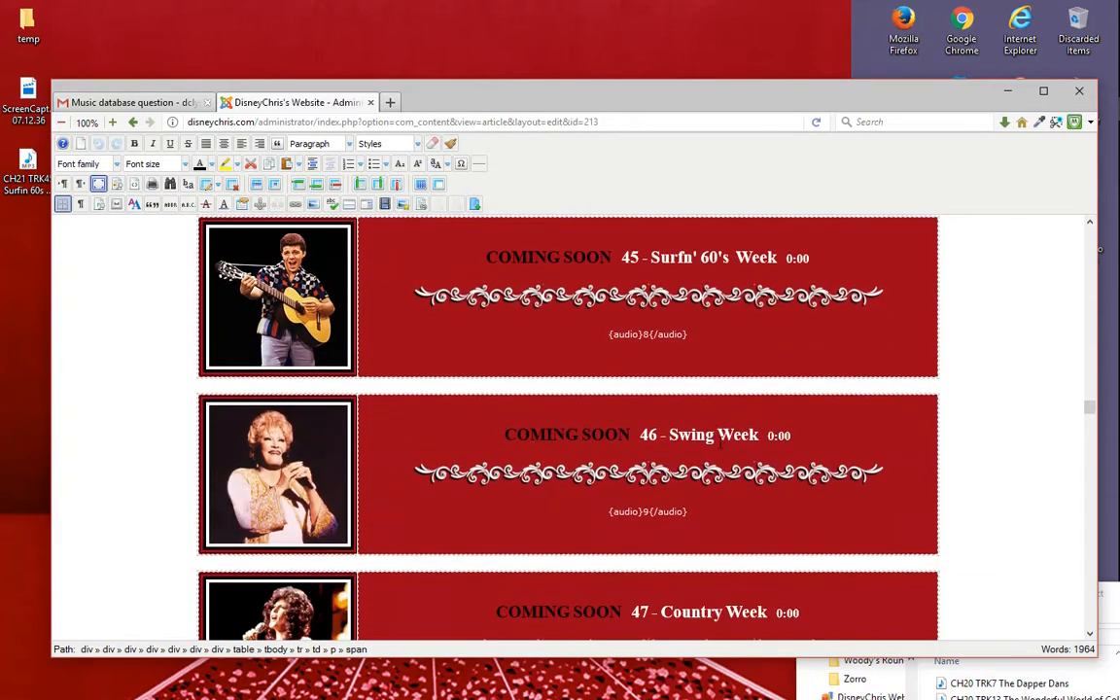
pyautogui.scroll(2, 708, 433)
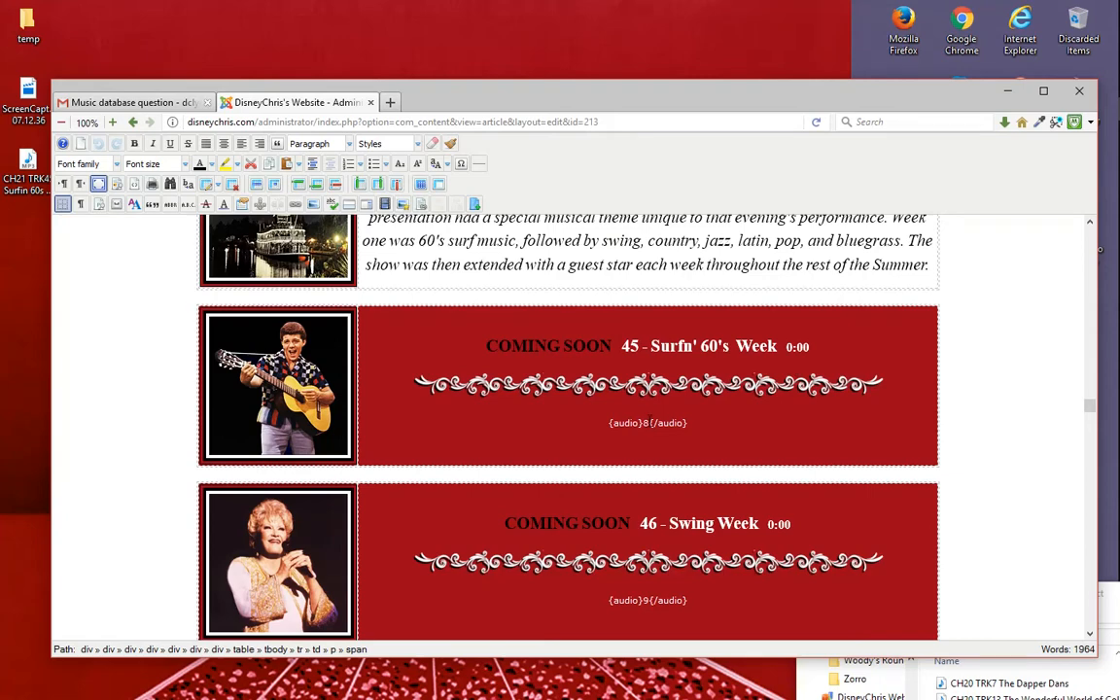
pyautogui.click(685, 389)
pyautogui.press('BackSpace')
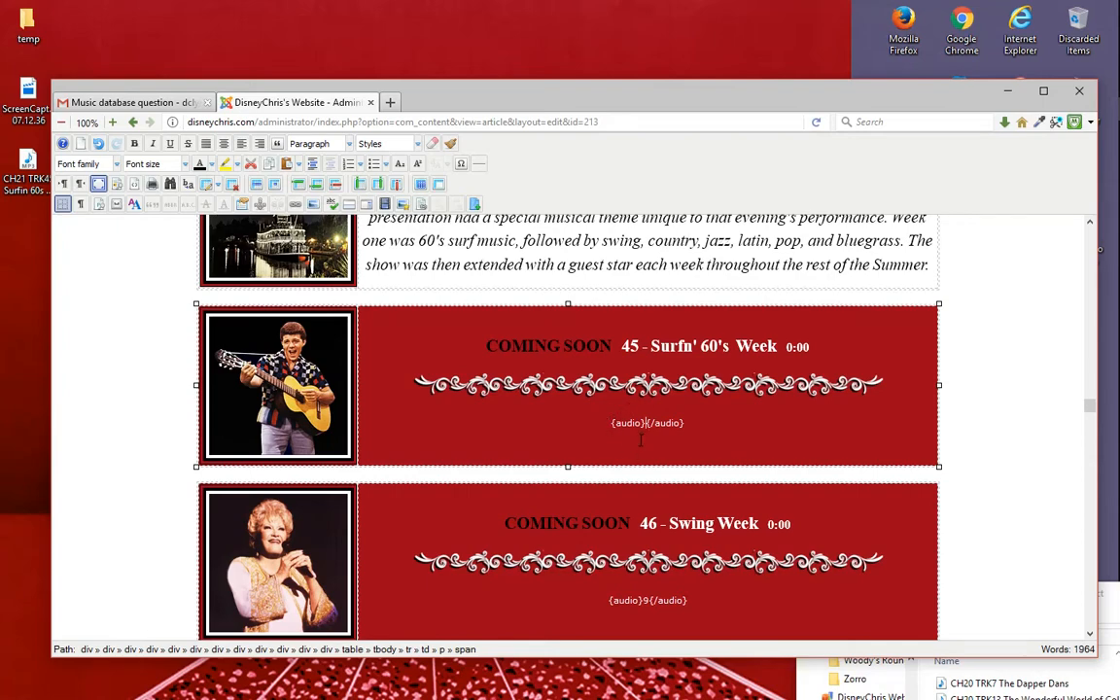
# - Put blank spaces between the opening and closing audio tags of track 45
pyautogui.write('[]')
pyautogui.press('BackSpace')
pyautogui.press('BackSpace')
pyautogui.write('{')
pyautogui.press('BackSpace')
# - Highlight the empty space between track 45's audio tags to examine where the file name belongs
pyautogui.doubleClick(643, 424)
pyautogui.click(691, 424)
pyautogui.moveTo(605, 422); pyautogui.dragTo(641, 423)
pyautogui.click(729, 424)
pyautogui.doubleClick(642, 423)
pyautogui.click(731, 422)
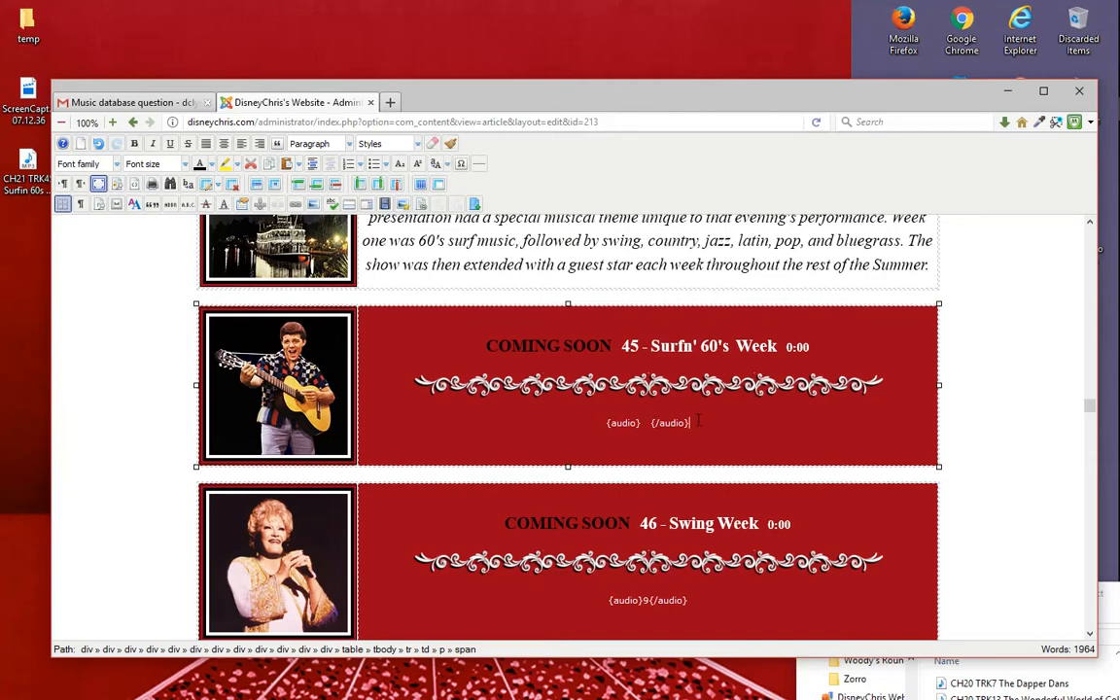
pyautogui.doubleClick(643, 423)
pyautogui.scroll(2, 669, 439)
pyautogui.scroll(-2, 690, 445)
pyautogui.click(718, 448)
pyautogui.moveTo(652, 425); pyautogui.dragTo(640, 425)
pyautogui.click(775, 429)
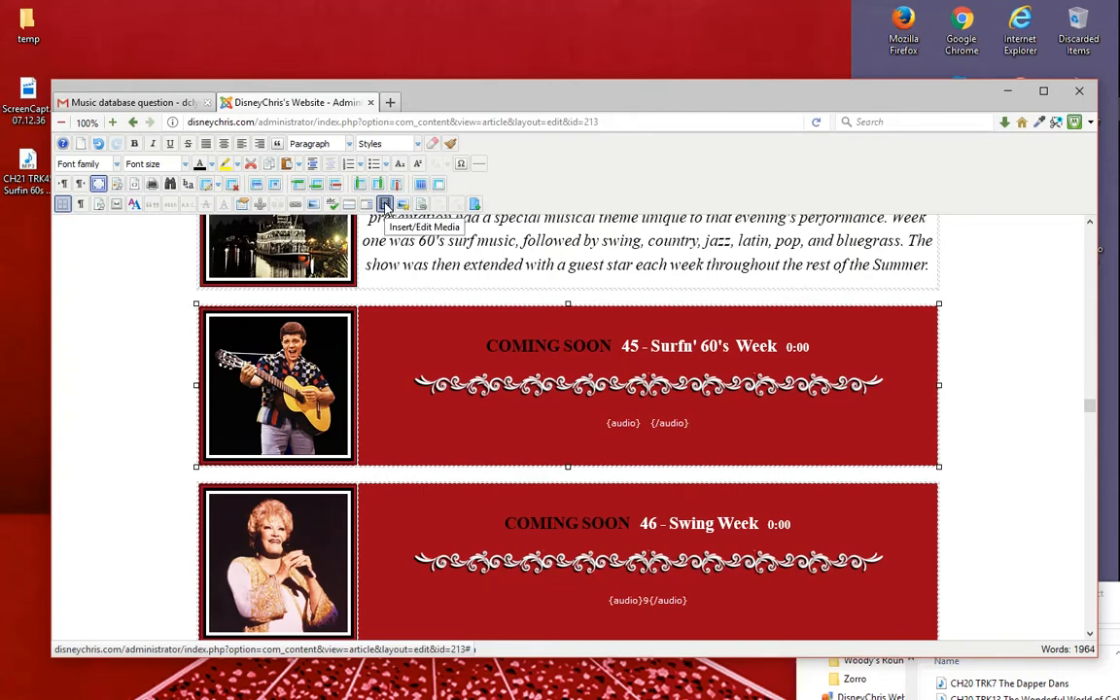
# - Open the Media Manager and browse from the root through A_Day_at_Disneyland_Ch_1_MP3 to the Chapter-1 folder
pyautogui.click(386, 206)
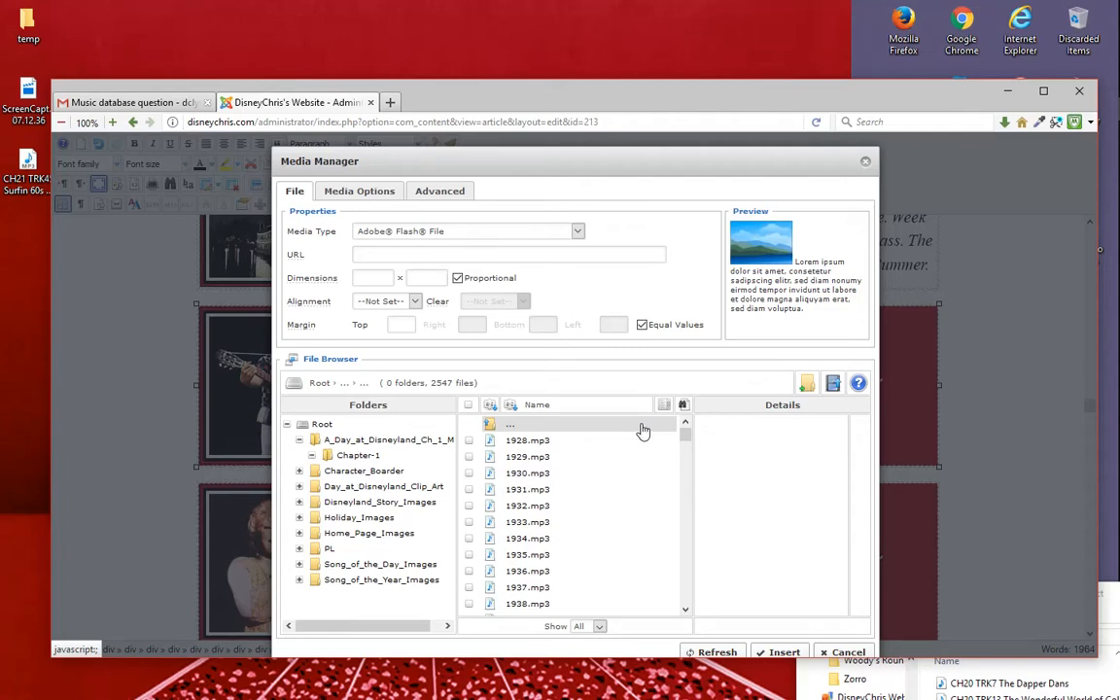
pyautogui.click(394, 442)
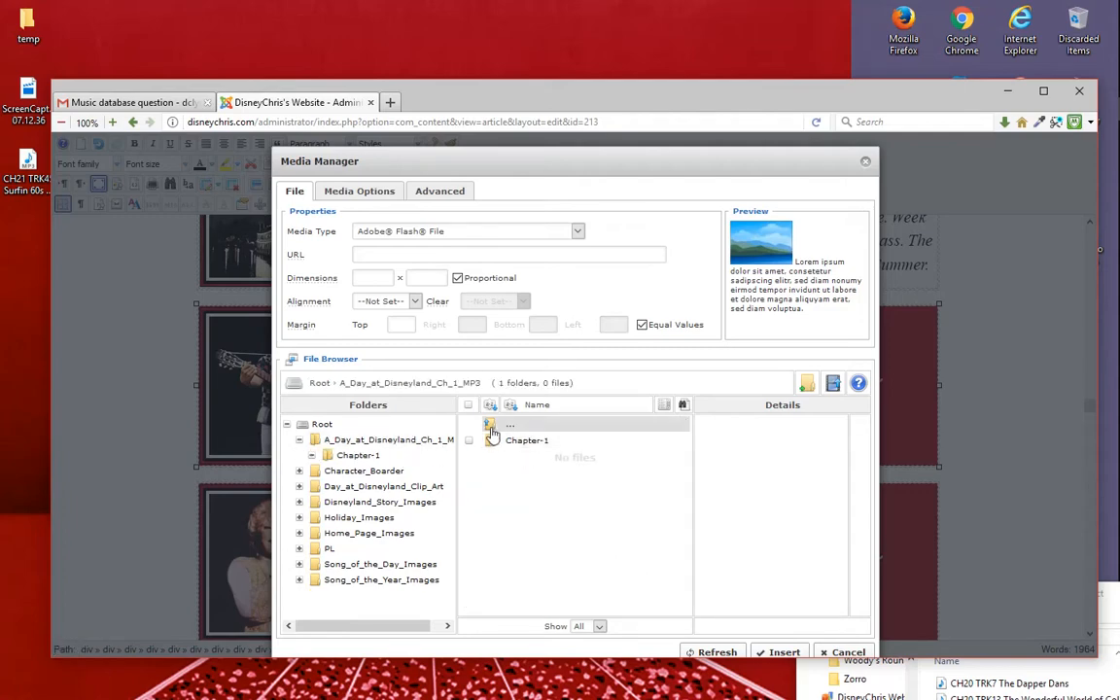
pyautogui.click(491, 428)
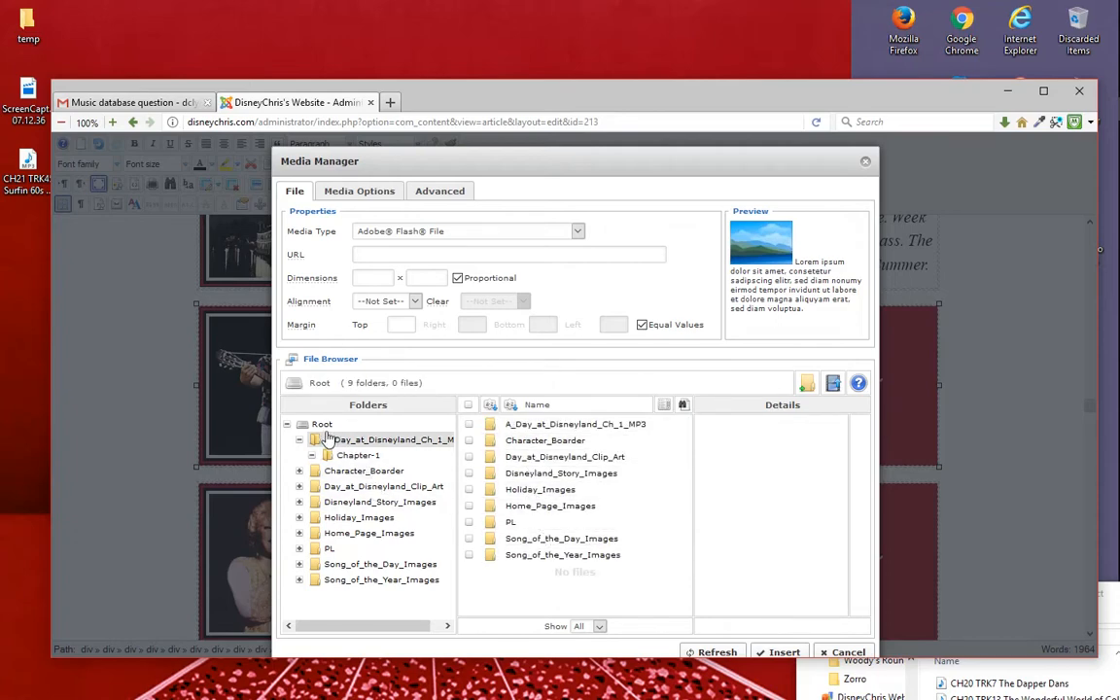
pyautogui.click(607, 425)
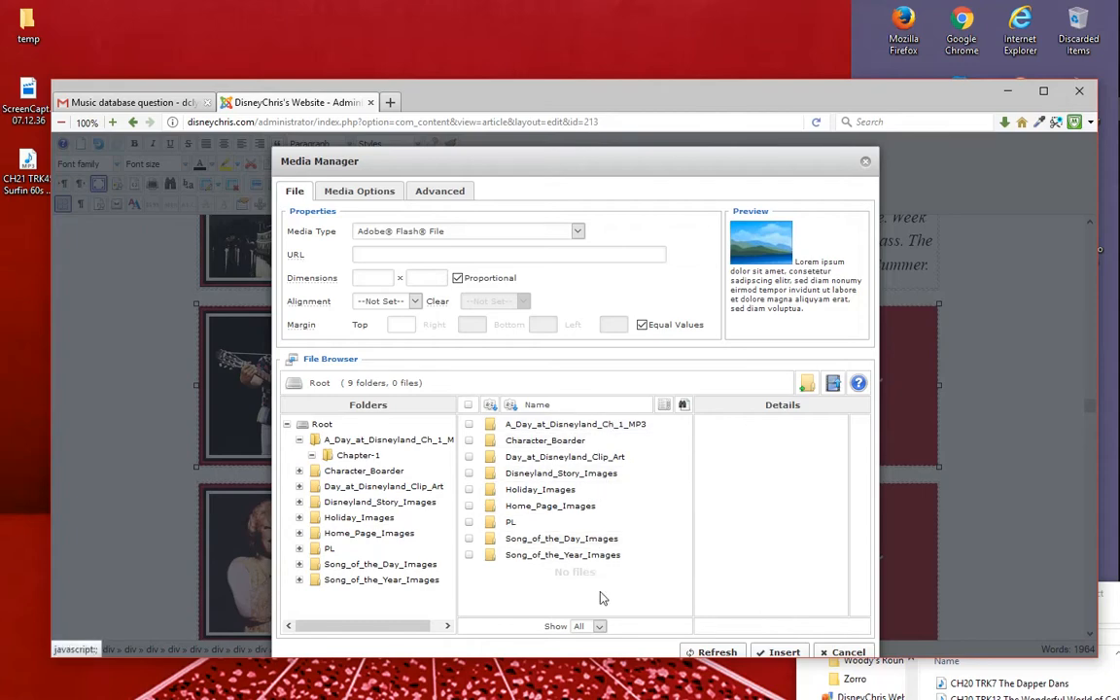
pyautogui.doubleClick(584, 431)
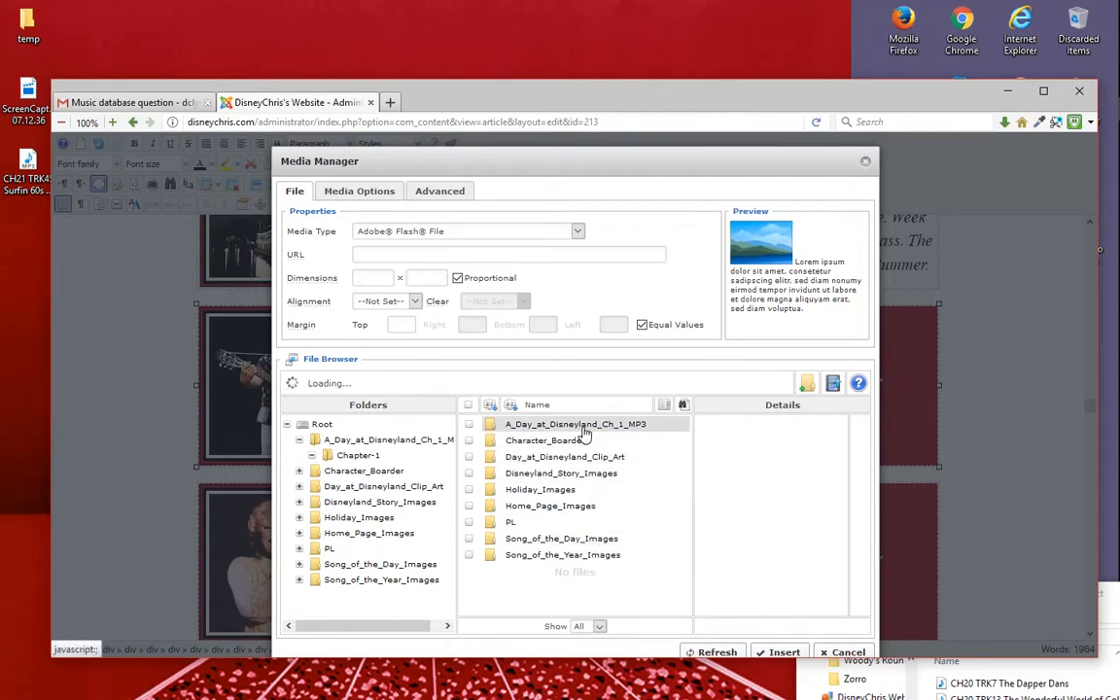
pyautogui.doubleClick(534, 443)
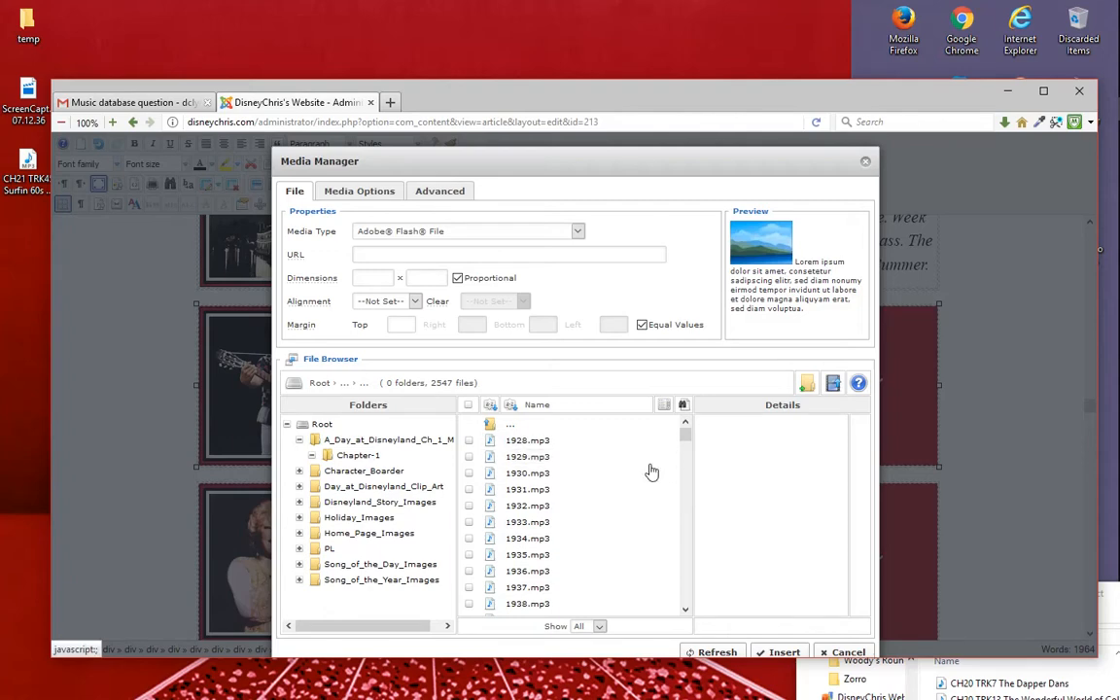
# - Find the uploaded file CH21 TRK45 Surfin 60s Week.mp3 in the Chapter-1 folder and select it
pyautogui.scroll(-20, 643, 455)
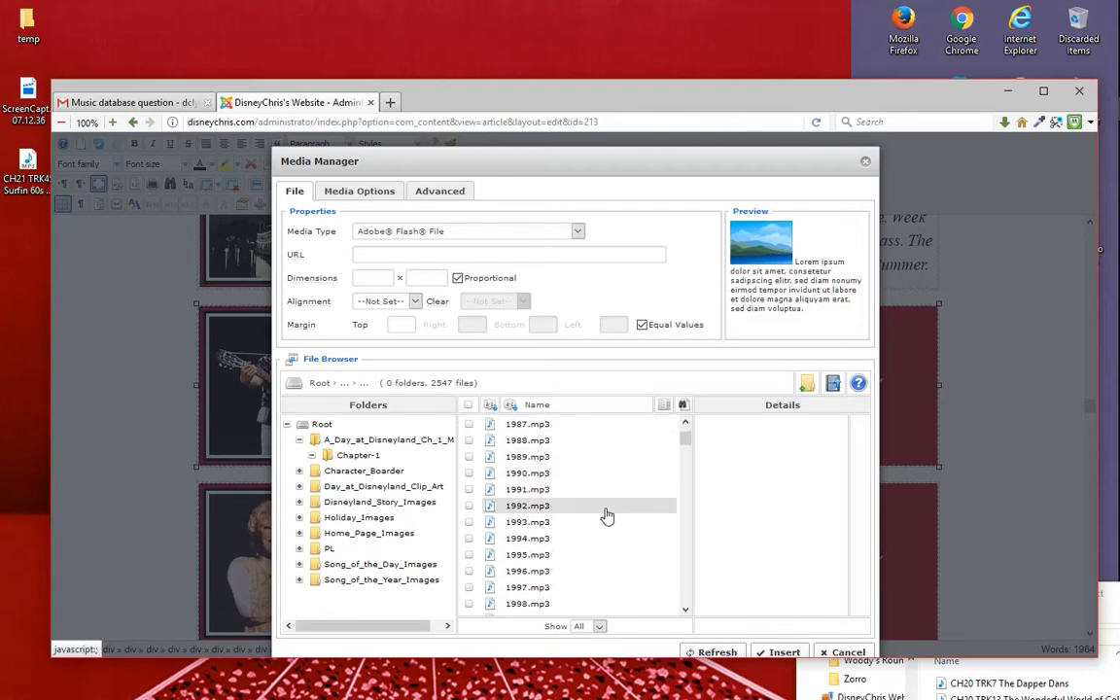
pyautogui.scroll(-20, 625, 505)
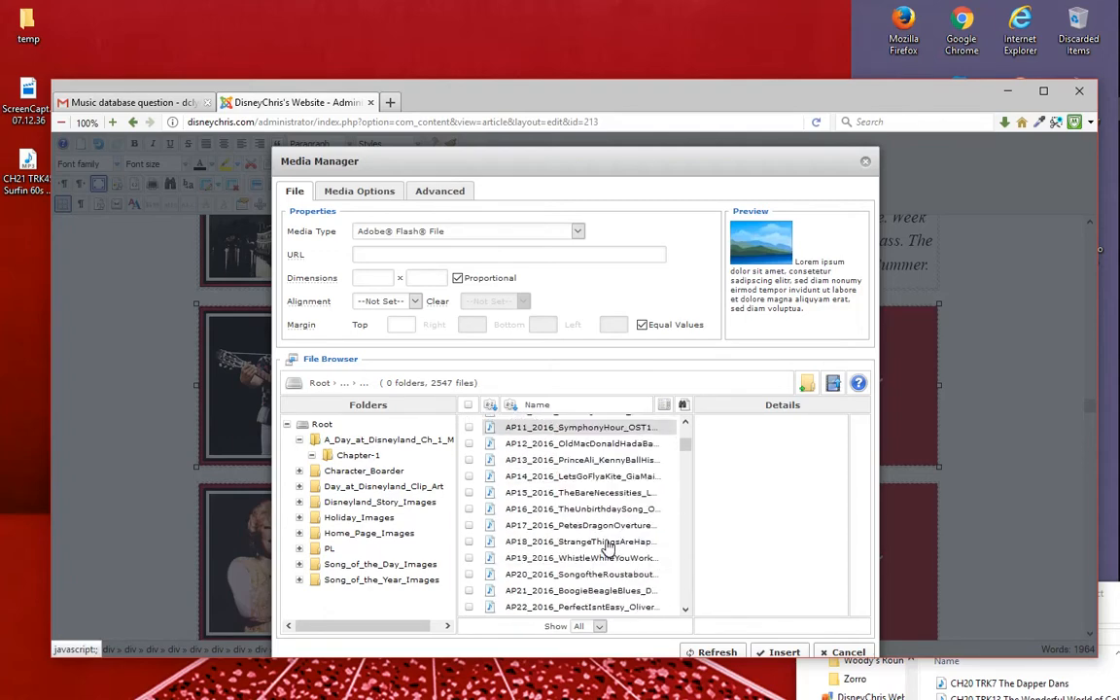
pyautogui.scroll(-20, 605, 541)
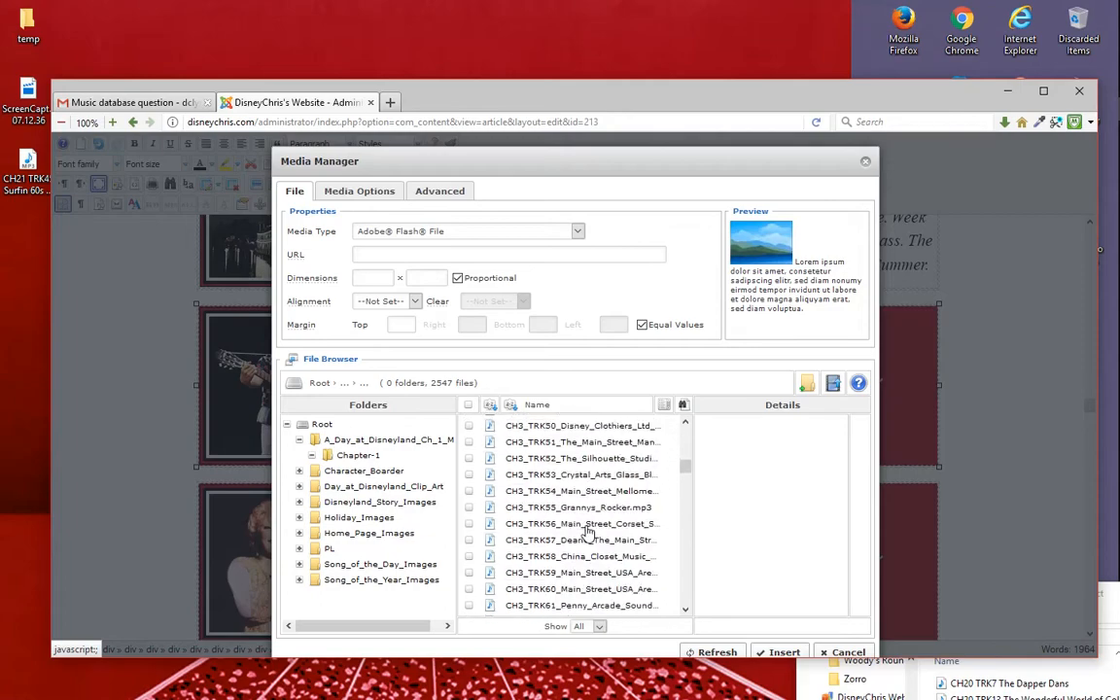
pyautogui.scroll(-6, 650, 518)
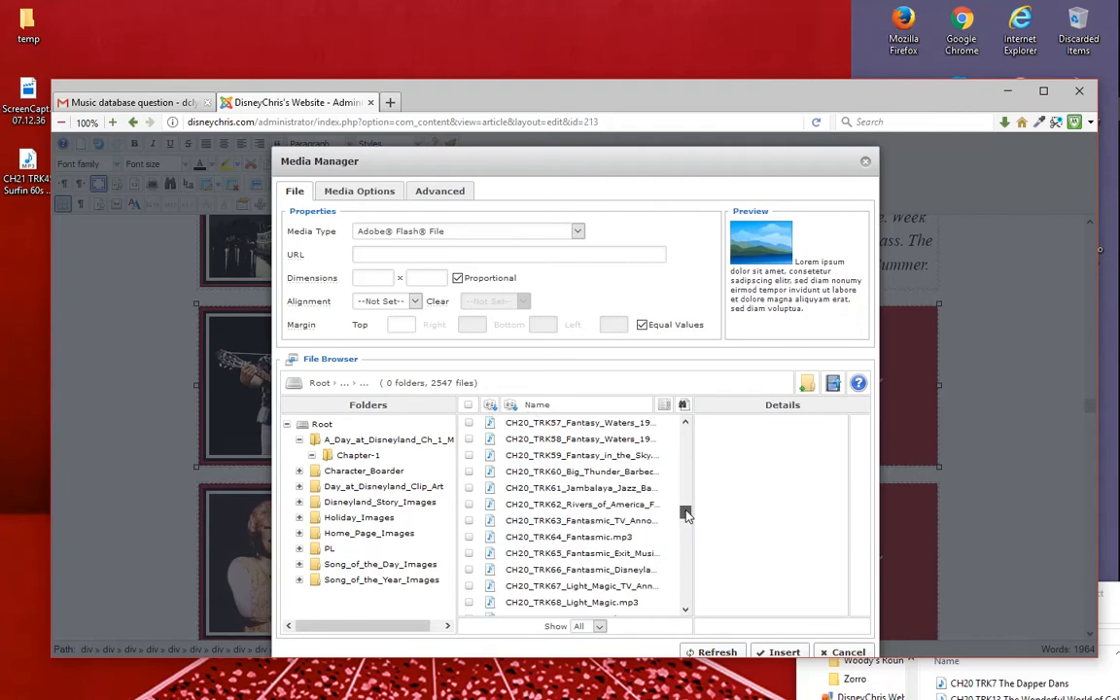
pyautogui.moveTo(686, 513); pyautogui.dragTo(685, 517)
pyautogui.scroll(3, 580, 528)
pyautogui.scroll(2, 580, 500)
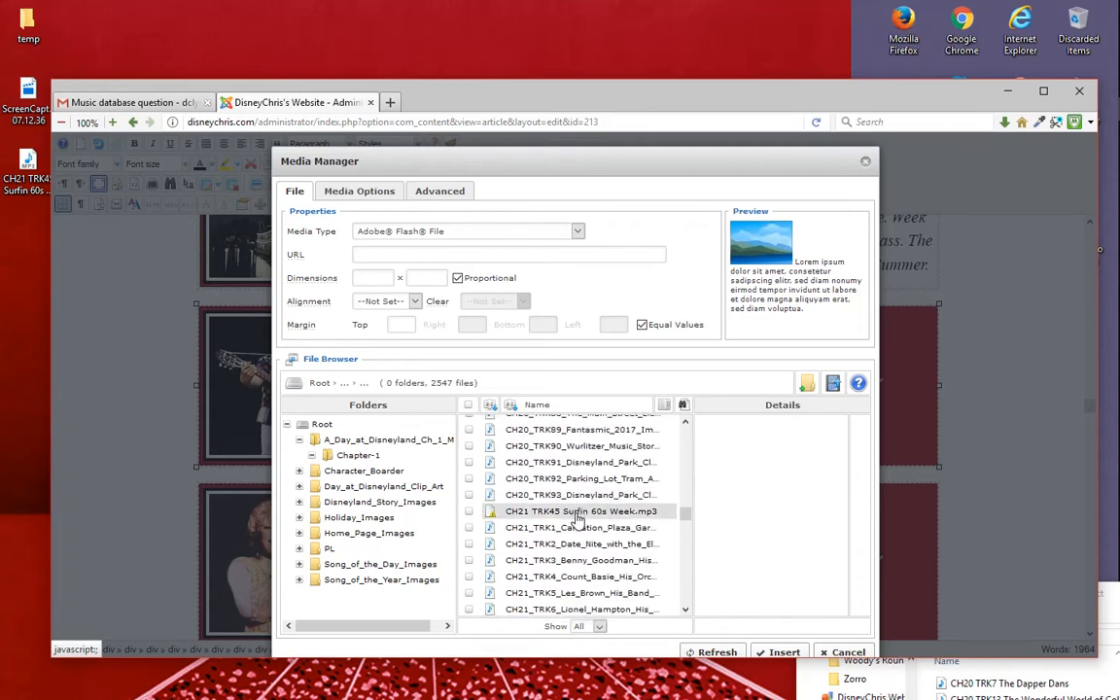
pyautogui.click(577, 514)
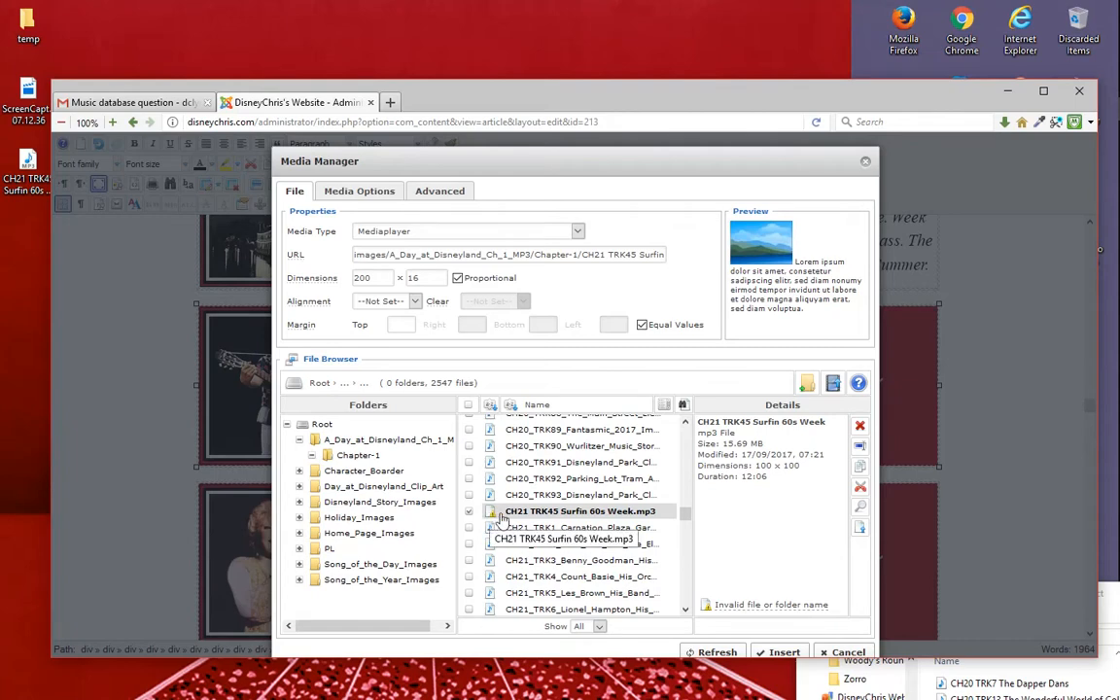
pyautogui.click(580, 518)
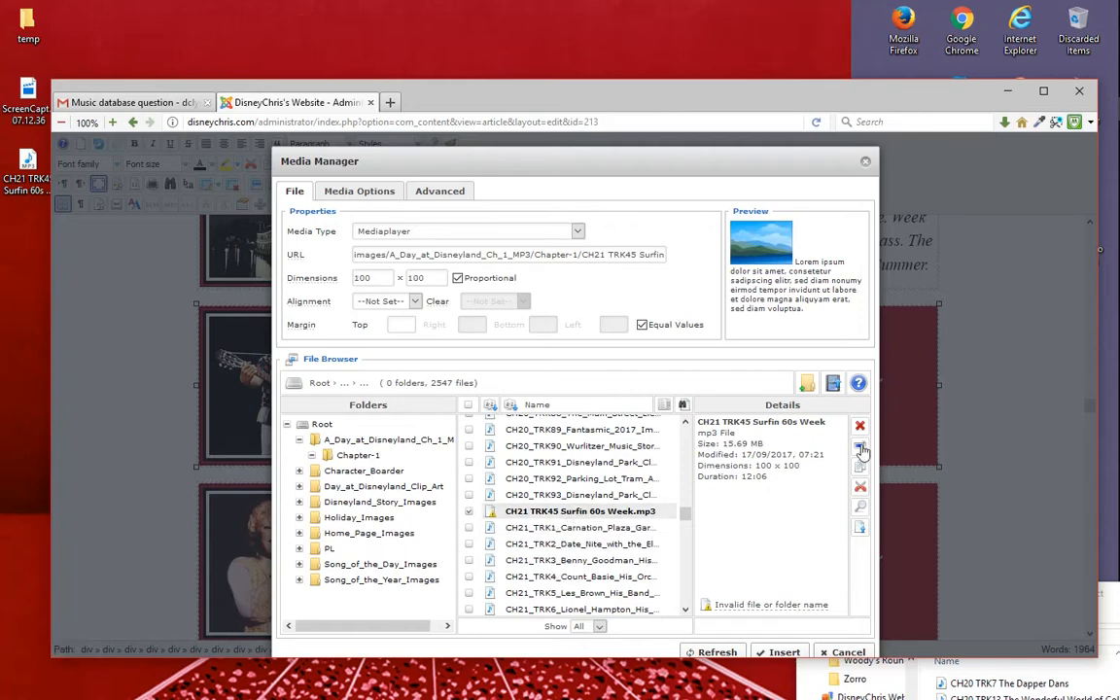
# - Run Rename on the selected MP3 and accept the name as offered to convert its spaces to underscores
pyautogui.click(861, 447)
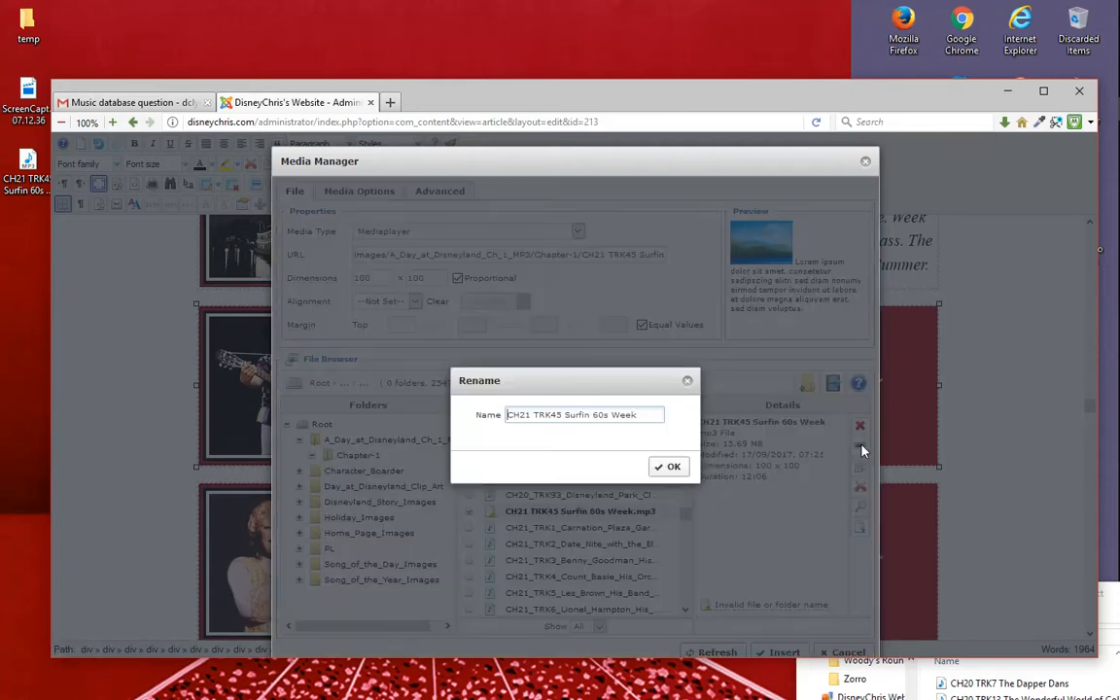
pyautogui.click(687, 382)
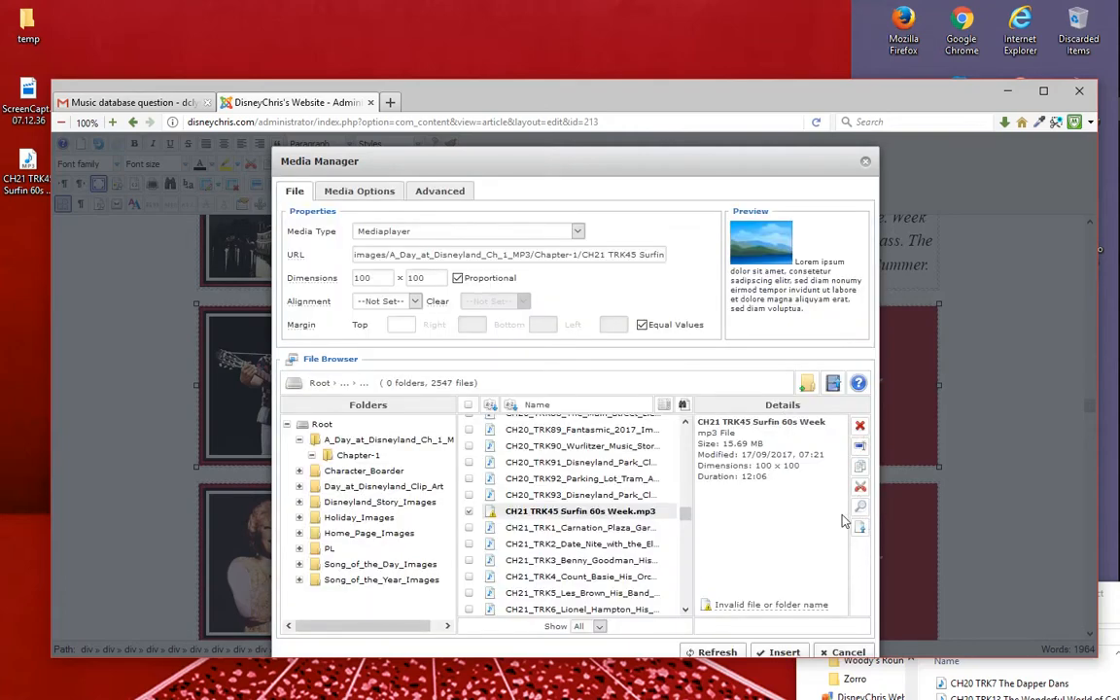
pyautogui.click(860, 450)
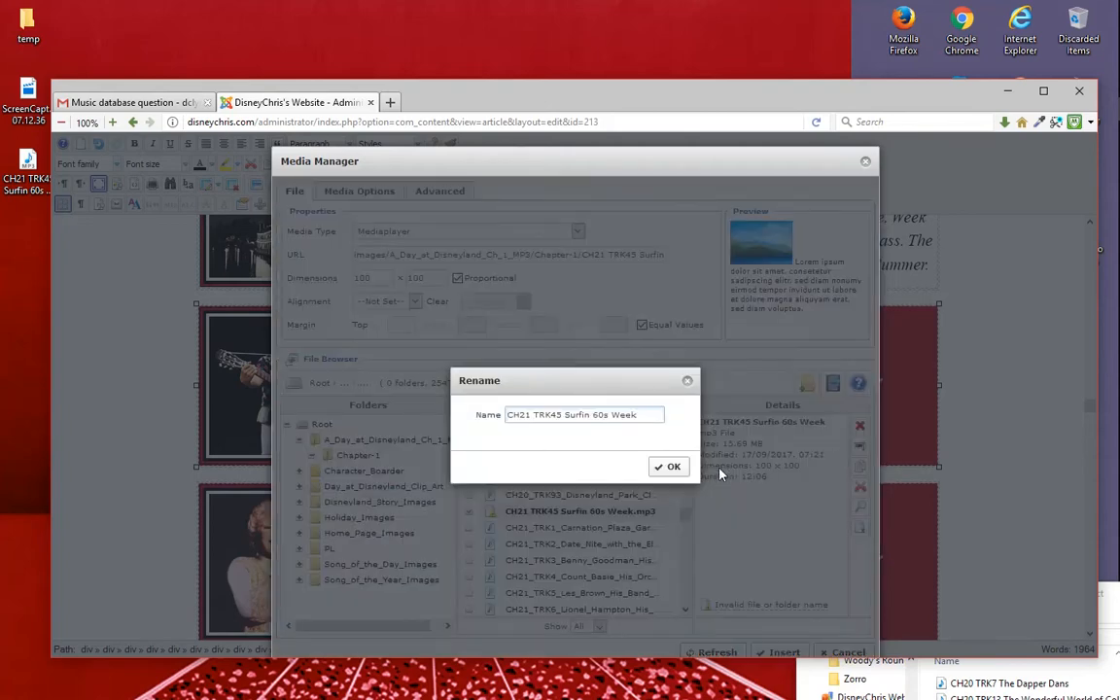
pyautogui.click(669, 467)
pyautogui.click(617, 467)
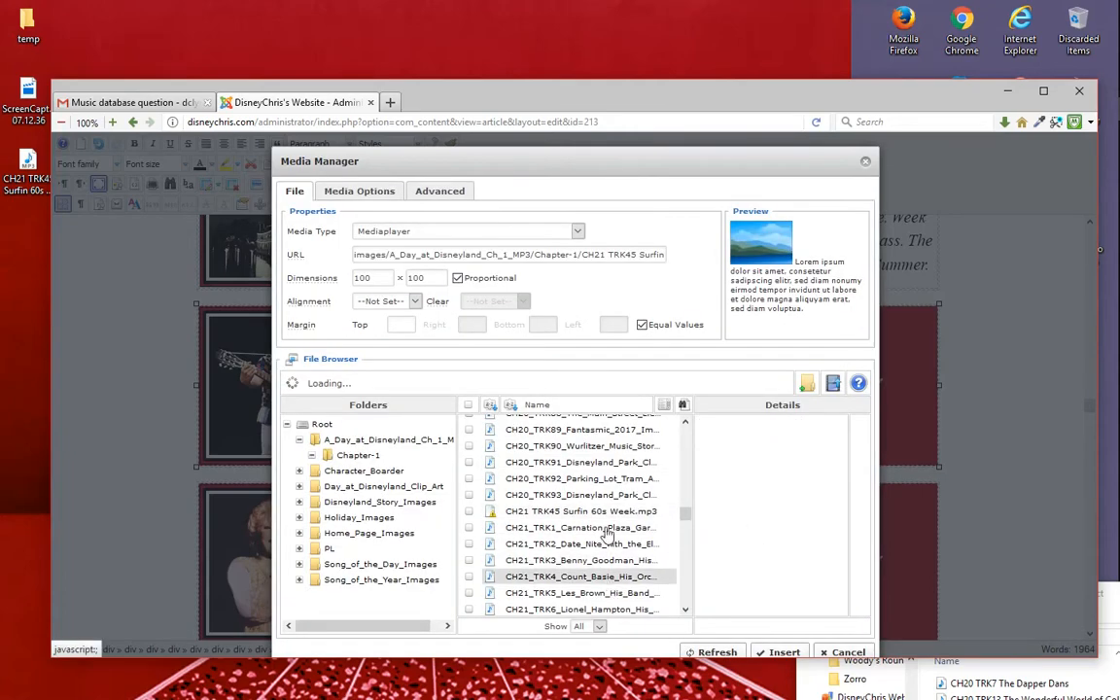
# - Find the renamed file CH21_TRK45_Surfin_60s_Week.mp3 among the Chapter 21 tracks and select it
pyautogui.scroll(-3, 580, 515)
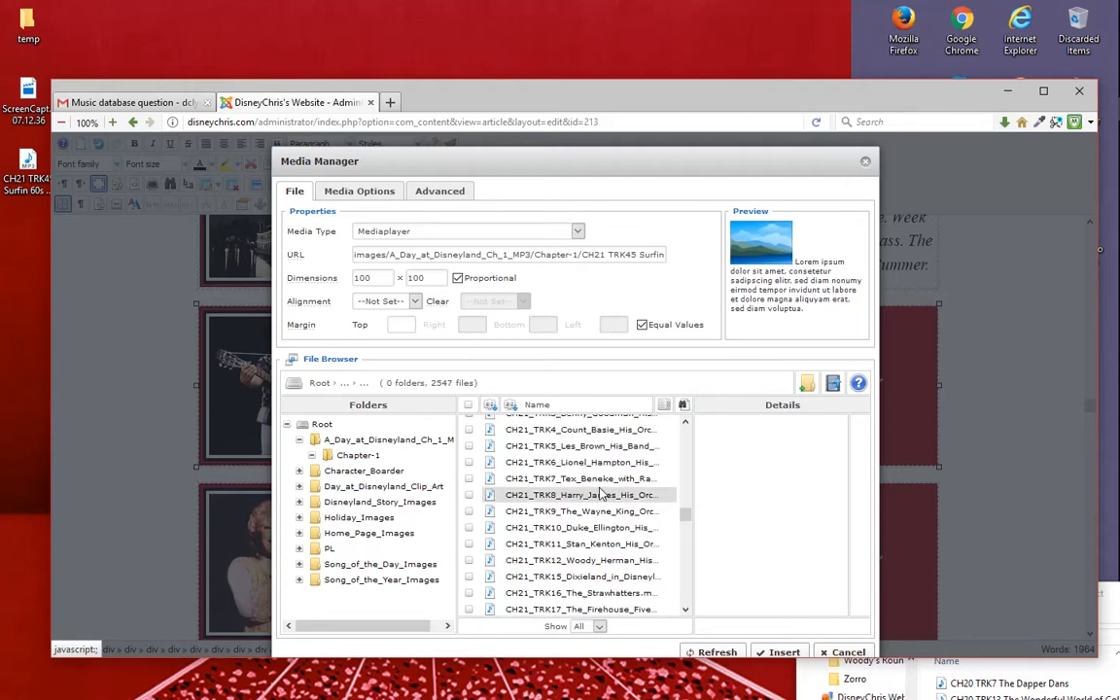
pyautogui.scroll(-8, 601, 495)
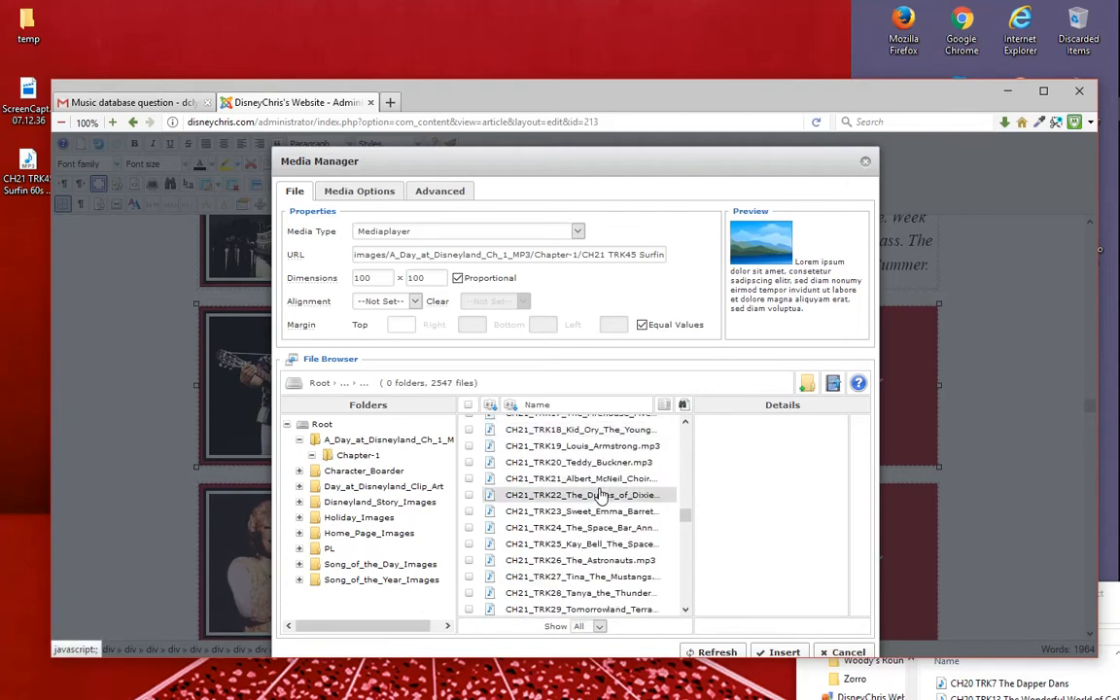
pyautogui.scroll(-2, 600, 495)
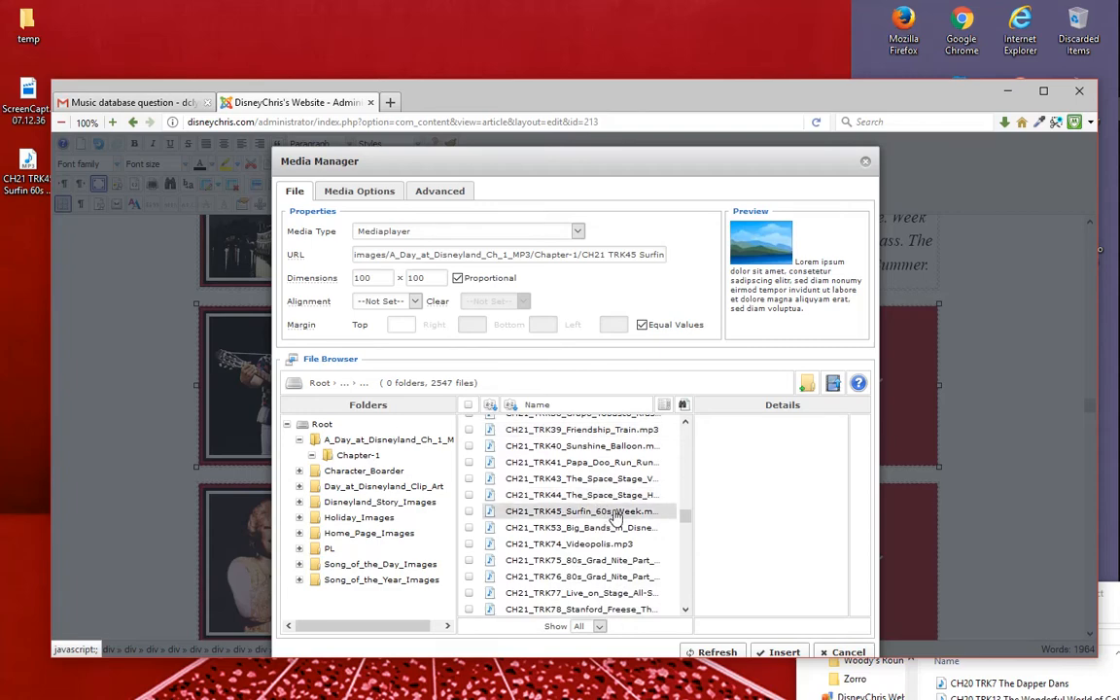
pyautogui.click(614, 513)
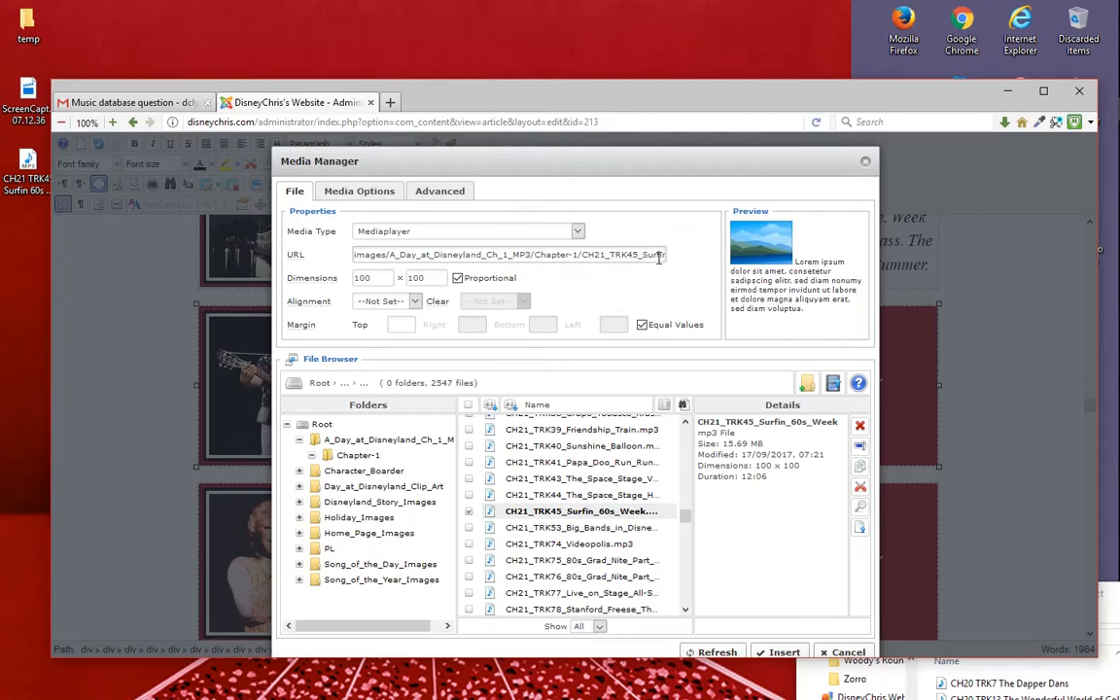
# - Copy only the file name CH21_TRK45_Surfin_60s_Week.mp3 from the media URL and close the Media Manager without inserting anything
pyautogui.click(581, 253)
pyautogui.moveTo(660, 252); pyautogui.dragTo(242, 256)
pyautogui.moveTo(530, 254); pyautogui.dragTo(622, 259)
pyautogui.click(617, 255)
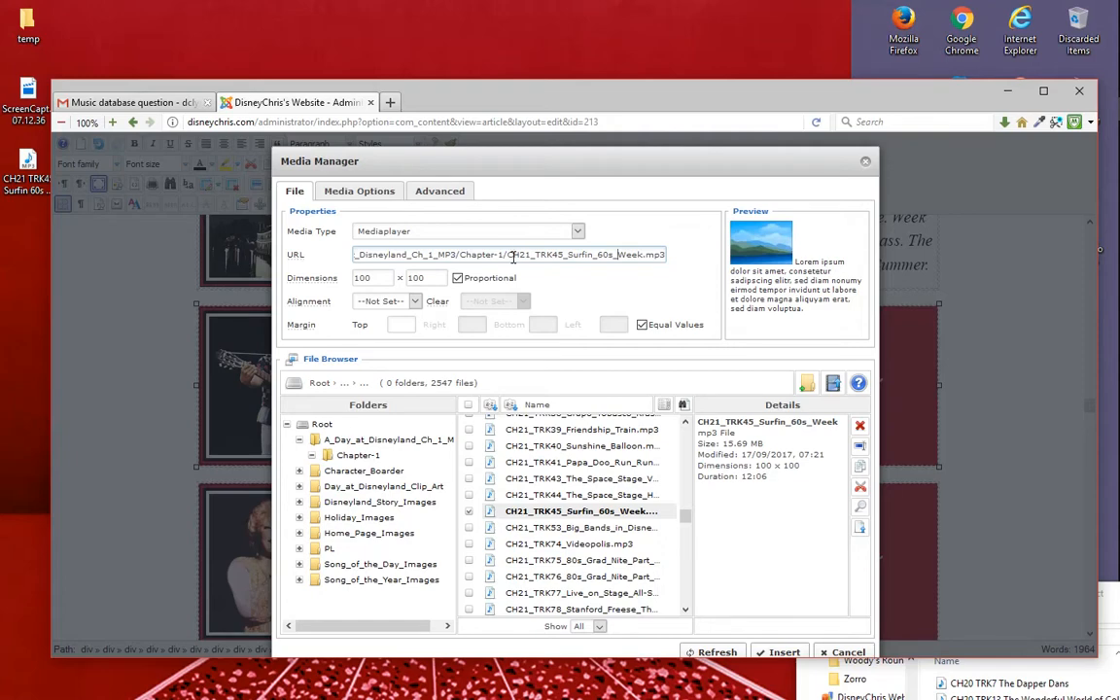
pyautogui.moveTo(508, 254); pyautogui.dragTo(669, 257)
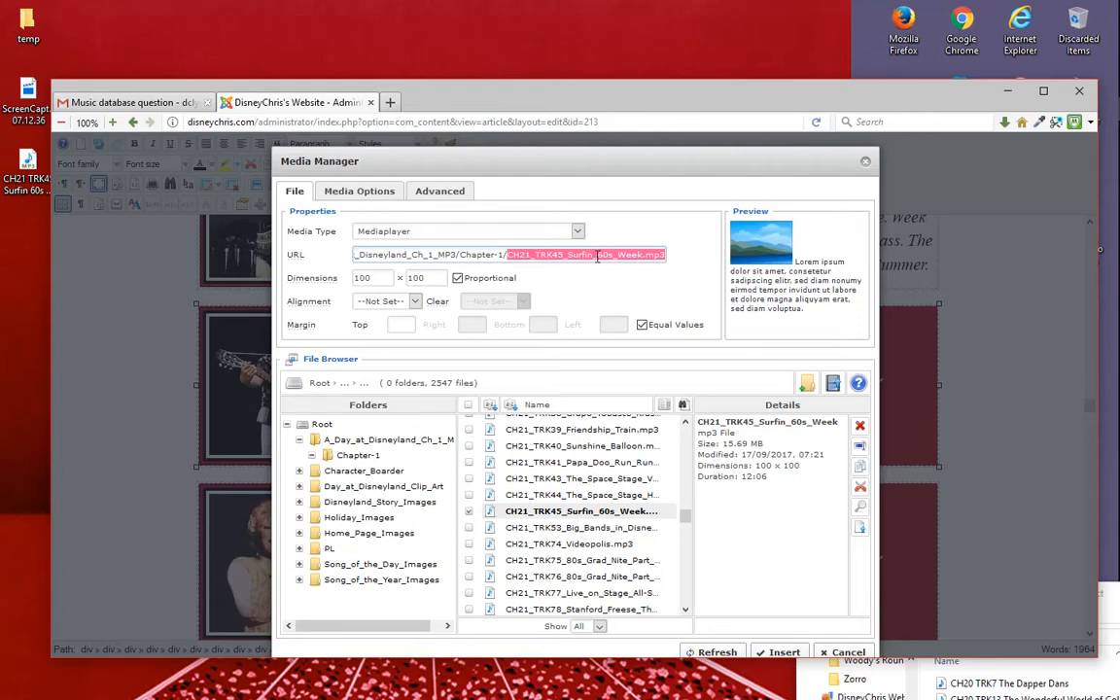
pyautogui.click(511, 254)
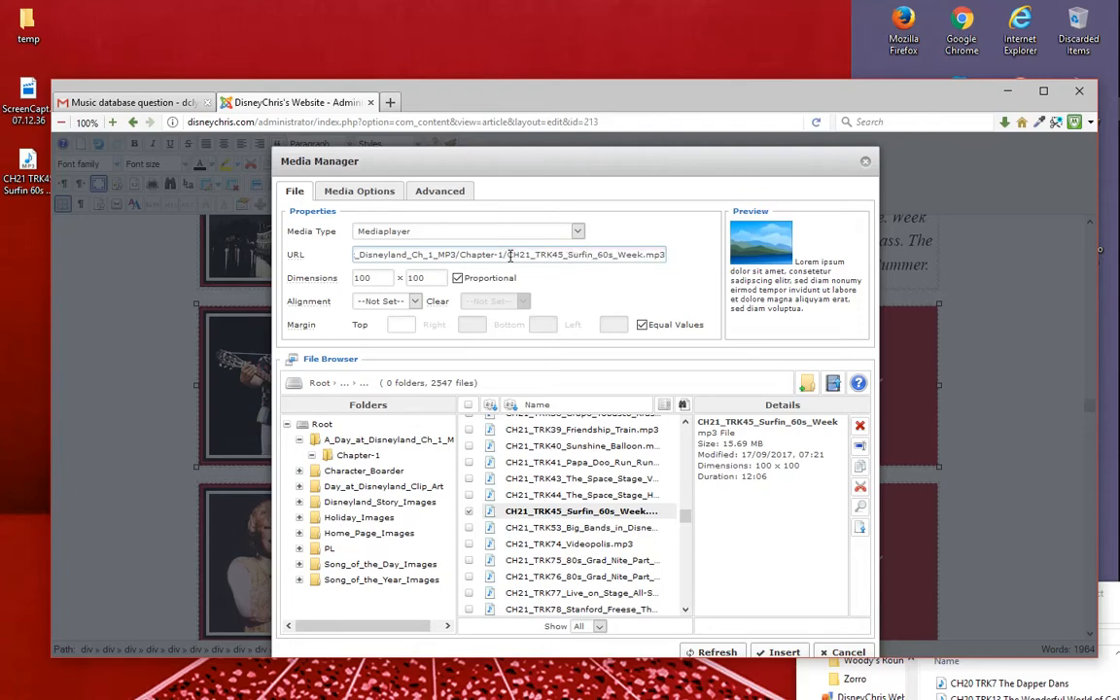
pyautogui.moveTo(507, 255); pyautogui.dragTo(698, 253)
pyautogui.hotkey('ctrl', 'c')
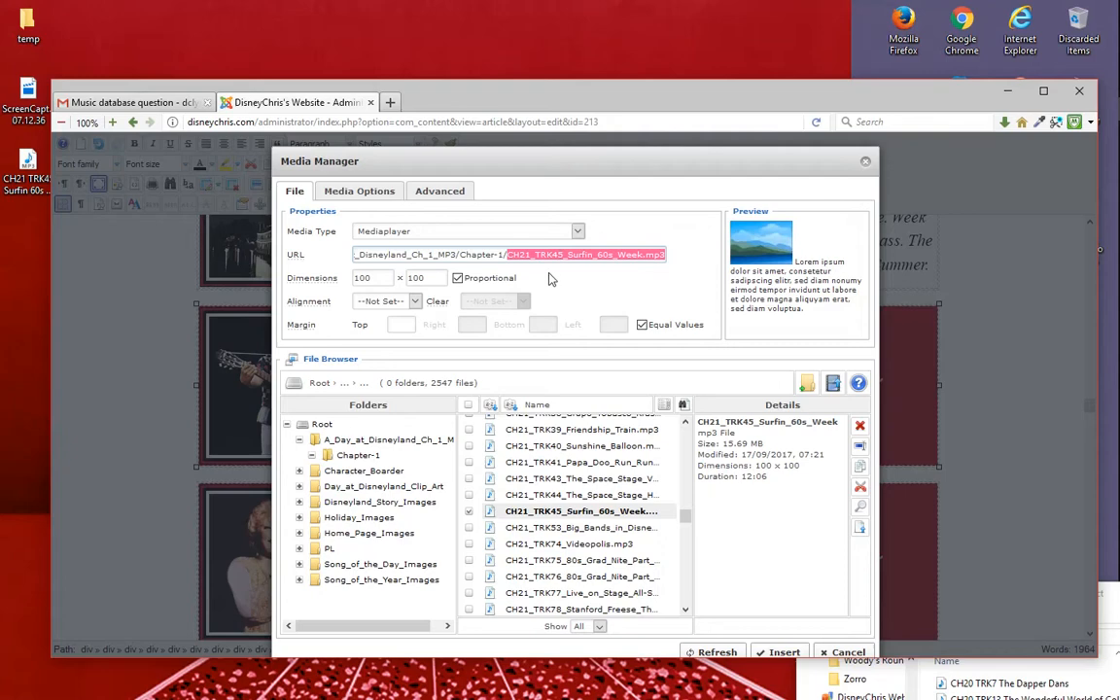
pyautogui.click(865, 165)
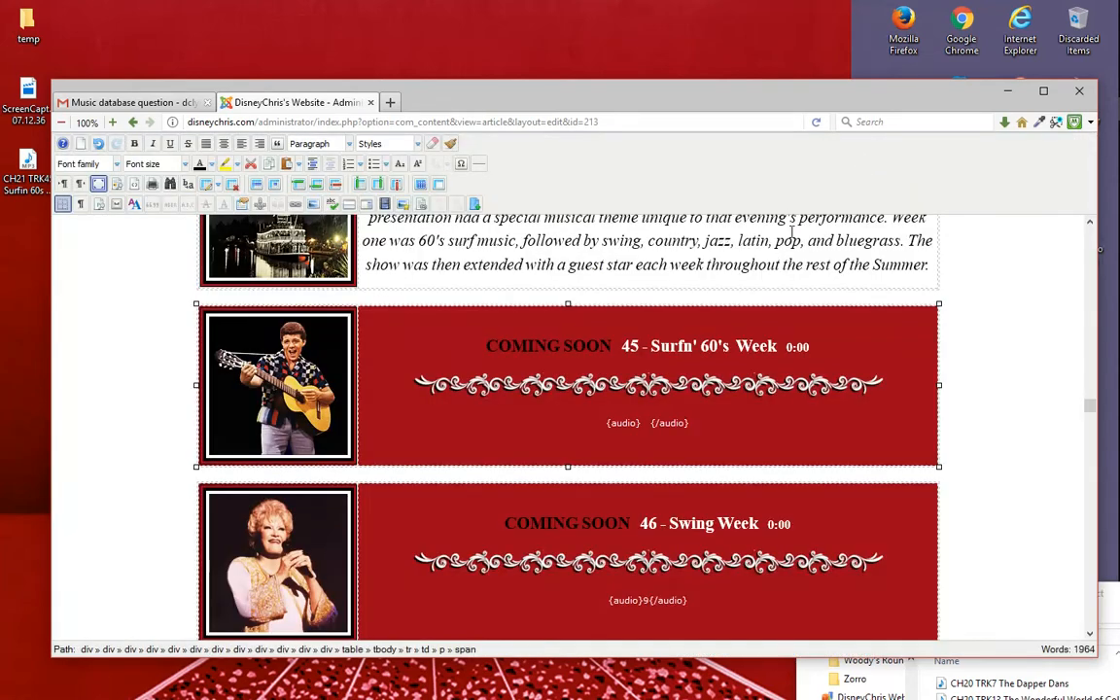
# - Paste CH21_TRK45_Surfin_60s_Week.mp3 between track 45's audio tags, remove the surrounding spaces and save the article
pyautogui.click(644, 421)
pyautogui.hotkey('ctrl', 'v')
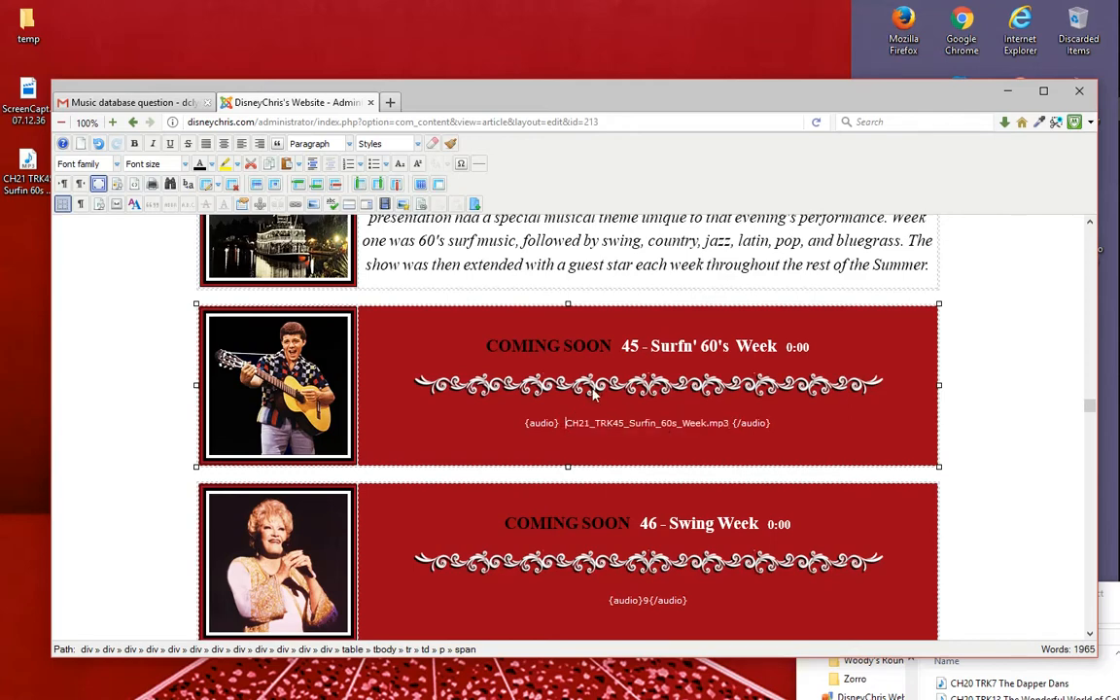
pyautogui.press('BackSpace')
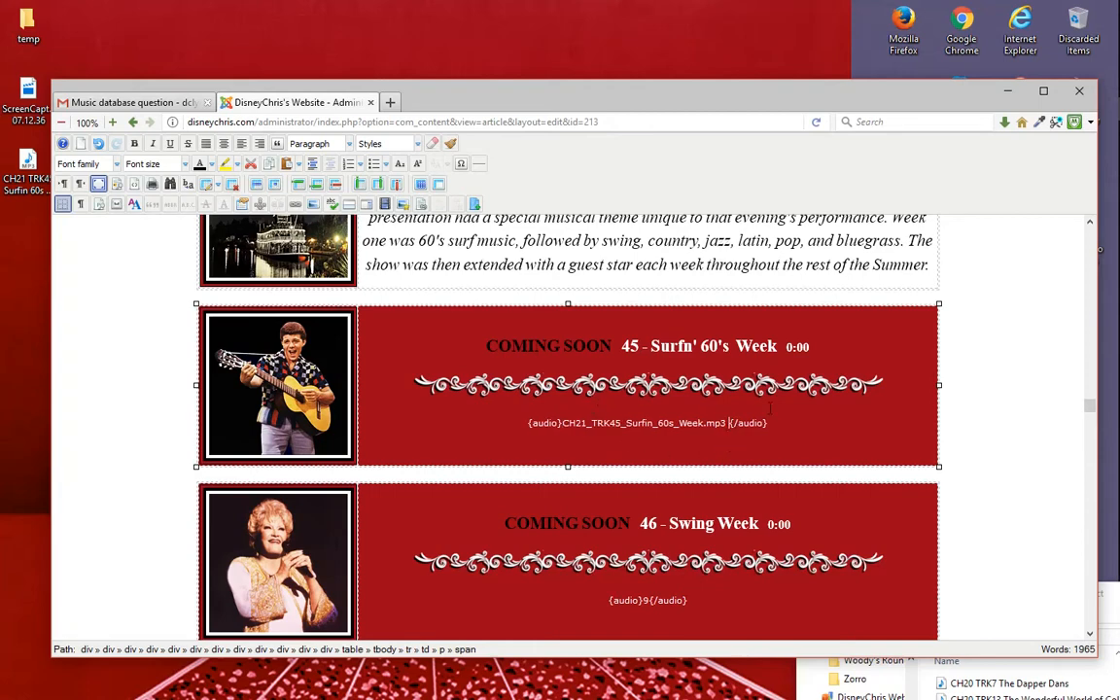
pyautogui.press('BackSpace')
pyautogui.press('BackSpace')
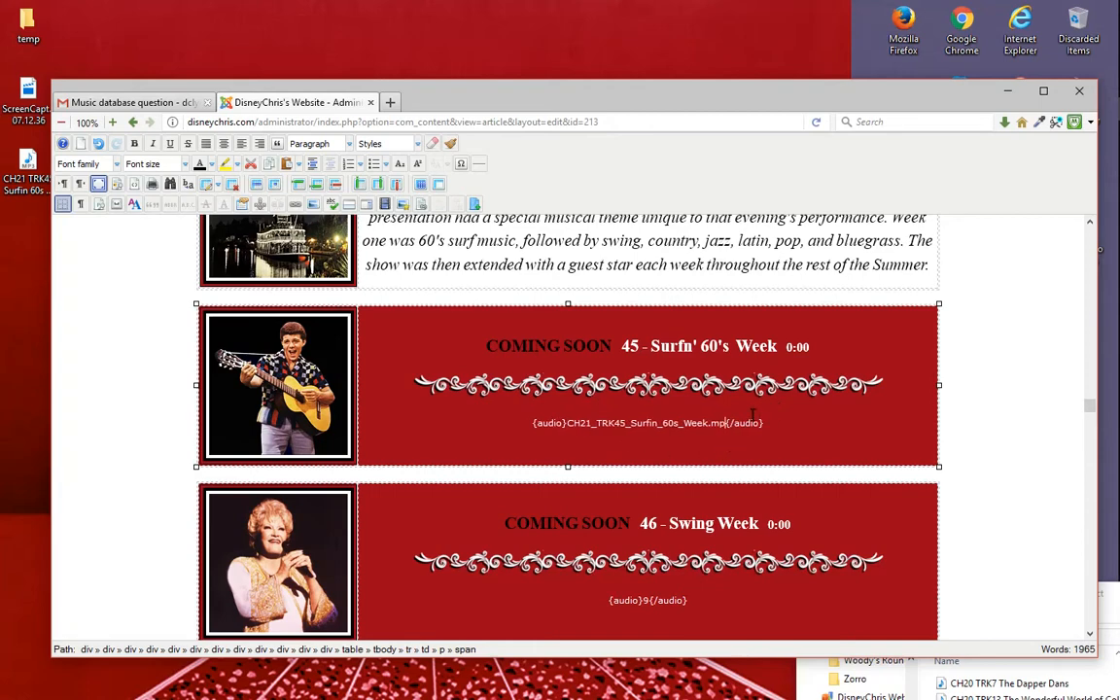
pyautogui.write('3')
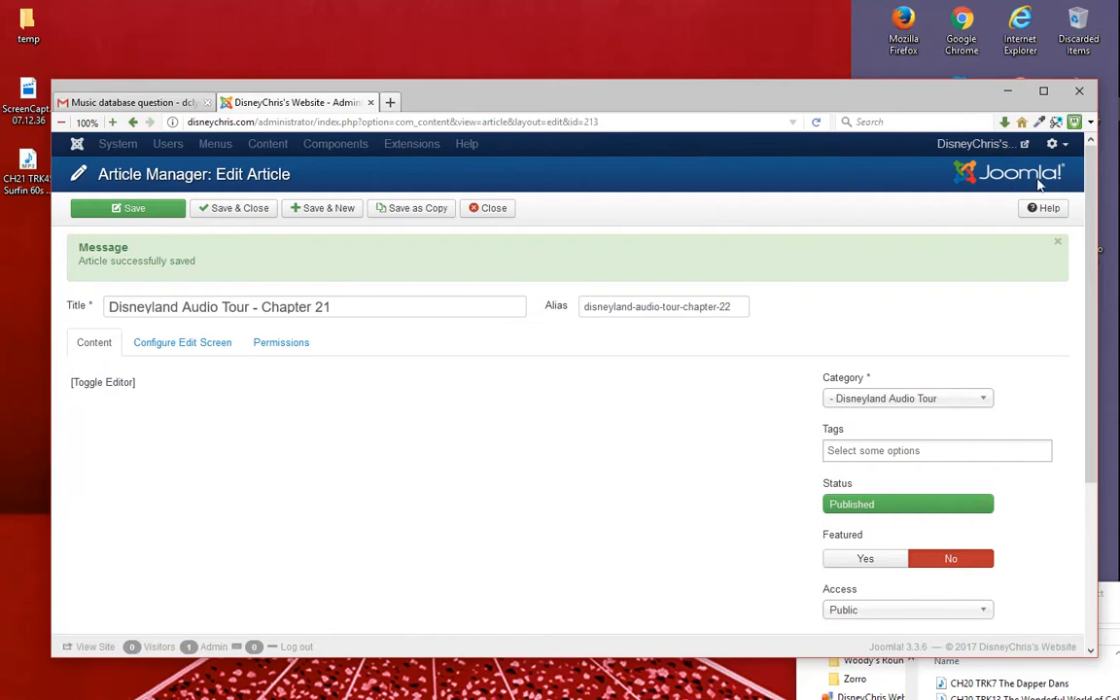
# - Open the disneychris.com home page in a new browser tab and go to the Disneyland Bandstand chapter of the audio tour
pyautogui.hotkey('ctrl', 't')
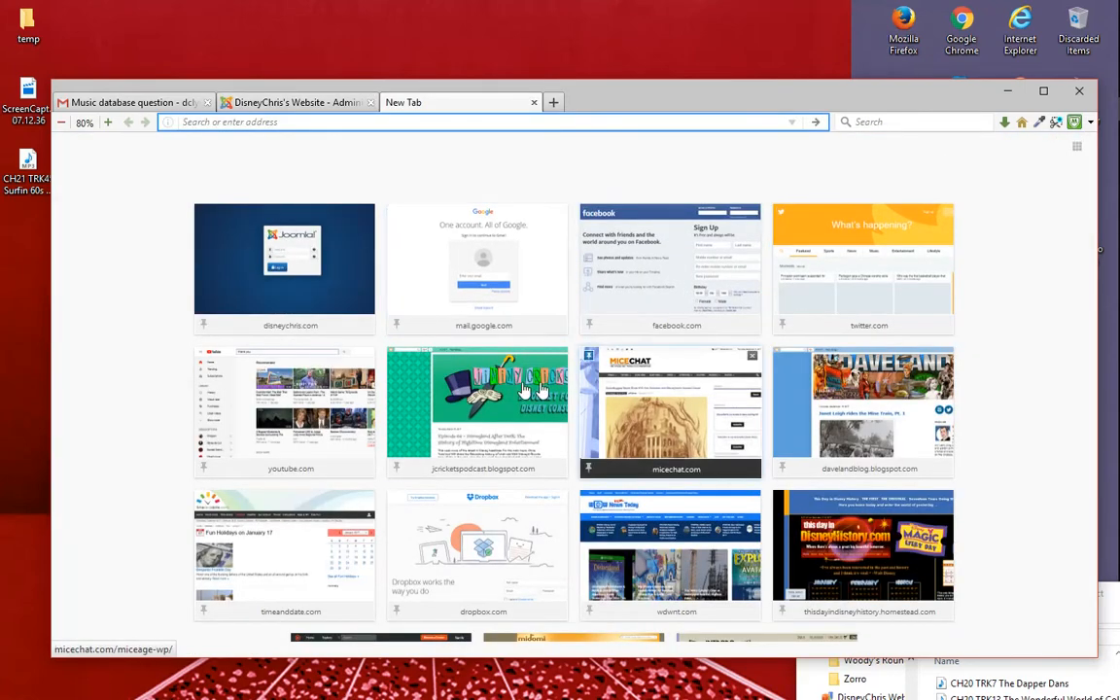
pyautogui.click(1022, 124)
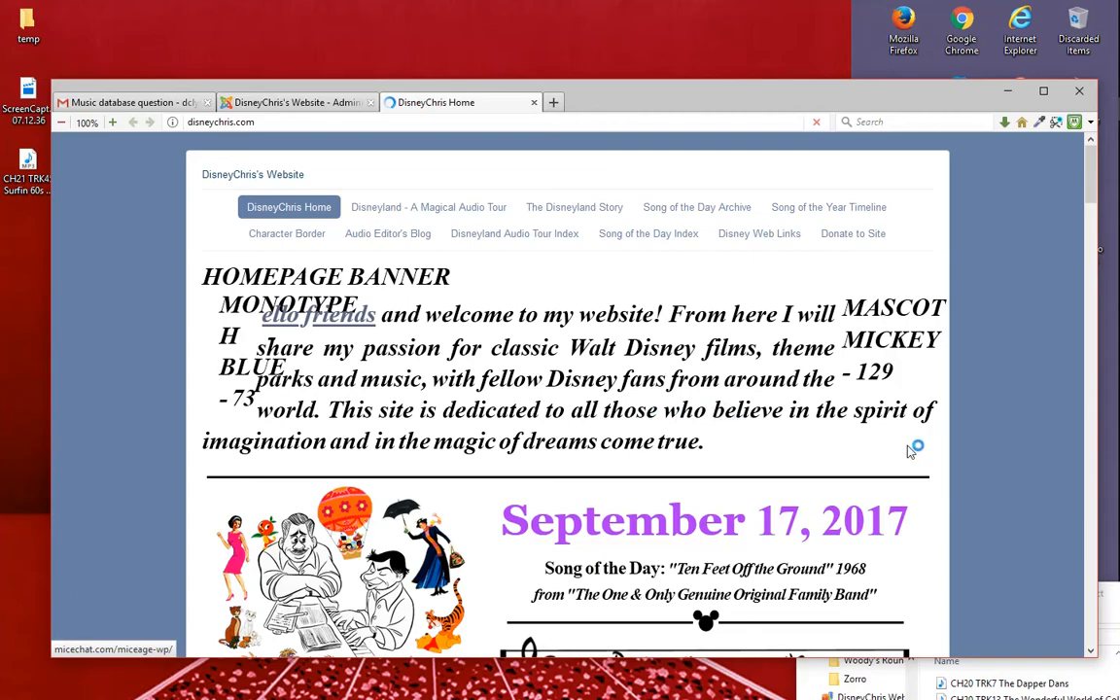
pyautogui.scroll(-2, 924, 437)
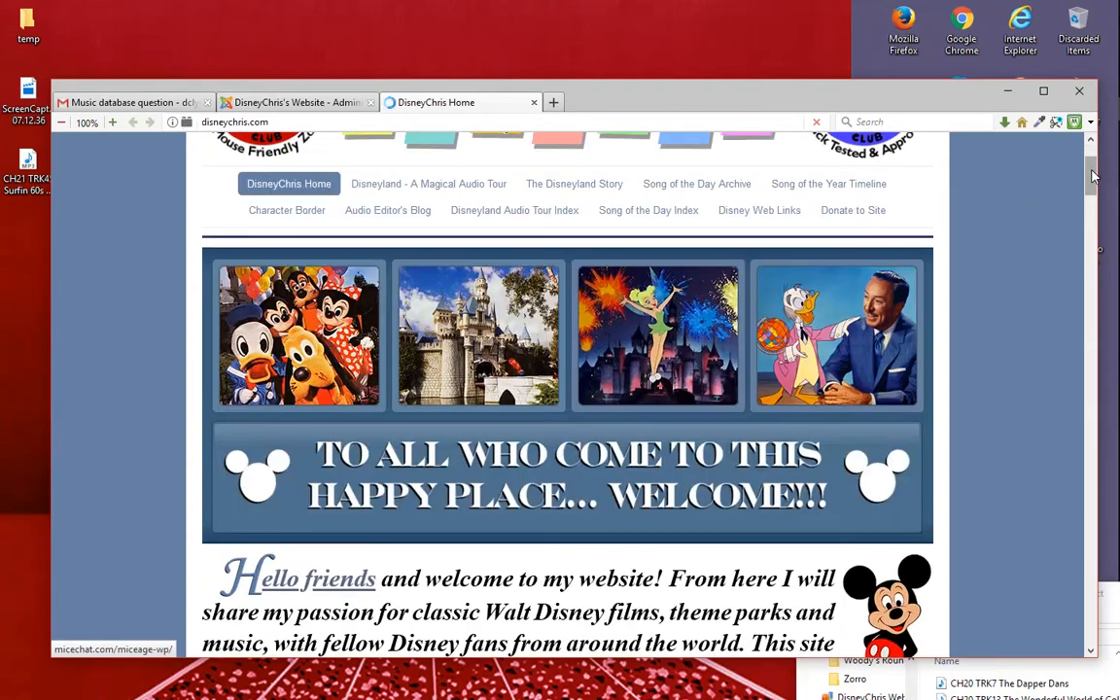
pyautogui.moveTo(1093, 175); pyautogui.dragTo(1064, 390)
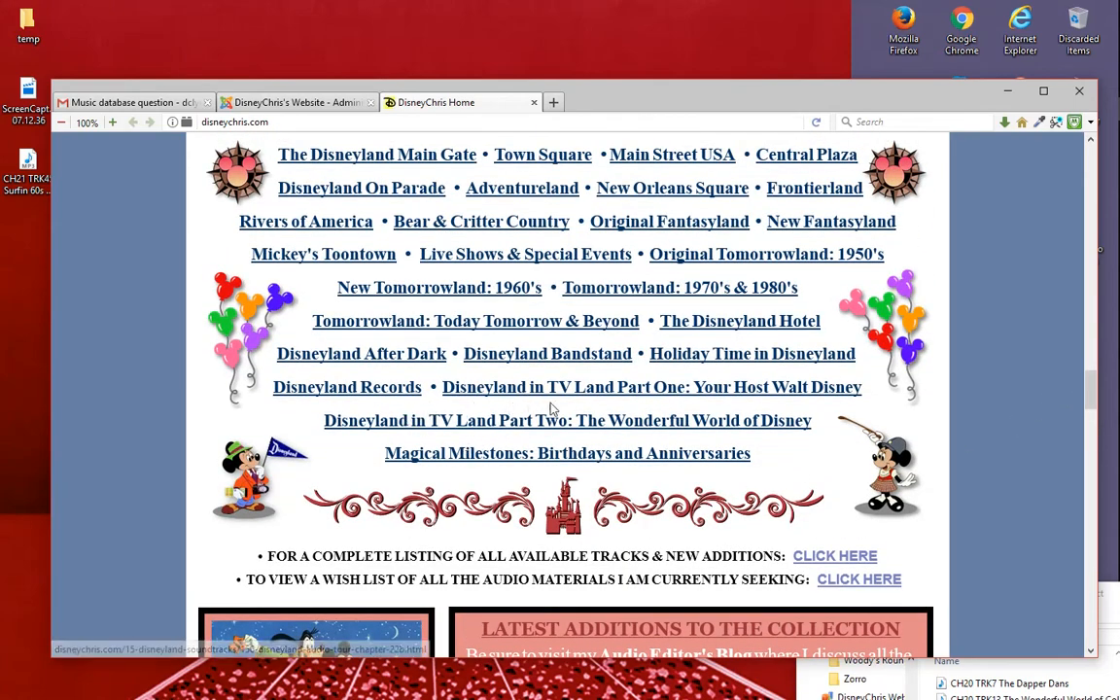
pyautogui.click(786, 356)
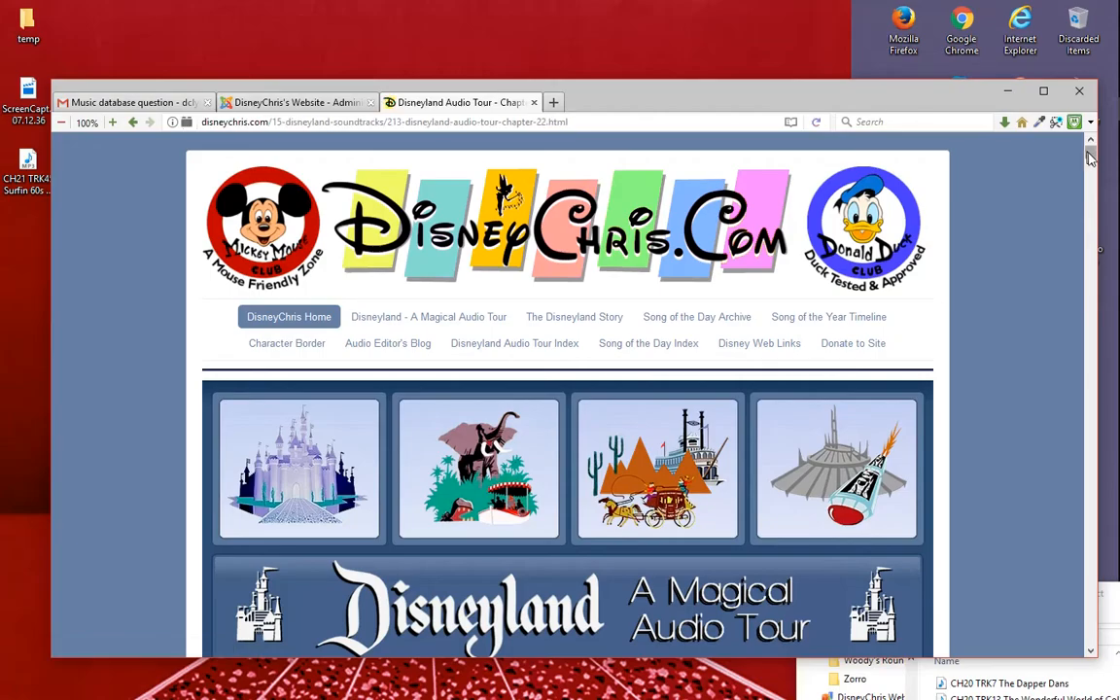
# - Find track 45, Surfn' 60's Week, on the chapter page and test its audio player
pyautogui.moveTo(1090, 160); pyautogui.dragTo(1085, 367)
pyautogui.scroll(-1, 980, 329)
pyautogui.scroll(-5, 842, 325)
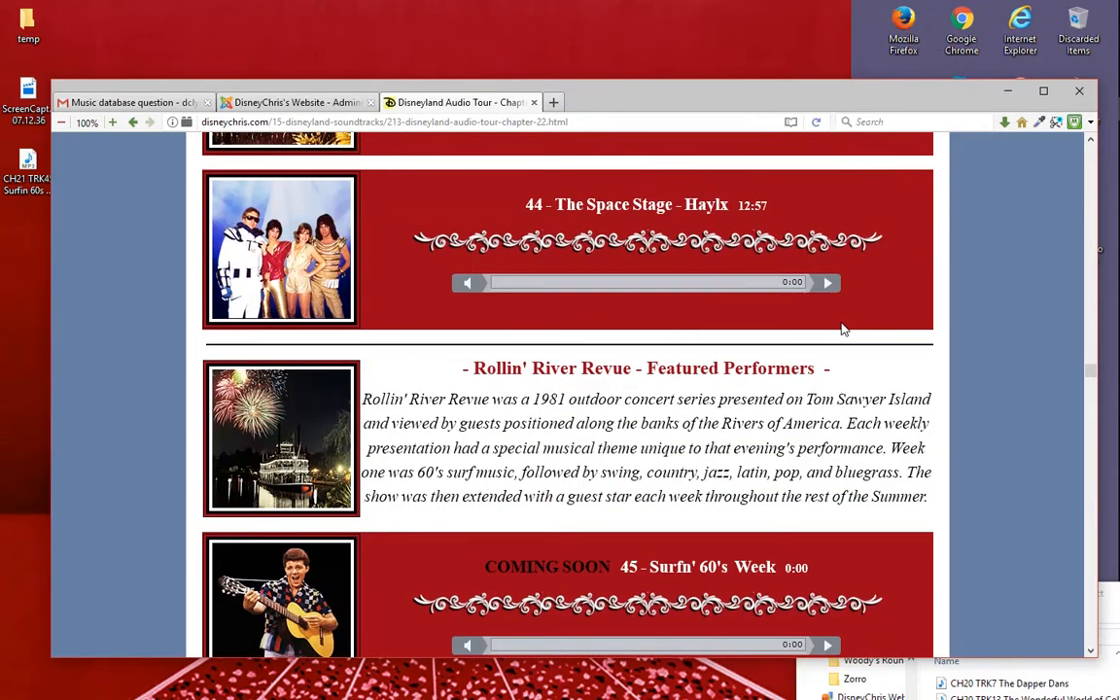
pyautogui.scroll(-3, 842, 331)
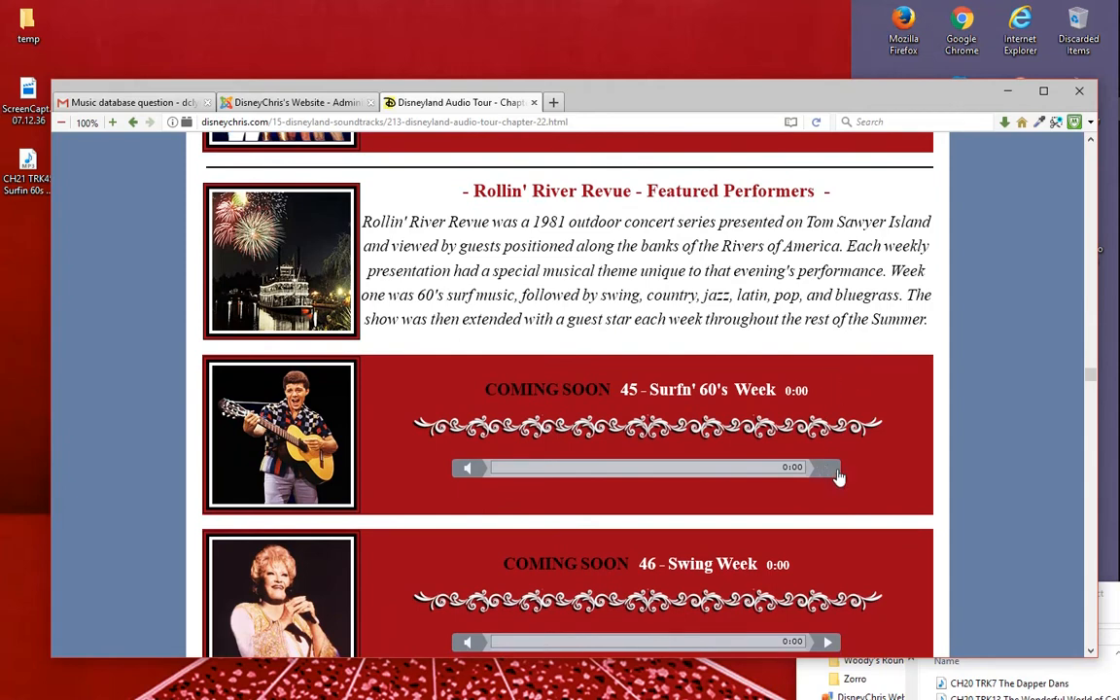
pyautogui.click(827, 471)
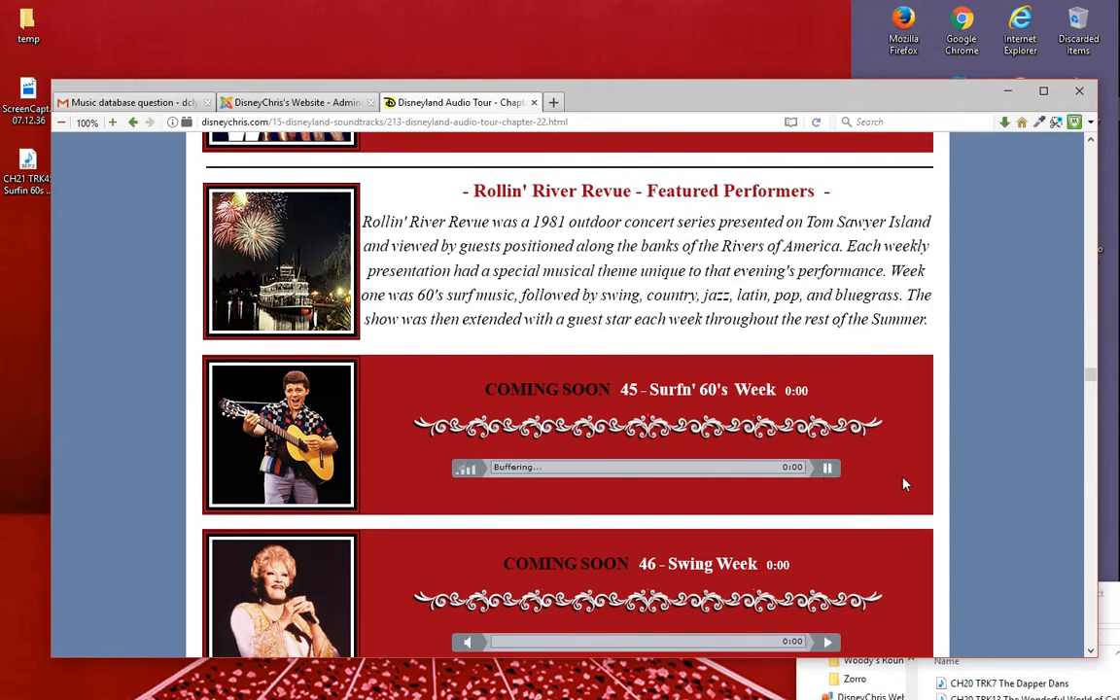
pyautogui.click(831, 475)
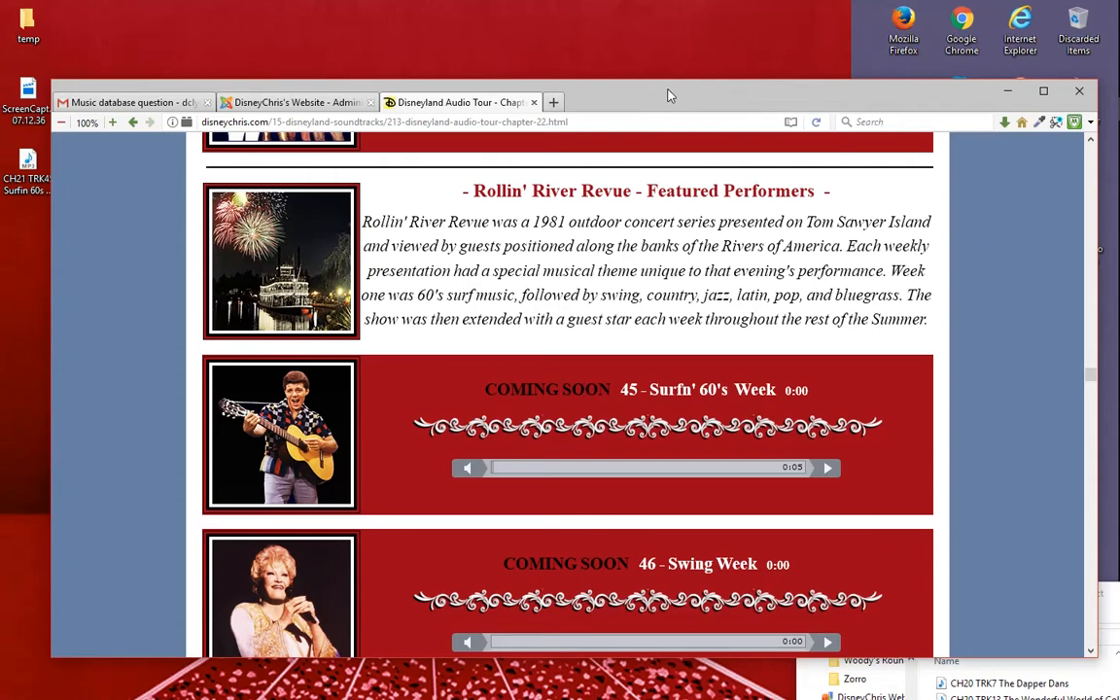
# - Move the browser and Current Project windows out of the way and open the Disneyland Audio Tour folder from the desktop
pyautogui.moveTo(723, 95); pyautogui.dragTo(360, 627)
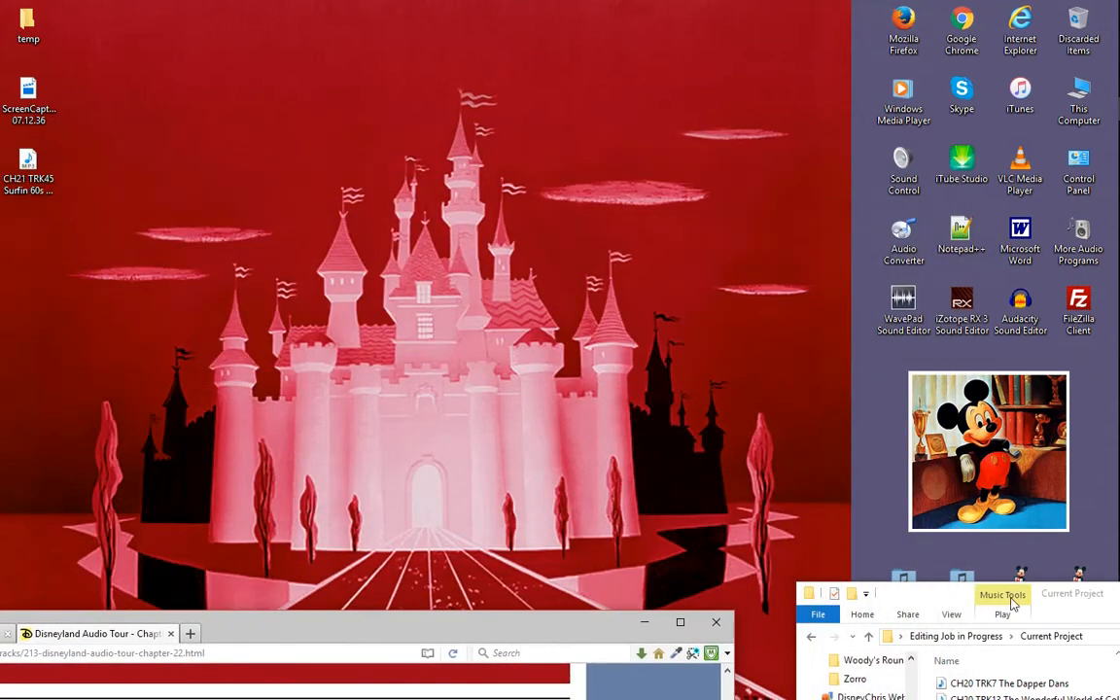
pyautogui.moveTo(960, 590); pyautogui.dragTo(73, 493)
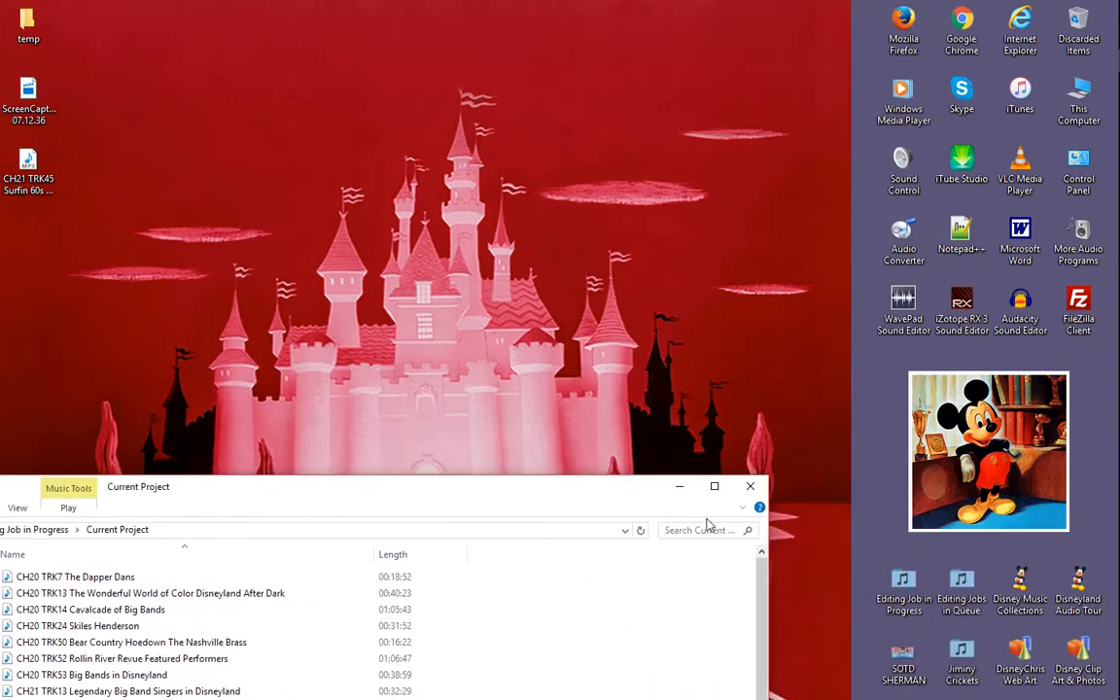
pyautogui.doubleClick(1083, 590)
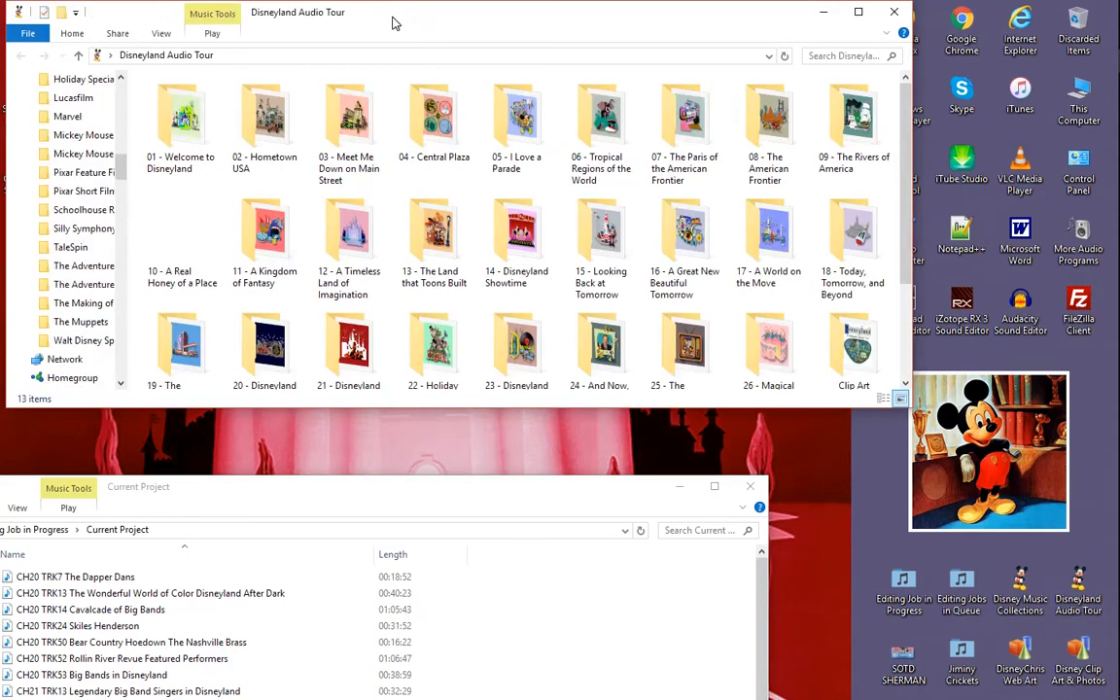
pyautogui.moveTo(390, 21); pyautogui.dragTo(503, 61)
# - Delete the compressed folder 20 - Disneyland After Dark from the Disneyland Audio Tour folder
pyautogui.scroll(-2, 554, 288)
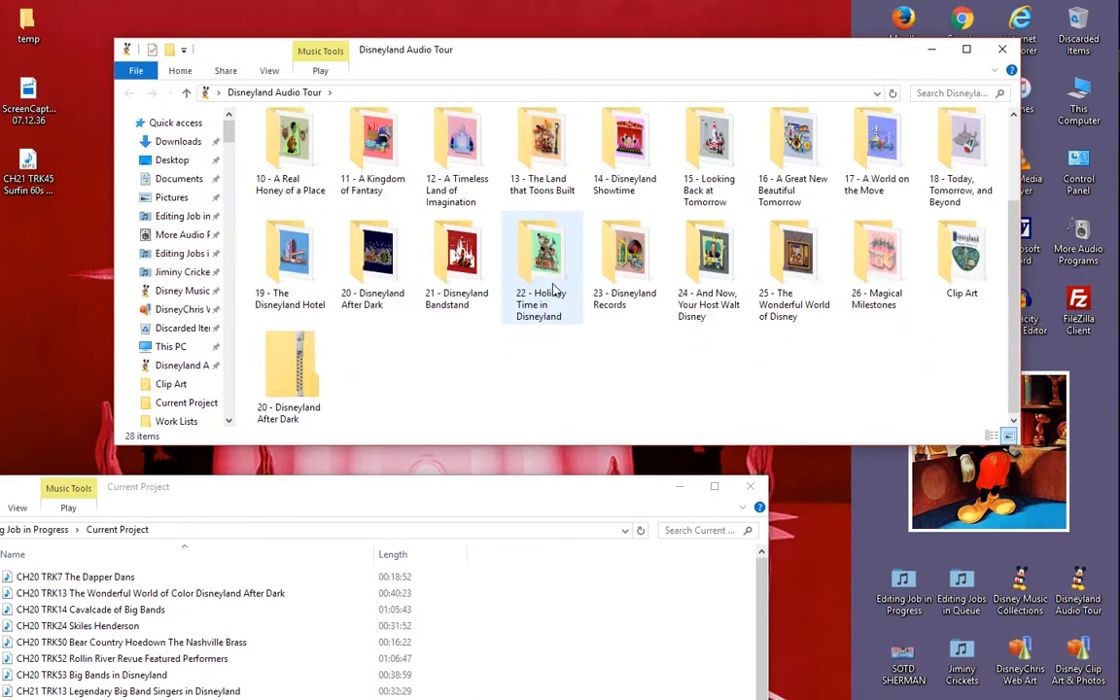
pyautogui.click(295, 362)
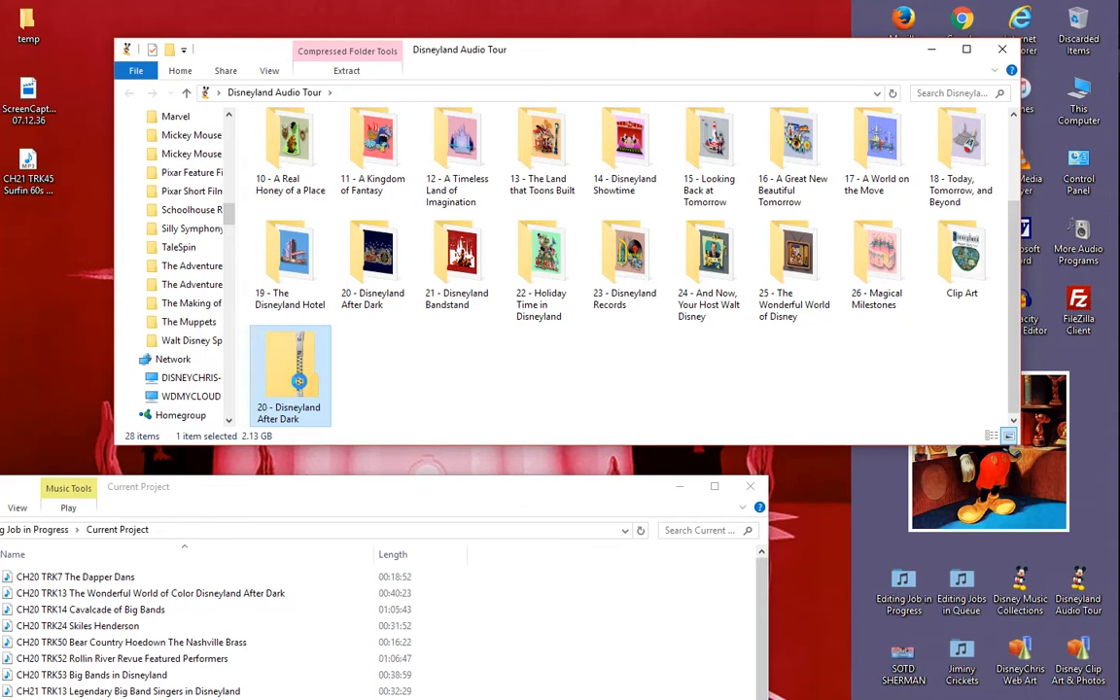
pyautogui.rightClick(299, 381)
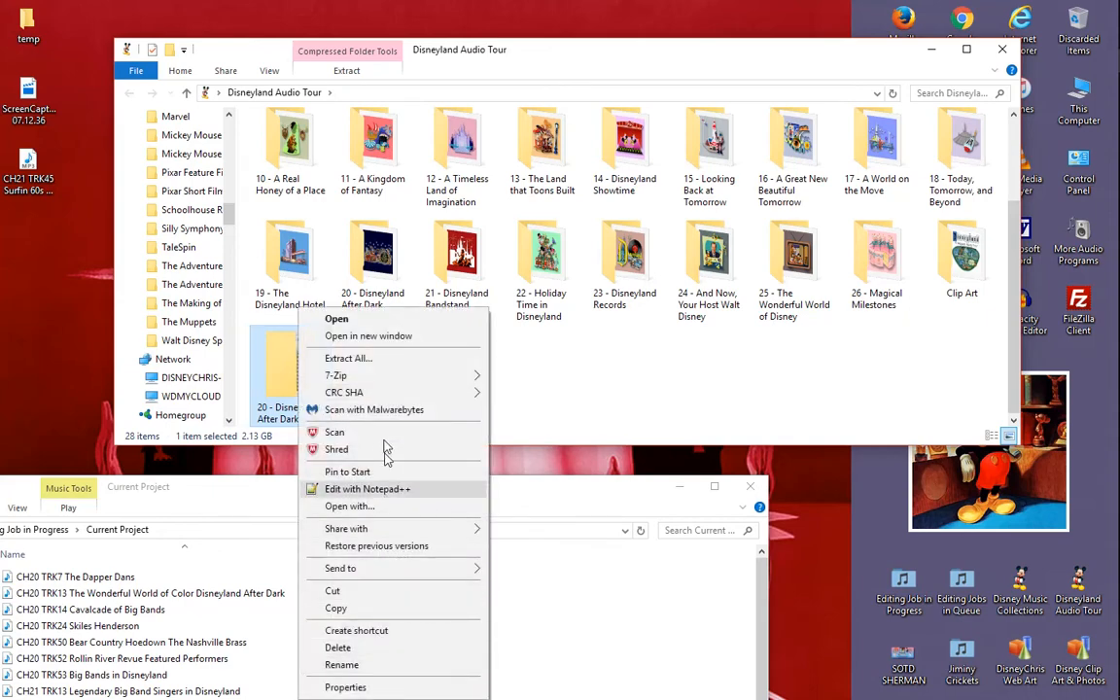
pyautogui.click(372, 648)
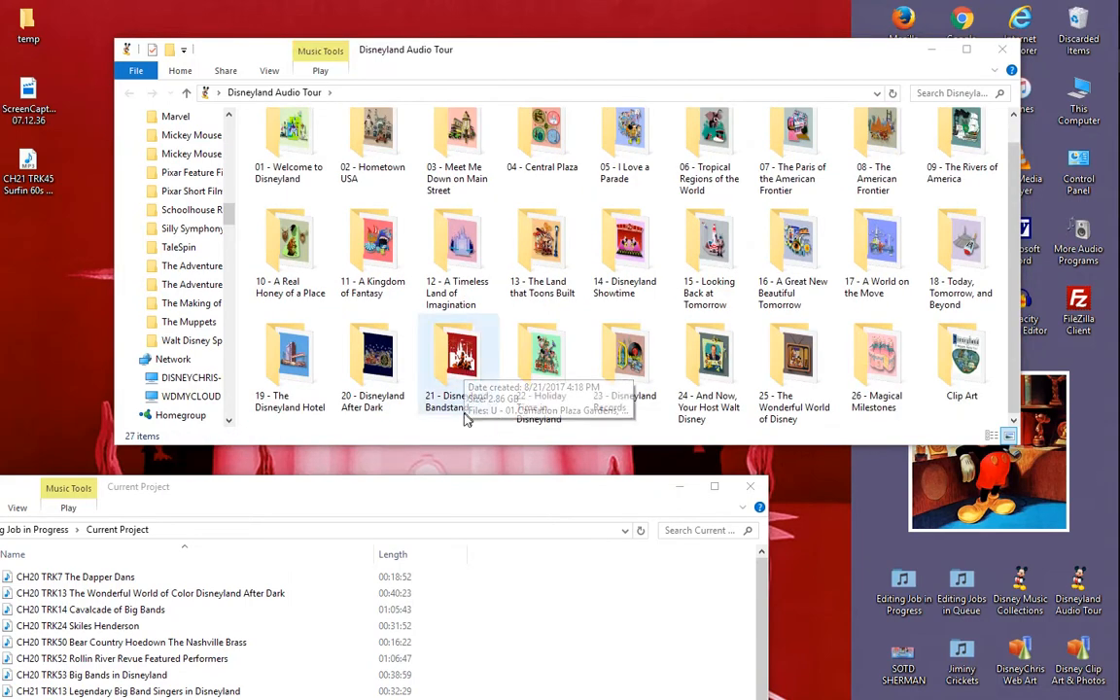
# - Look through the 21 - Disneyland Bandstand tracks, return to the chapter folders and reopen that folder at the start of its list
pyautogui.click(464, 362)
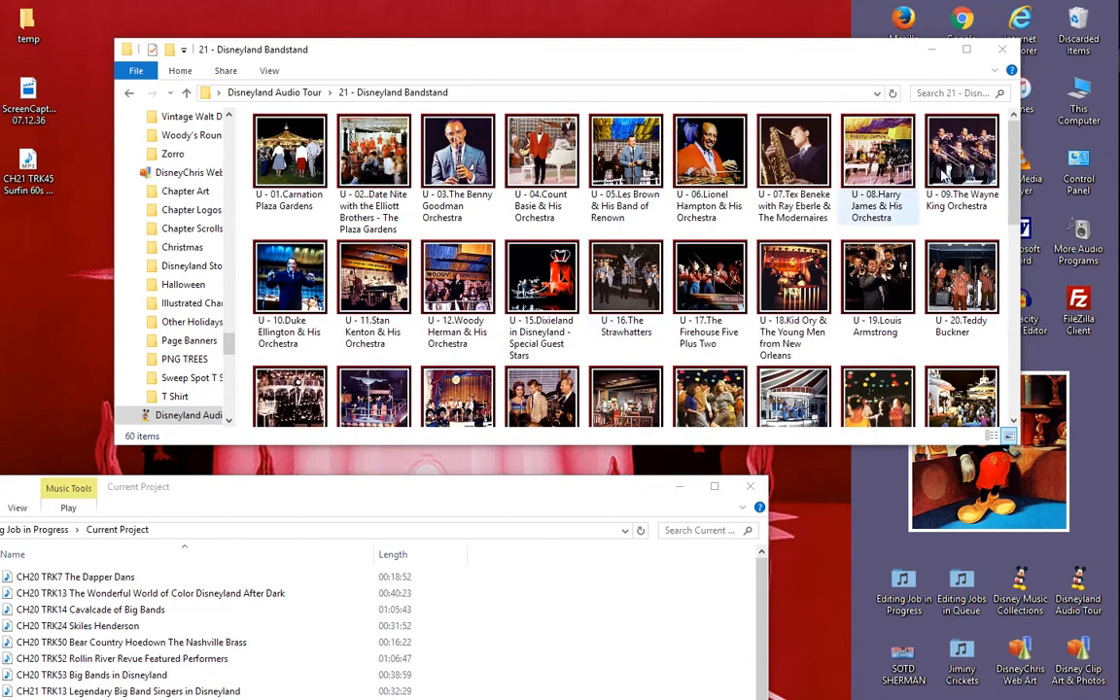
pyautogui.moveTo(1011, 144); pyautogui.dragTo(1016, 333)
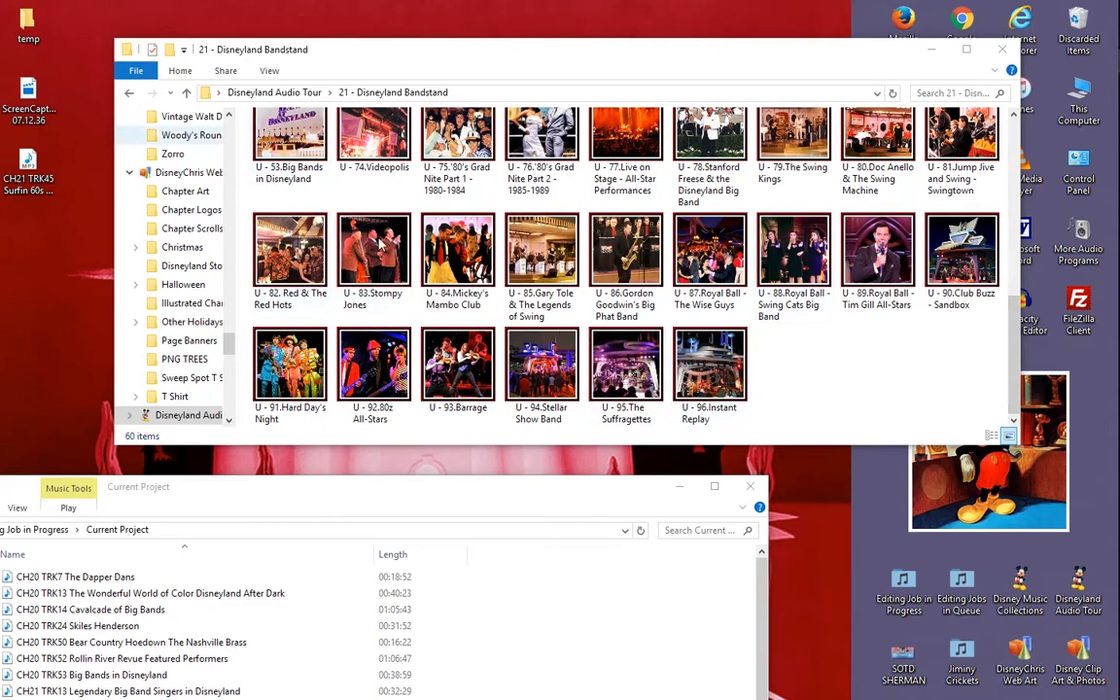
pyautogui.click(125, 96)
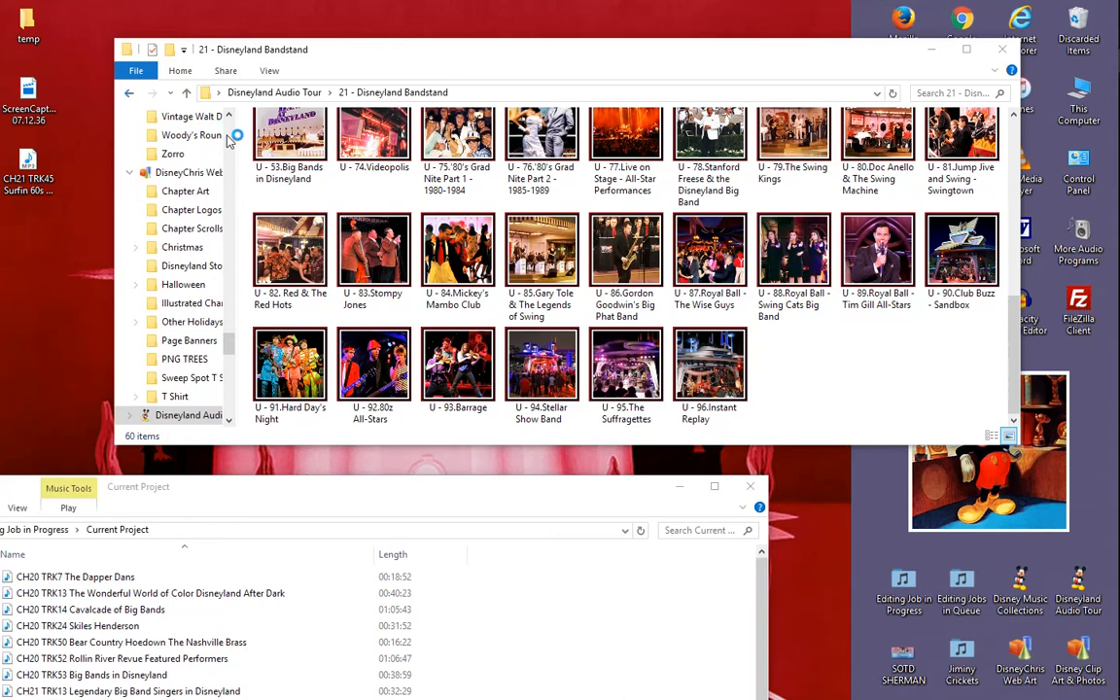
pyautogui.scroll(1, 404, 236)
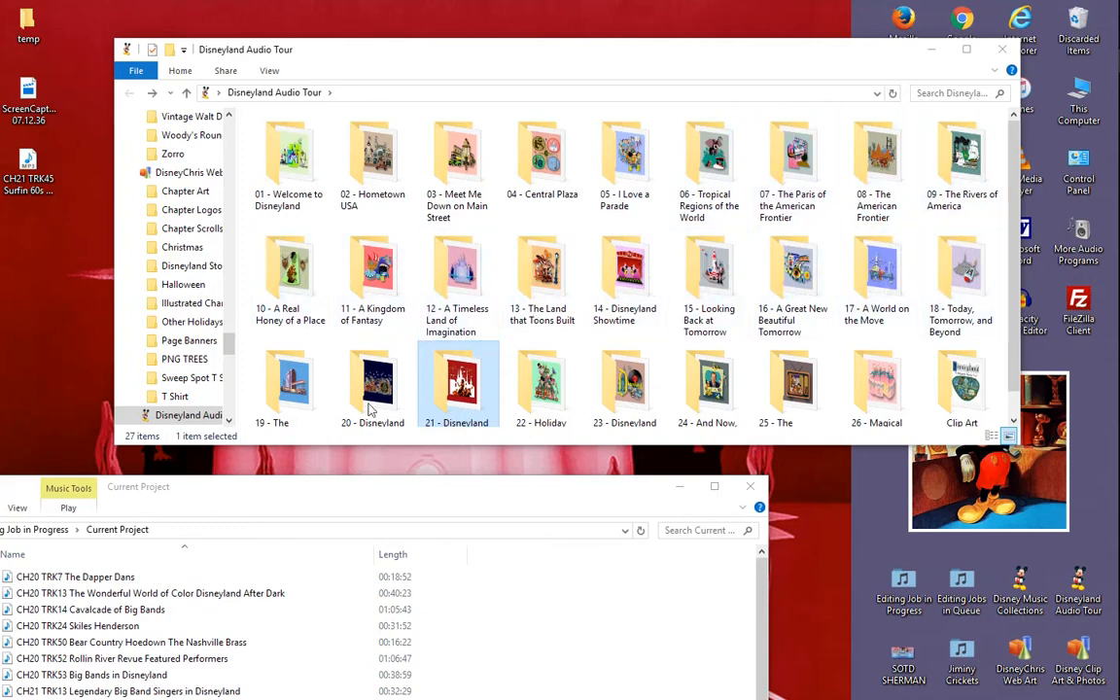
pyautogui.scroll(-1, 462, 385)
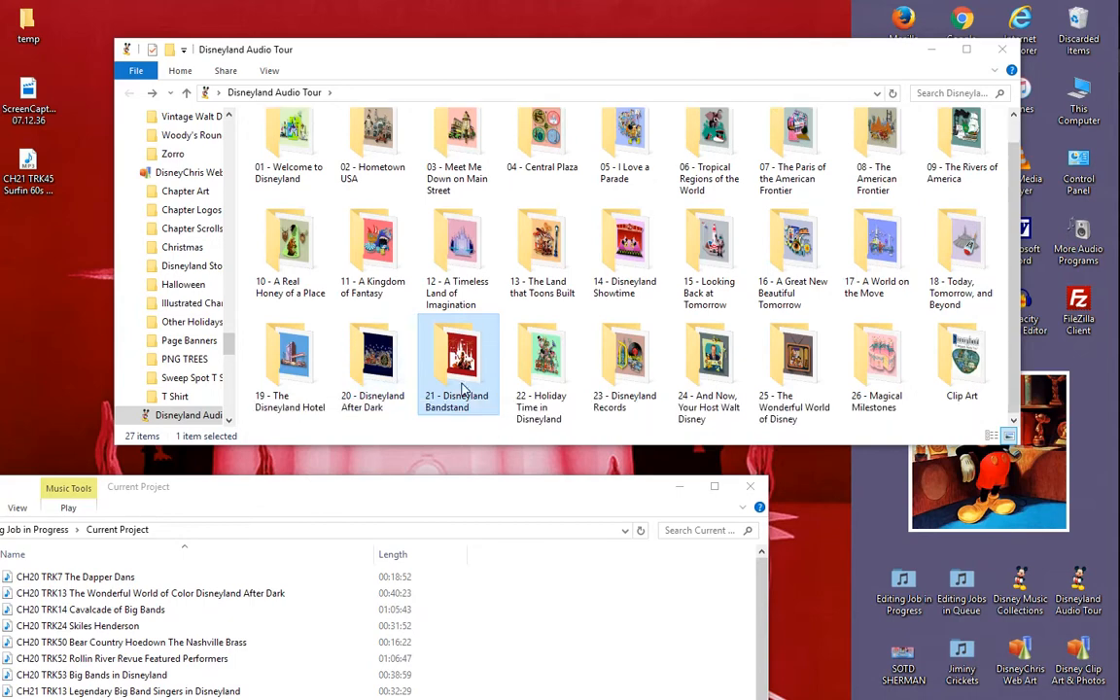
pyautogui.doubleClick(486, 335)
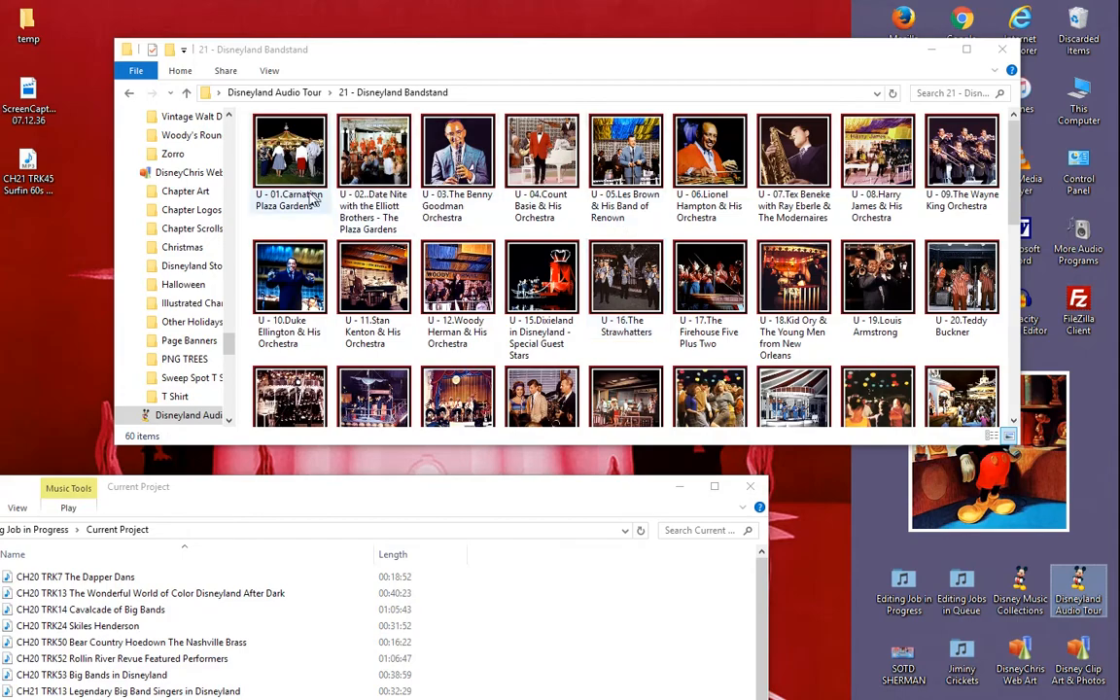
pyautogui.moveTo(1014, 151); pyautogui.dragTo(1034, 116)
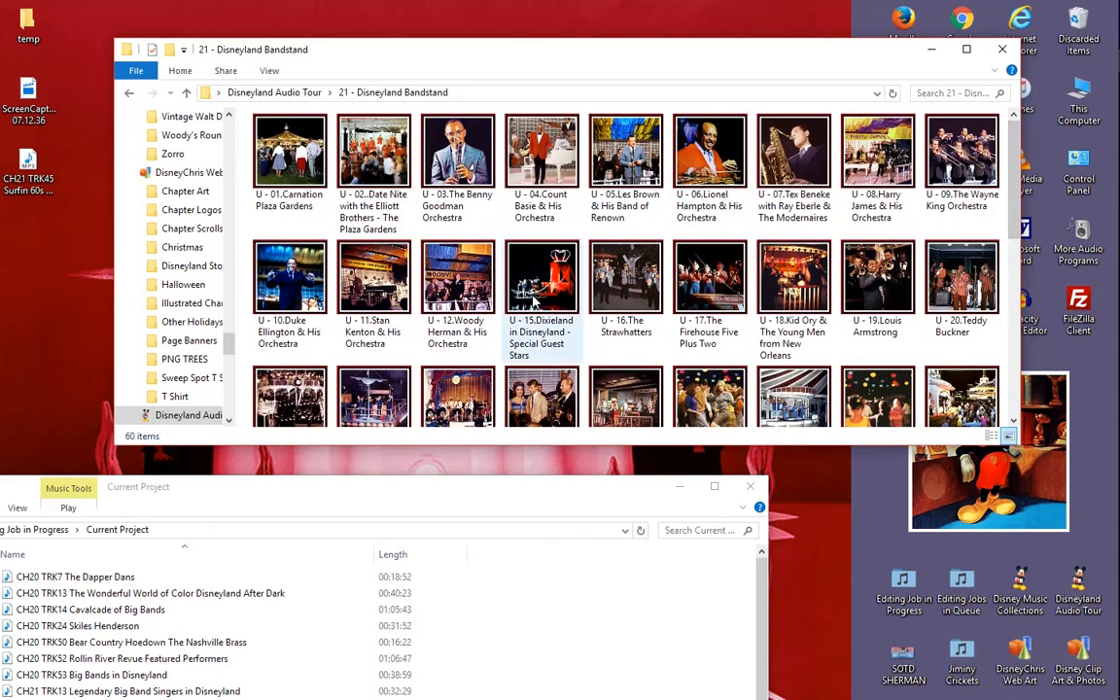
# - Move the Surfin 60s Week MP3 to a free spot on the desktop and rename it U - 45.Surfin' 60's Week
pyautogui.moveTo(29, 167); pyautogui.dragTo(37, 251)
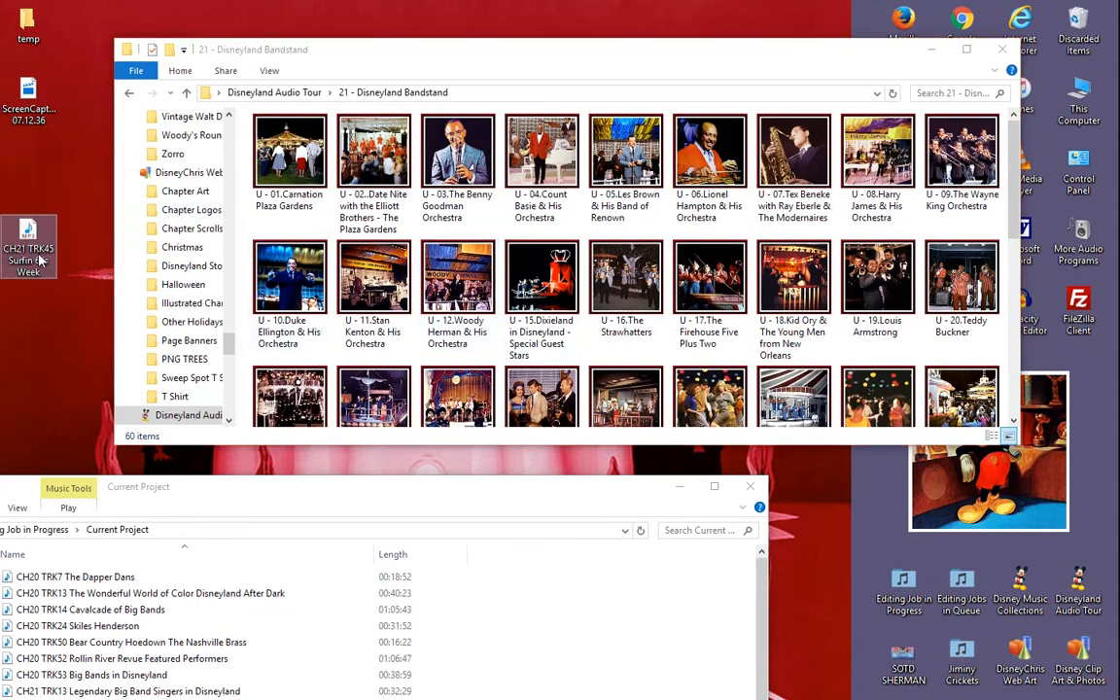
pyautogui.rightClick(35, 250)
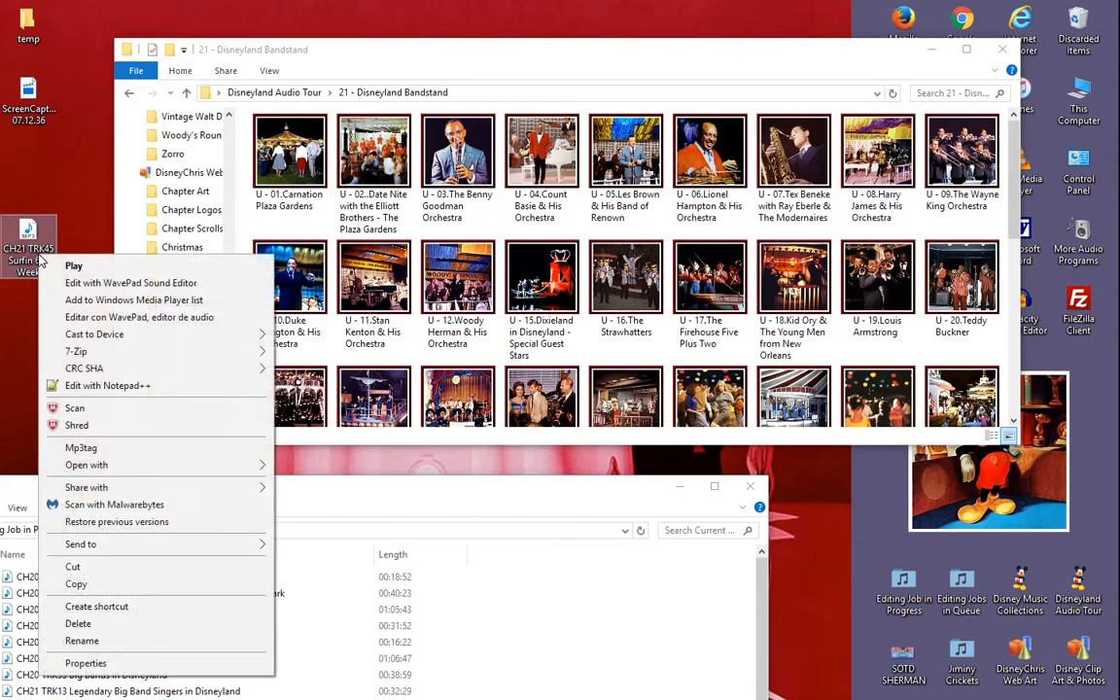
pyautogui.click(109, 642)
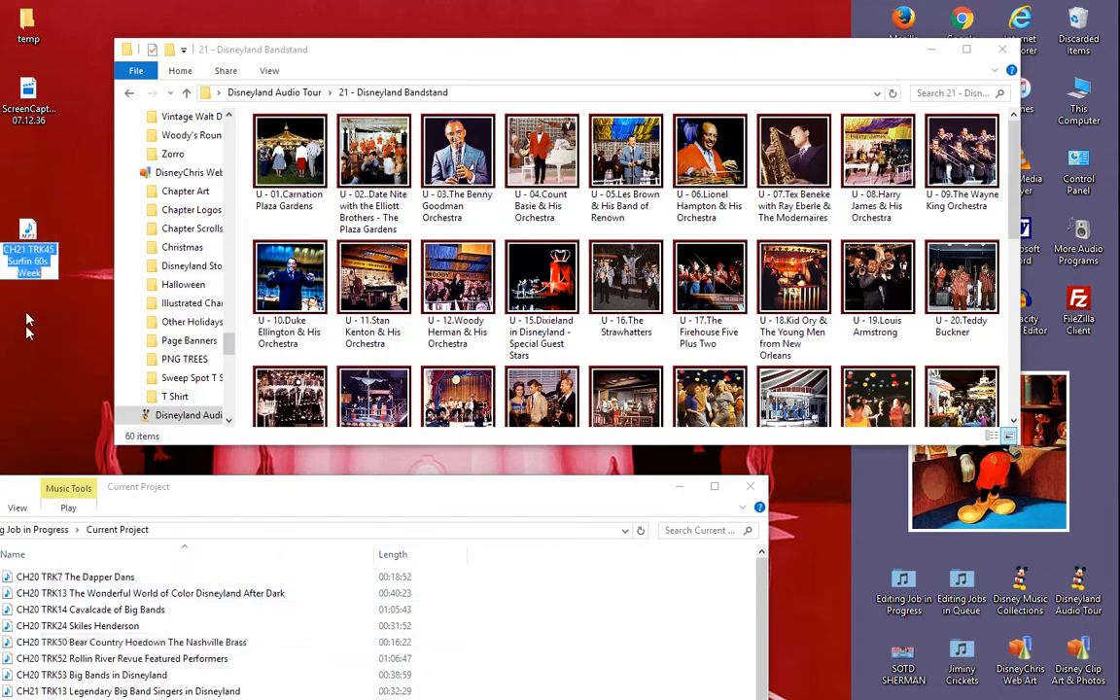
pyautogui.click(7, 261)
pyautogui.press('BackSpace')
pyautogui.press('BackSpace')
pyautogui.press('BackSpace')
pyautogui.press('BackSpace')
pyautogui.press('BackSpace')
pyautogui.press('BackSpace')
pyautogui.press('BackSpace')
pyautogui.press('BackSpace')
pyautogui.press('BackSpace')
pyautogui.press('BackSpace')
pyautogui.press('BackSpace')
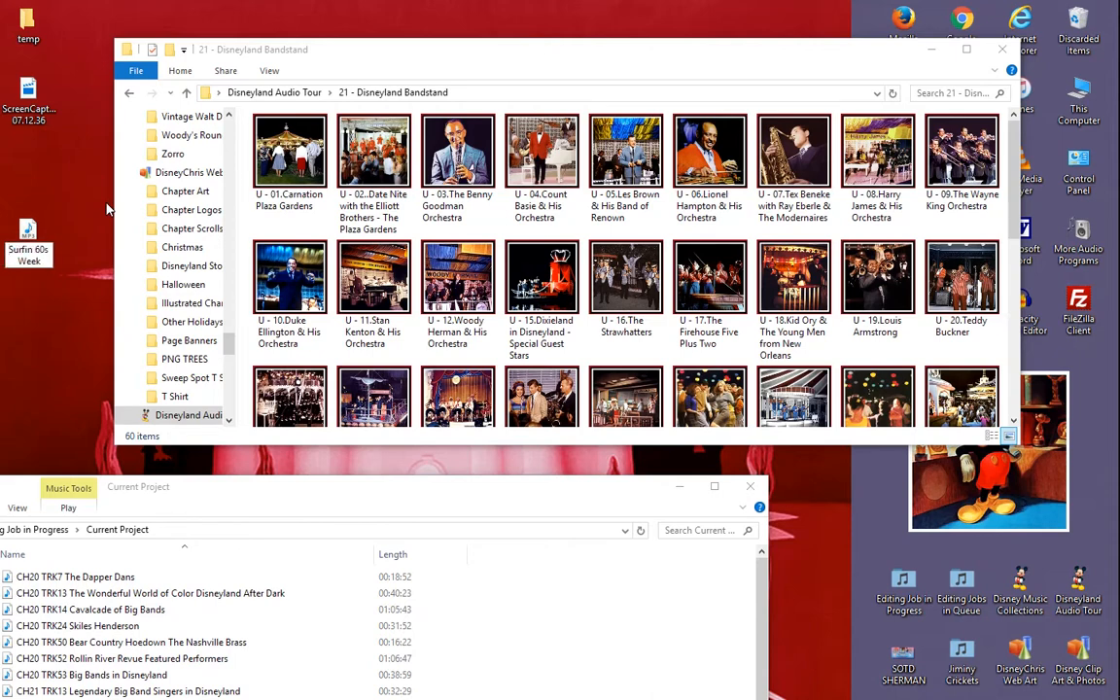
pyautogui.write('U - 45')
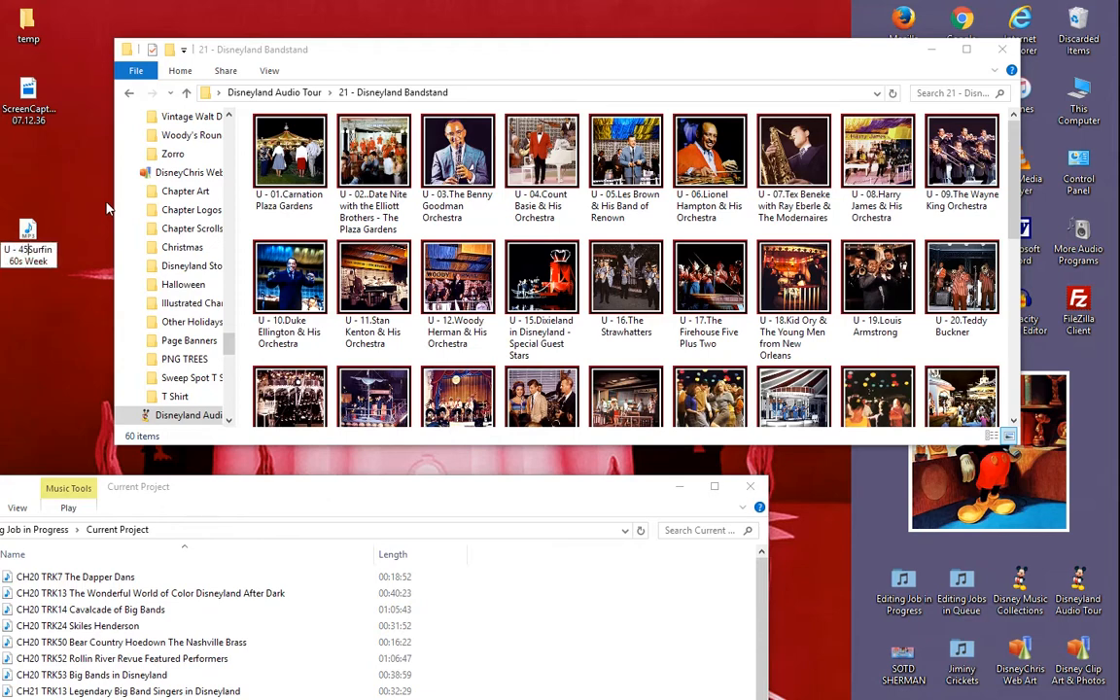
pyautogui.write('.')
pyautogui.press('Return')
pyautogui.press('Return')
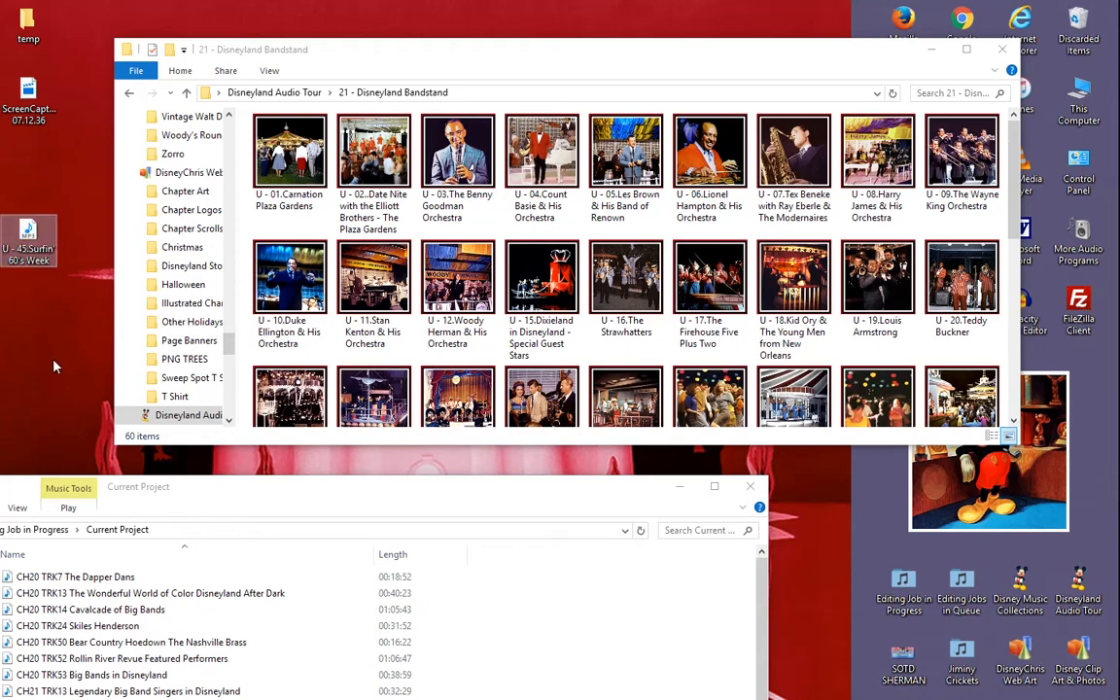
# - Move U - 45.Surfin' 60's Week from the desktop into the 21 - Disneyland Bandstand folder and refresh the folder's listing
pyautogui.moveTo(29, 233); pyautogui.dragTo(600, 264)
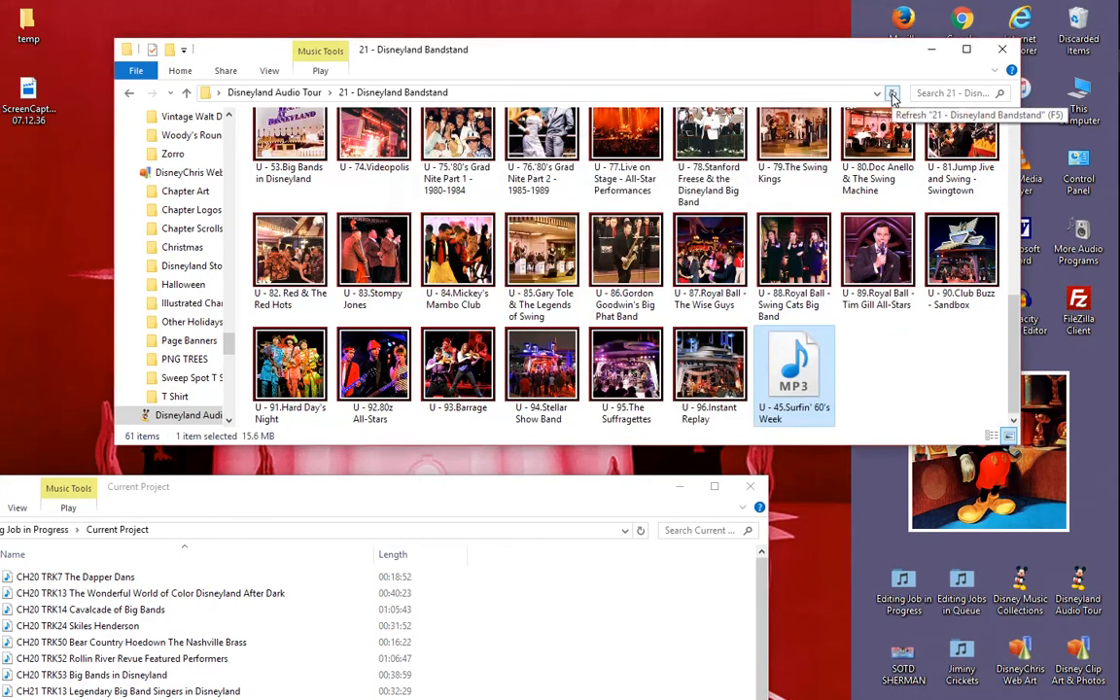
pyautogui.click(892, 93)
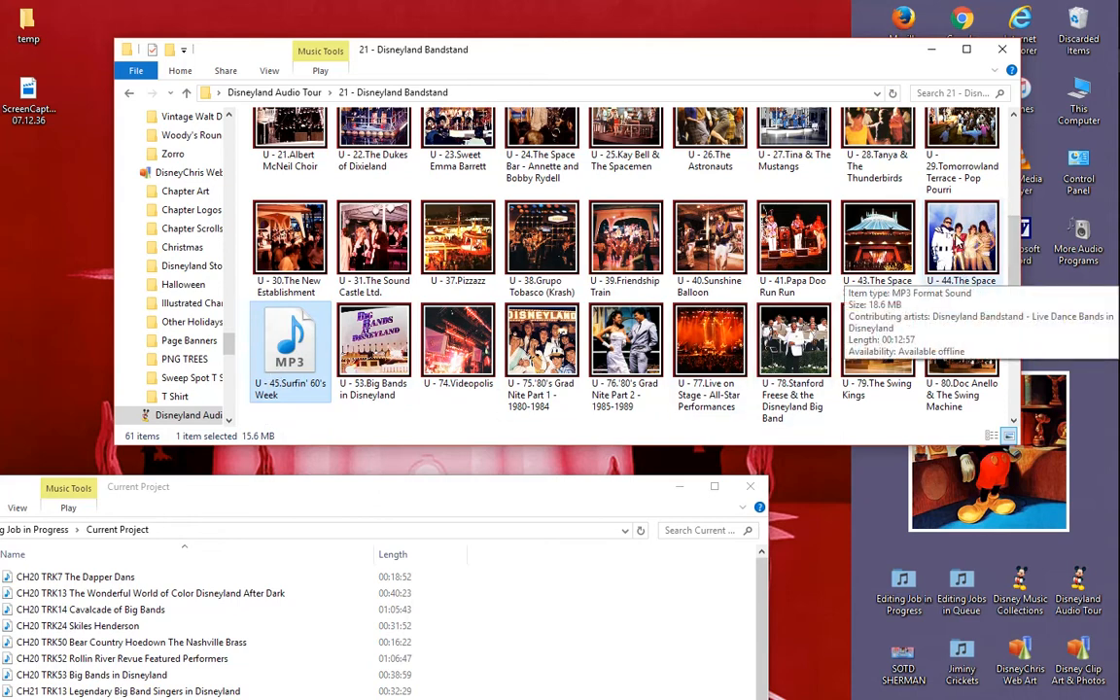
# - Open U - 44.The Space Stage - Halyx and U - 45.Surfin' 60's Week together in Mp3tag and compare their tags
pyautogui.click(972, 221)
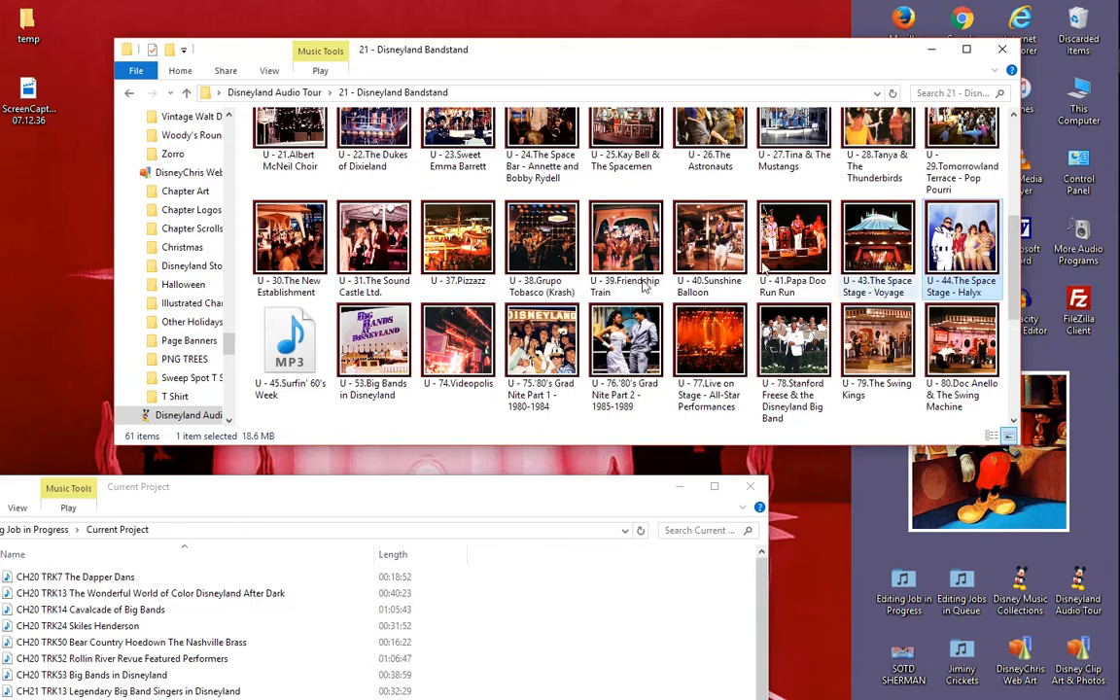
pyautogui.keyDown('ctrl'); pyautogui.click(292, 358); pyautogui.keyUp('ctrl')
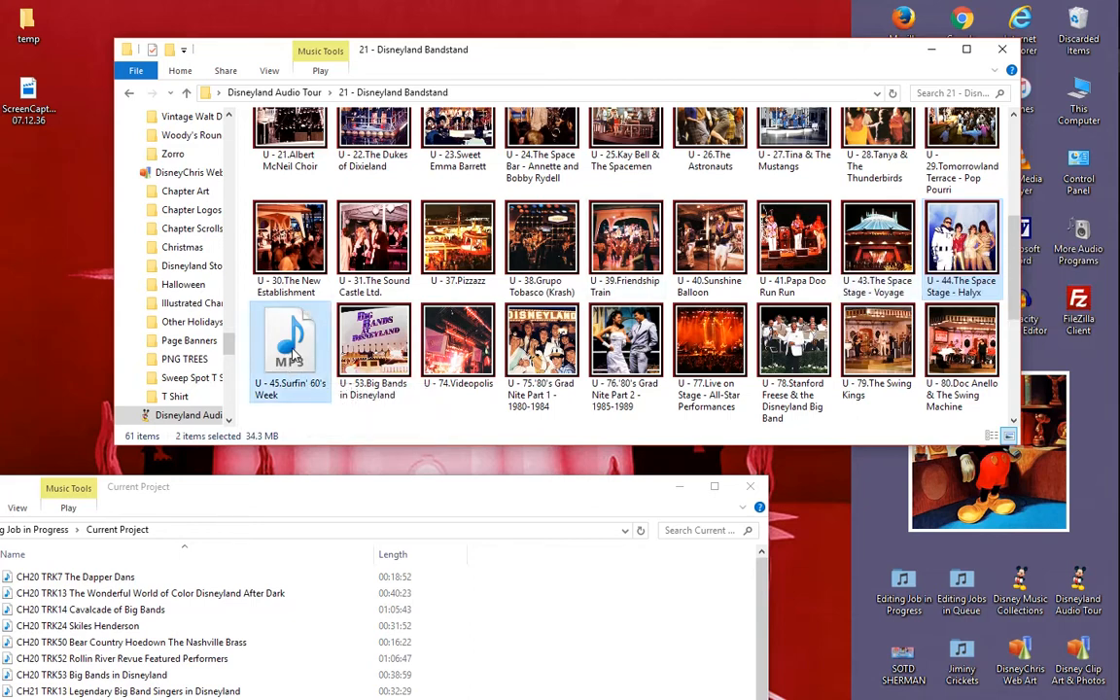
pyautogui.rightClick(294, 358)
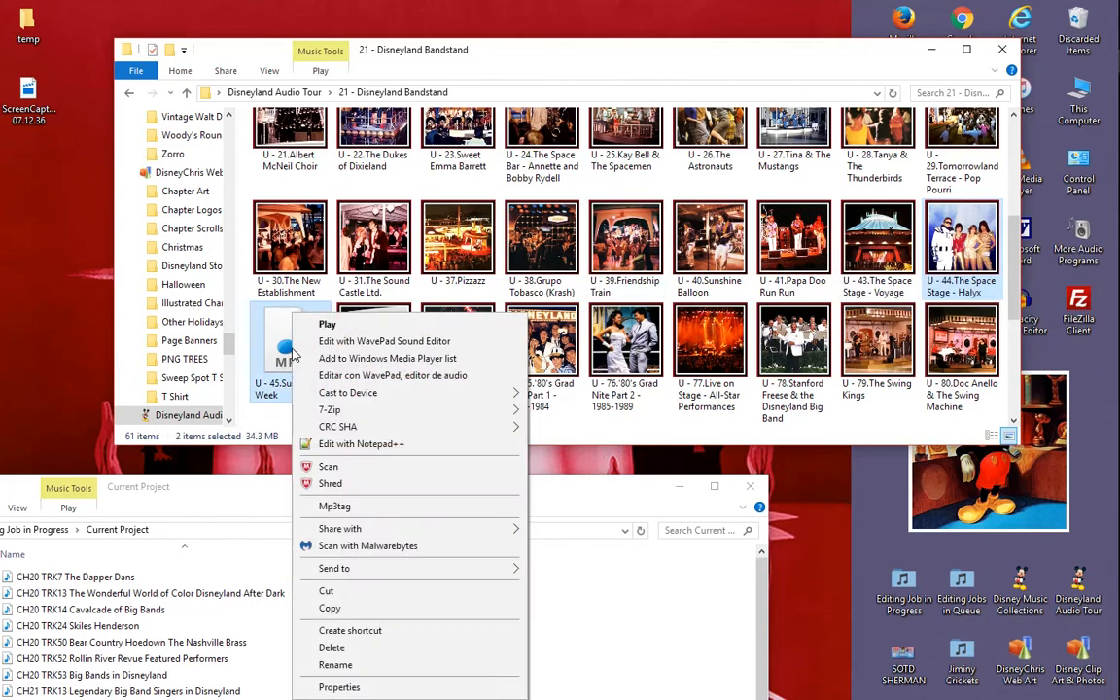
pyautogui.click(389, 512)
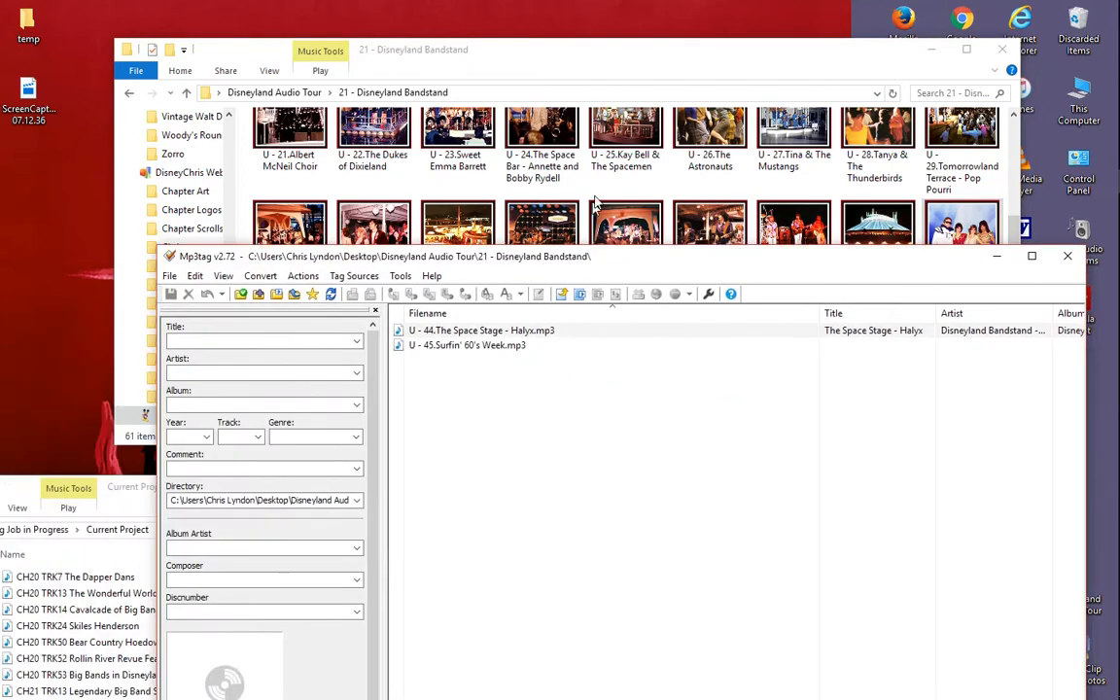
pyautogui.moveTo(549, 257); pyautogui.dragTo(561, 159)
pyautogui.click(546, 239)
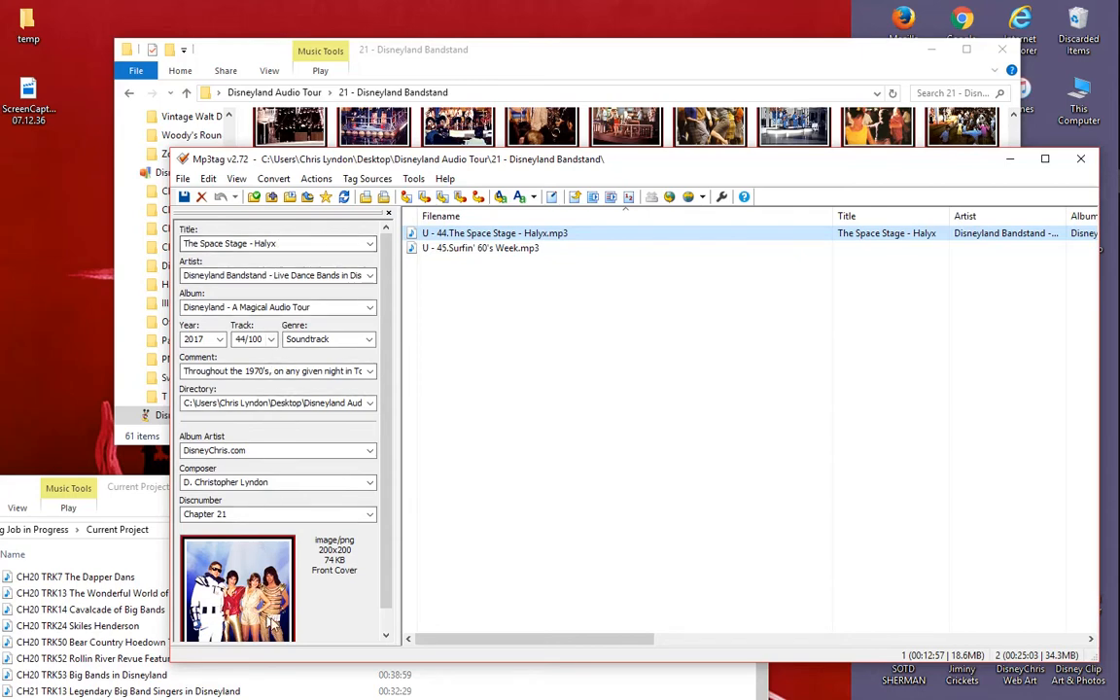
pyautogui.click(473, 248)
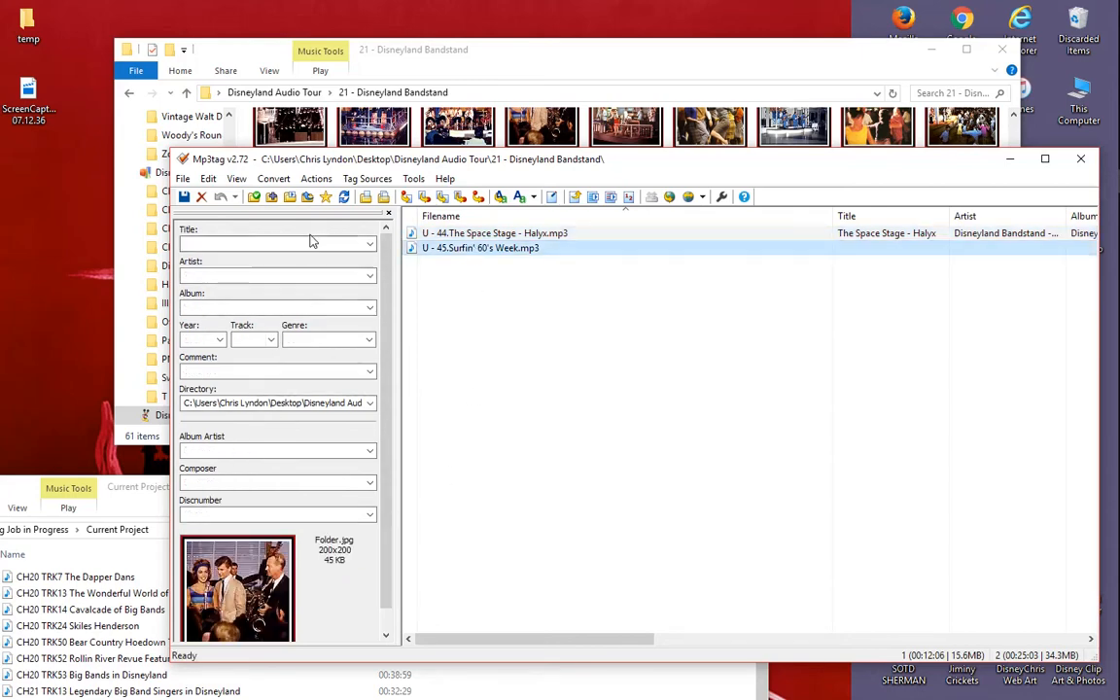
pyautogui.moveTo(533, 159); pyautogui.dragTo(567, 101)
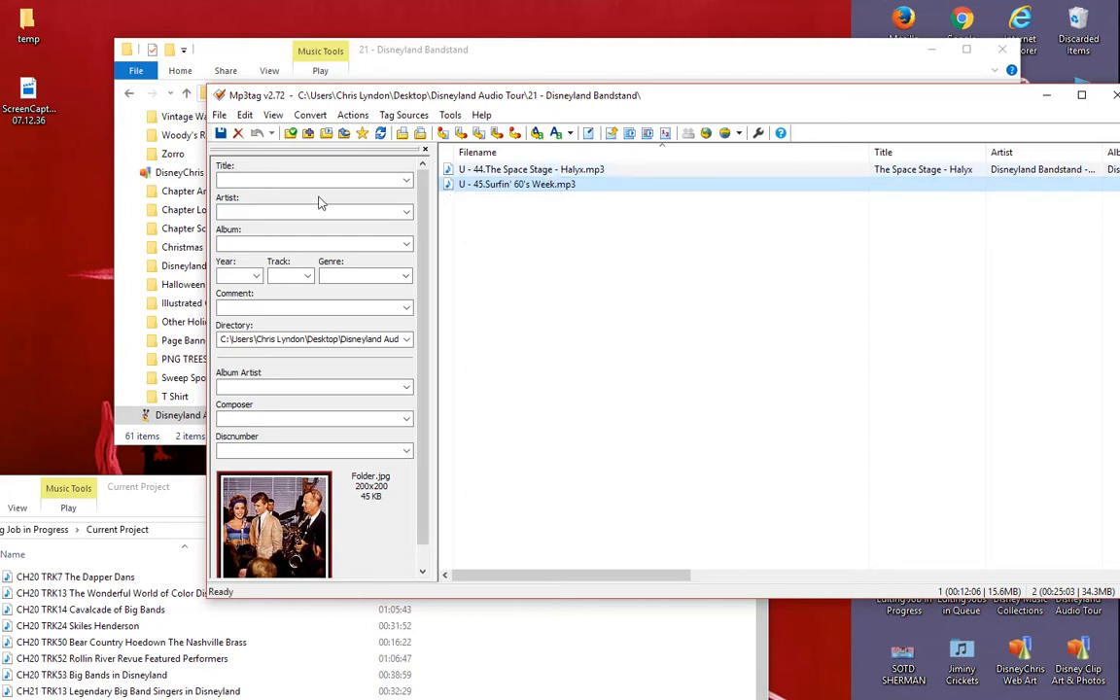
# - Copy the artist tag from the Halyx track to U - 45.Surfin' 60's Week and save it
pyautogui.click(505, 170)
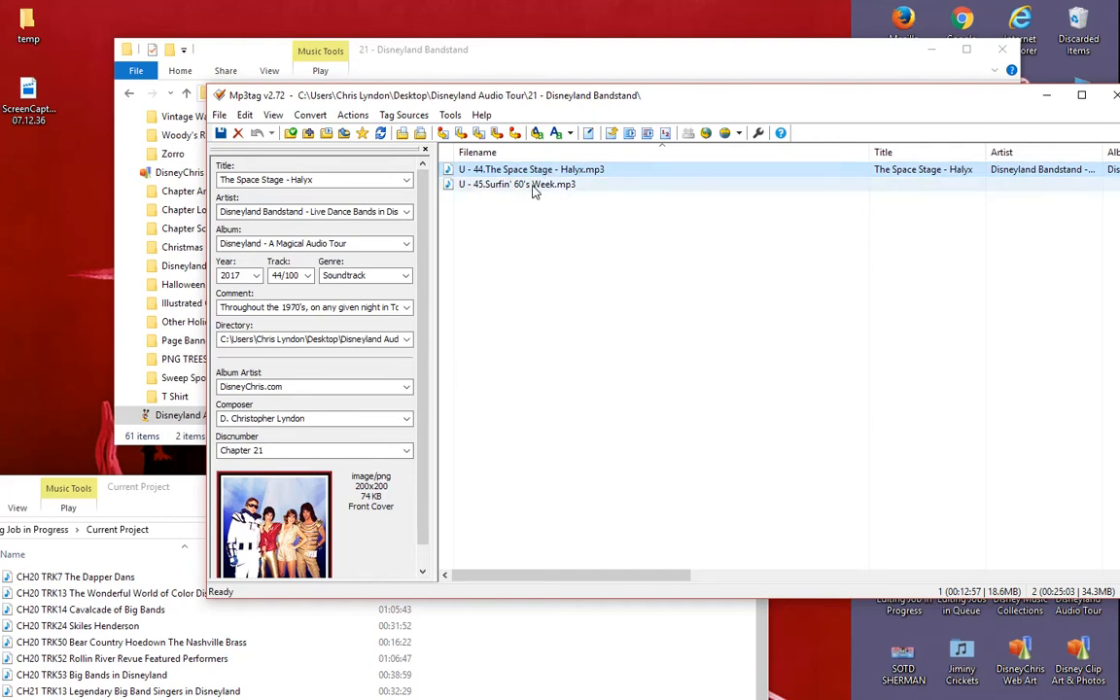
pyautogui.click(355, 212)
pyautogui.hotkey('ctrl', 'c')
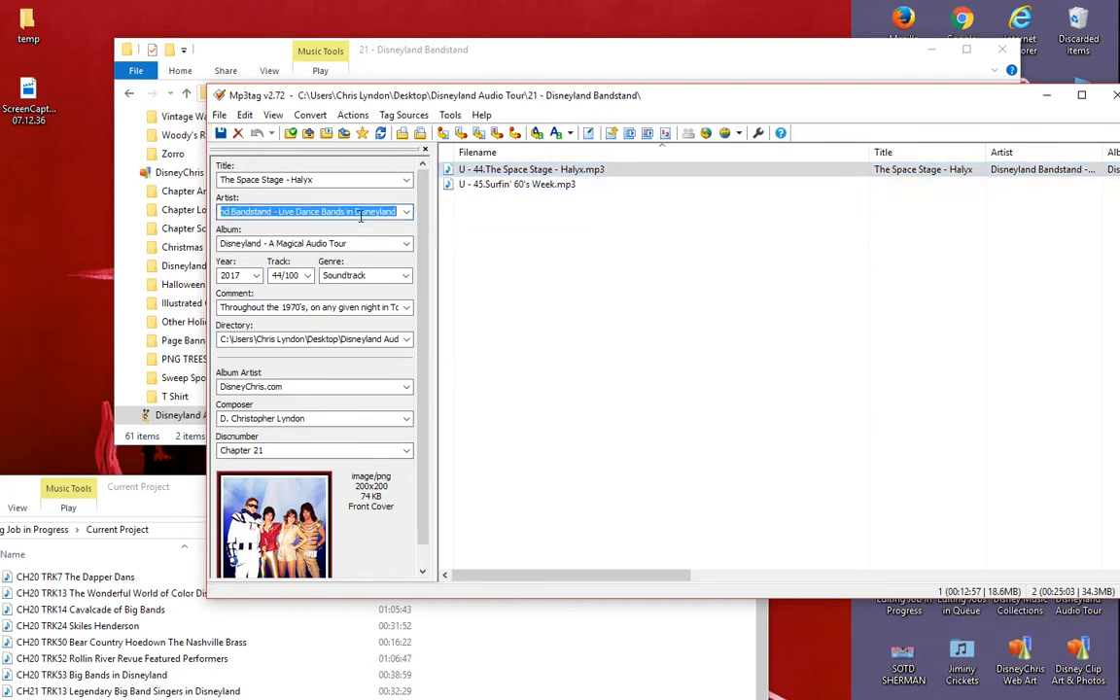
pyautogui.click(503, 184)
pyautogui.click(318, 211)
pyautogui.hotkey('ctrl', 'v')
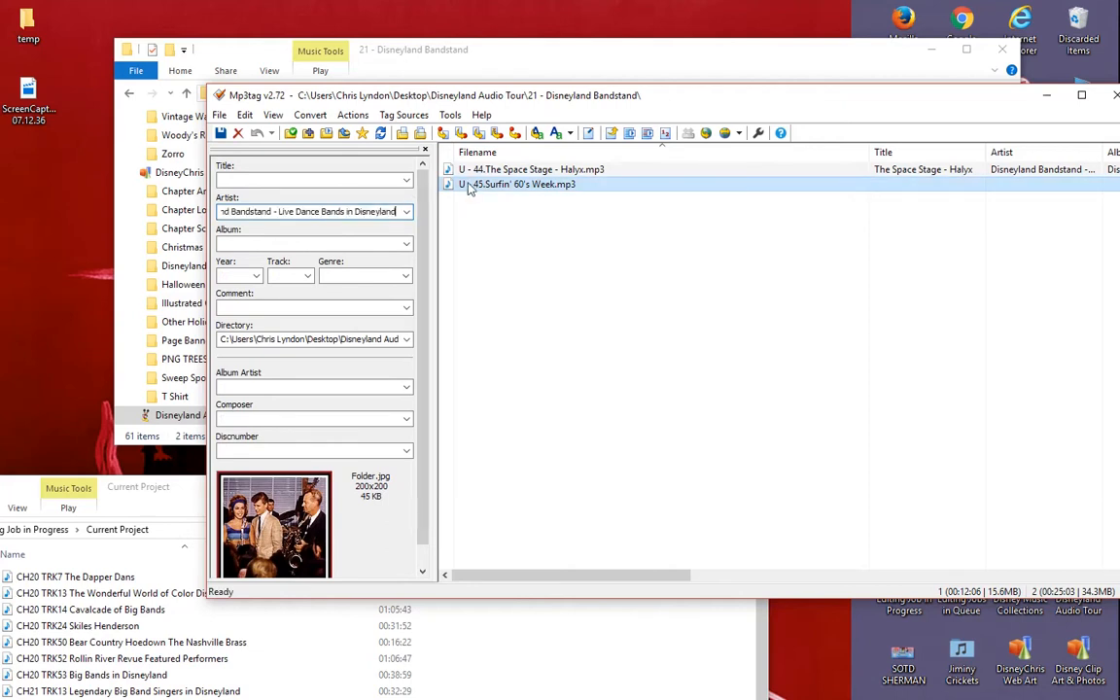
pyautogui.hotkey('ctrl', 's')
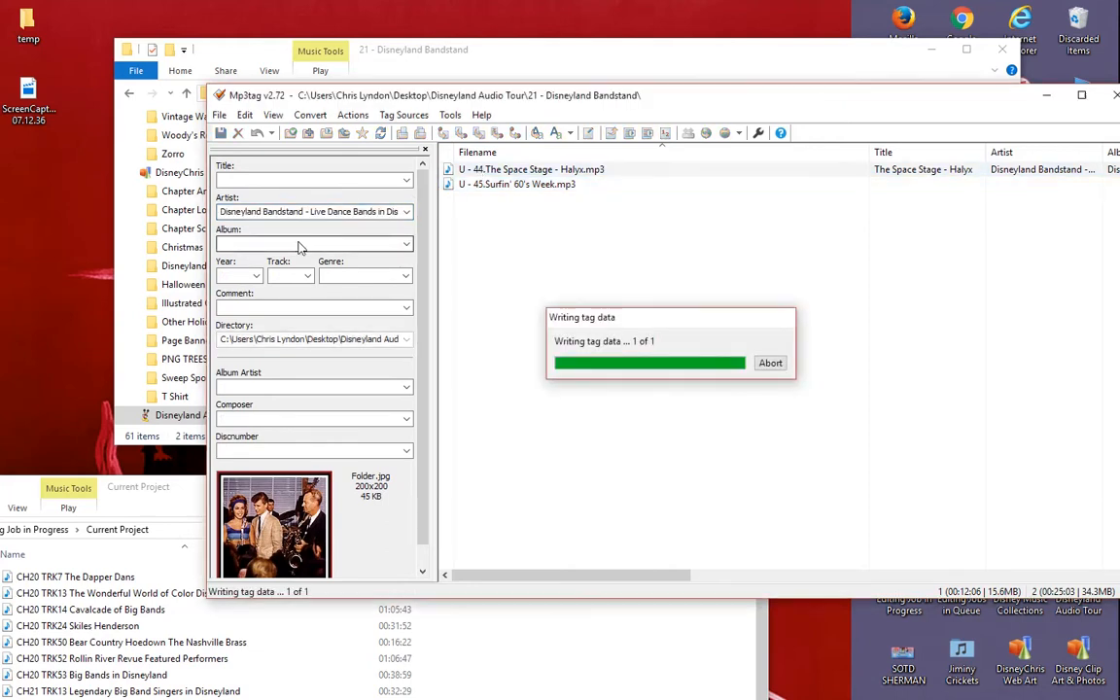
# - Copy the album Disneyland - A Magical Audio Tour and the genre Soundtrack from the Halyx track to U - 45.Surfin' 60's Week
pyautogui.click(339, 244)
pyautogui.hotkey('ctrl', 'c')
pyautogui.click(506, 183)
pyautogui.click(303, 243)
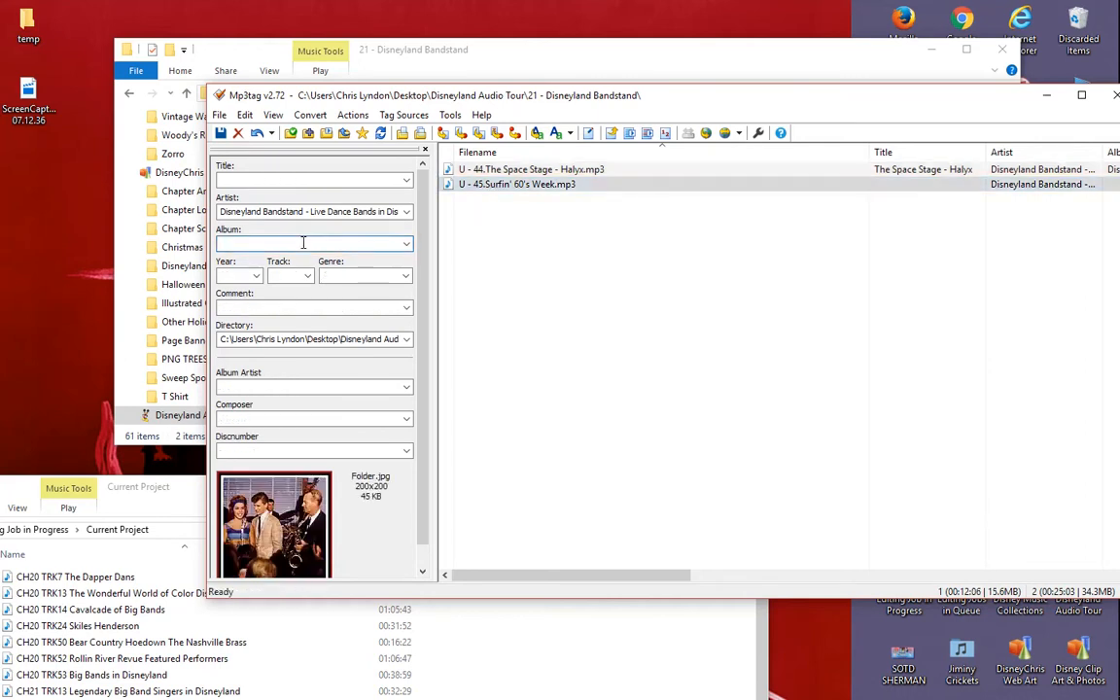
pyautogui.hotkey('ctrl', 'v')
pyautogui.click(538, 170)
pyautogui.click(359, 276)
pyautogui.hotkey('ctrl', 'c')
pyautogui.click(505, 184)
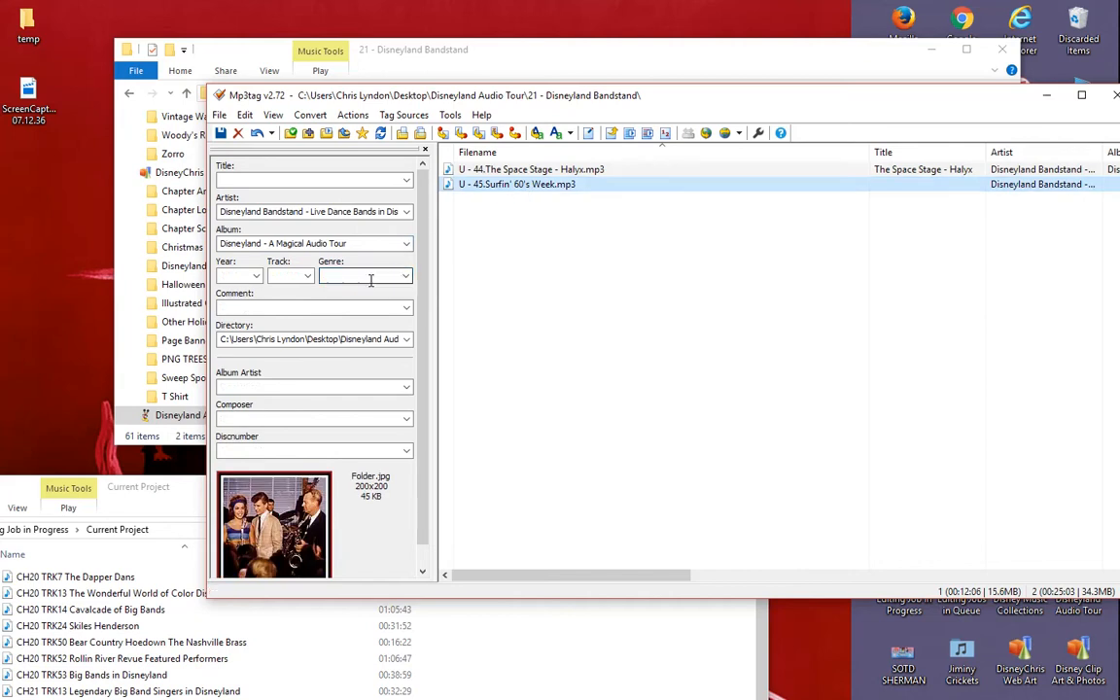
pyautogui.hotkey('ctrl', 'v')
# - Copy the album artist DisneyChris.com and the composer's name from the Halyx track to U - 45.Surfin' 60's Week
pyautogui.click(486, 170)
pyautogui.click(291, 388)
pyautogui.hotkey('ctrl', 'c')
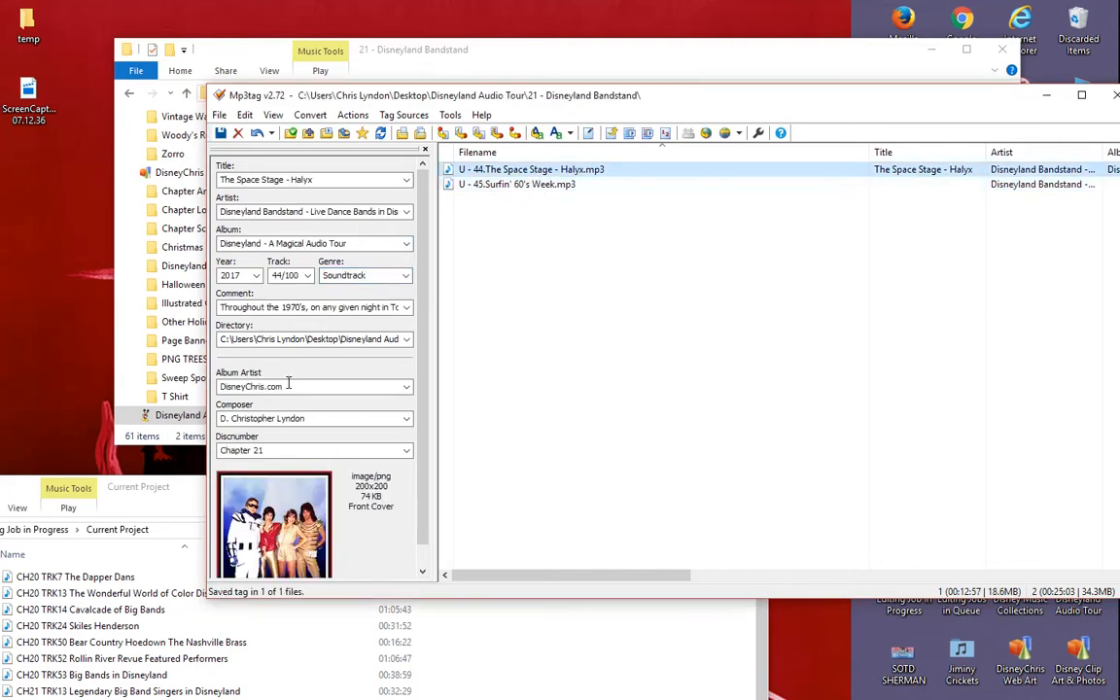
pyautogui.click(496, 185)
pyautogui.click(355, 386)
pyautogui.hotkey('ctrl', 'v')
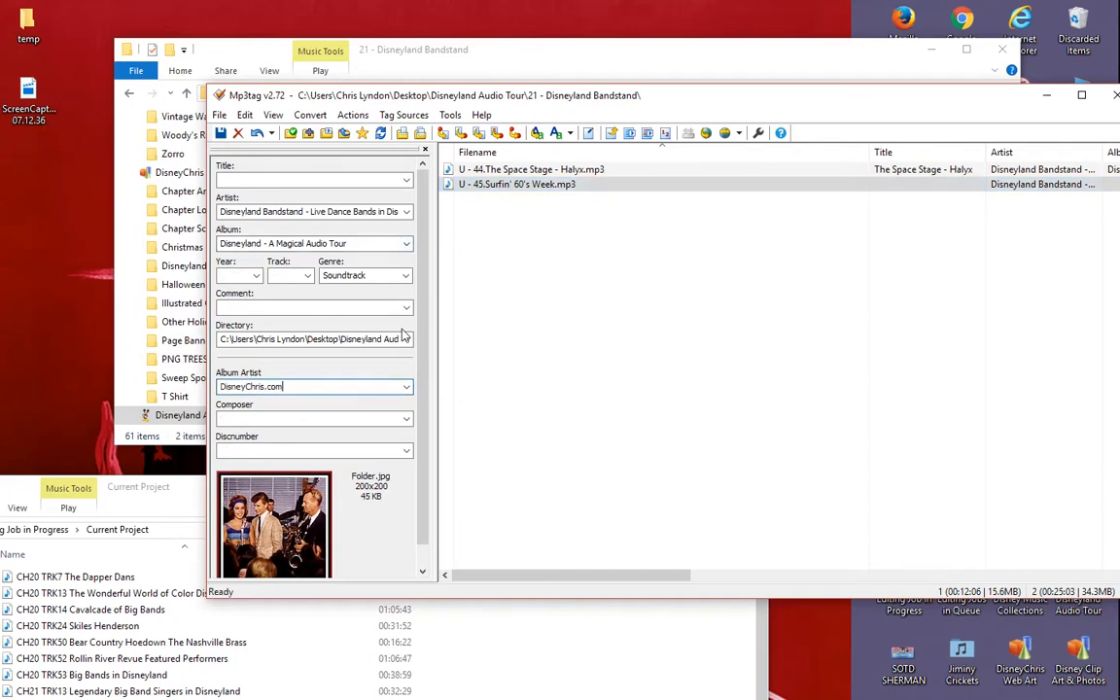
pyautogui.click(525, 170)
pyautogui.click(317, 418)
pyautogui.hotkey('ctrl', 'c')
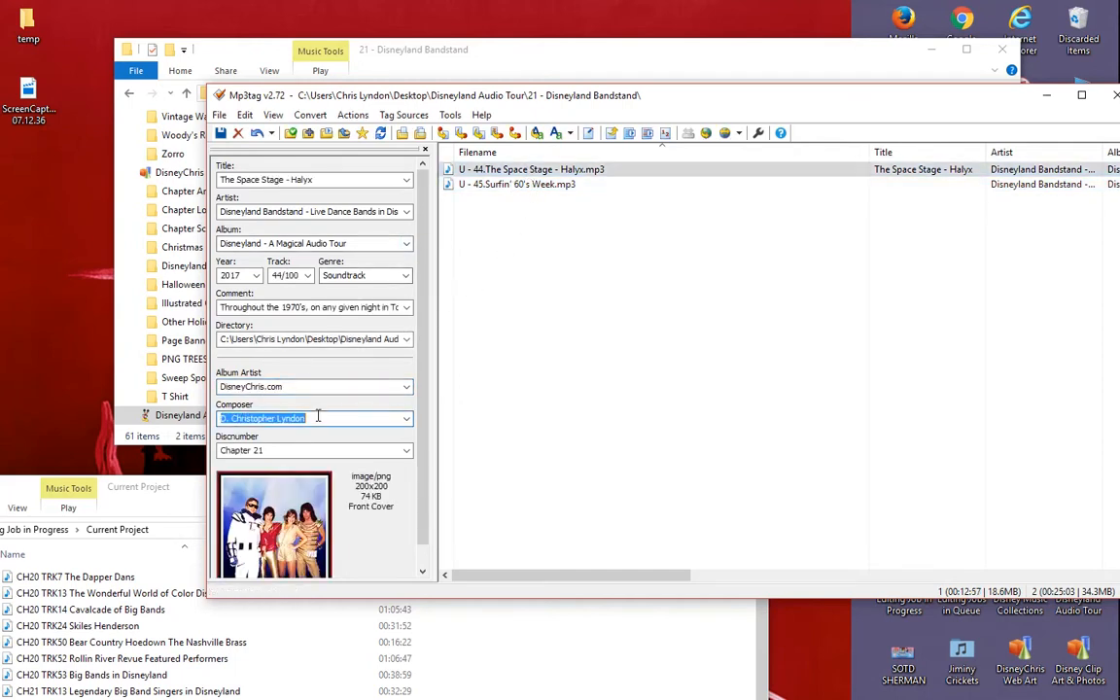
pyautogui.click(455, 185)
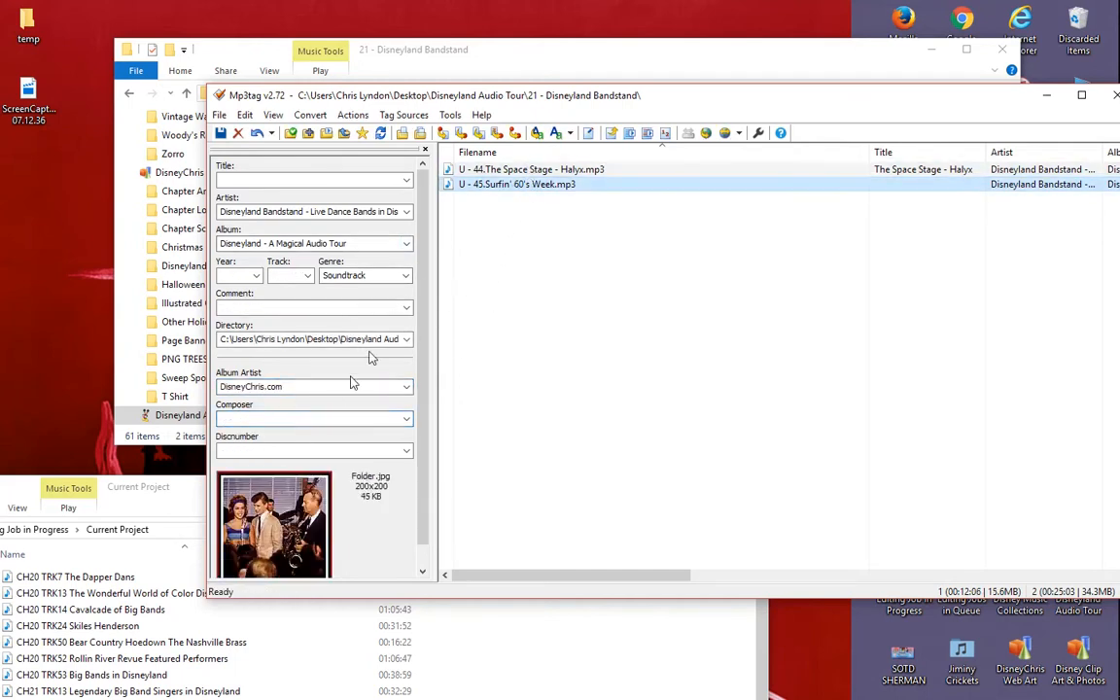
pyautogui.click(311, 418)
pyautogui.hotkey('ctrl', 'v')
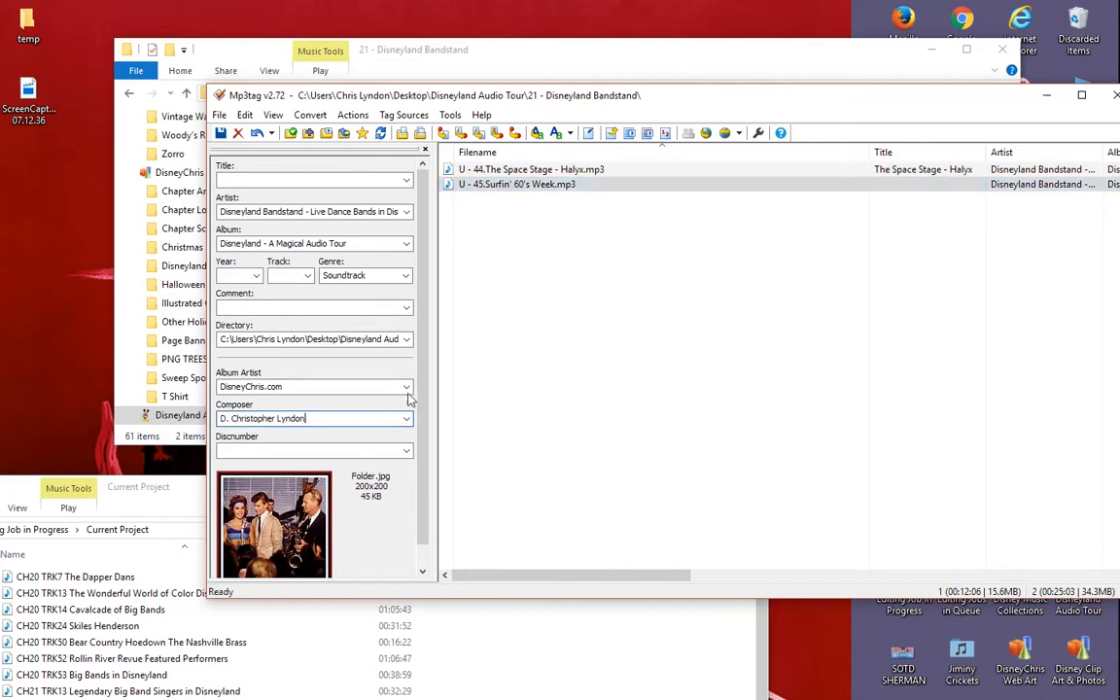
# - Copy the disc number Chapter 21 from the Halyx track to U - 45.Surfin' 60's Week and save the tags
pyautogui.click(537, 173)
pyautogui.click(294, 450)
pyautogui.hotkey('ctrl', 'c')
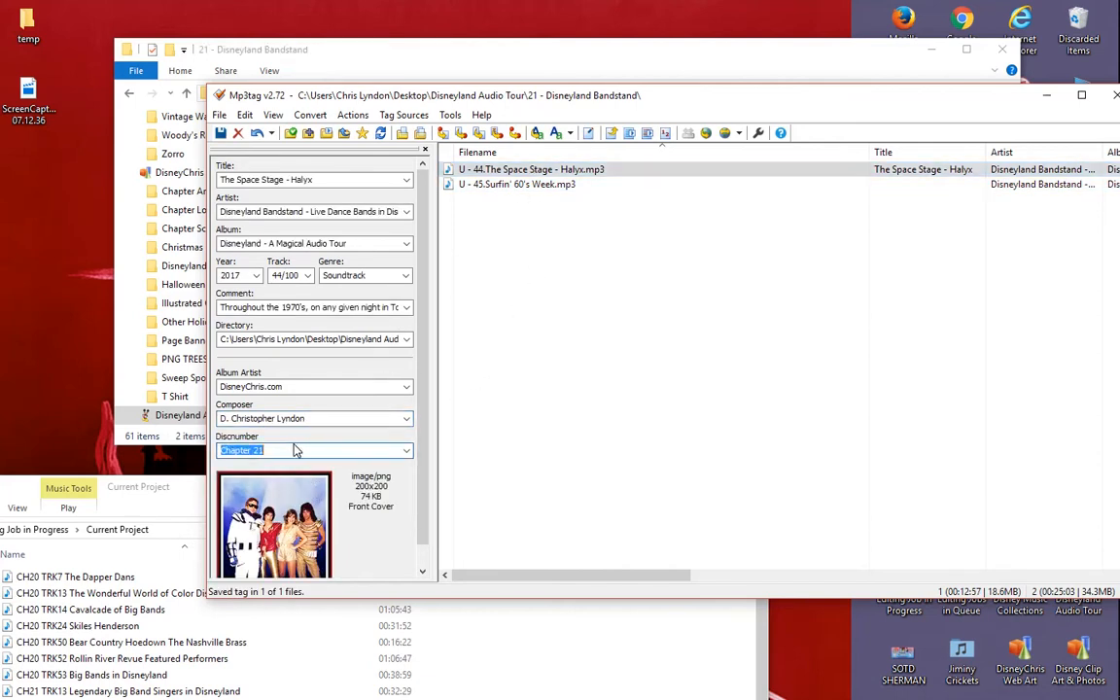
pyautogui.click(515, 185)
pyautogui.click(294, 449)
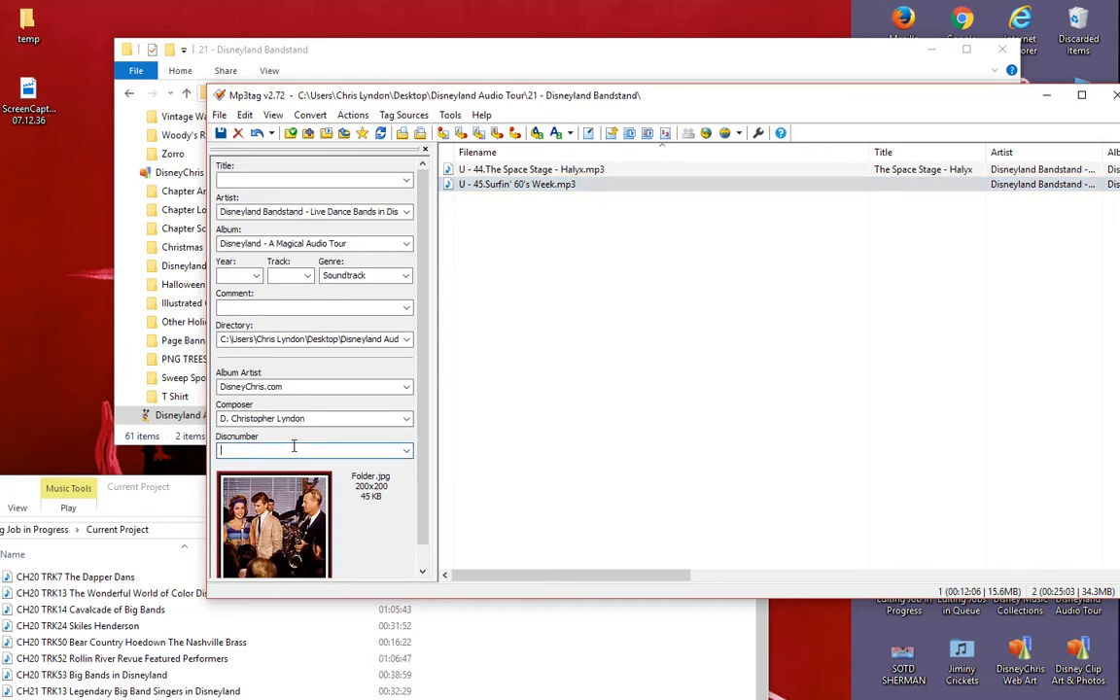
pyautogui.hotkey('ctrl', 'v')
pyautogui.click(222, 133)
# - Set the U - 45 track's title to Surfin' 60's Week, year to 2017 and track number to 45/100, saving the tags
pyautogui.click(524, 171)
pyautogui.click(516, 185)
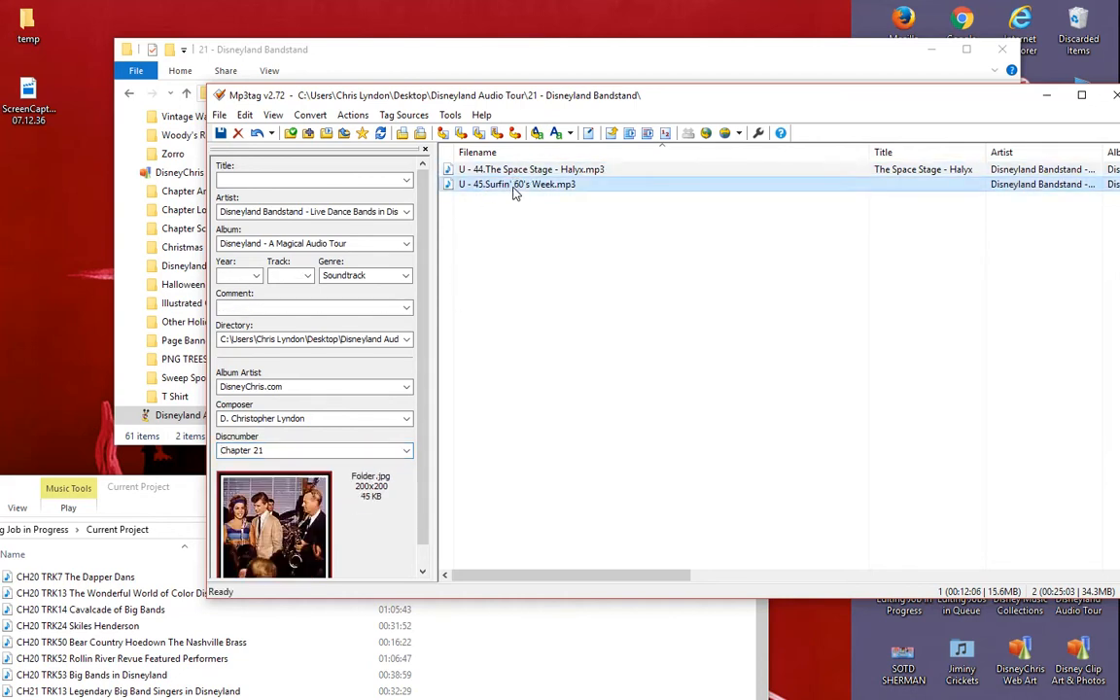
pyautogui.click(290, 180)
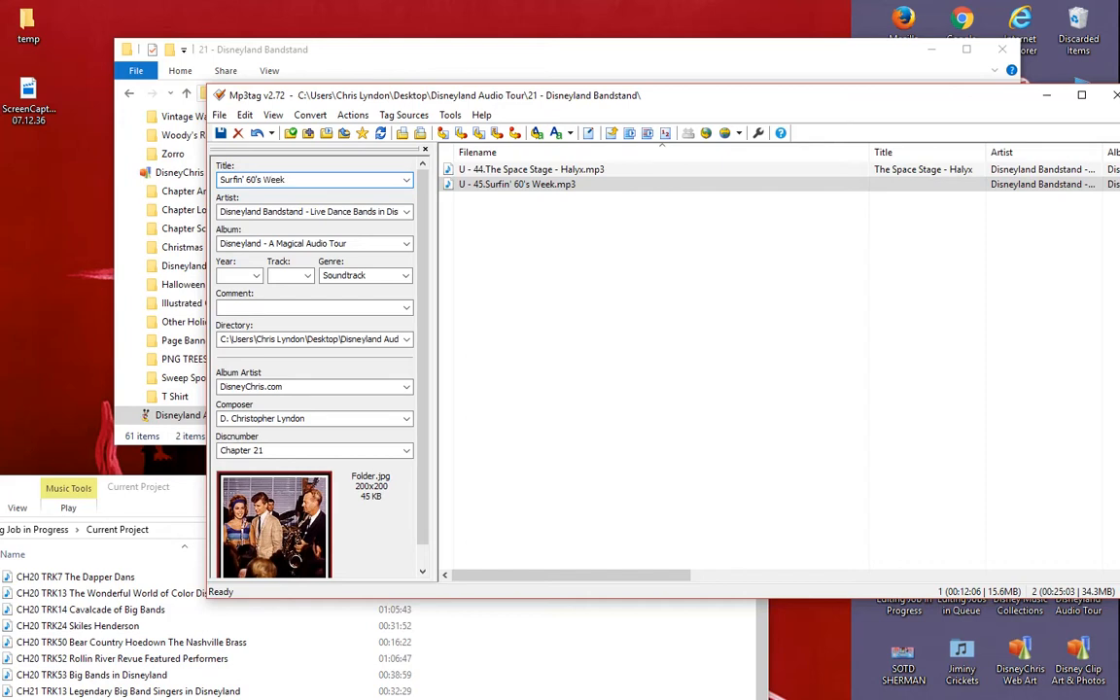
pyautogui.click(239, 276)
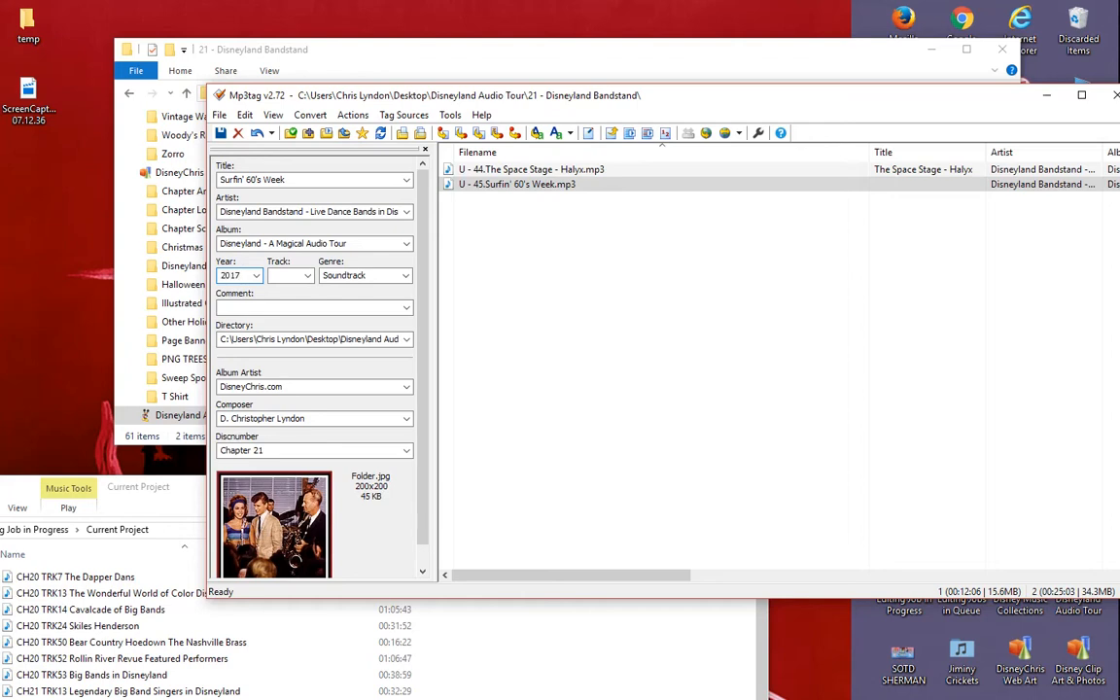
pyautogui.click(221, 133)
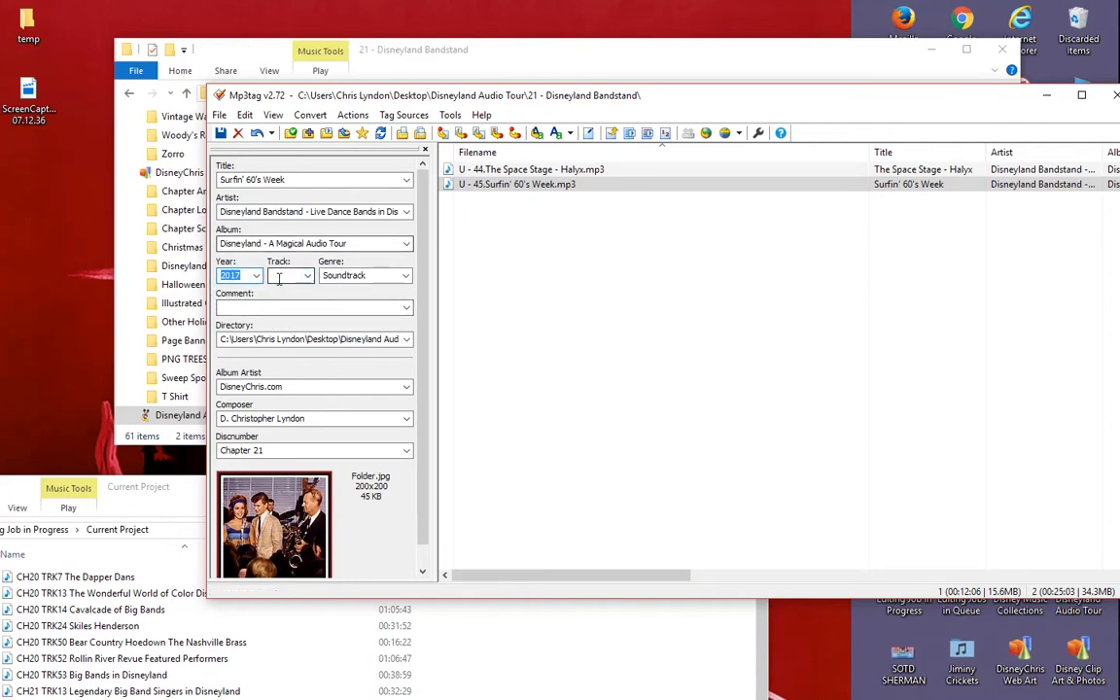
pyautogui.click(275, 275)
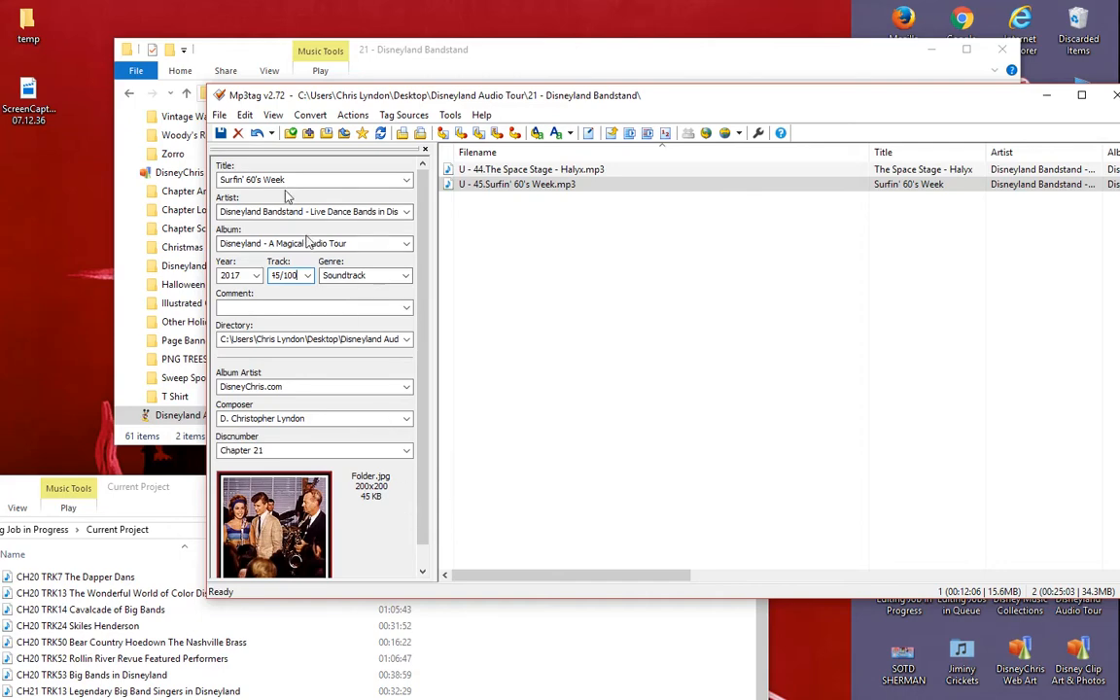
pyautogui.click(222, 134)
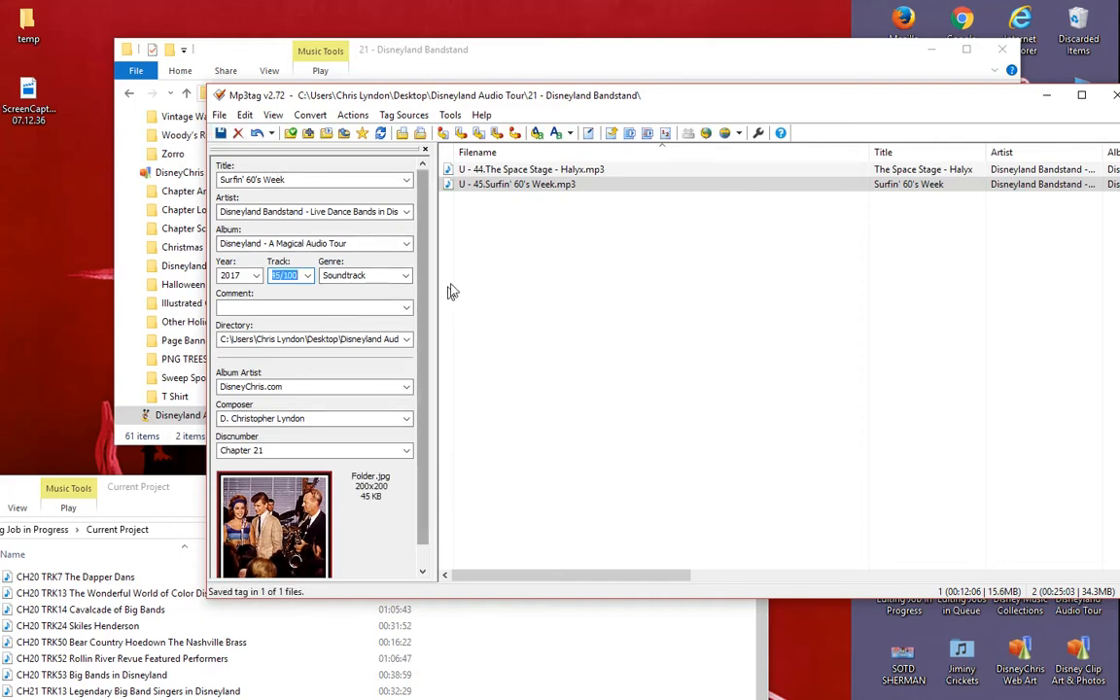
# - Copy the Rollin' River Revue description from the disneychris.com chapter page into the U - 45 track's comment in Mp3tag and save it
pyautogui.moveTo(155, 486); pyautogui.dragTo(610, 373)
pyautogui.moveTo(246, 627); pyautogui.dragTo(543, 116)
pyautogui.moveTo(868, 347); pyautogui.dragTo(732, 316)
pyautogui.click(530, 289)
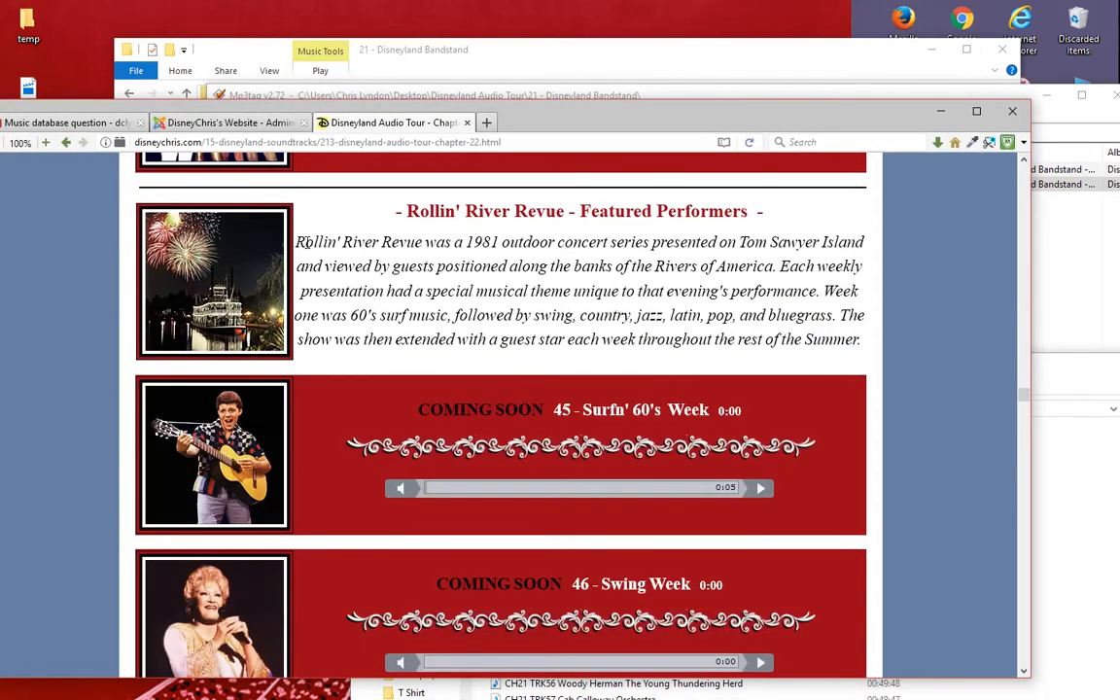
pyautogui.moveTo(355, 250); pyautogui.dragTo(851, 338)
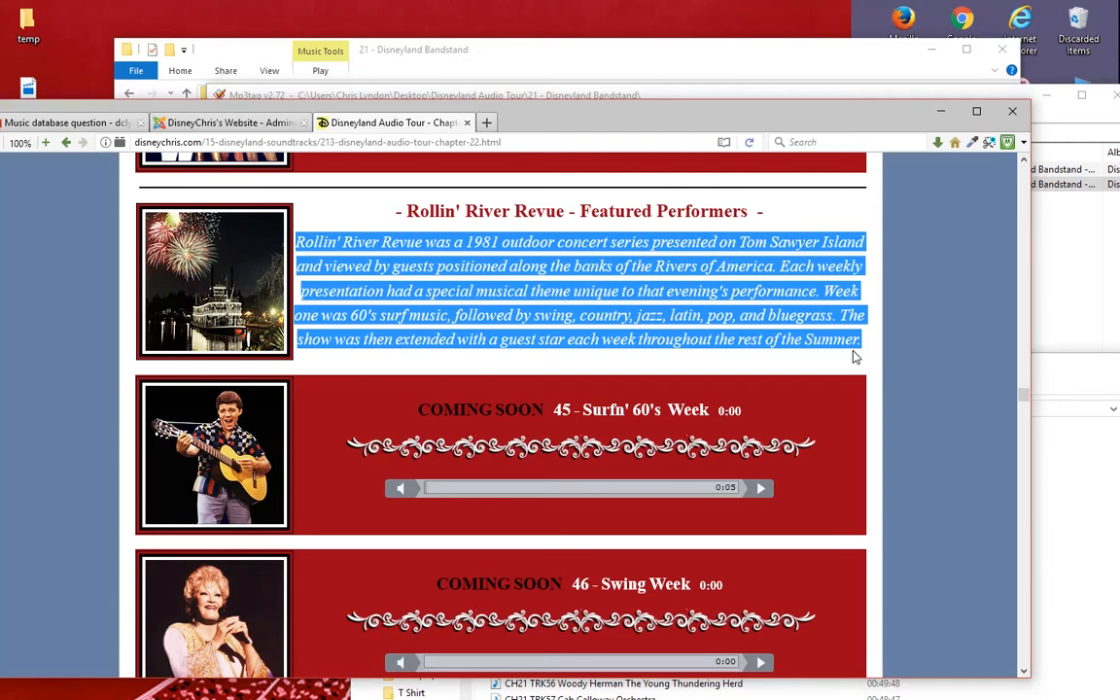
pyautogui.moveTo(581, 120); pyautogui.dragTo(615, 580)
pyautogui.click(265, 310)
pyautogui.hotkey('ctrl', 'v')
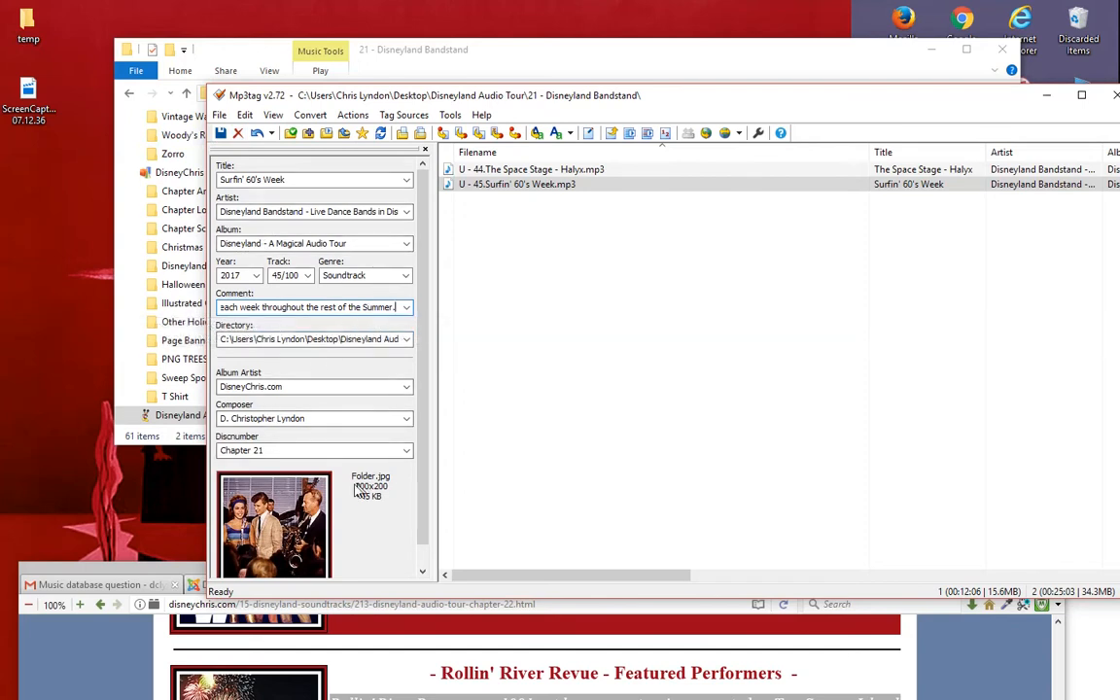
pyautogui.click(220, 136)
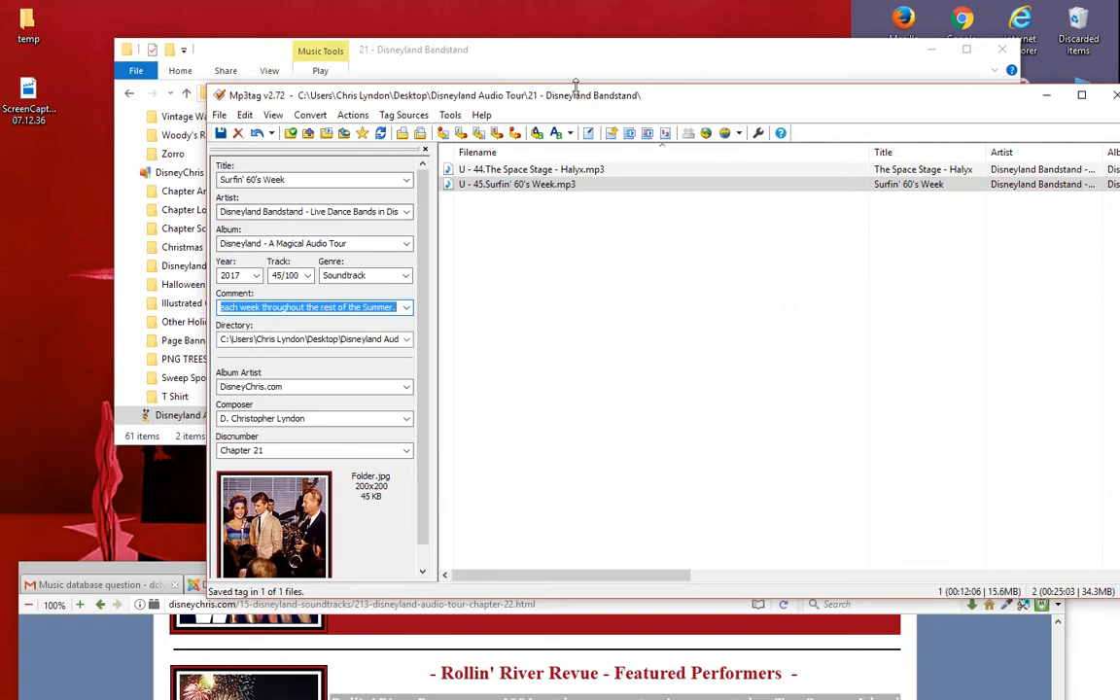
pyautogui.moveTo(595, 96); pyautogui.dragTo(515, 85)
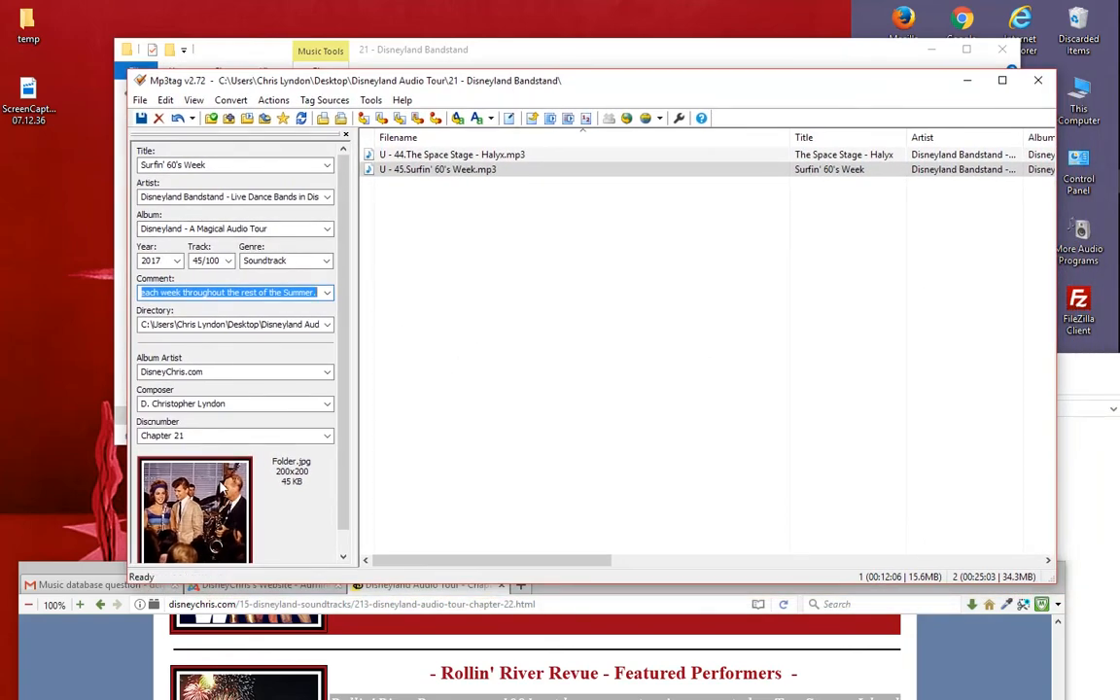
pyautogui.scroll(-2, 207, 495)
pyautogui.scroll(2, 226, 493)
pyautogui.hotkey('ctrl', 'v')
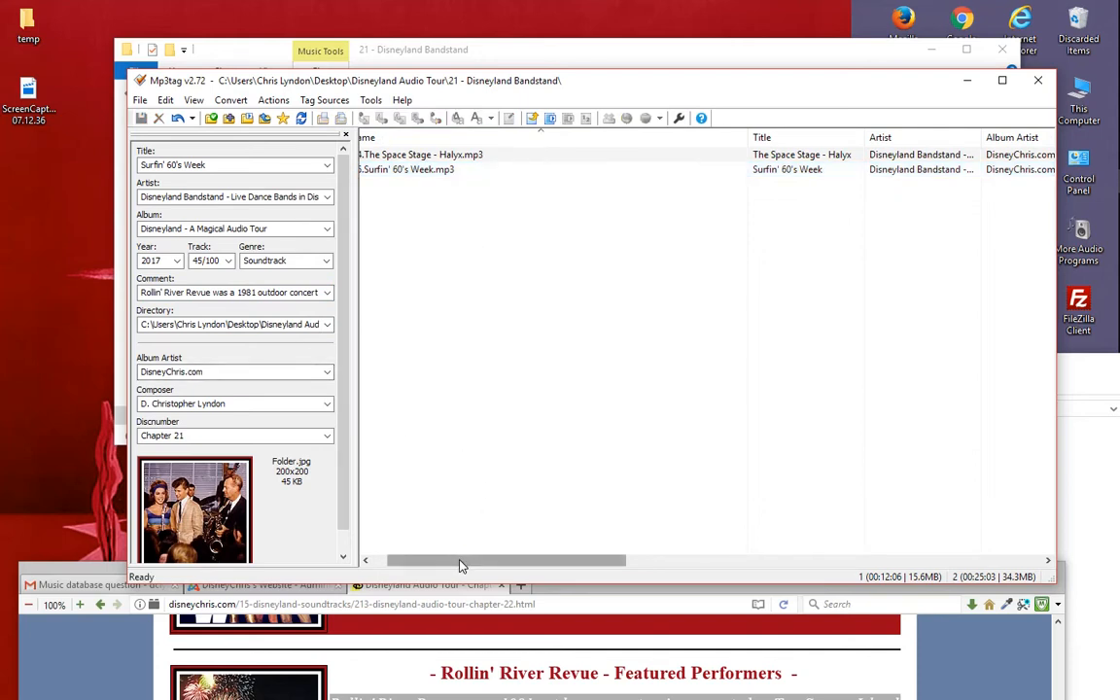
pyautogui.moveTo(456, 561); pyautogui.dragTo(392, 560)
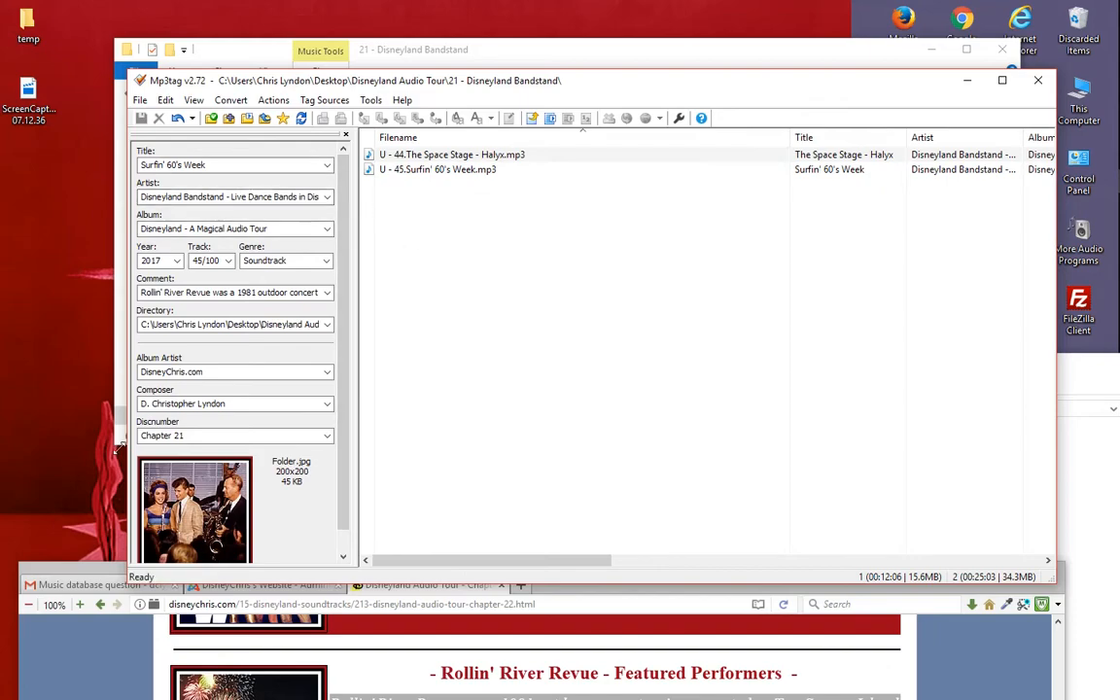
# - Move the Mp3tag, Current Project and browser windows aside to uncover the folders on the desktop
pyautogui.moveTo(462, 86); pyautogui.dragTo(141, 78)
pyautogui.moveTo(861, 376); pyautogui.dragTo(377, 294)
pyautogui.click(666, 287)
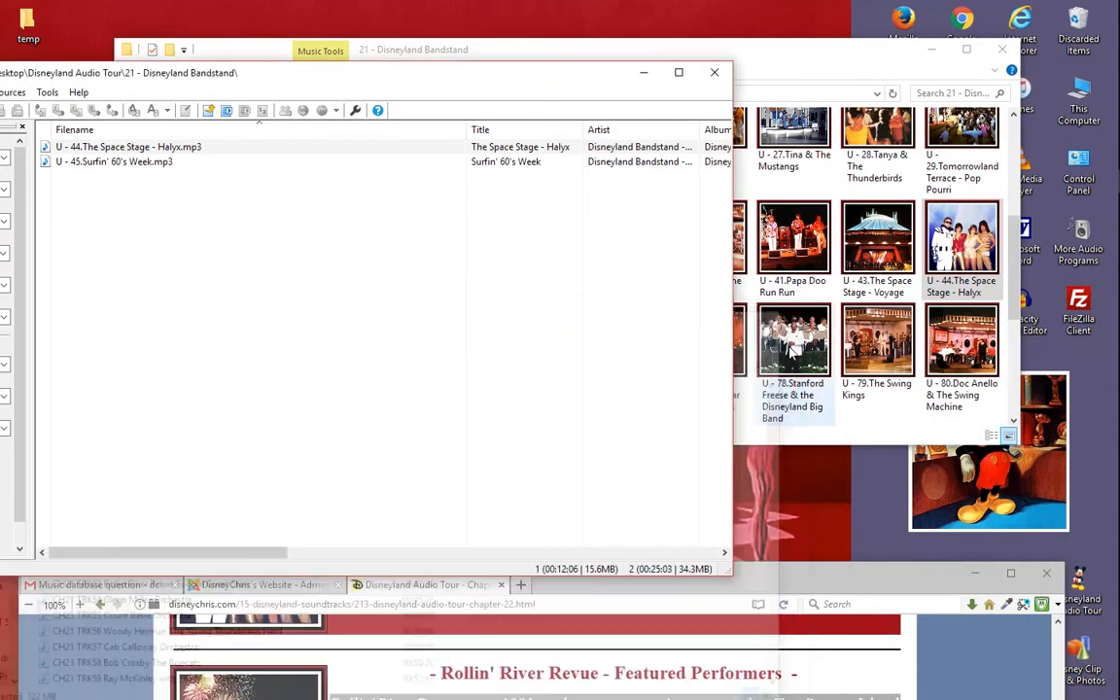
pyautogui.moveTo(865, 585); pyautogui.dragTo(626, 599)
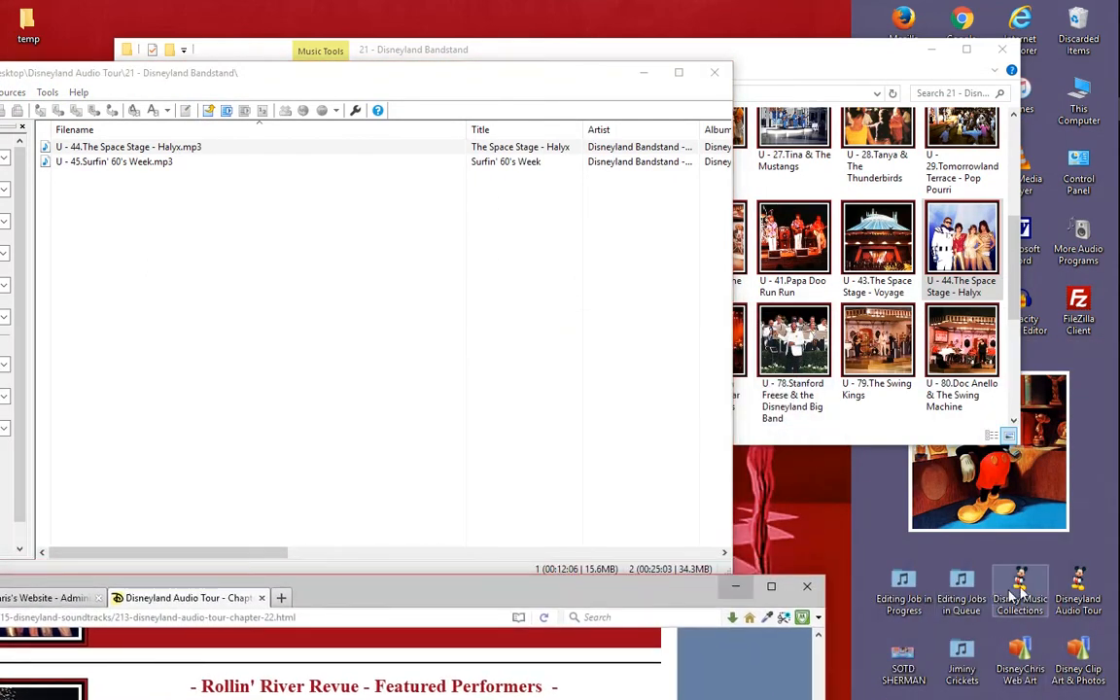
# - Open the Clip Art folder inside the Disneyland Audio Tour folder on the desktop
pyautogui.doubleClick(1075, 586)
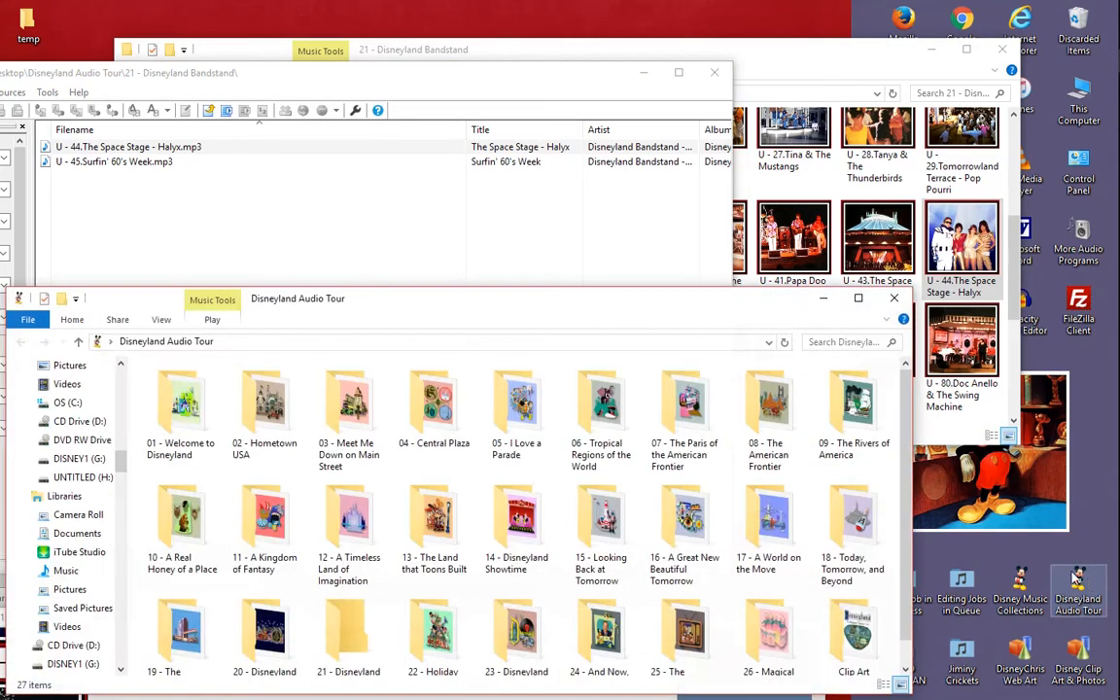
pyautogui.moveTo(636, 312); pyautogui.dragTo(766, 164)
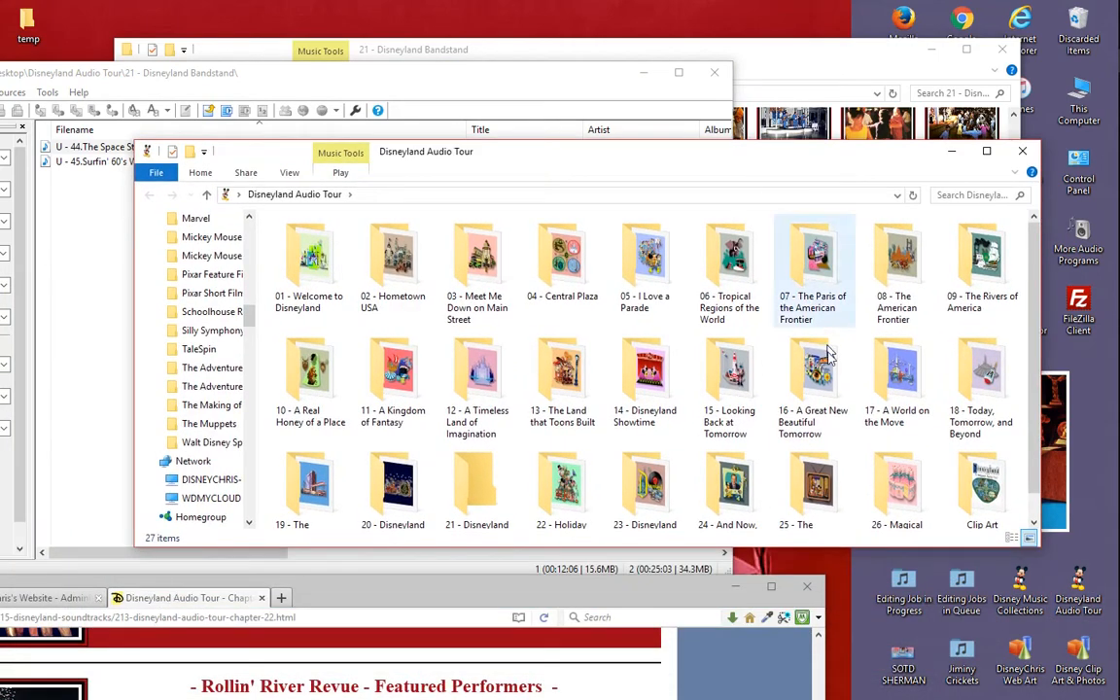
pyautogui.click(988, 471)
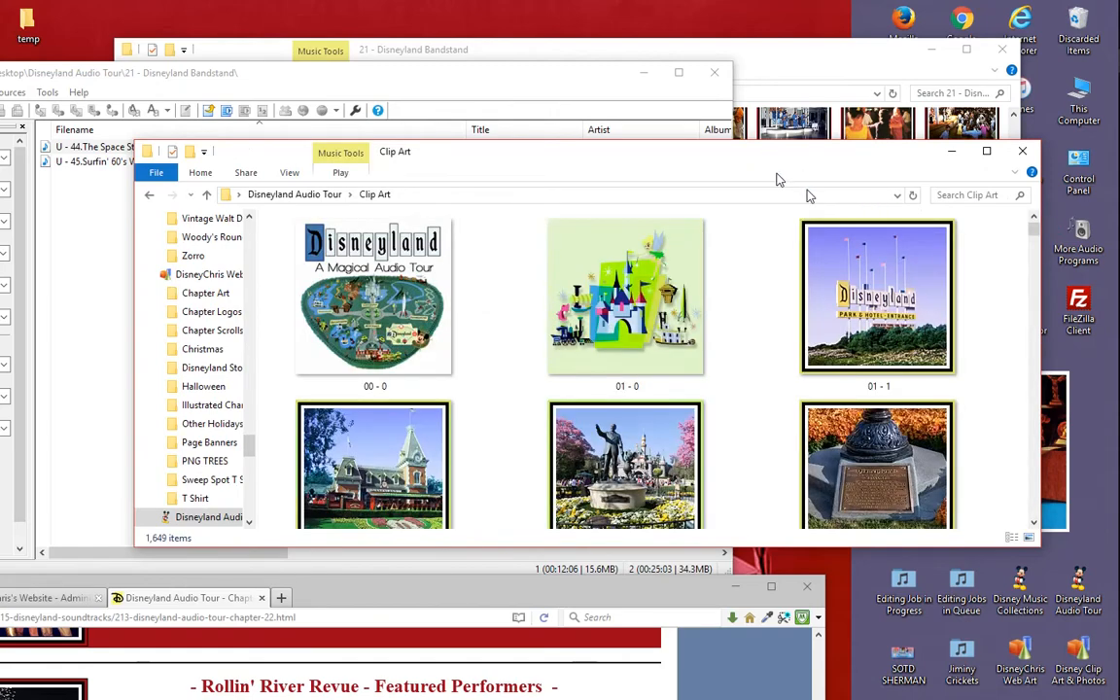
# - Browse the numbered Clip Art pictures to the Chapter 21 images 21 - 45A and 21 - 45B
pyautogui.scroll(-8, 914, 321)
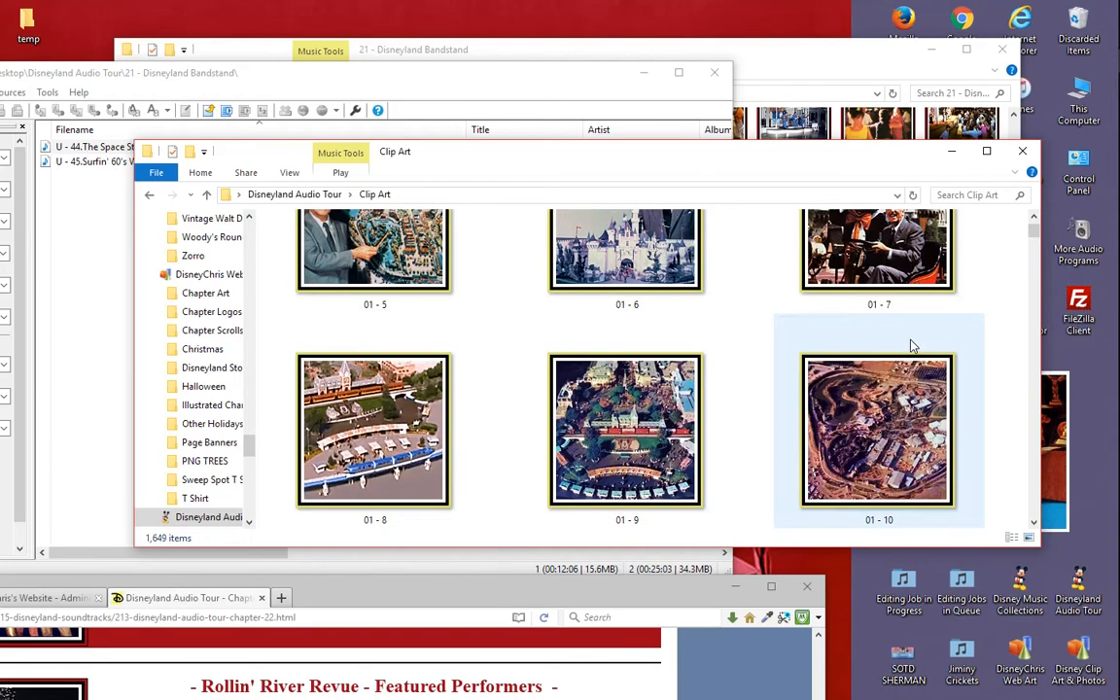
pyautogui.scroll(-6, 915, 345)
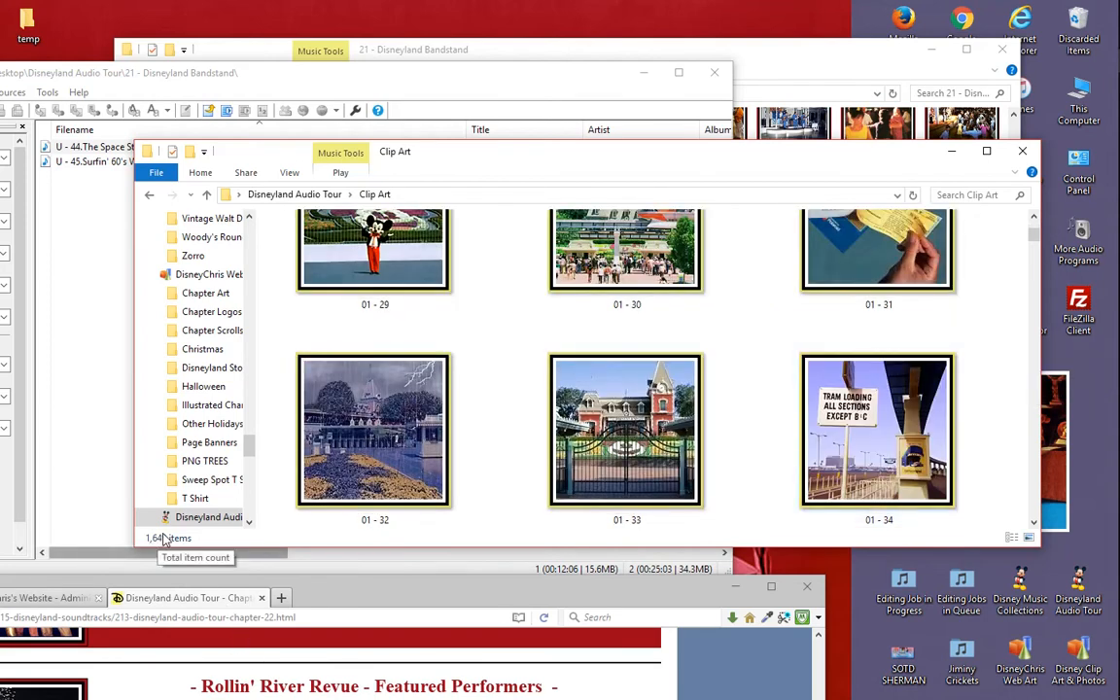
pyautogui.scroll(-5, 837, 370)
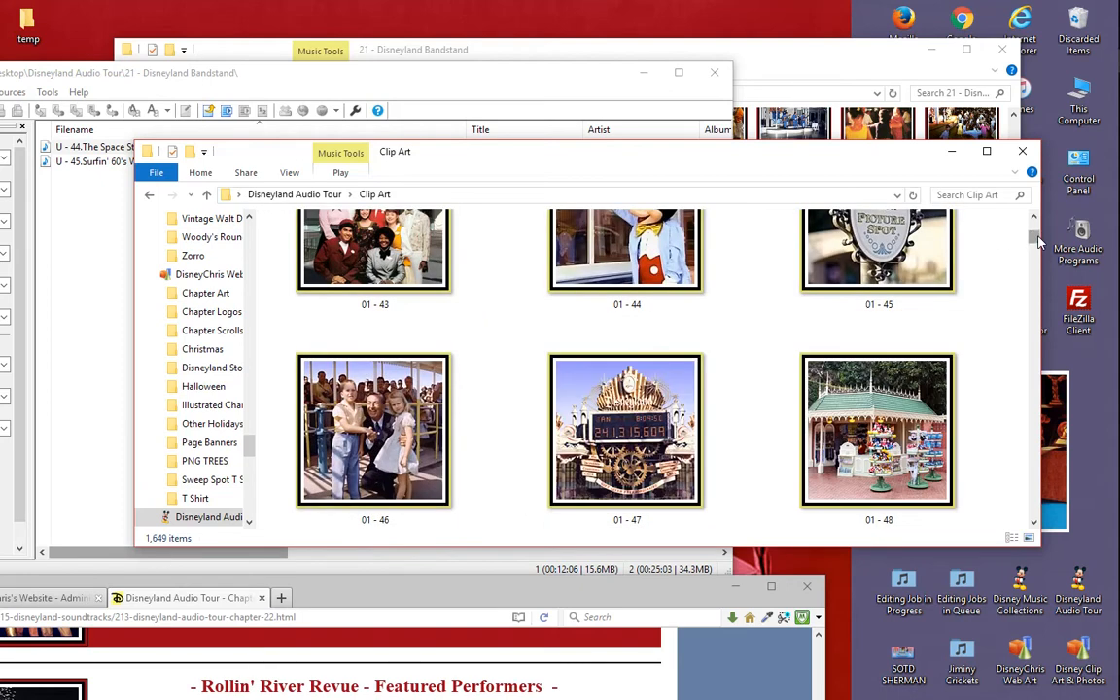
pyautogui.moveTo(1033, 241); pyautogui.dragTo(1040, 350)
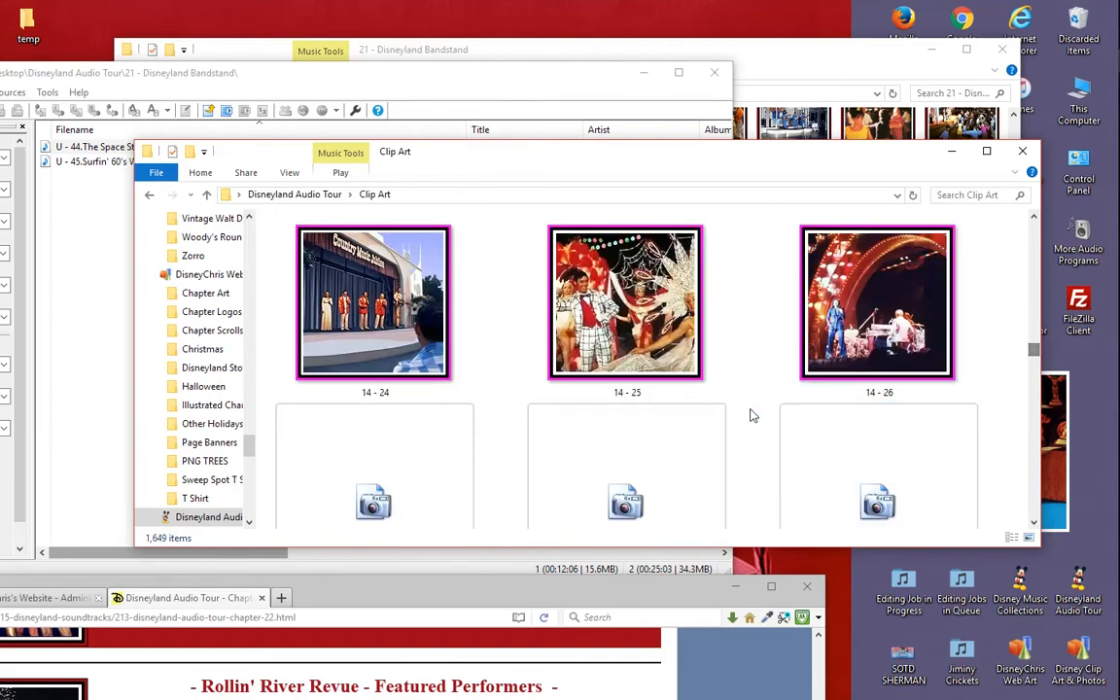
pyautogui.scroll(-10, 645, 408)
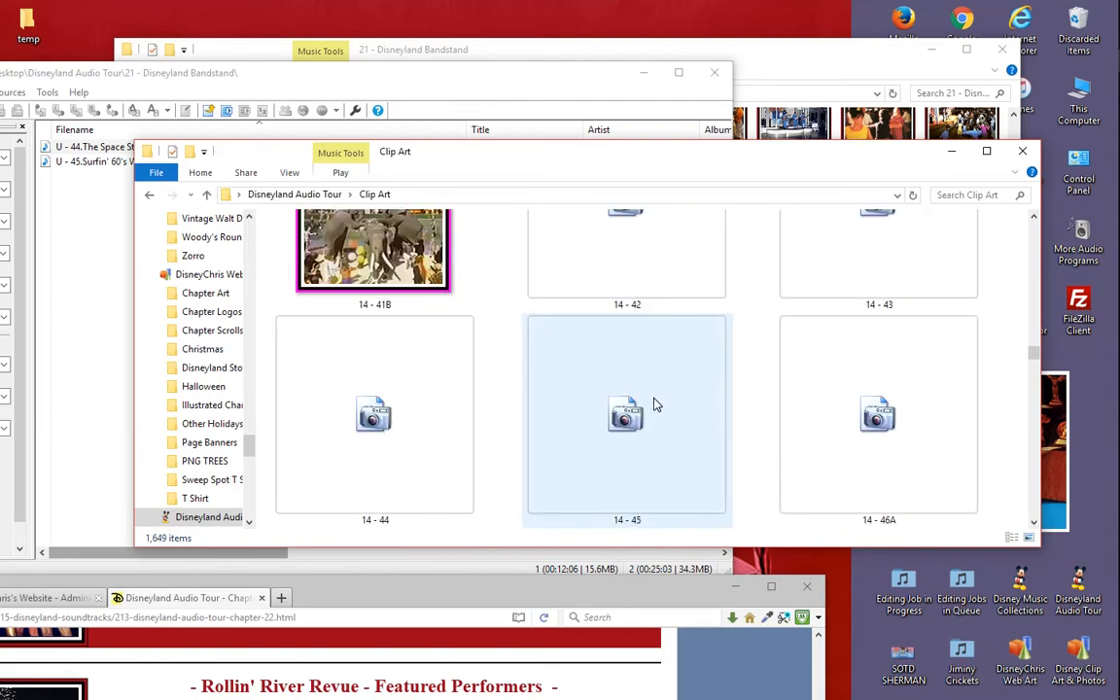
pyautogui.scroll(-10, 656, 405)
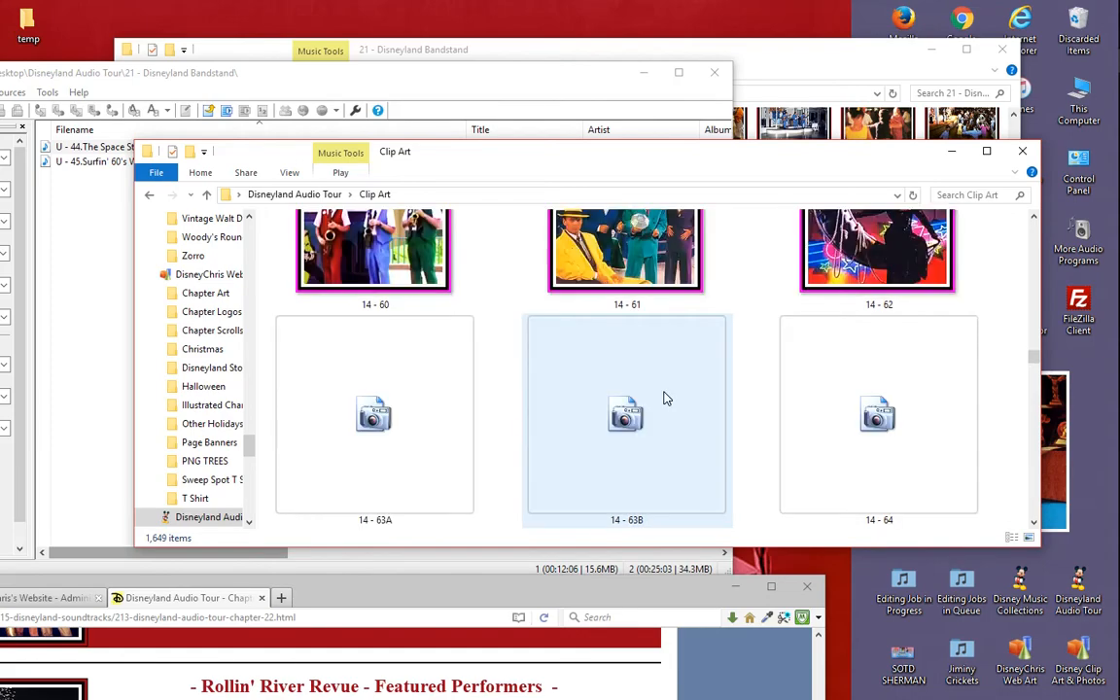
pyautogui.scroll(-5, 666, 399)
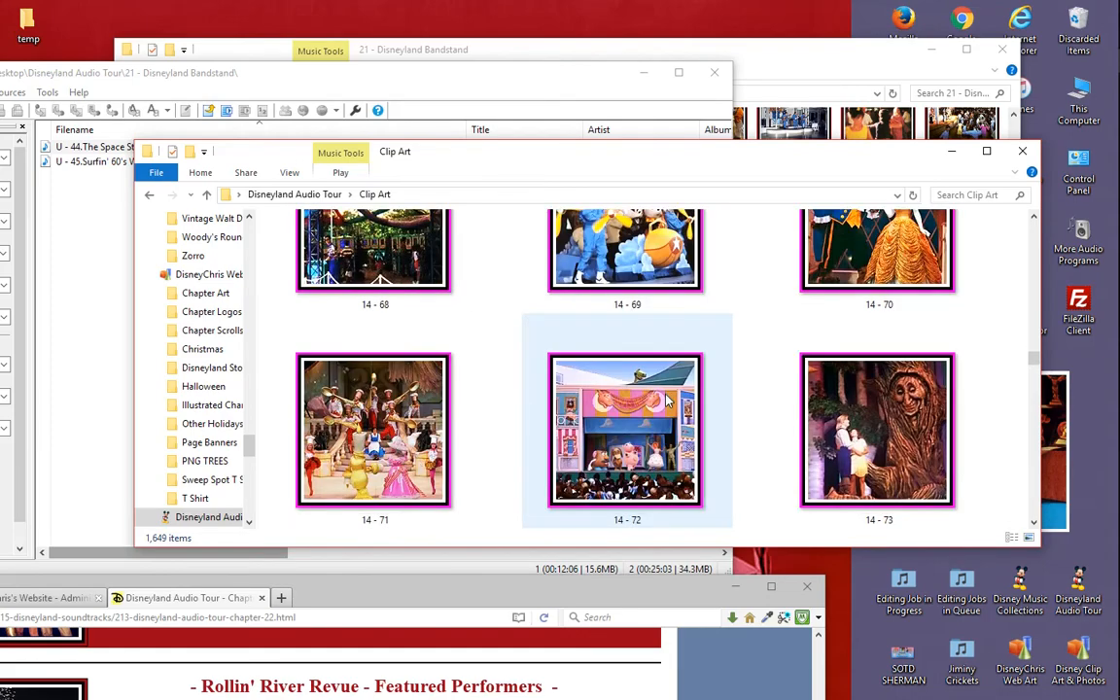
pyautogui.scroll(-10, 666, 398)
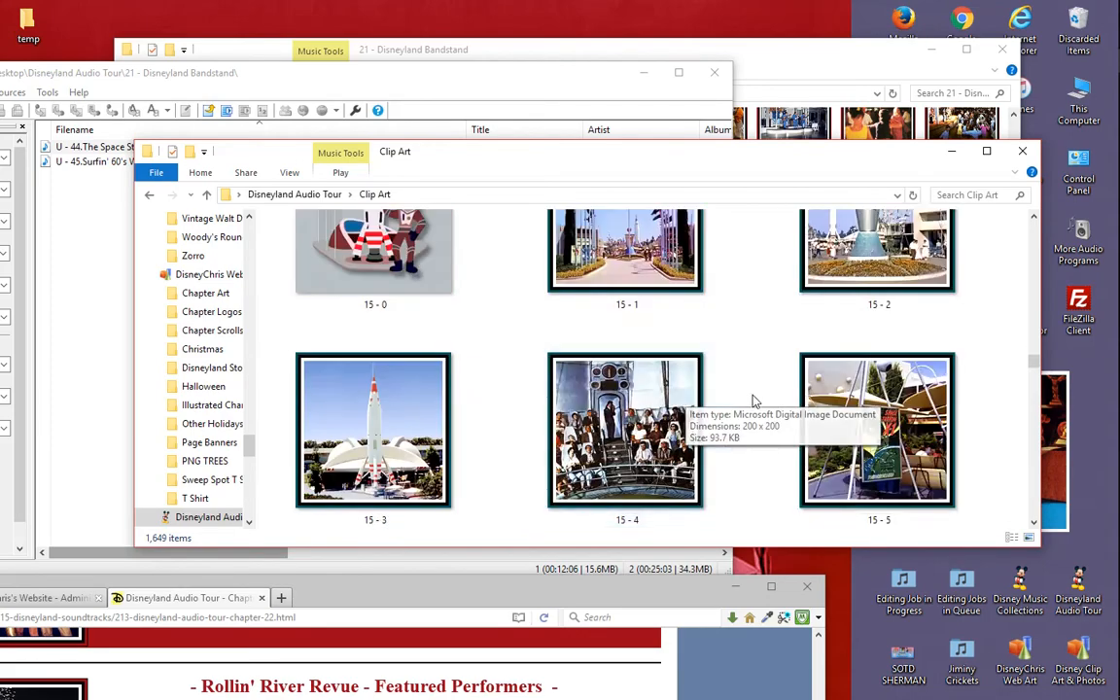
pyautogui.scroll(-12, 754, 398)
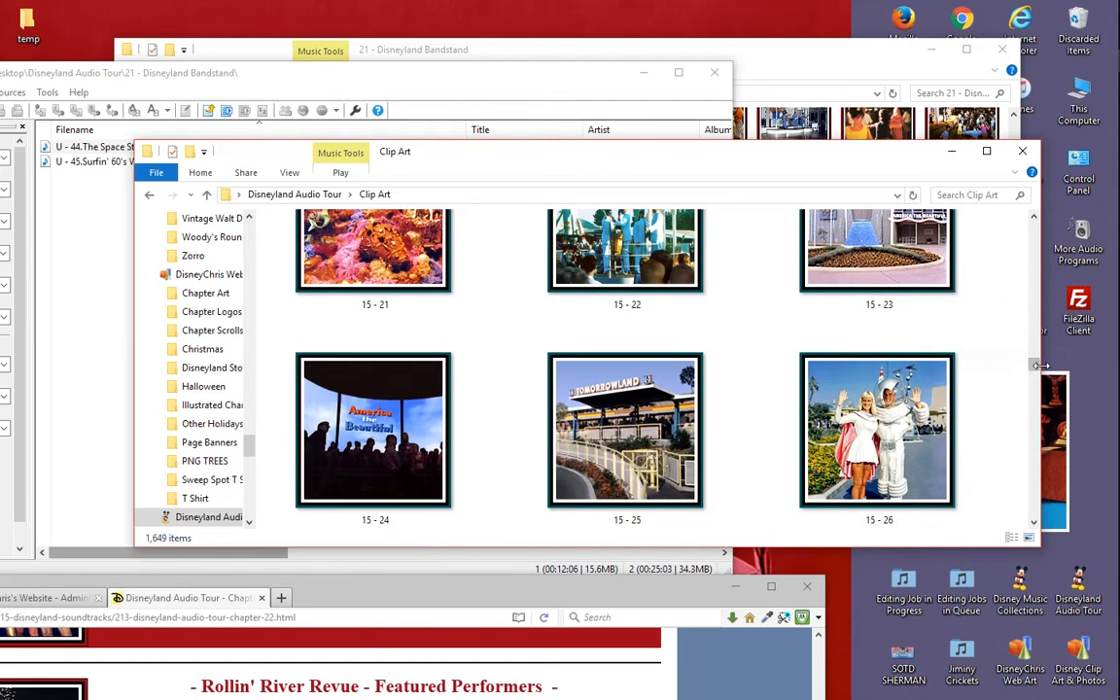
pyautogui.moveTo(1036, 367); pyautogui.dragTo(1035, 395)
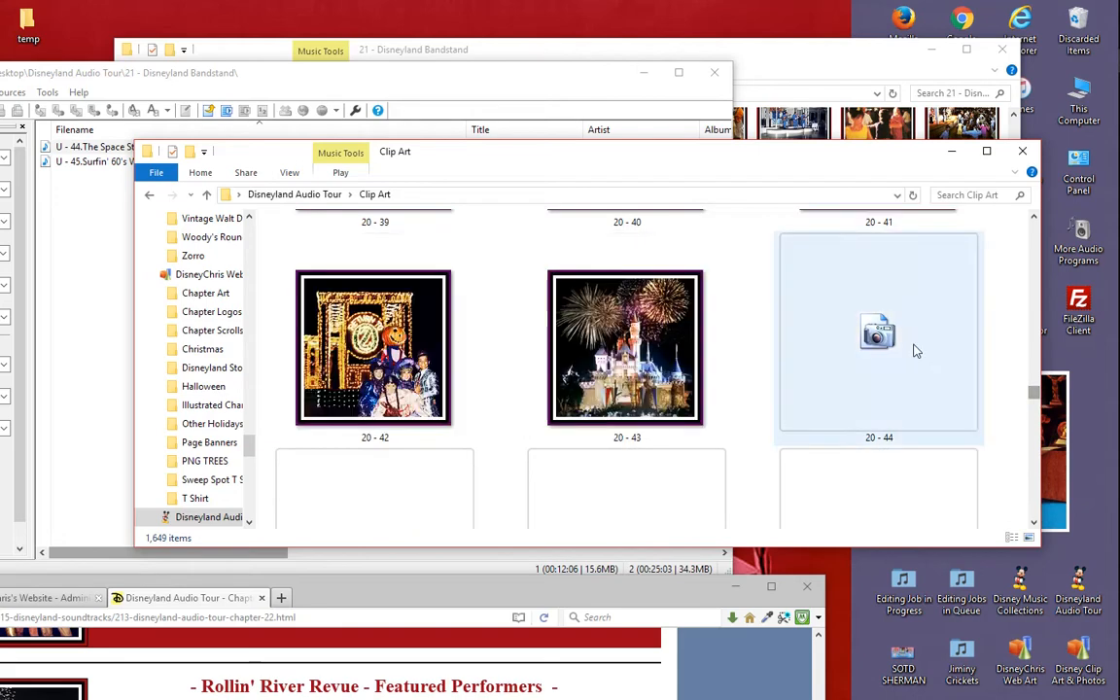
pyautogui.scroll(-10, 886, 339)
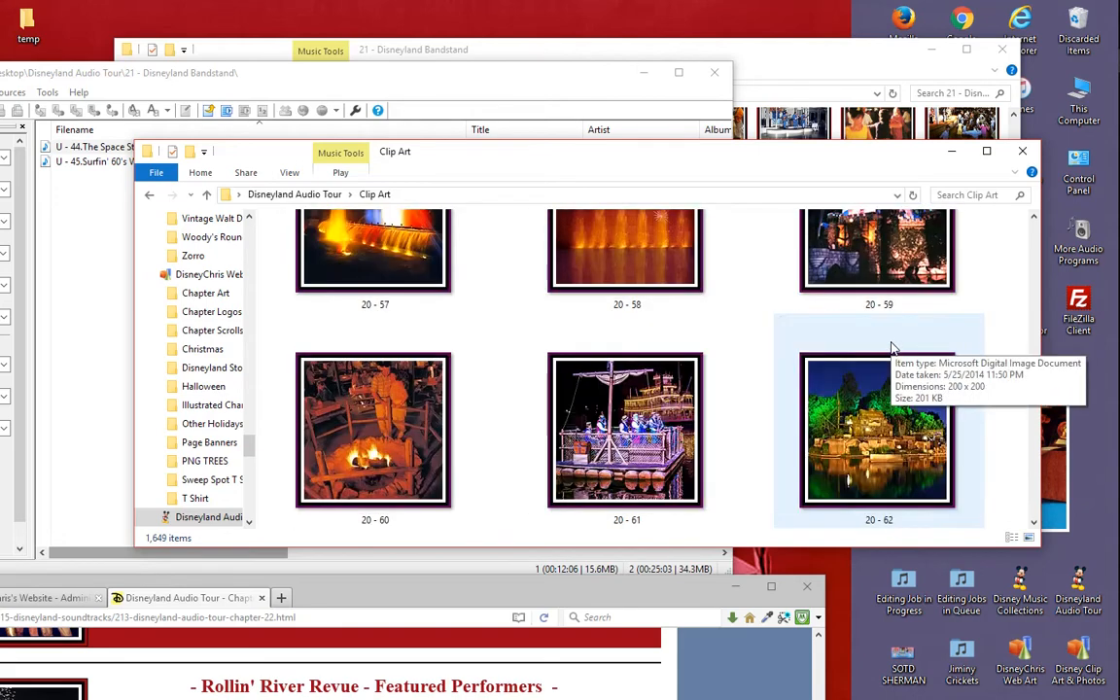
pyautogui.scroll(-6, 894, 350)
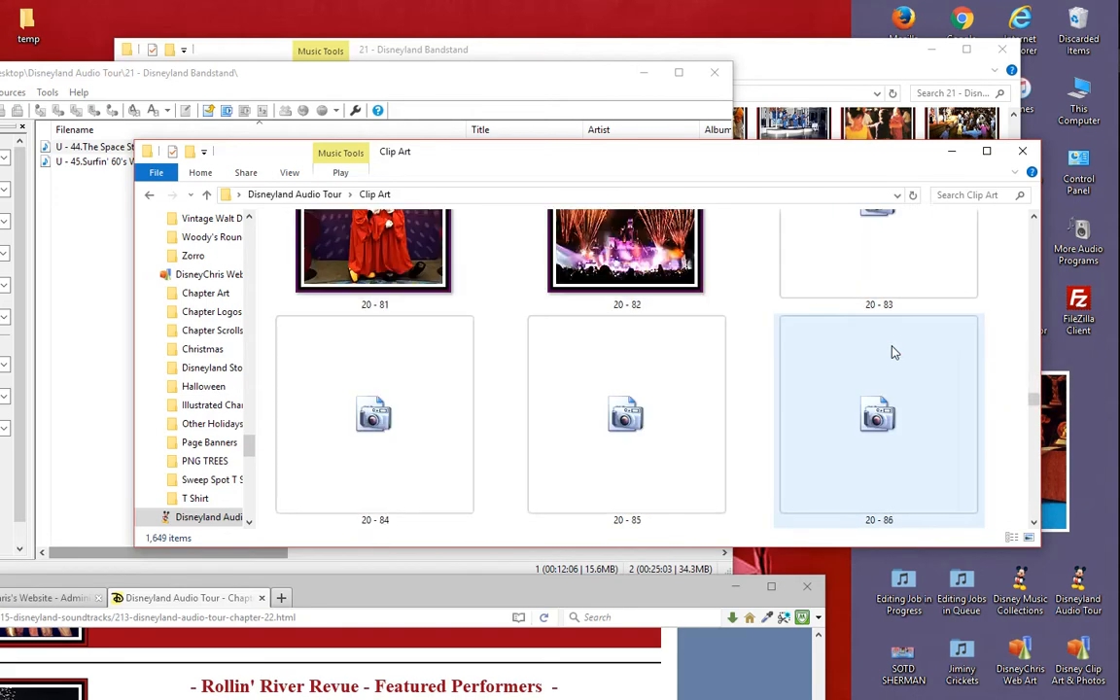
pyautogui.scroll(-8, 893, 351)
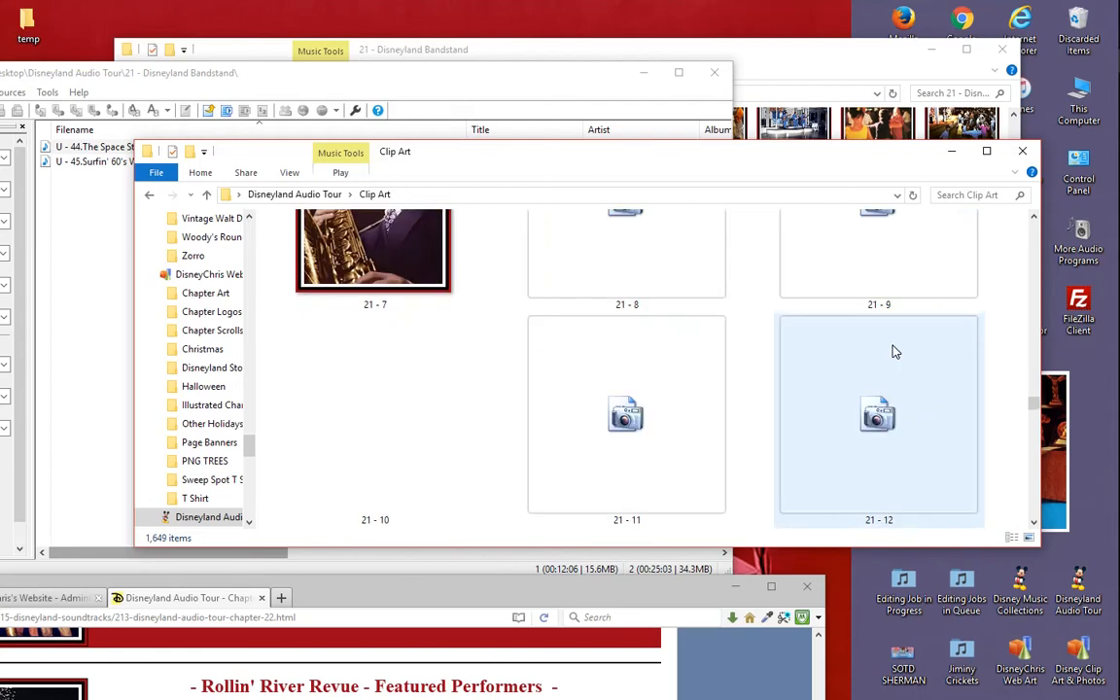
pyautogui.scroll(-7, 895, 352)
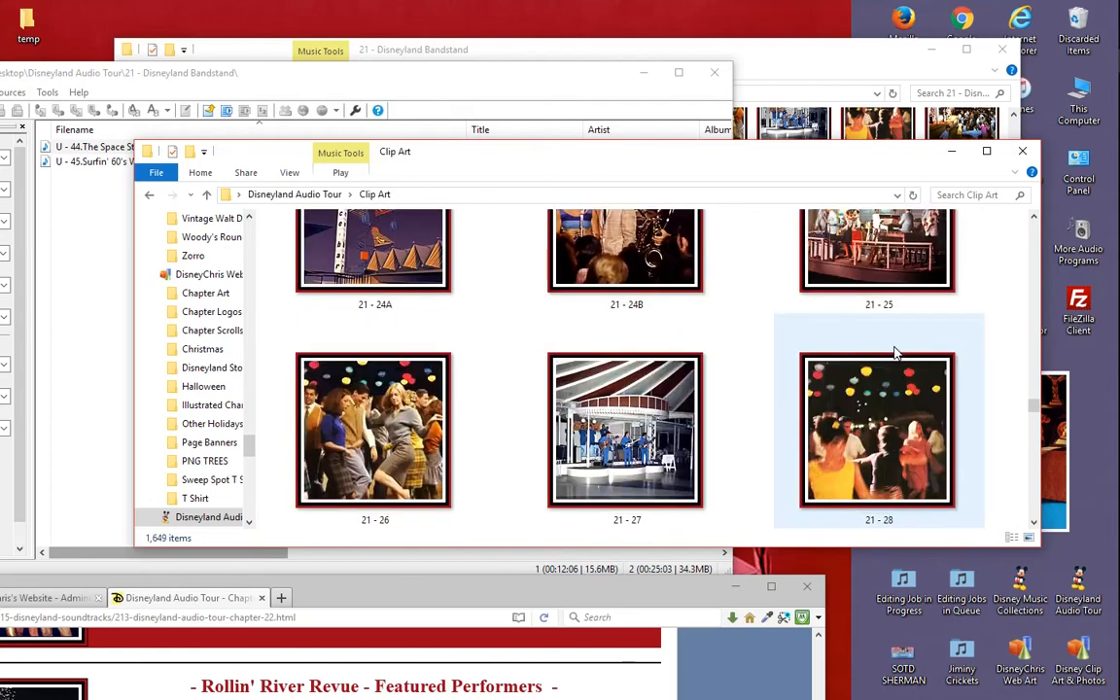
pyautogui.scroll(-5, 895, 352)
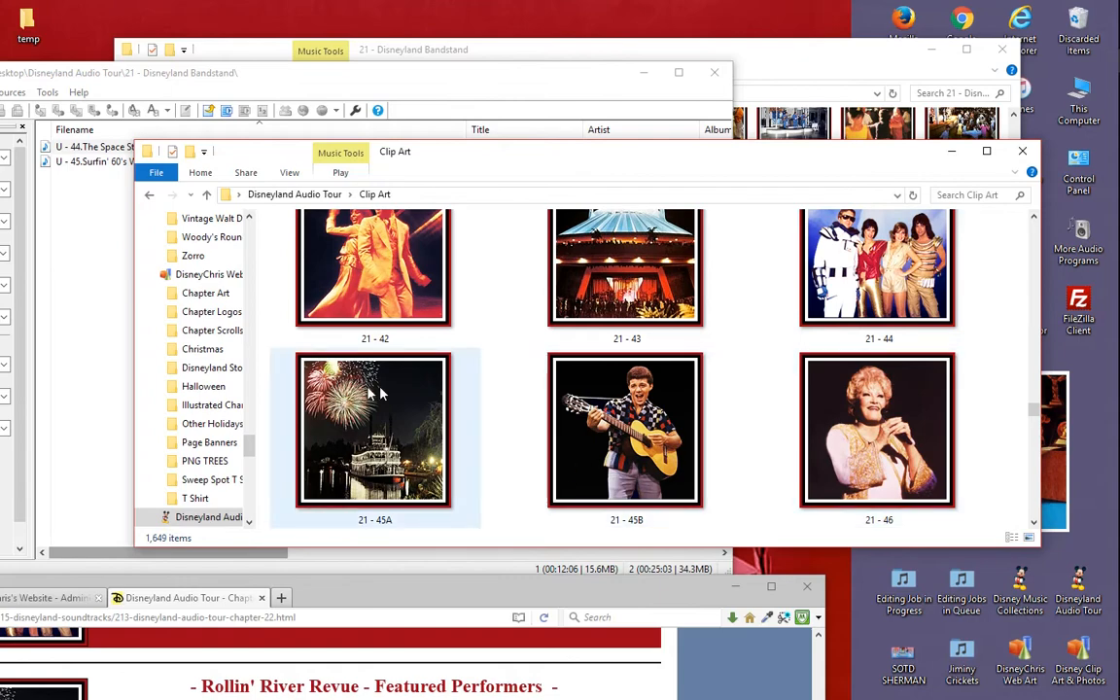
# - Compare the Rollin' River Revue pictures on the chapter web page with clip art images 21 - 45A and 21 - 45B
pyautogui.moveTo(457, 589); pyautogui.dragTo(687, 175)
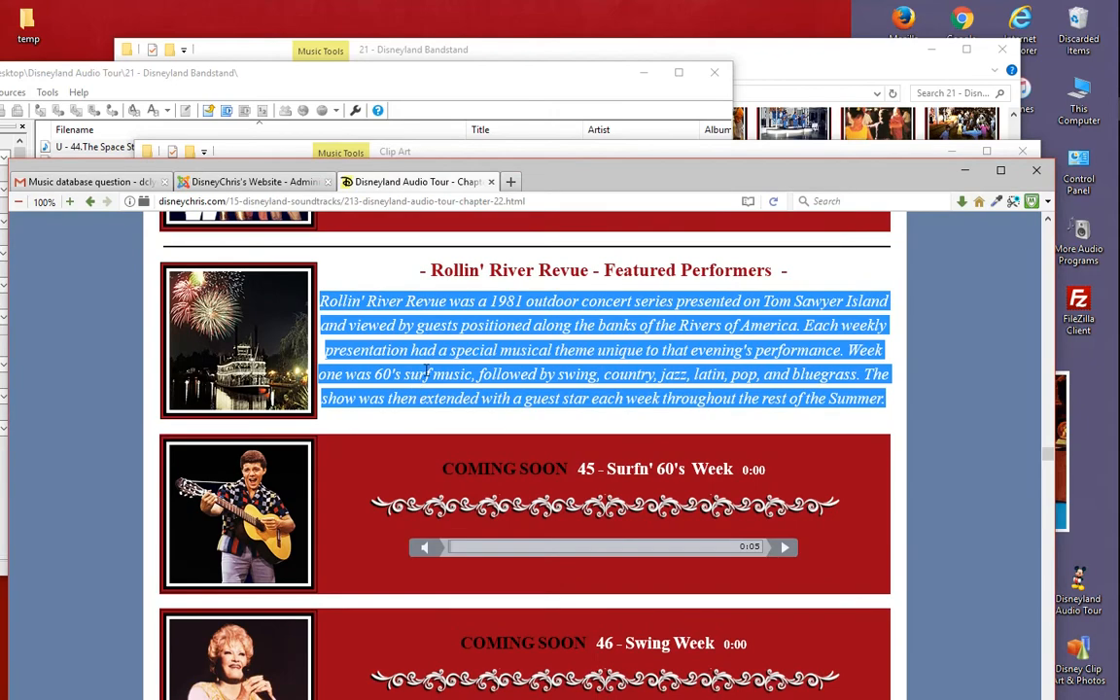
pyautogui.click(425, 370)
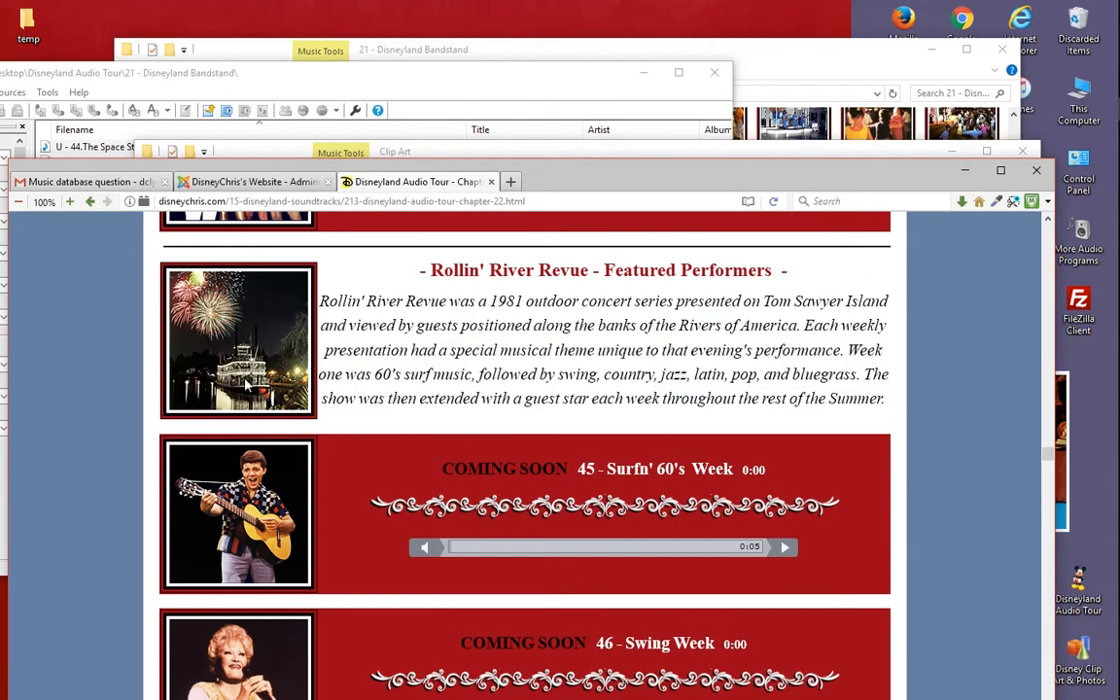
pyautogui.scroll(5, 623, 408)
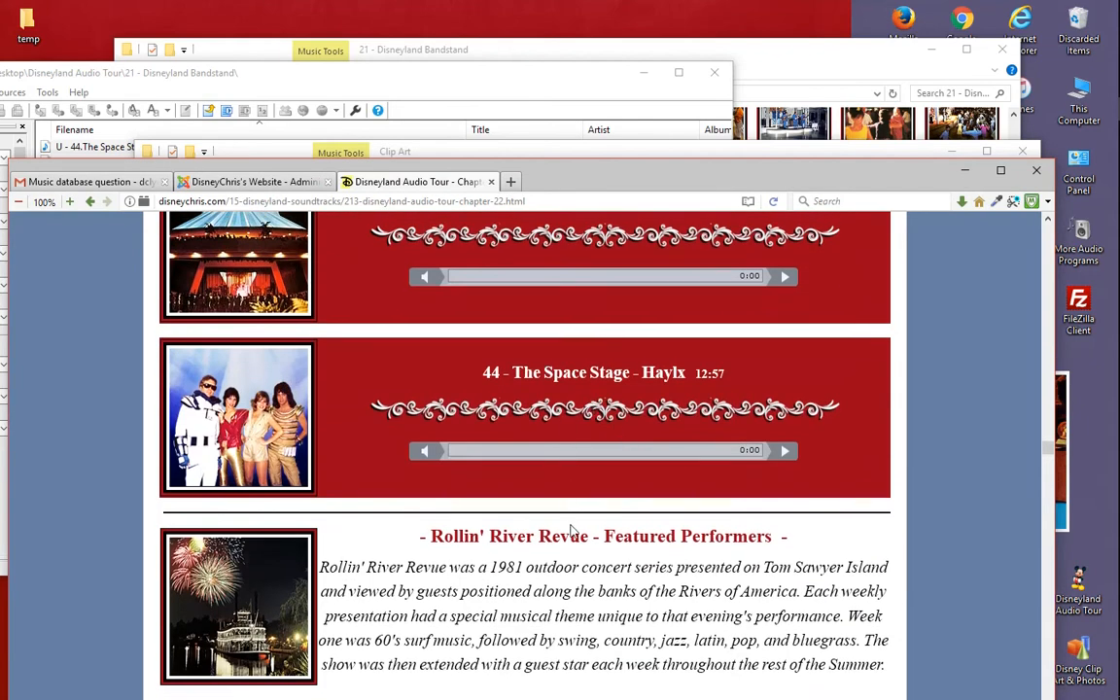
pyautogui.scroll(-5, 578, 540)
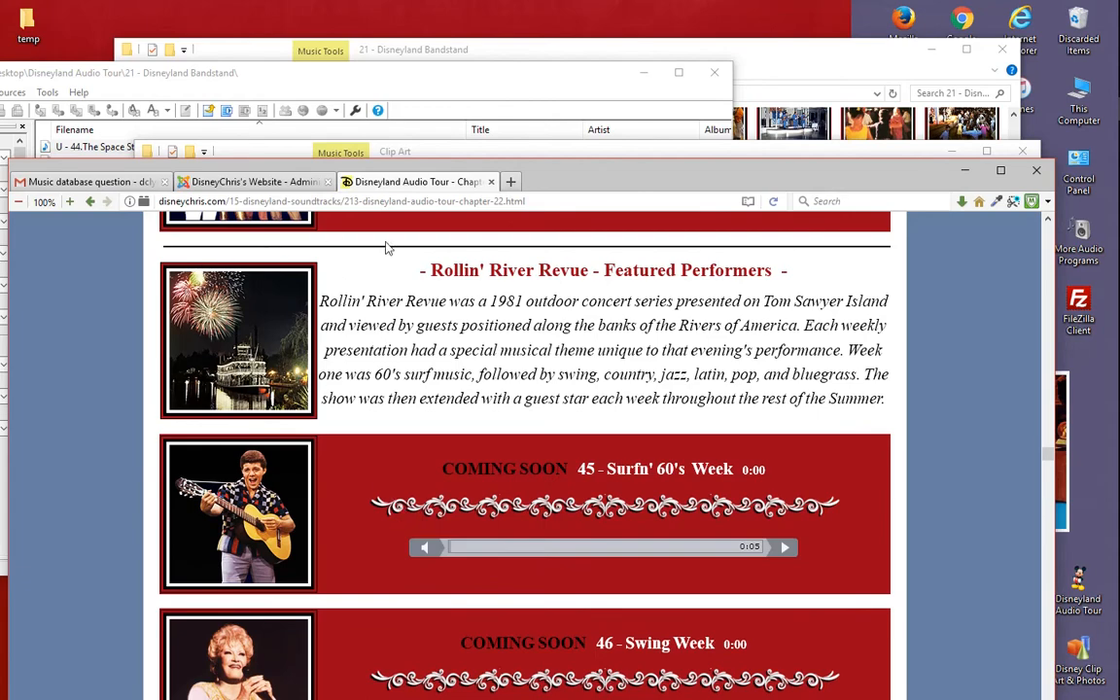
pyautogui.moveTo(631, 173); pyautogui.dragTo(632, 563)
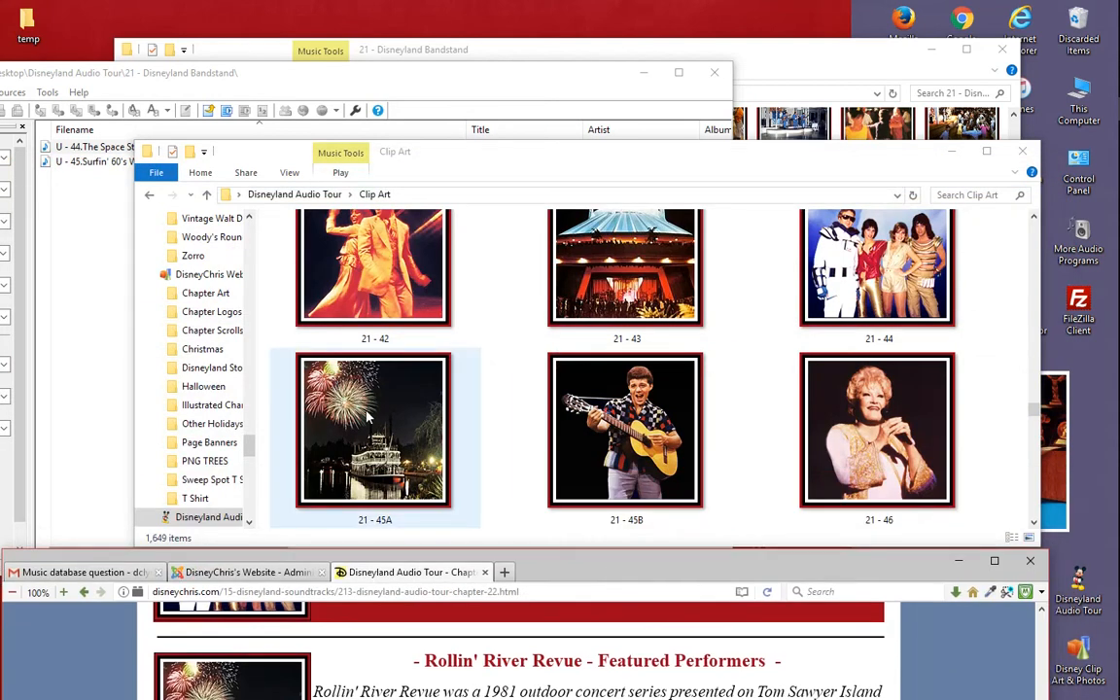
pyautogui.click(367, 416)
pyautogui.click(595, 379)
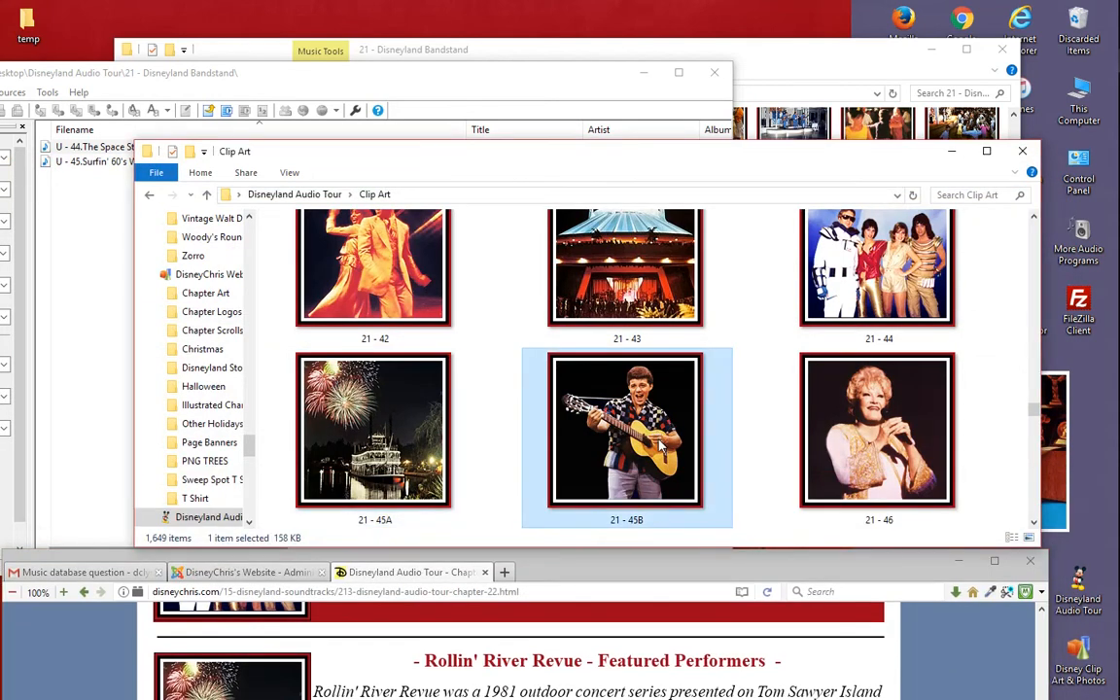
# - Look through the chapter web page from Swing Week down to the Big Bands in Disneyland concert series section
pyautogui.moveTo(657, 573); pyautogui.dragTo(698, 125)
pyautogui.scroll(-10, 479, 427)
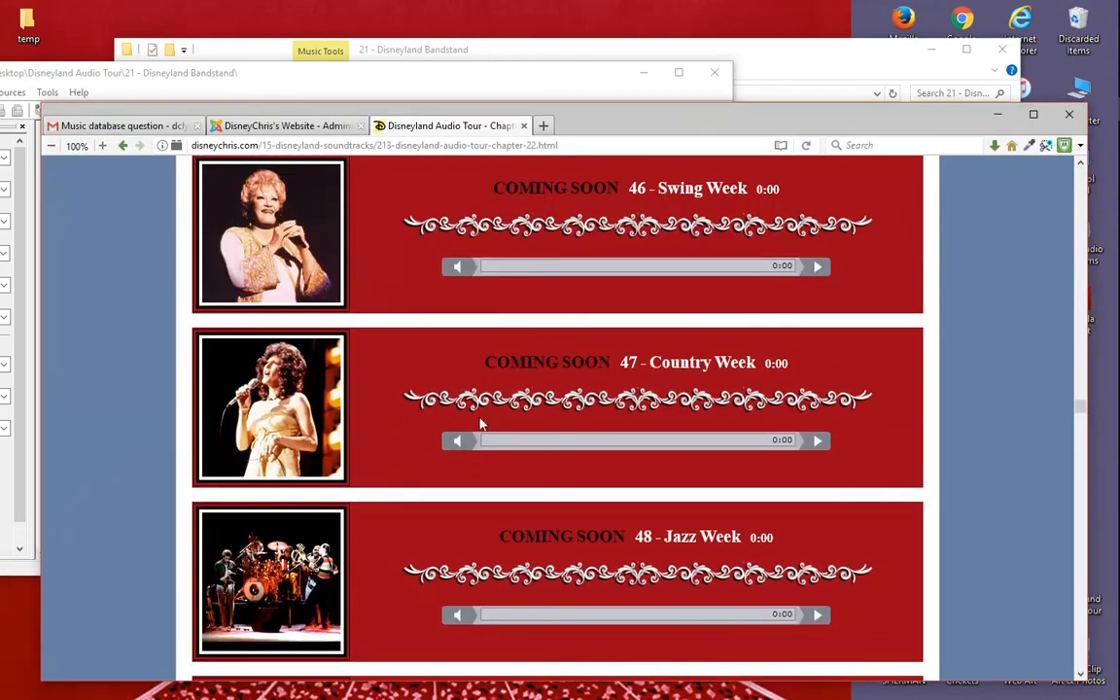
pyautogui.scroll(-6, 479, 427)
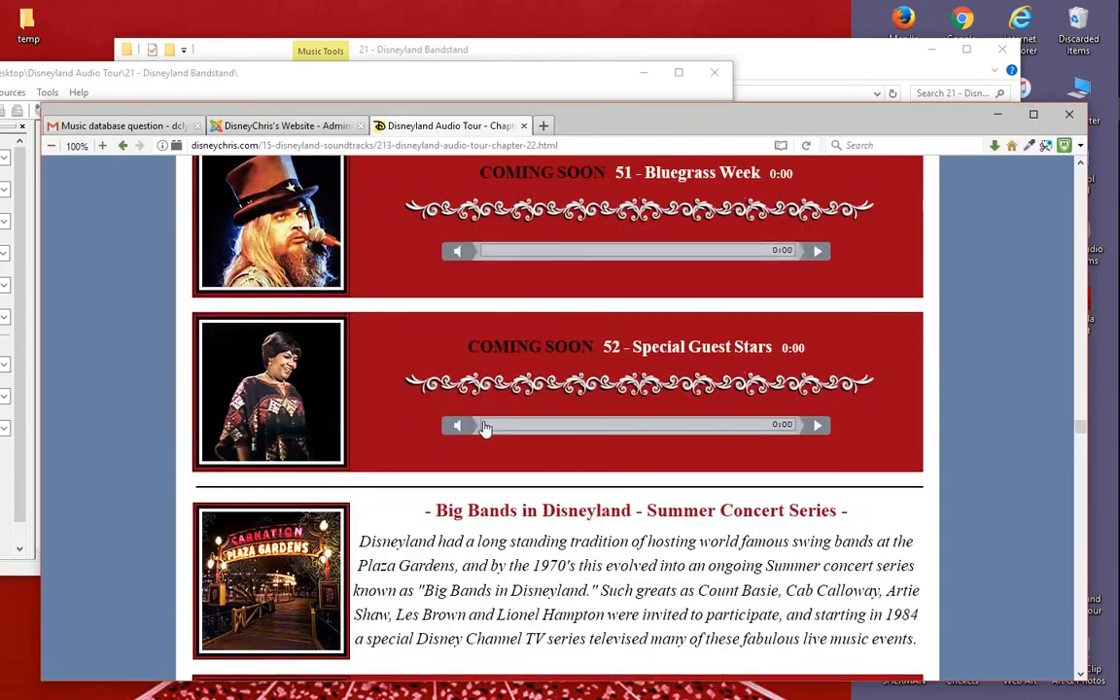
pyautogui.scroll(-3, 496, 440)
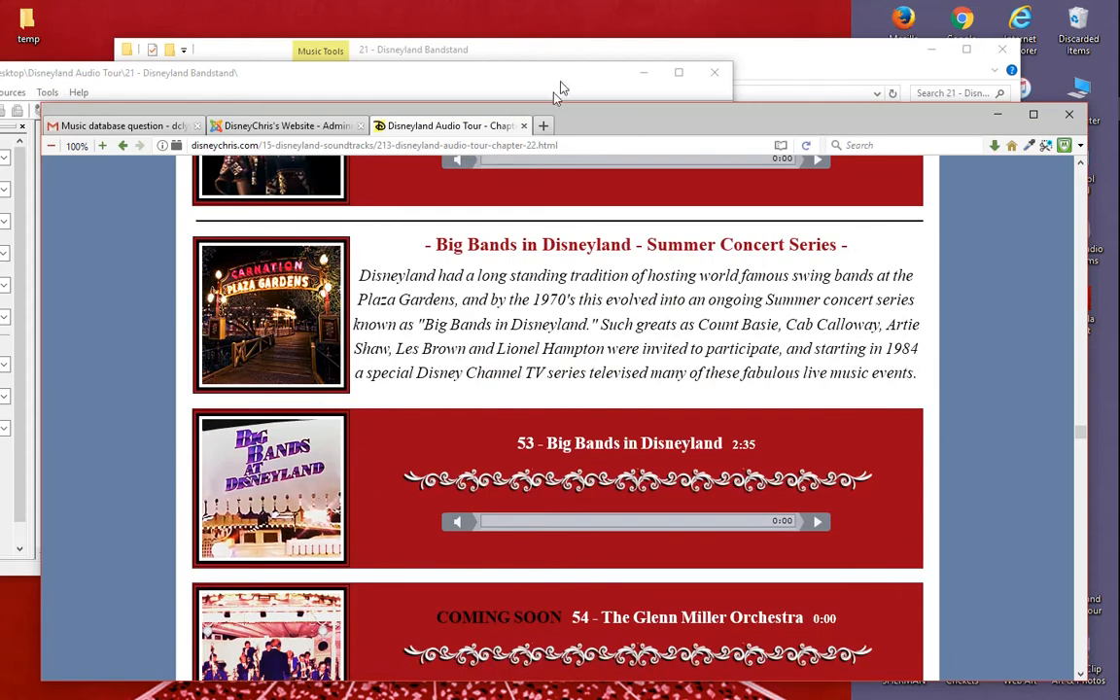
# - Move the Bandstand folder and browser windows aside and examine clip art images 21 - 53A and 21 - 53B
pyautogui.click(841, 63)
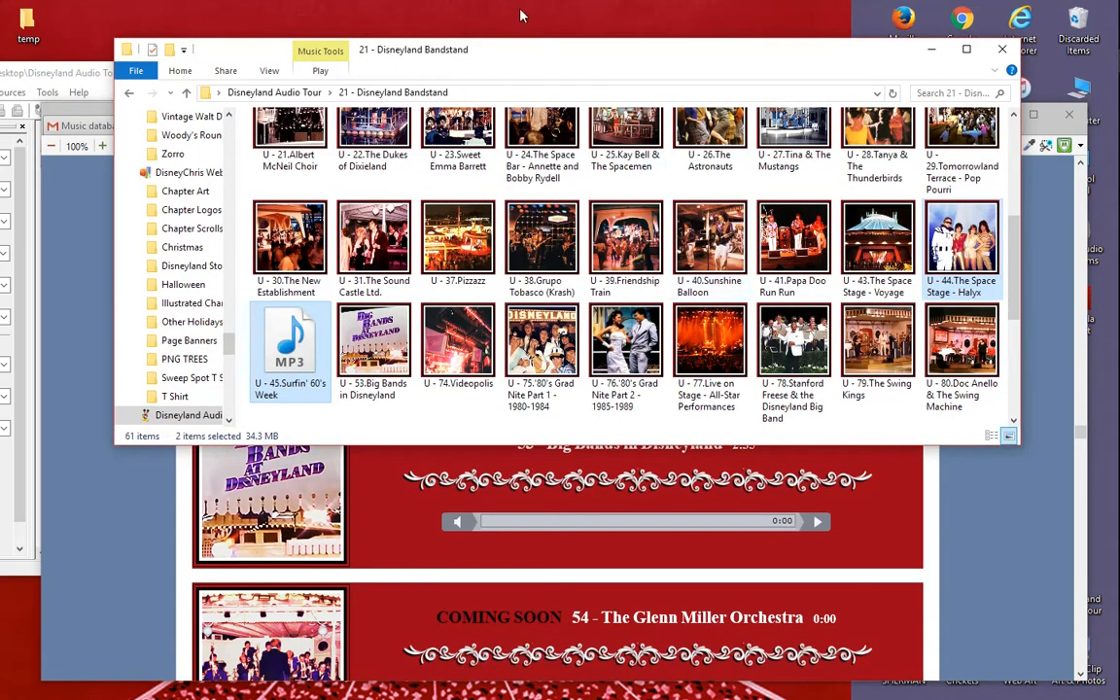
pyautogui.moveTo(570, 55); pyautogui.dragTo(484, 344)
pyautogui.moveTo(658, 124); pyautogui.dragTo(365, 492)
pyautogui.click(581, 166)
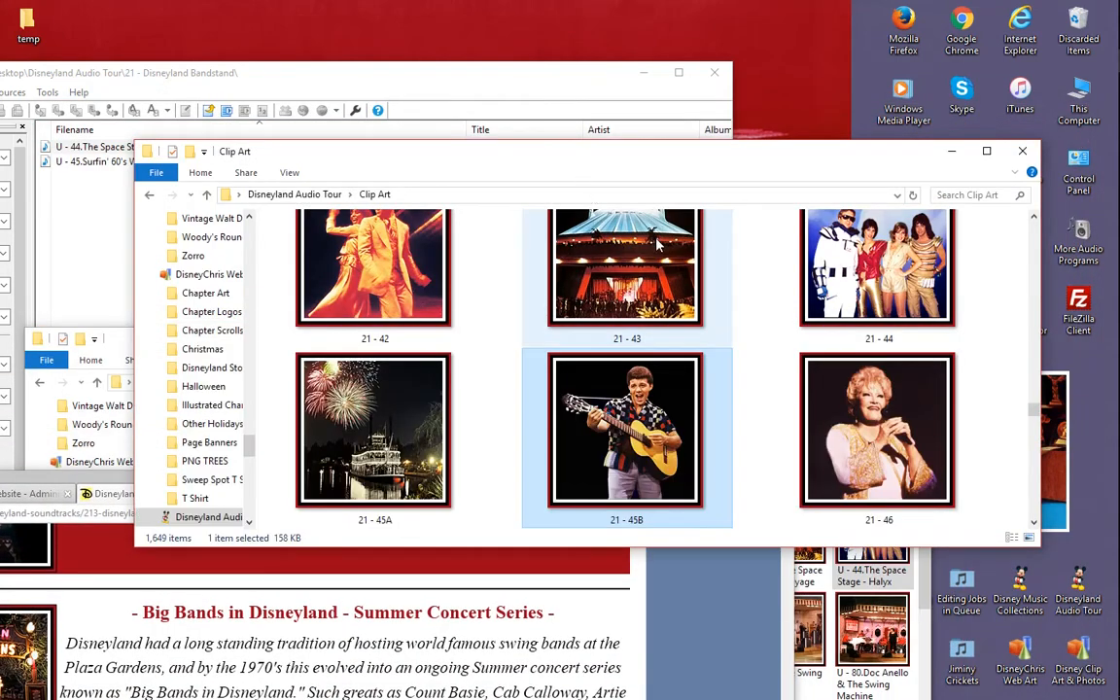
pyautogui.scroll(-2, 657, 248)
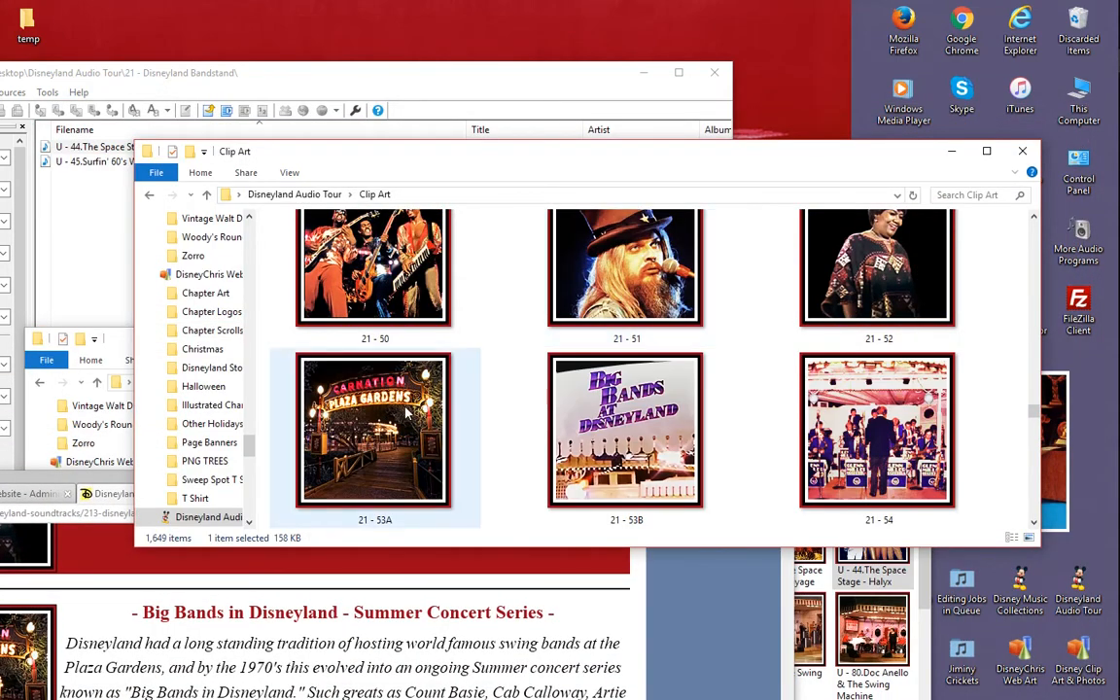
pyautogui.click(369, 375)
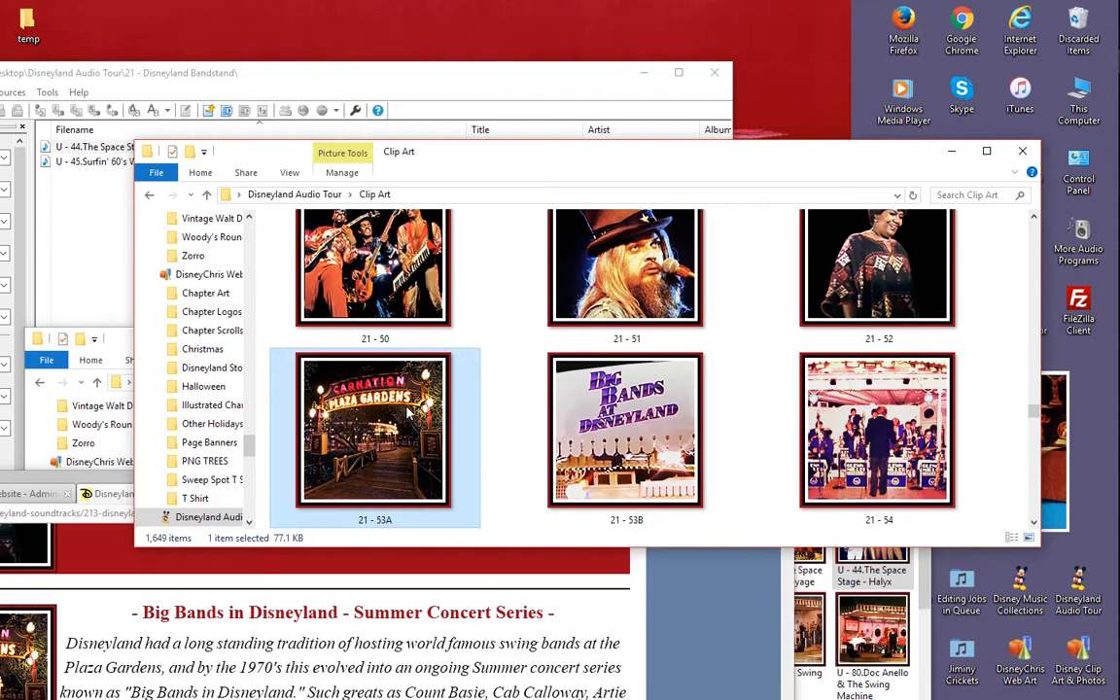
pyautogui.click(629, 429)
# - Select the 21 - 45B clip art picture and arrange the Clip Art window beside Mp3tag's exposed cover art preview
pyautogui.scroll(2, 520, 300)
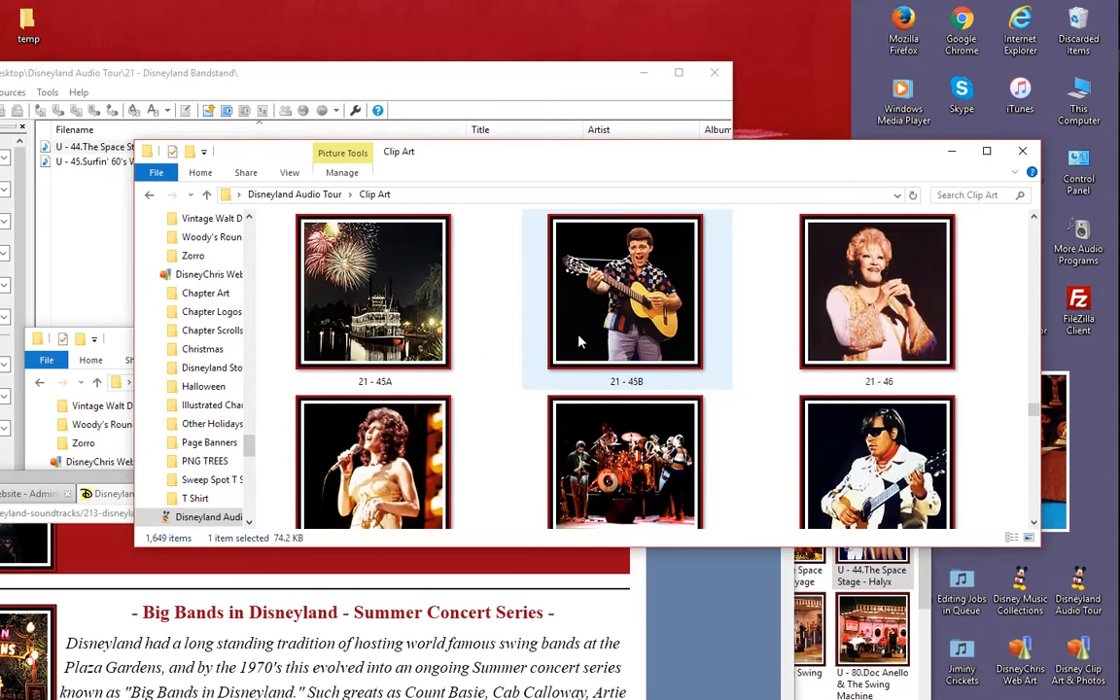
pyautogui.click(572, 382)
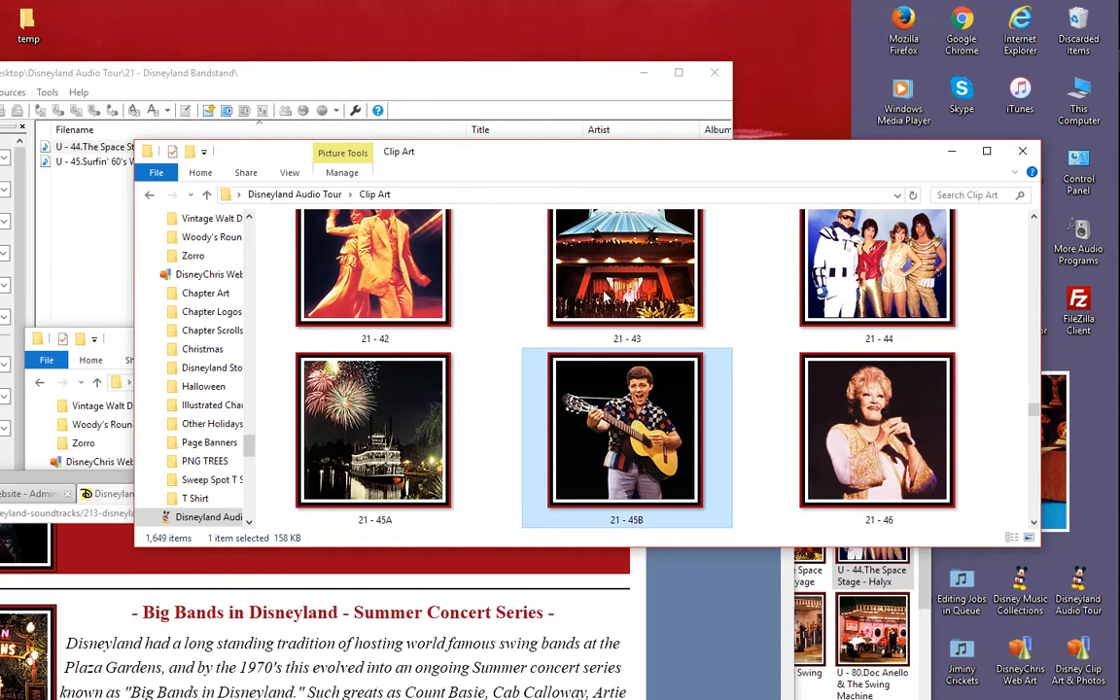
pyautogui.moveTo(464, 75); pyautogui.dragTo(621, 59)
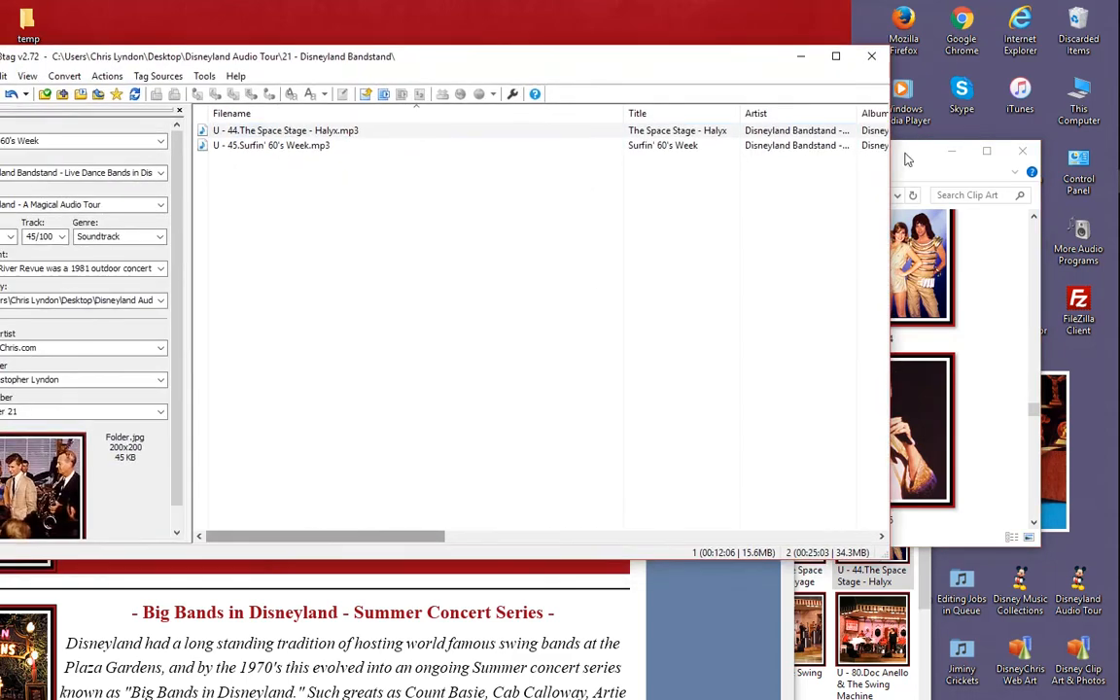
pyautogui.moveTo(898, 158); pyautogui.dragTo(958, 154)
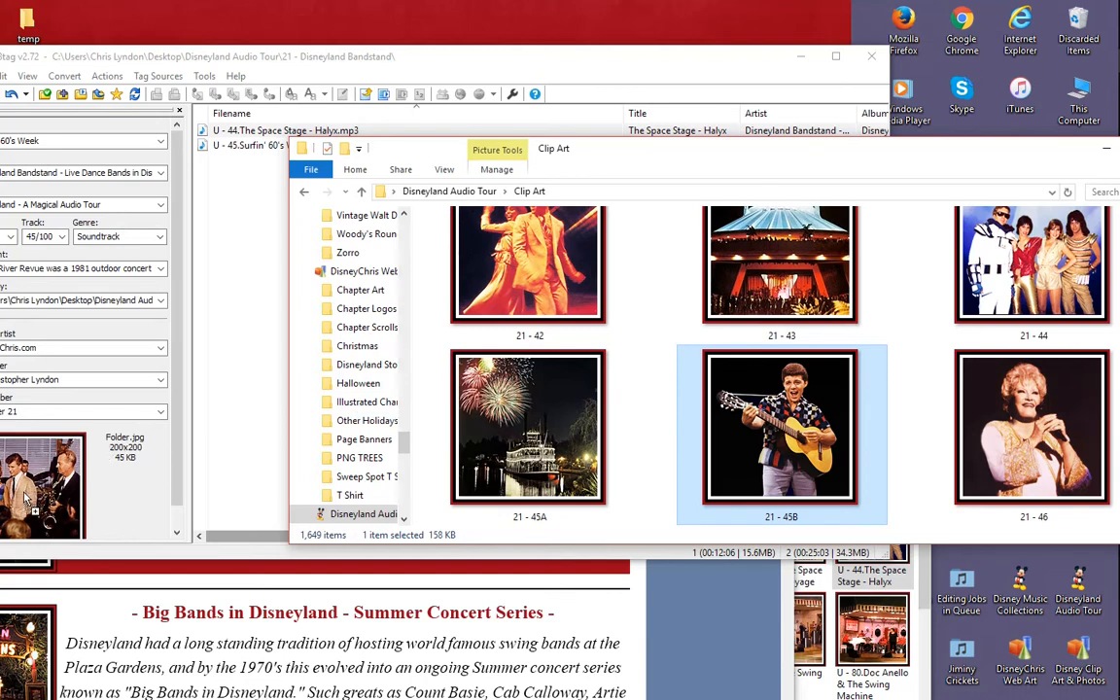
# - Replace the cover art of U - 45.Surfin' 60's Week.mp3 with clip art 21 - 45B, save the tag and close Mp3tag
pyautogui.moveTo(26, 497); pyautogui.dragTo(22, 444)
pyautogui.moveTo(252, 54); pyautogui.dragTo(396, 55)
pyautogui.click(385, 151)
pyautogui.click(409, 146)
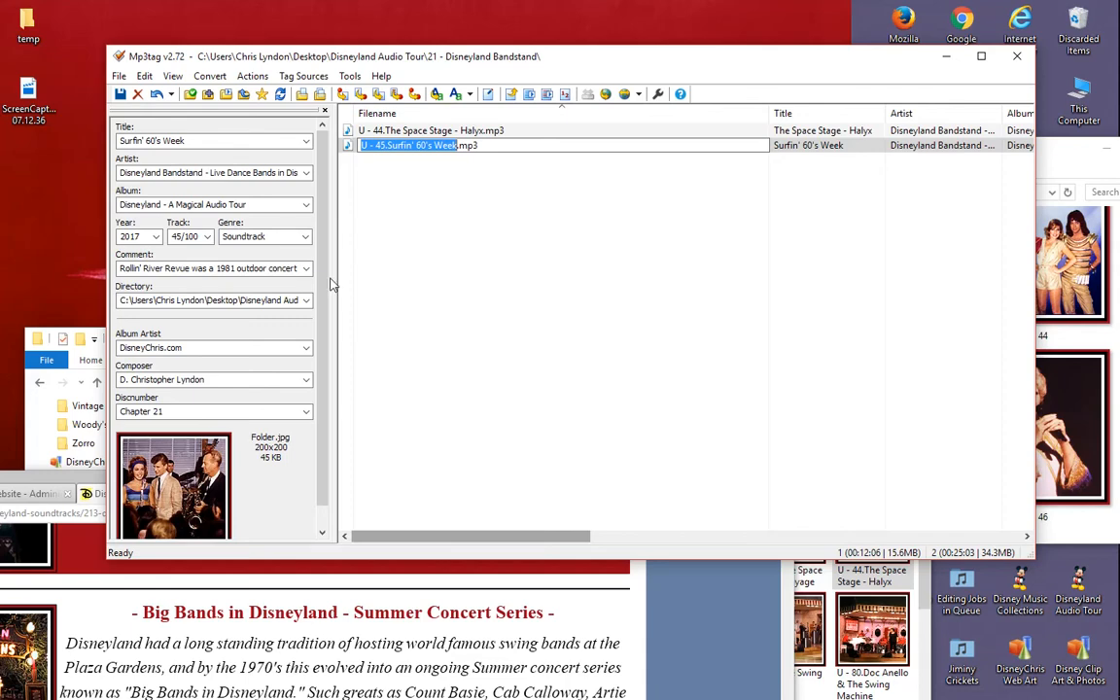
pyautogui.click(1066, 451)
pyautogui.moveTo(781, 426); pyautogui.dragTo(155, 433)
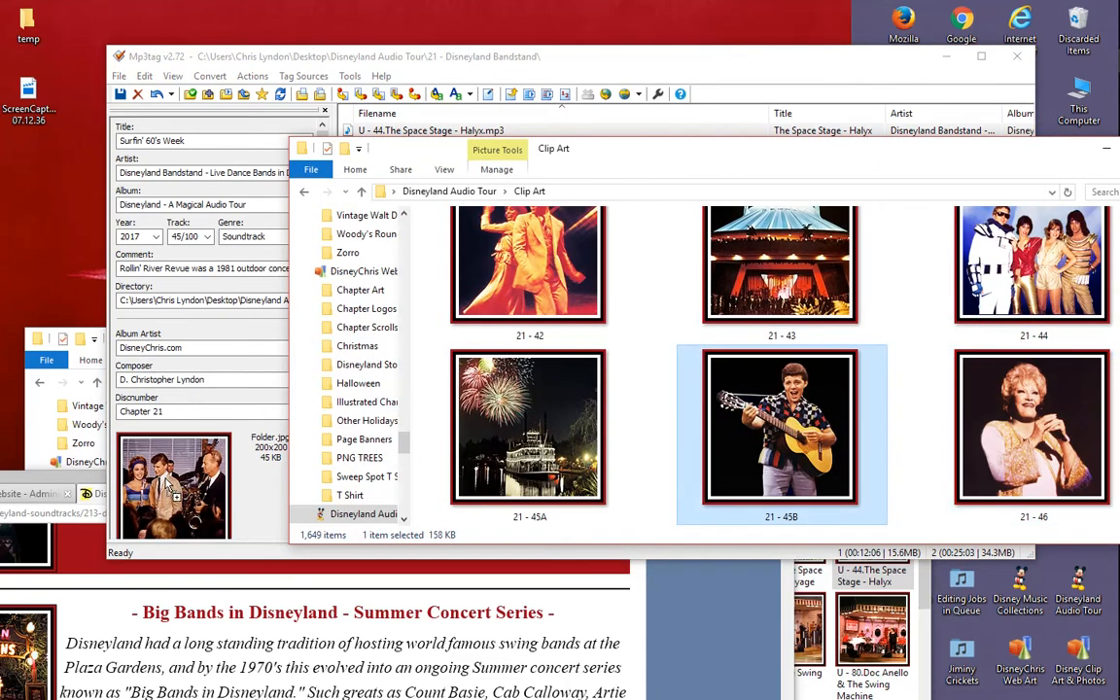
pyautogui.click(119, 94)
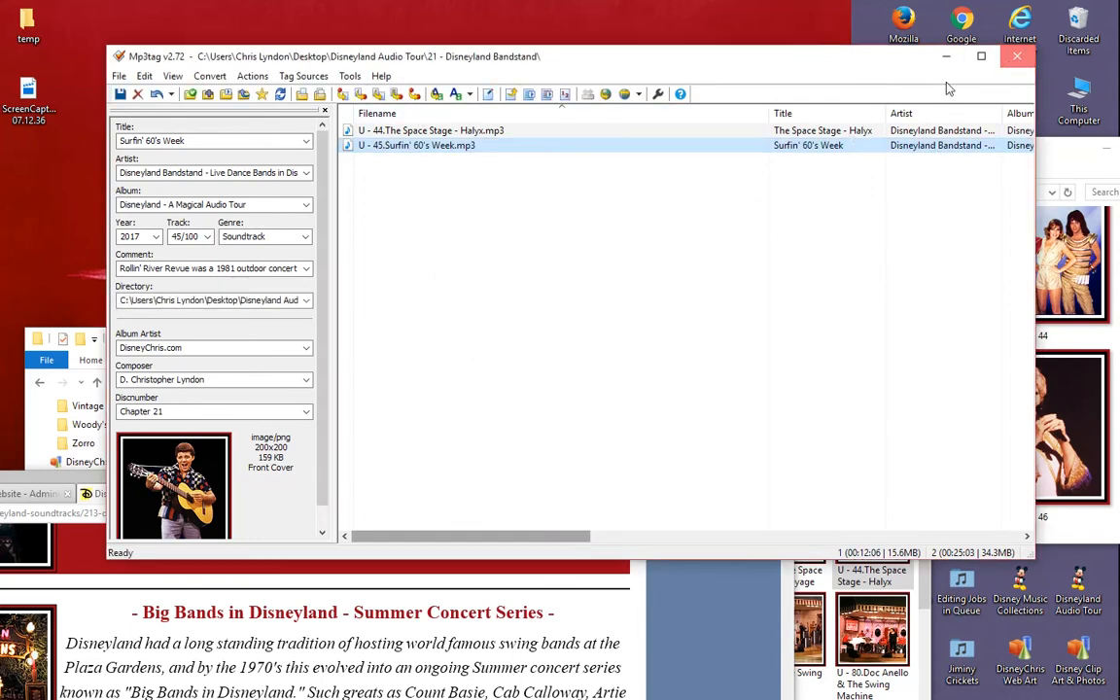
pyautogui.click(1017, 56)
# - Give U - 45.Surfin' 60's Week in the Bandstand folder a five-star rating in its file properties
pyautogui.moveTo(165, 348); pyautogui.dragTo(246, 141)
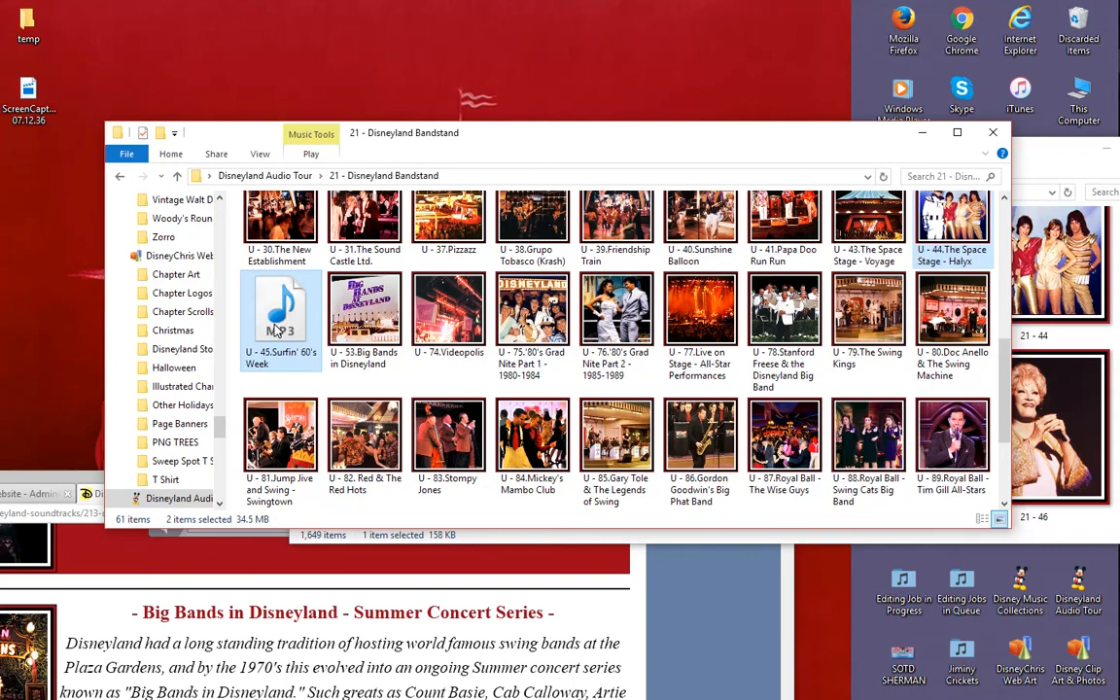
pyautogui.click(309, 333)
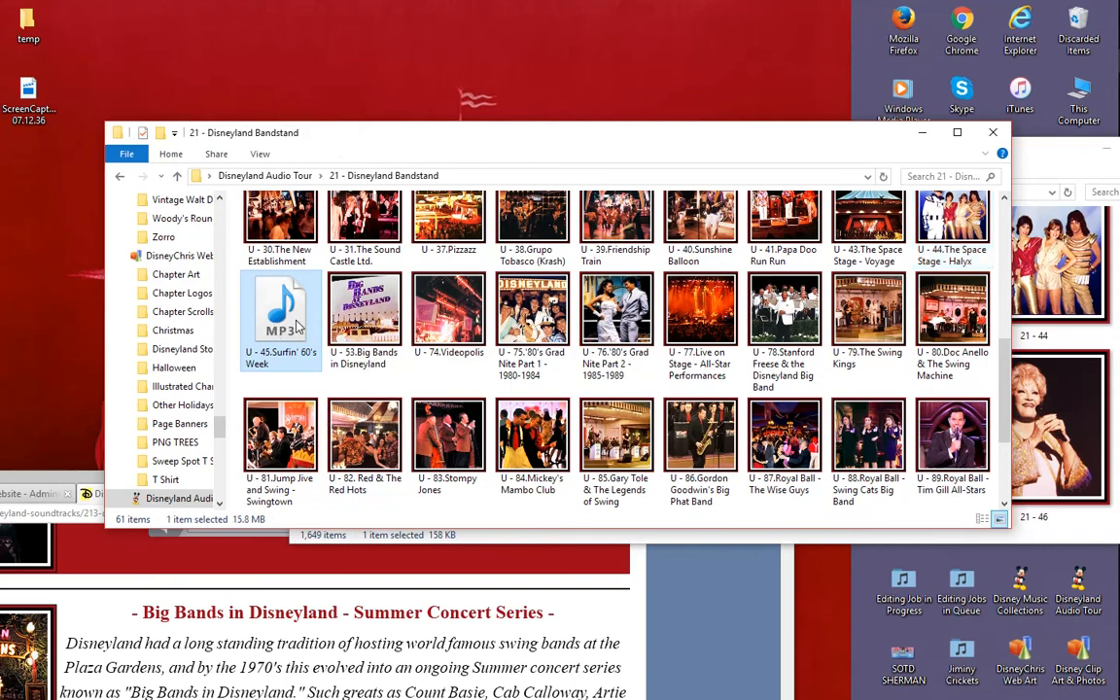
pyautogui.rightClick(288, 316)
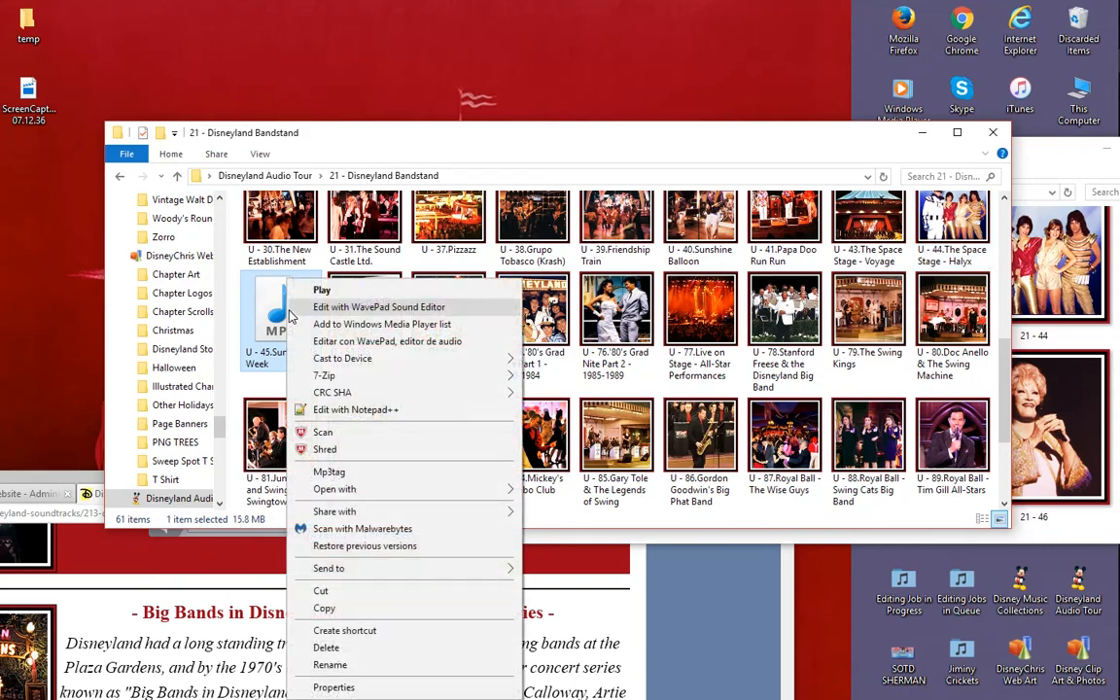
pyautogui.click(403, 686)
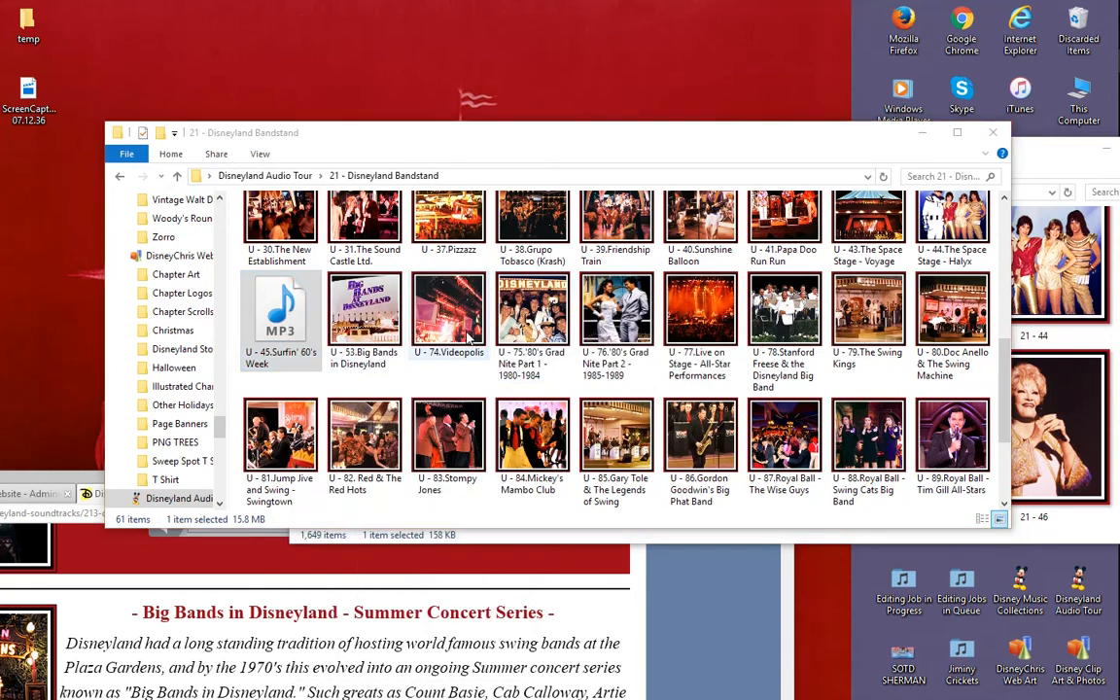
pyautogui.moveTo(420, 310); pyautogui.dragTo(531, 222)
pyautogui.click(509, 245)
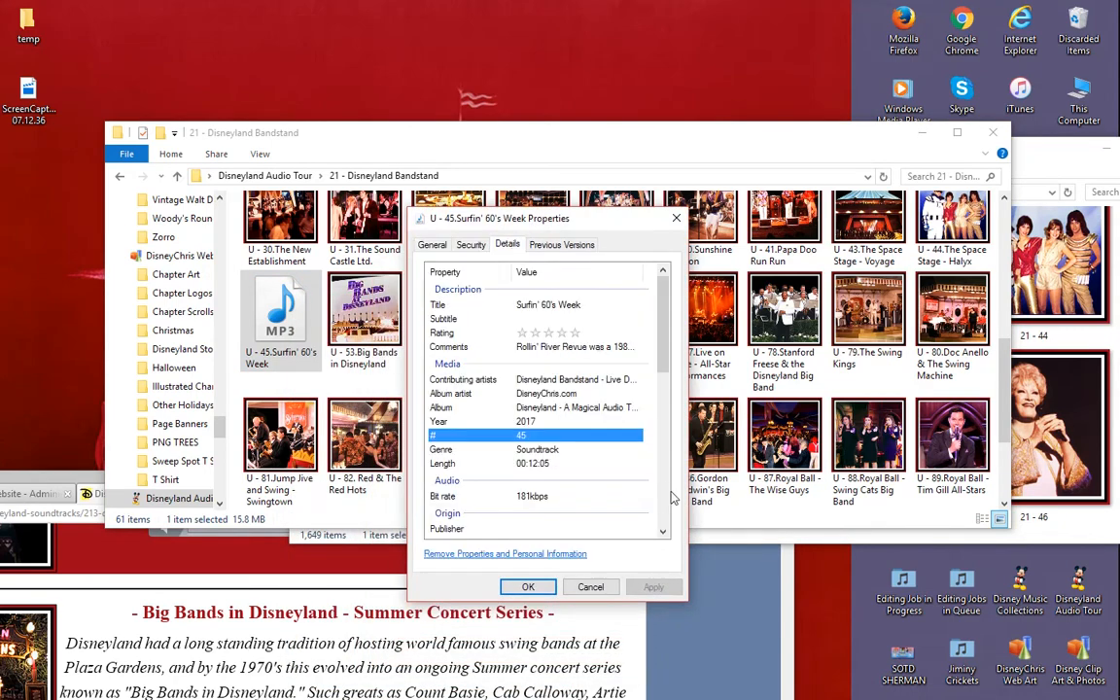
pyautogui.click(576, 334)
pyautogui.click(576, 335)
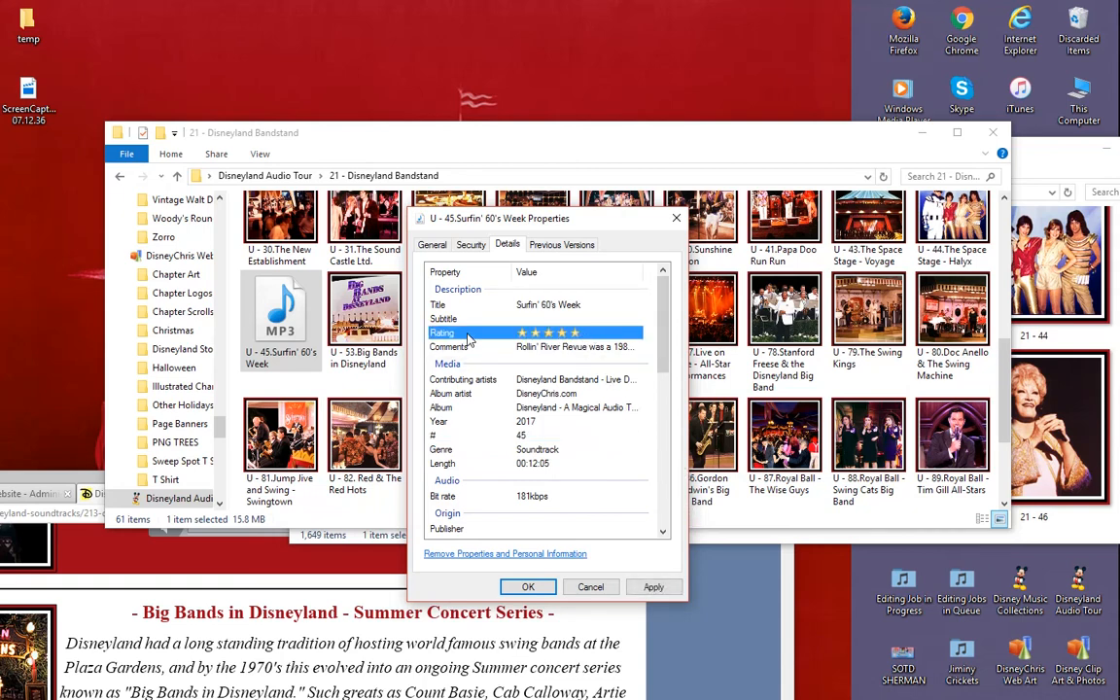
pyautogui.click(651, 589)
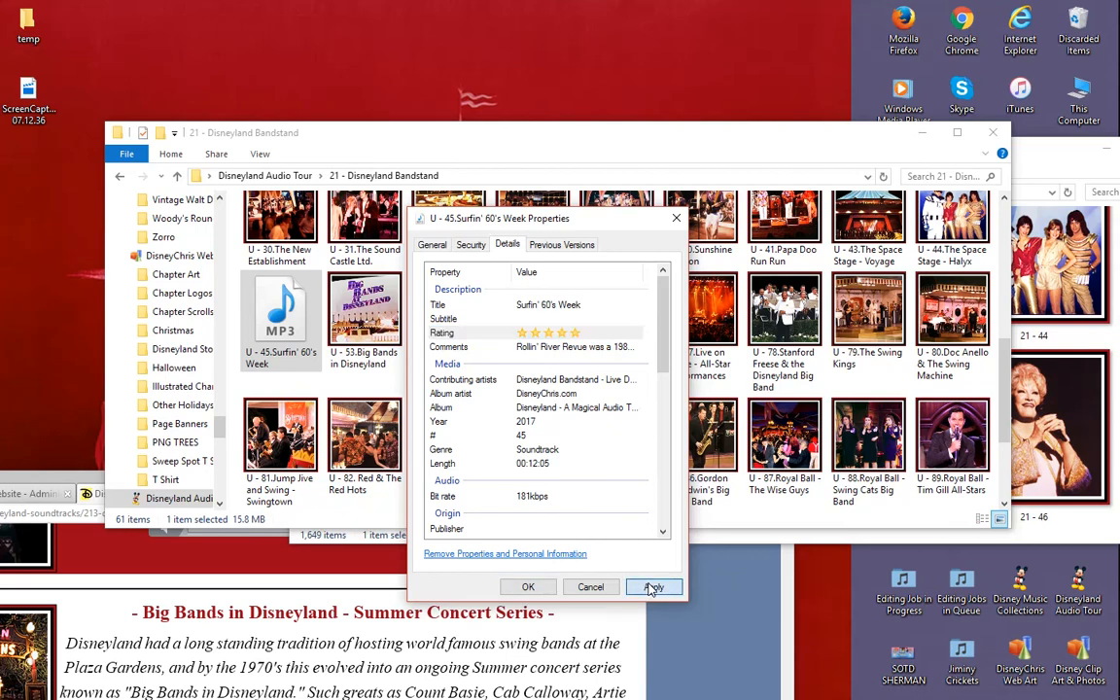
pyautogui.click(529, 587)
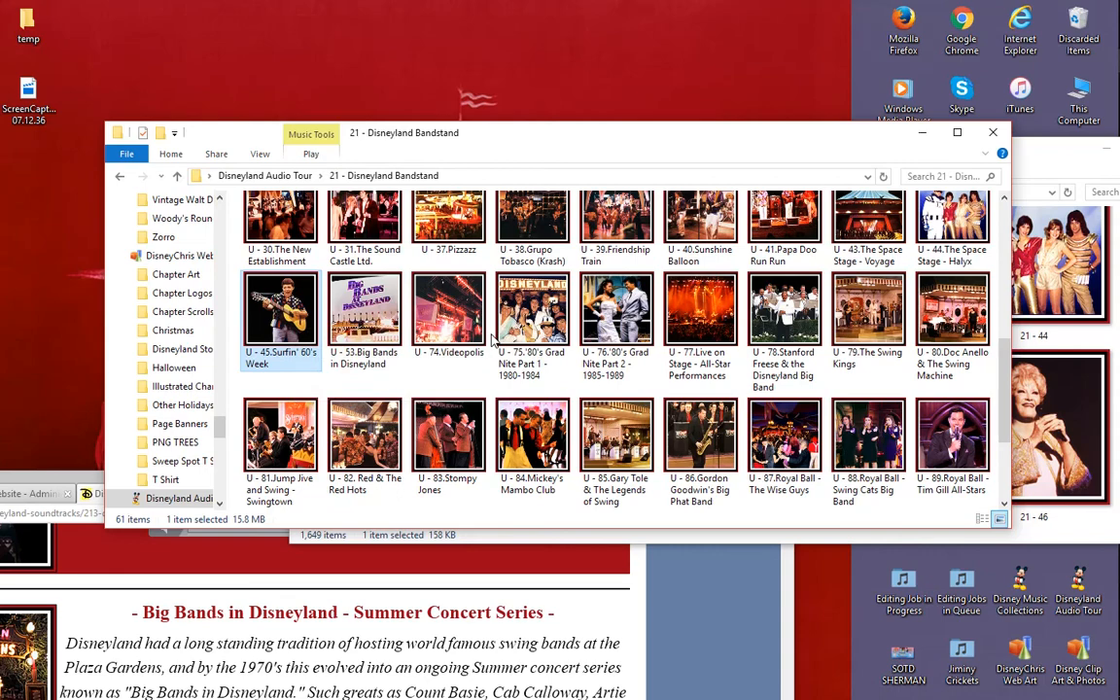
# - Return the Bandstand folder window to the Disneyland Audio Tour folder and move it aside
pyautogui.moveTo(692, 133)
pyautogui.mouseDown()
pyautogui.moveTo(662, 137)
pyautogui.moveTo(683, 150)
pyautogui.mouseUp()
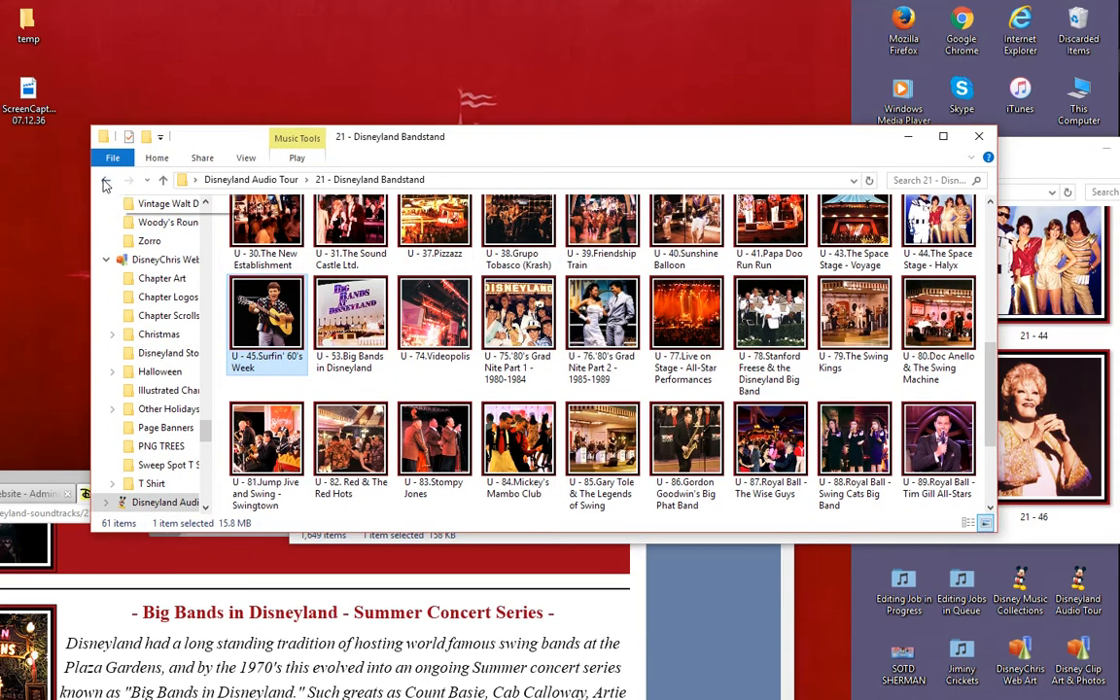
pyautogui.press('BackSpace')
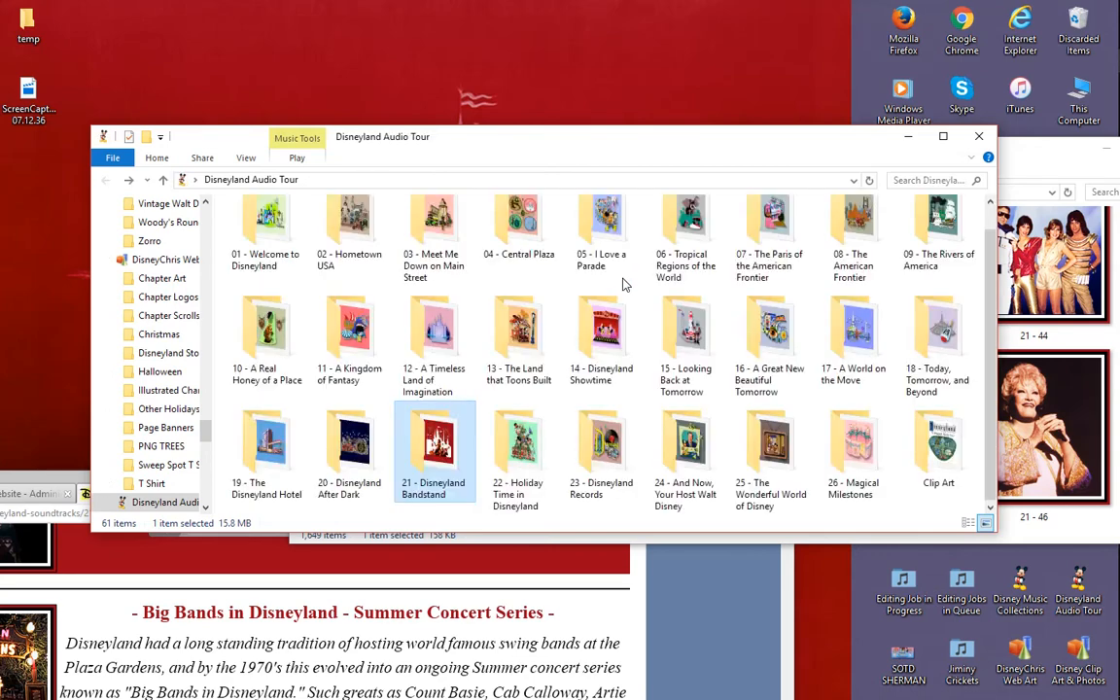
pyautogui.moveTo(825, 152); pyautogui.dragTo(752, 152)
# - Bring the Clip Art folder forward and look through the Chapter 21 pictures from 21 - 45A past 21 - 61
pyautogui.moveTo(976, 155); pyautogui.dragTo(803, 133)
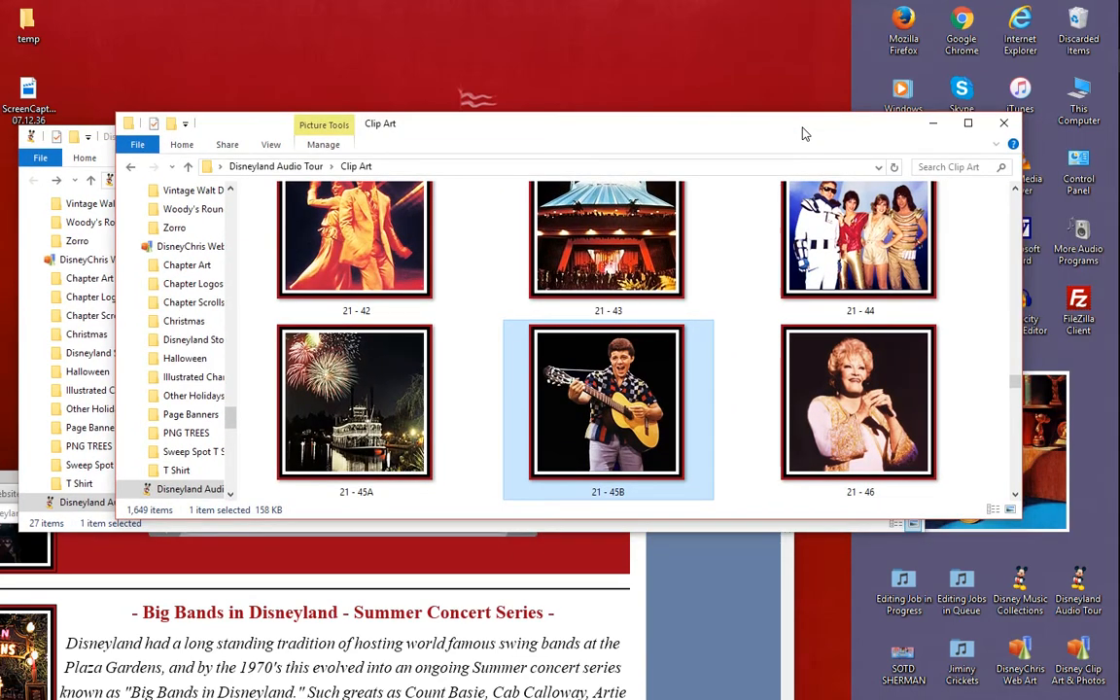
pyautogui.scroll(-2, 686, 269)
pyautogui.scroll(2, 686, 270)
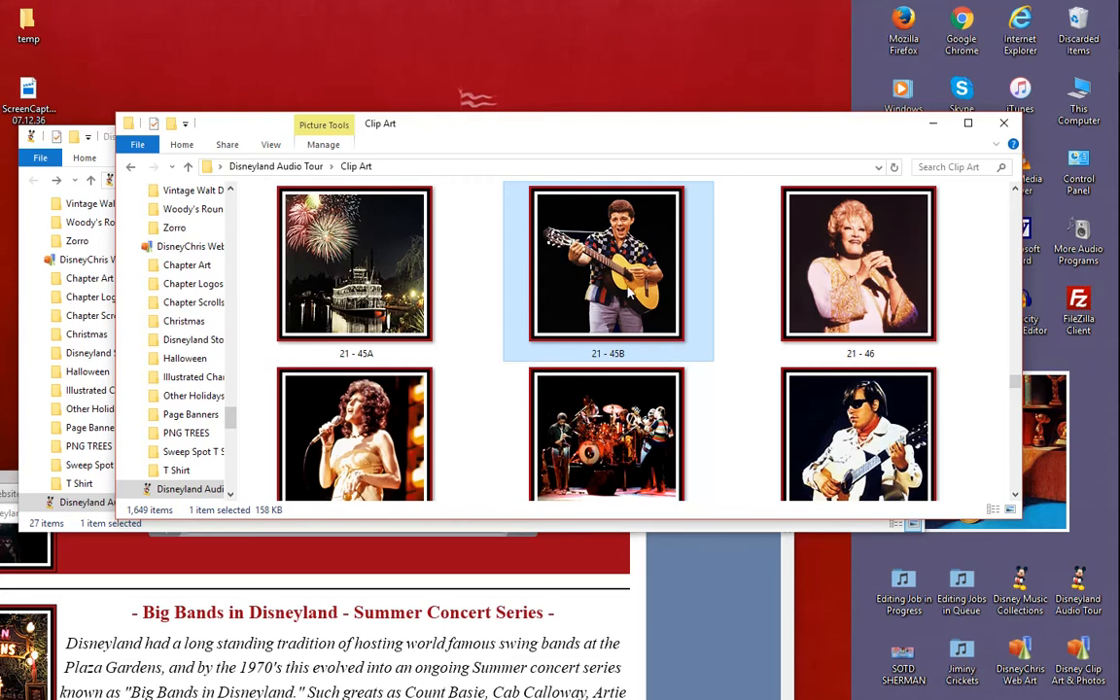
pyautogui.scroll(-5, 627, 311)
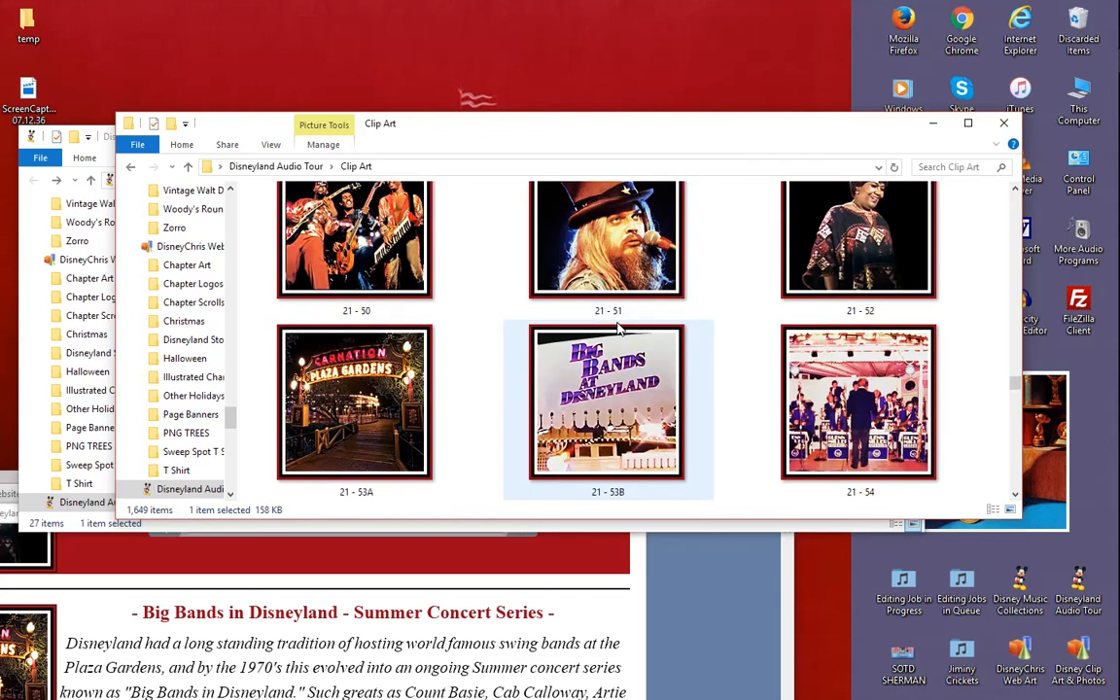
pyautogui.scroll(-8, 618, 330)
pyautogui.scroll(-5, 618, 331)
pyautogui.scroll(7, 618, 330)
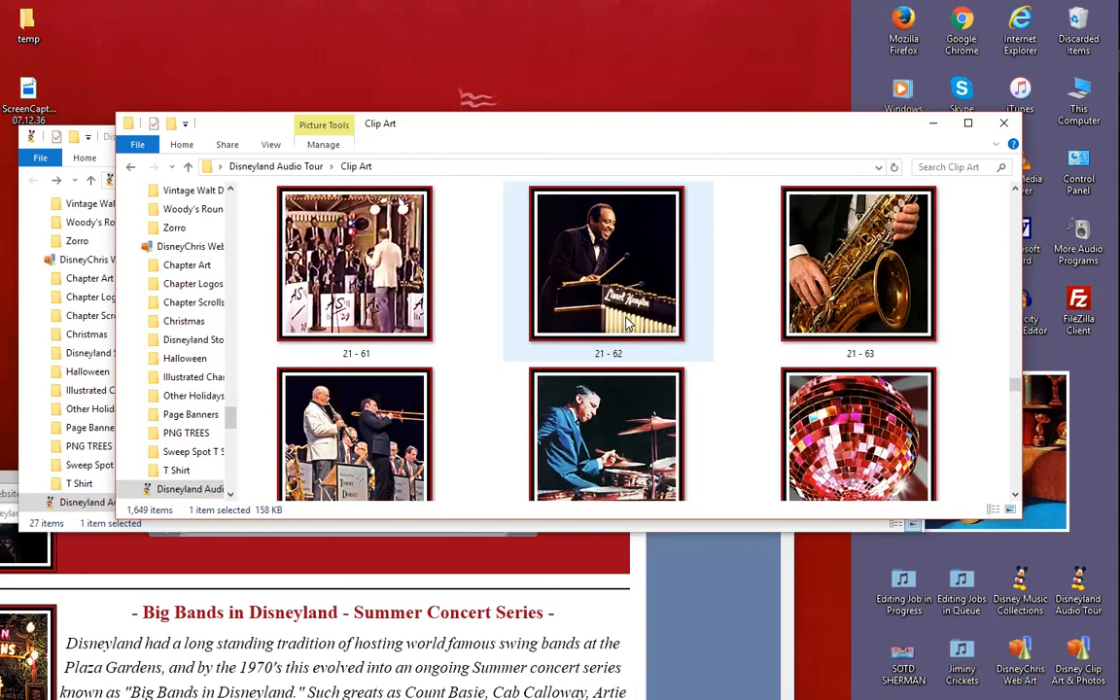
pyautogui.scroll(6, 630, 323)
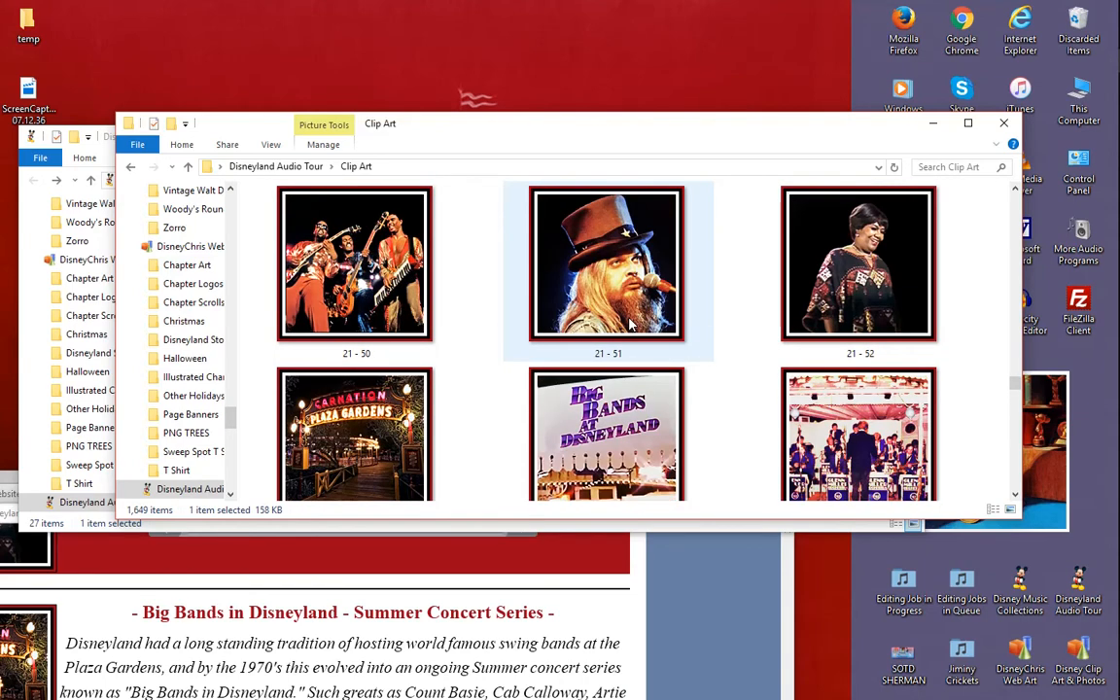
# - Switch to the browser and display the Chapter 21 article in the website's administrator editor
pyautogui.click(375, 645)
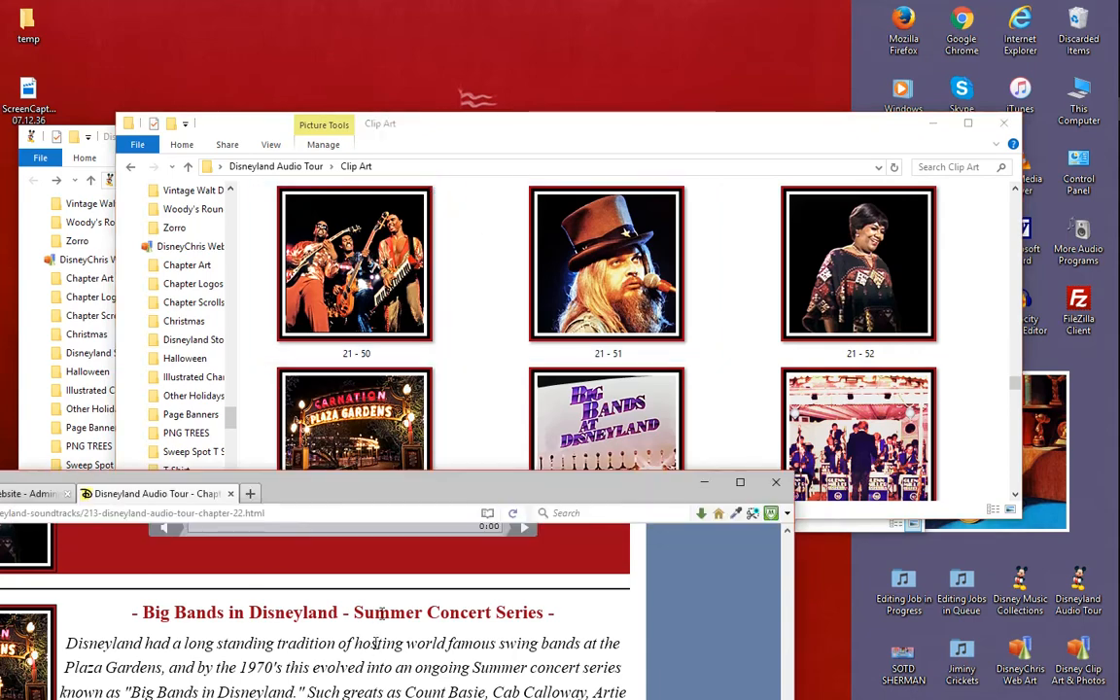
pyautogui.moveTo(369, 503); pyautogui.dragTo(685, 109)
pyautogui.click(294, 118)
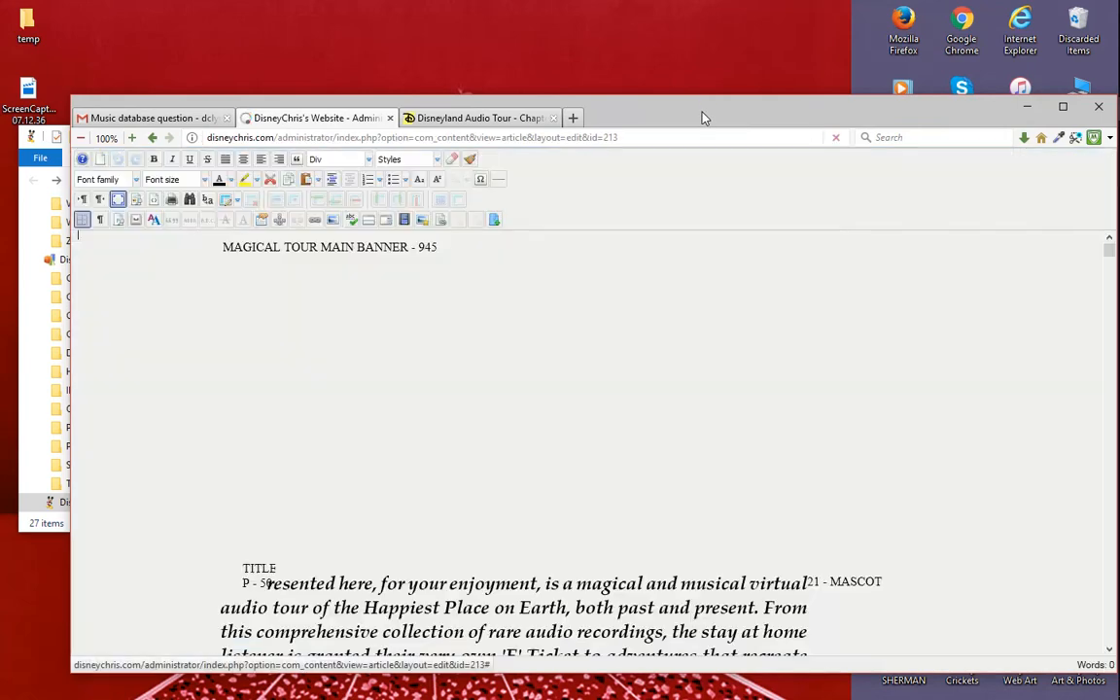
pyautogui.moveTo(703, 118); pyautogui.dragTo(678, 68)
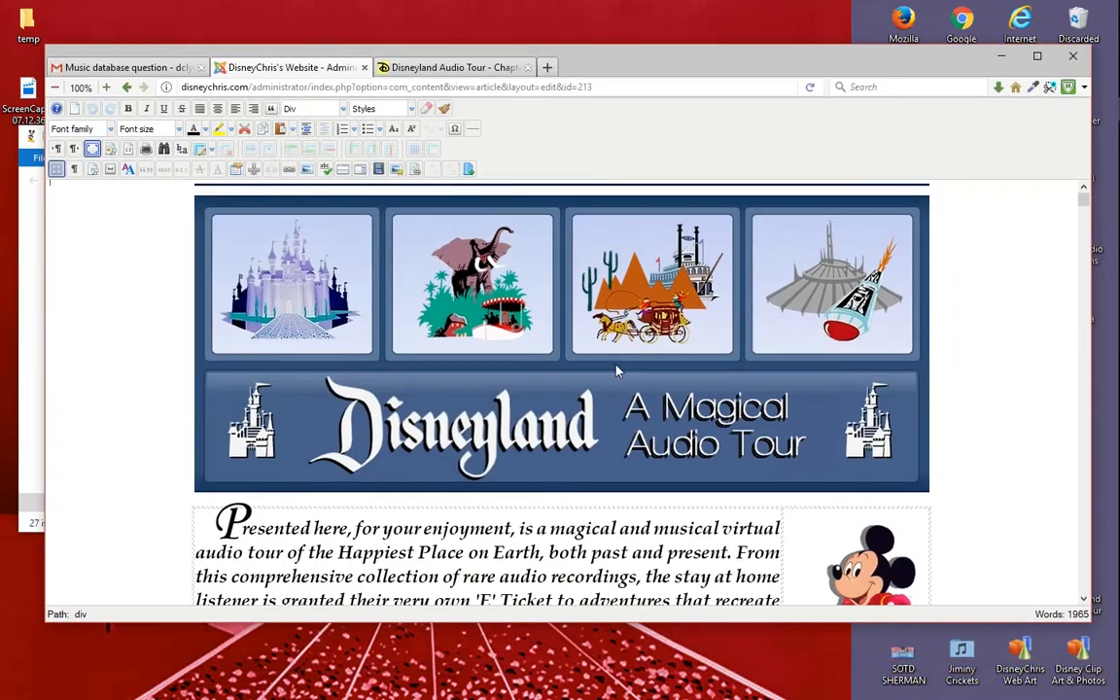
# - Examine the article's opening entries, from Carnation Plaza Gardens to the Tomorrowland Bandstand section
pyautogui.scroll(-15, 615, 370)
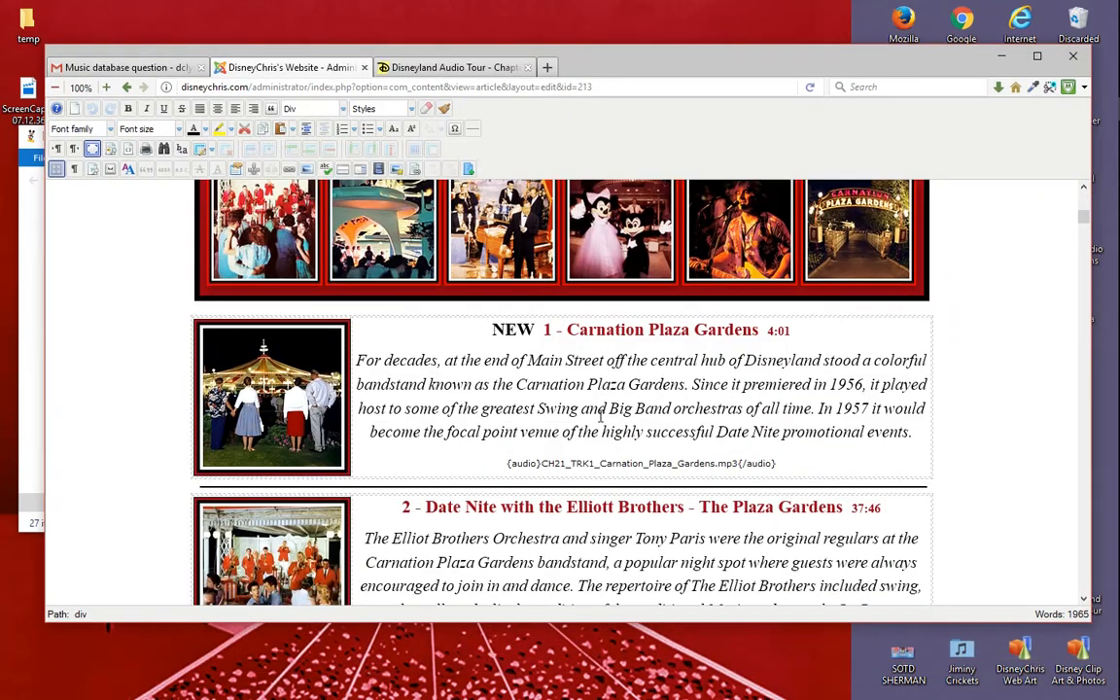
pyautogui.scroll(-5, 606, 465)
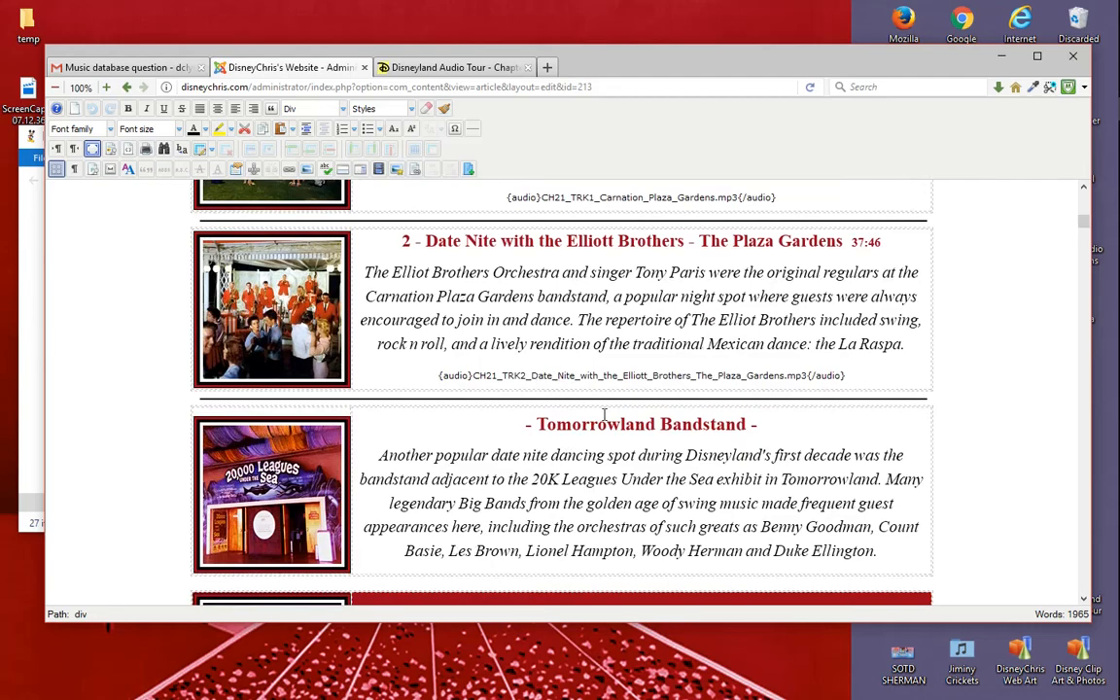
pyautogui.scroll(3, 605, 415)
pyautogui.scroll(-7, 719, 416)
pyautogui.scroll(1, 833, 418)
pyautogui.scroll(4, 833, 418)
pyautogui.click(929, 476)
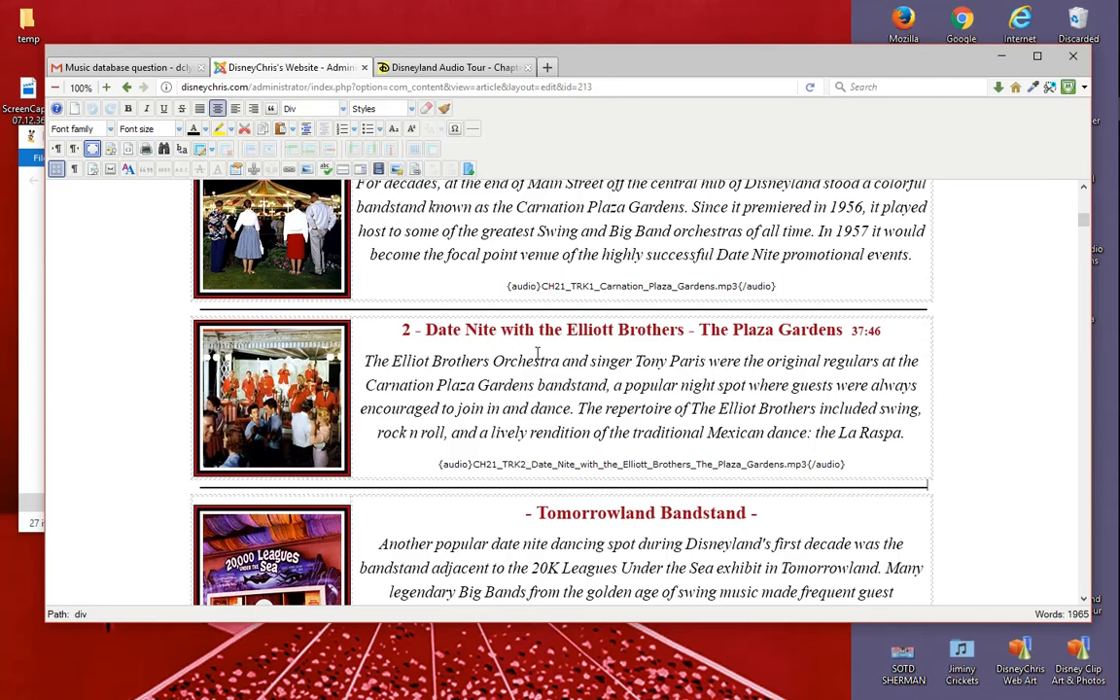
pyautogui.scroll(-6, 536, 353)
pyautogui.scroll(4, 564, 428)
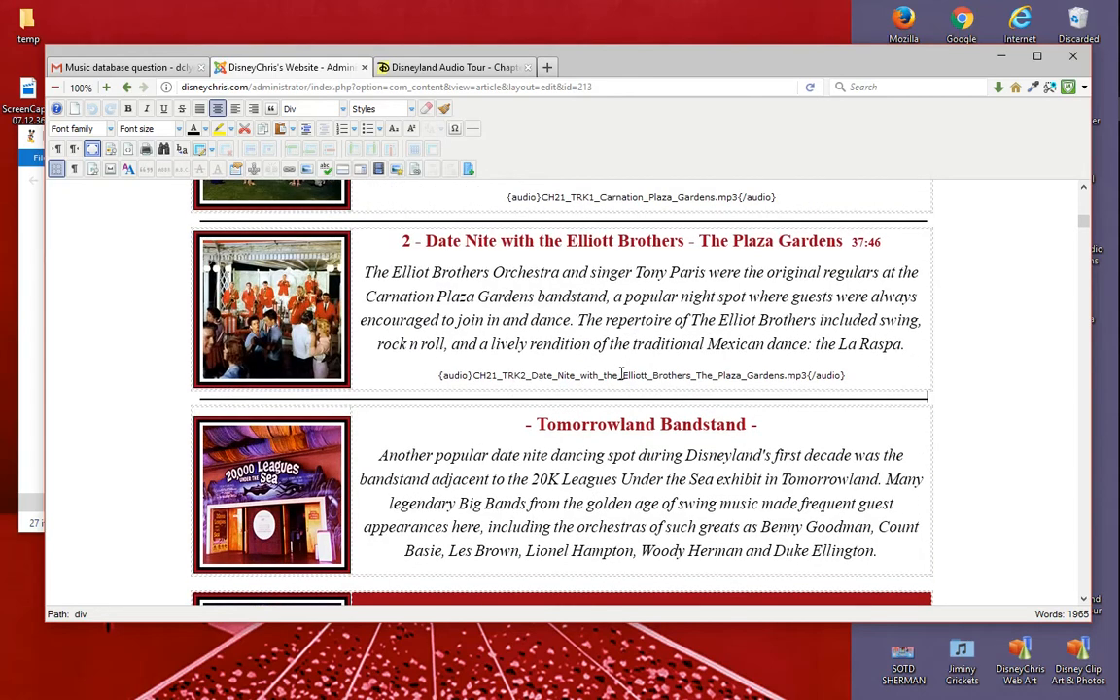
# - Examine how the orchestra tracks under Tomorrowland Bandstand are laid out, from Benny Goodman to Duke Ellington
pyautogui.scroll(-6, 657, 370)
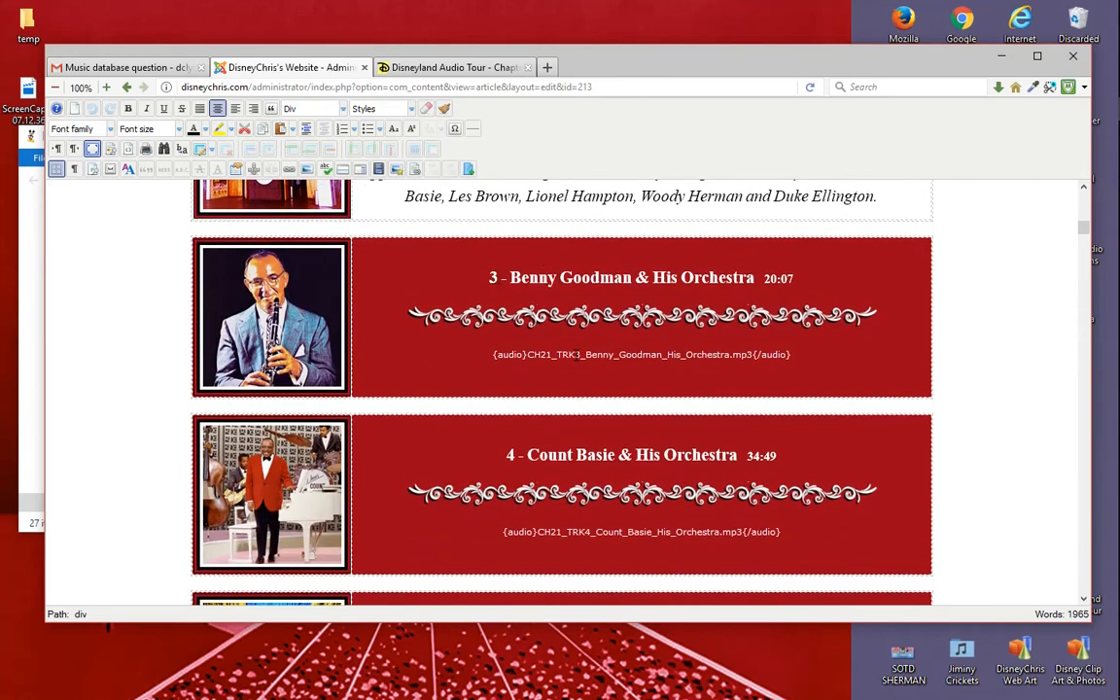
pyautogui.scroll(6, 610, 355)
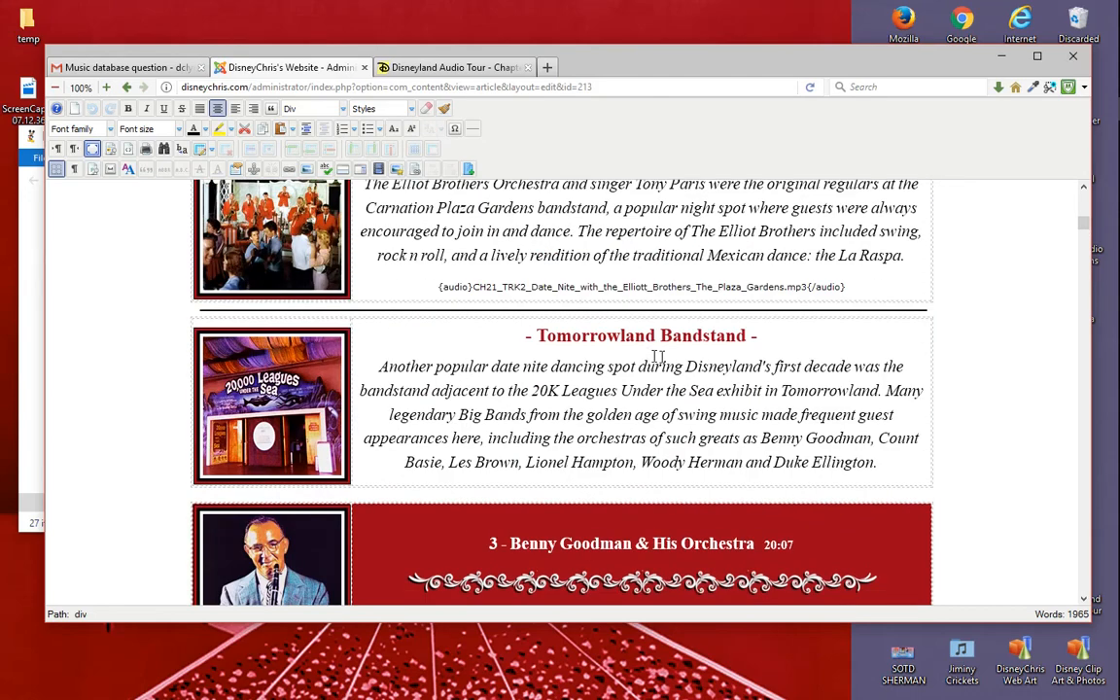
pyautogui.scroll(-7, 539, 339)
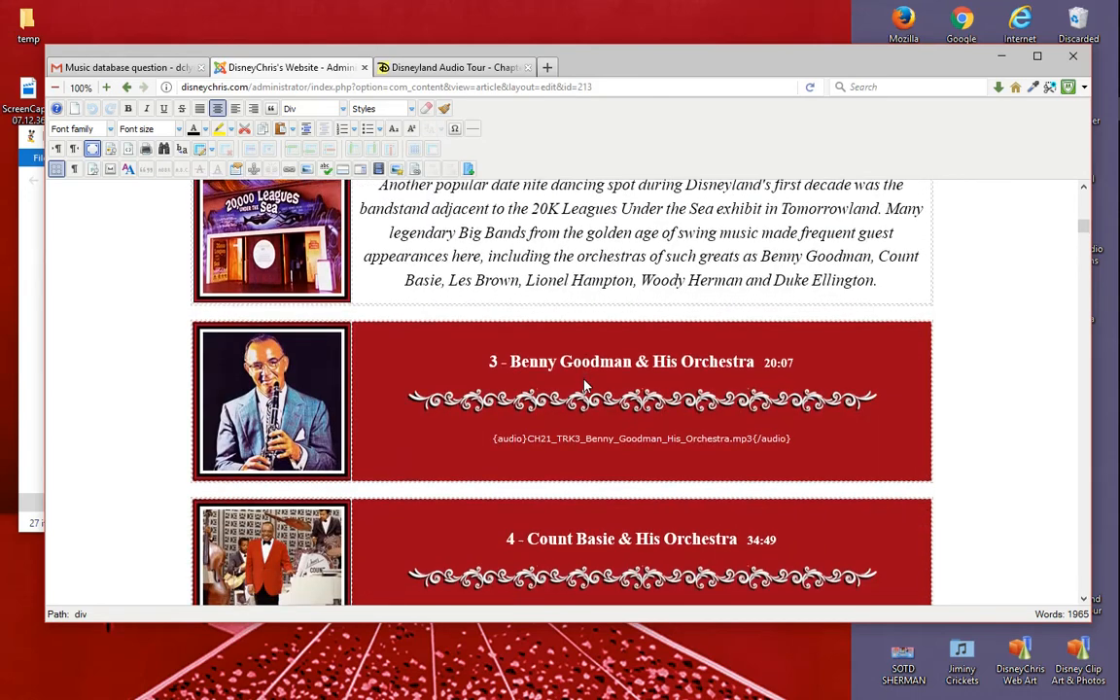
pyautogui.scroll(-10, 612, 455)
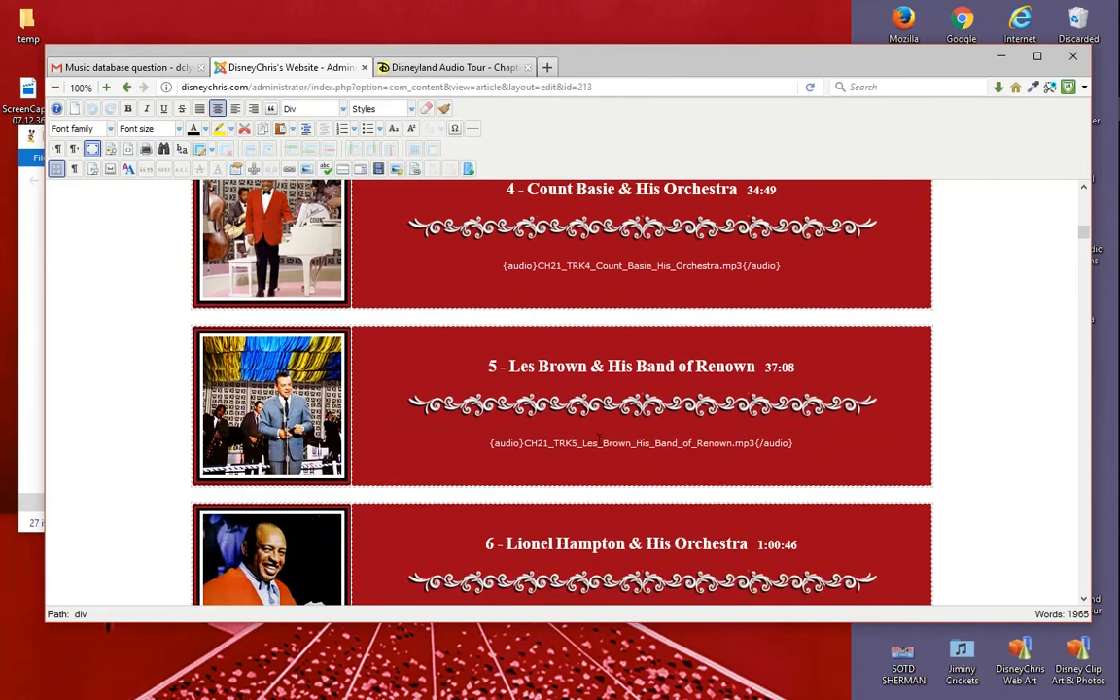
pyautogui.scroll(-10, 593, 472)
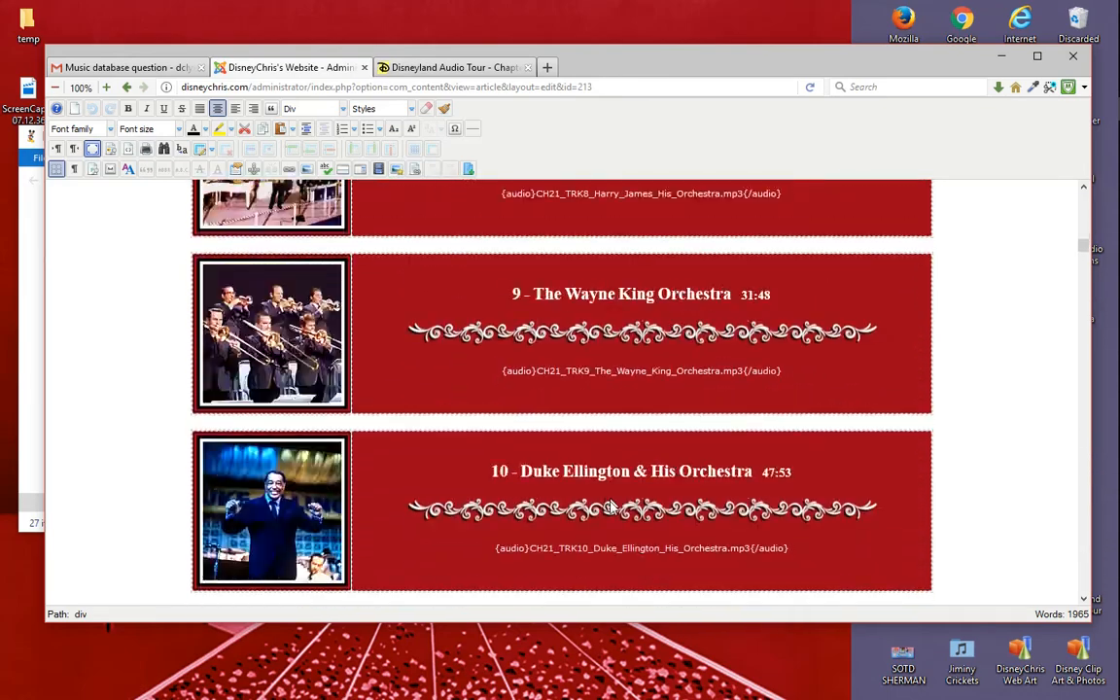
pyautogui.scroll(8, 609, 473)
pyautogui.scroll(16, 609, 473)
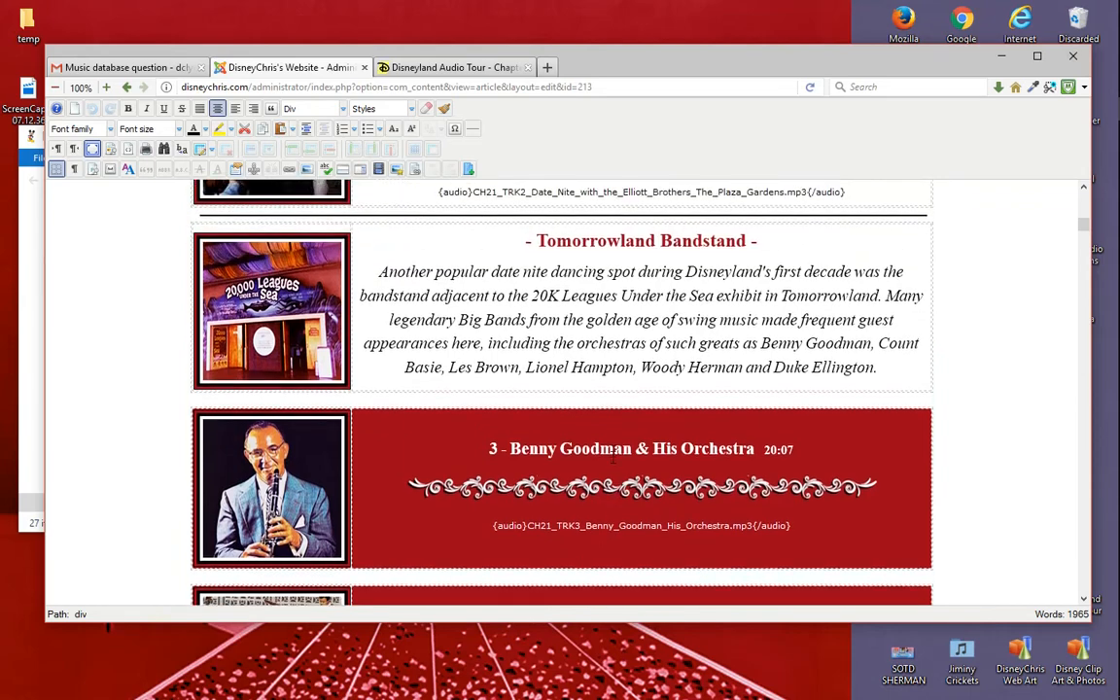
pyautogui.scroll(-5, 614, 467)
pyautogui.scroll(-6, 618, 475)
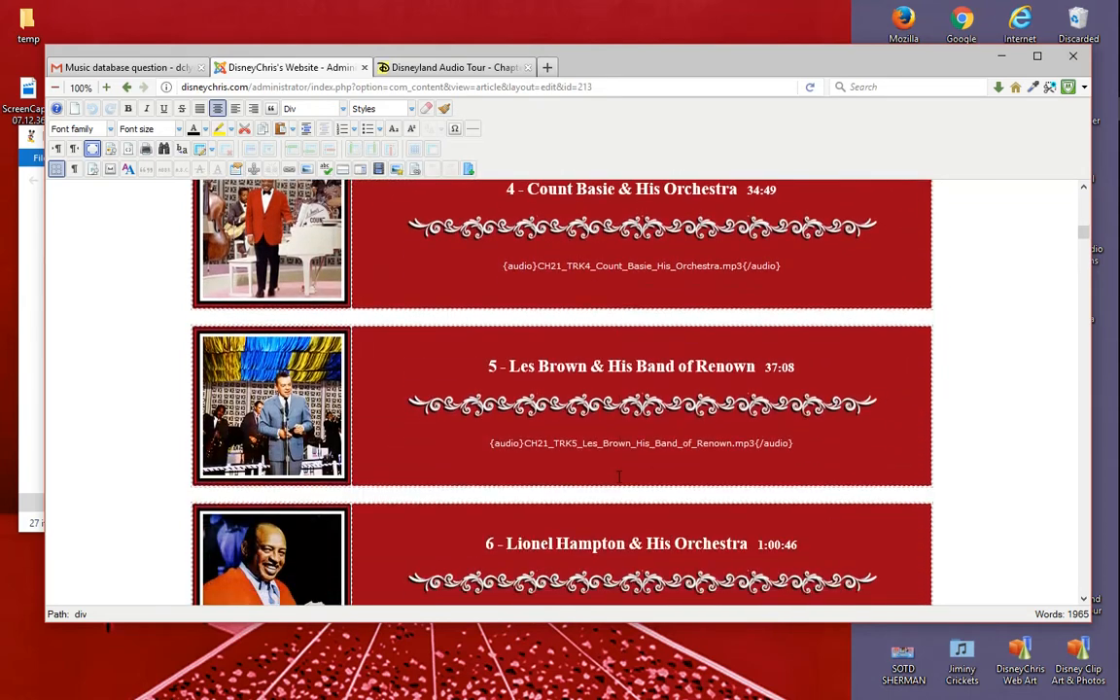
# - Check clip art images 21 - 53A and 21 - 53B again and bring the article editor back in front
pyautogui.moveTo(611, 70); pyautogui.dragTo(492, 606)
pyautogui.click(418, 321)
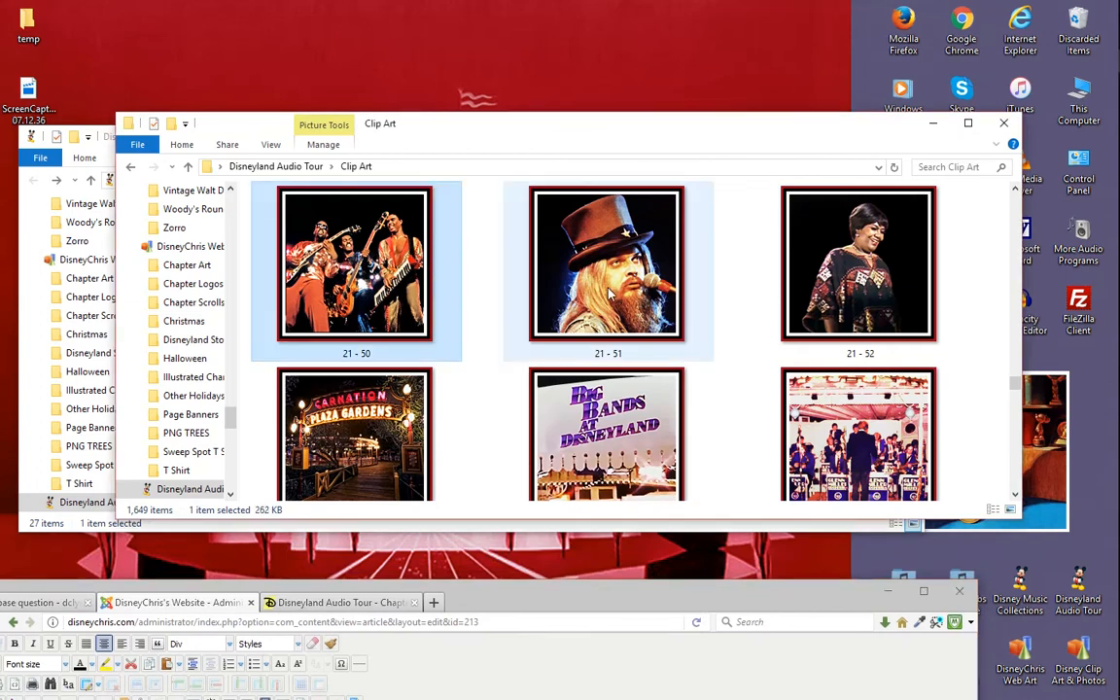
pyautogui.scroll(-1, 605, 295)
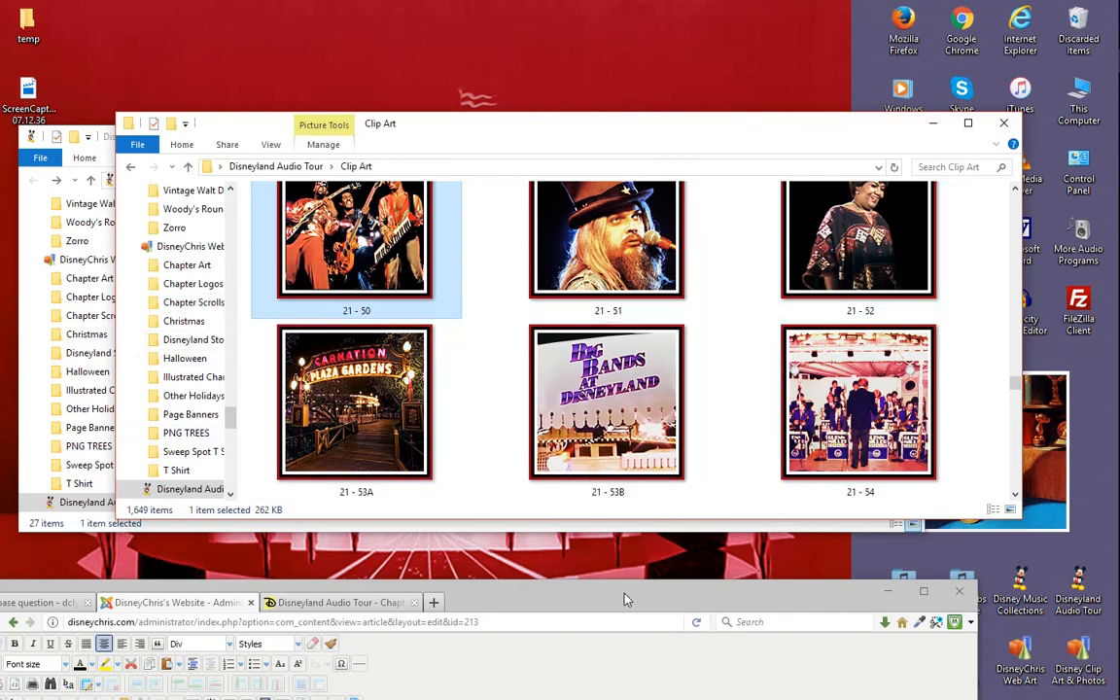
pyautogui.moveTo(634, 602); pyautogui.dragTo(618, 114)
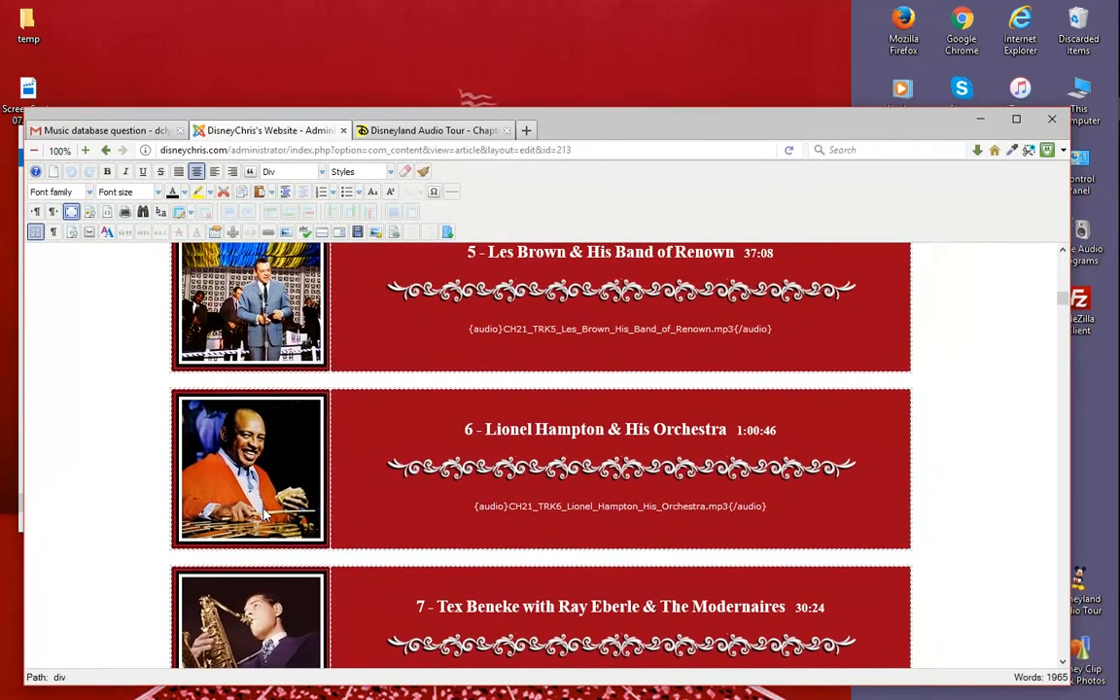
# - Examine the picture and title layout of the orchestra tracks around the Tomorrowland Bandstand section
pyautogui.click(258, 472)
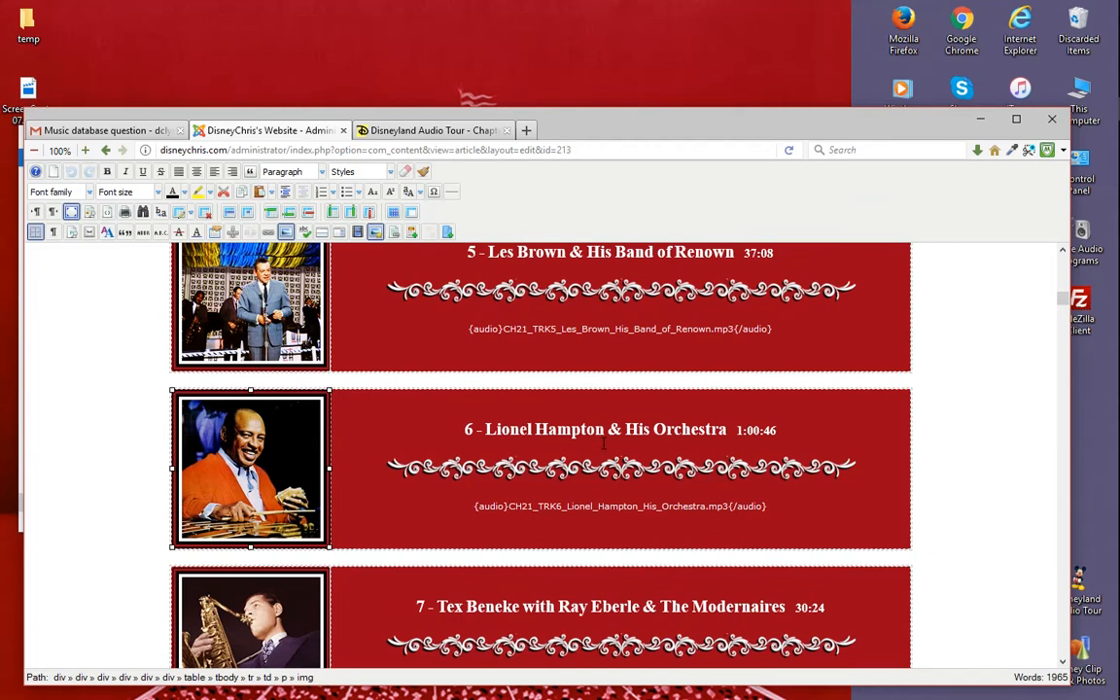
pyautogui.scroll(5, 604, 442)
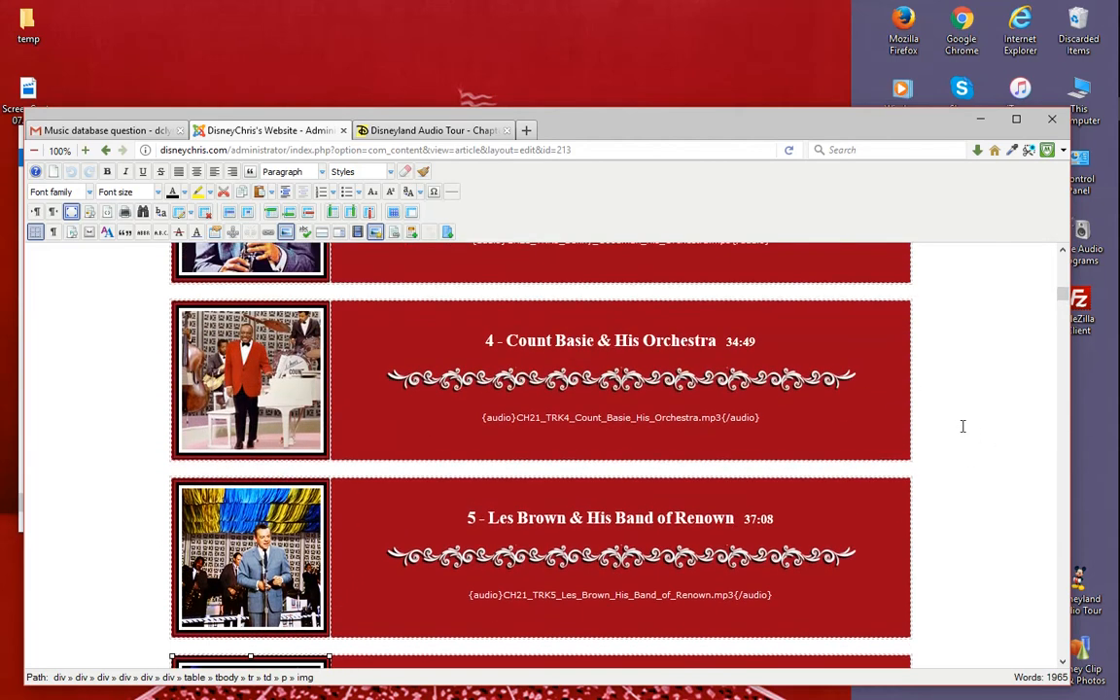
pyautogui.click(958, 424)
pyautogui.scroll(8, 287, 420)
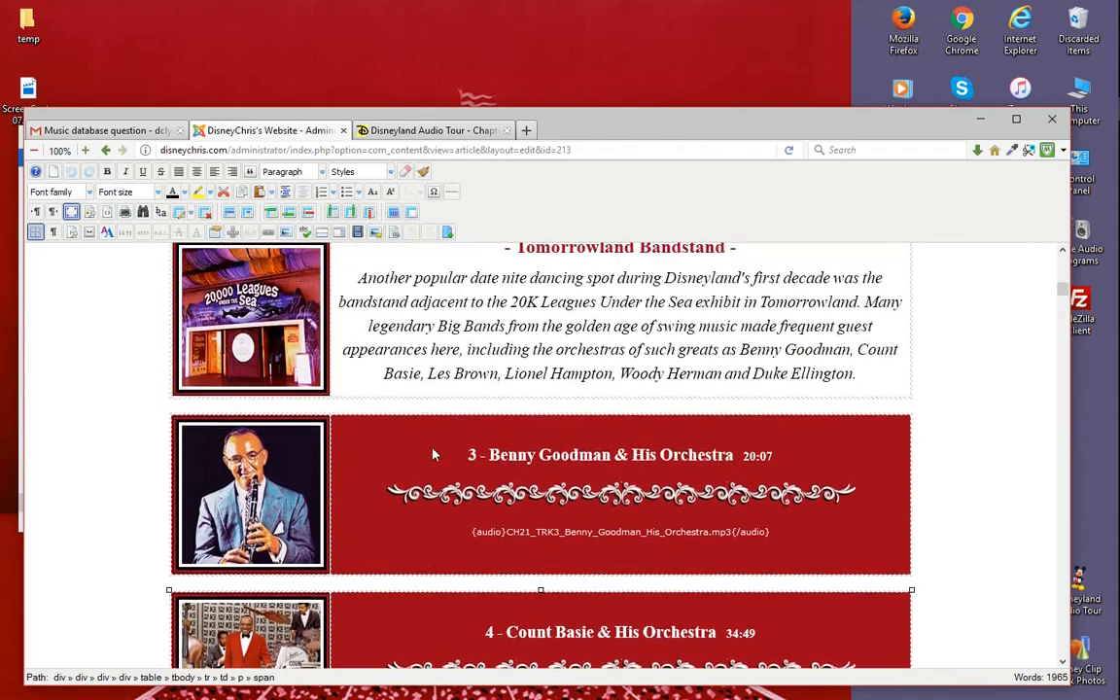
pyautogui.scroll(-17, 464, 453)
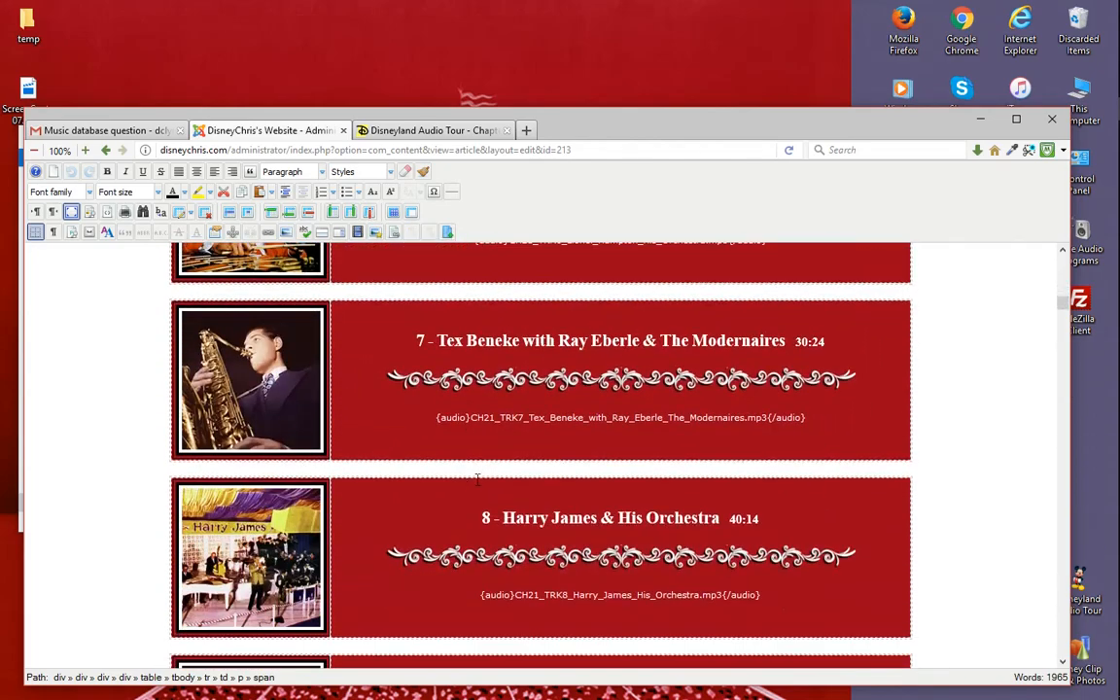
pyautogui.scroll(16, 567, 459)
pyautogui.scroll(2, 603, 465)
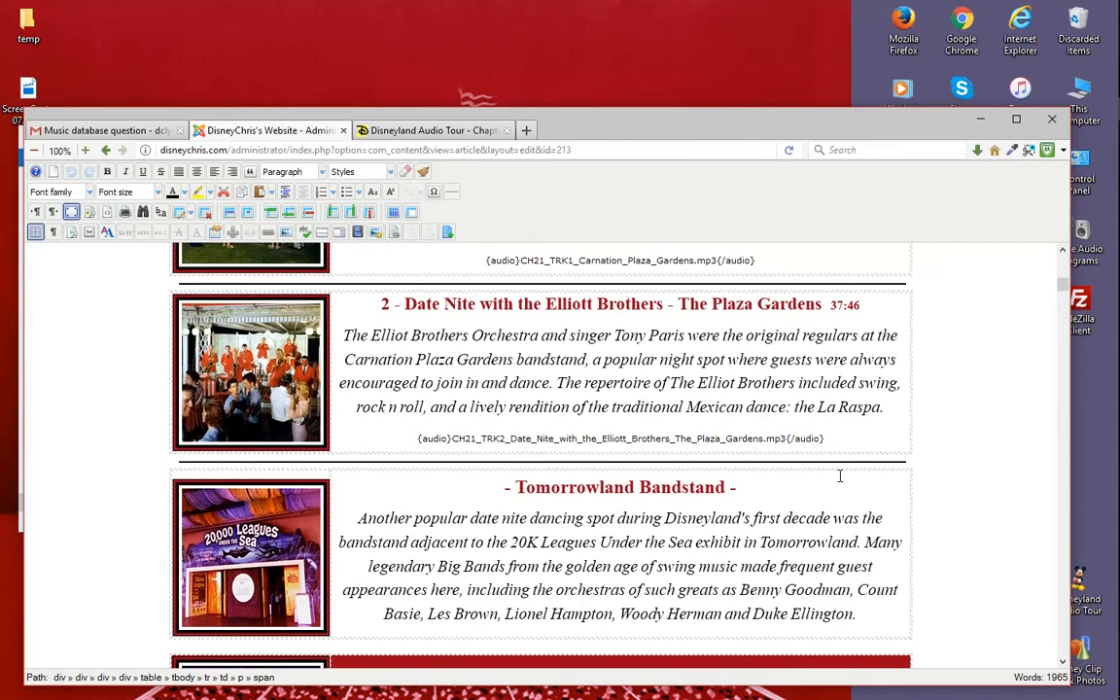
pyautogui.scroll(-3, 839, 475)
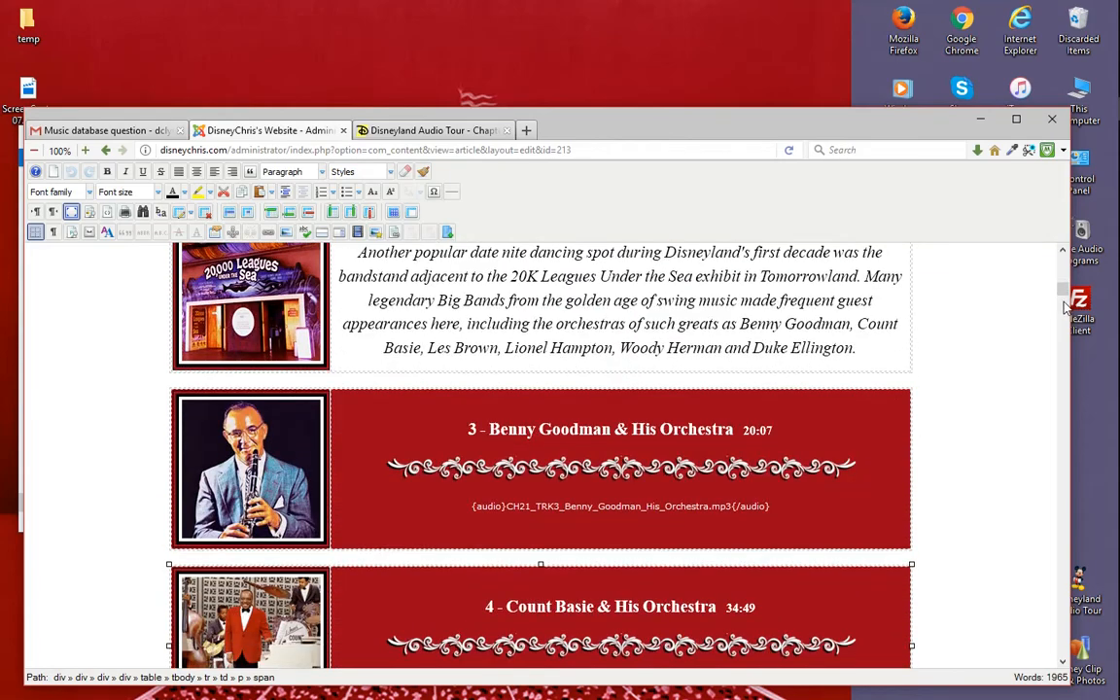
# - Examine the closing COMING SOON entries and the audio playlists under Chapter Twenty-One Continual Play
pyautogui.moveTo(1065, 292); pyautogui.dragTo(1060, 621)
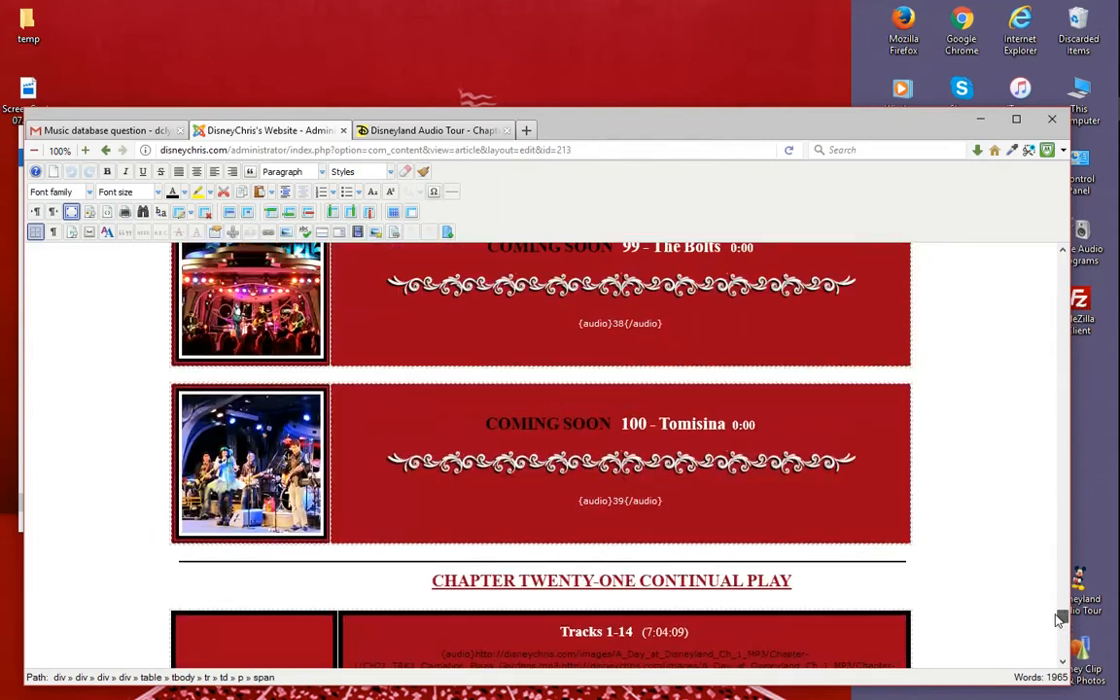
pyautogui.scroll(1, 842, 501)
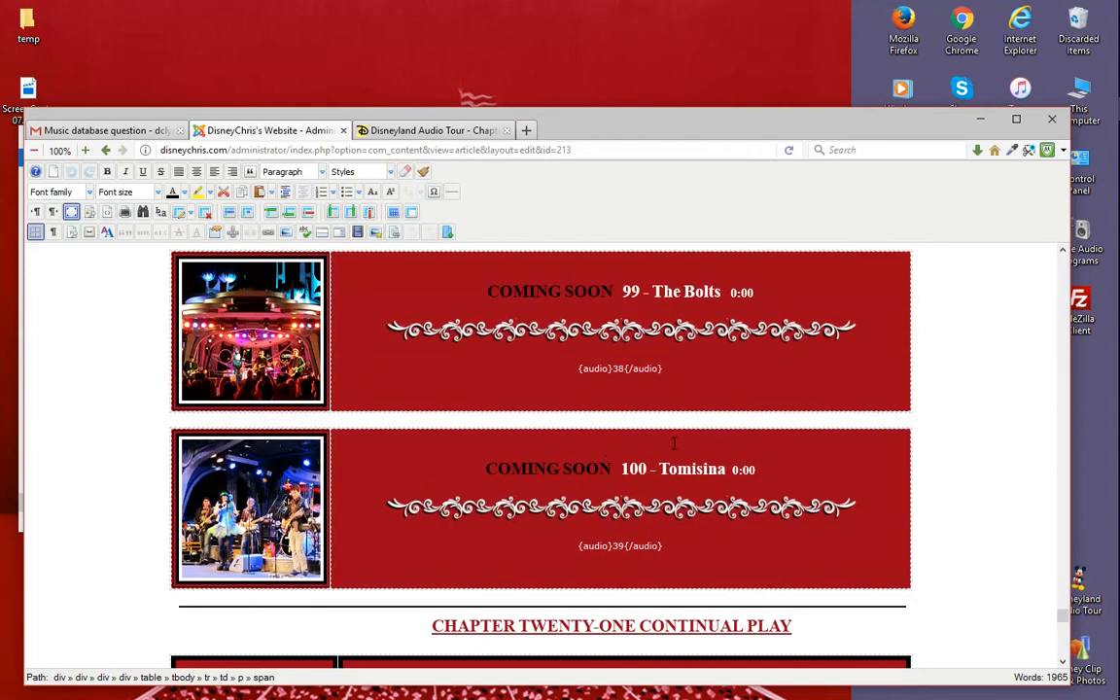
pyautogui.scroll(-7, 676, 457)
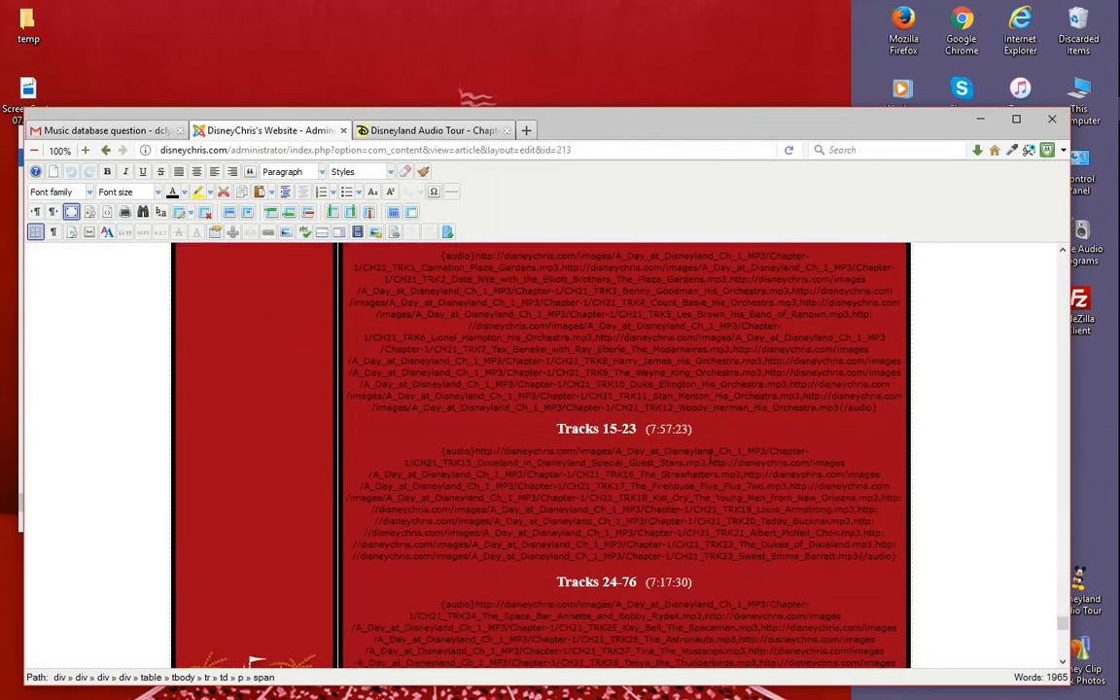
pyautogui.scroll(-8, 709, 457)
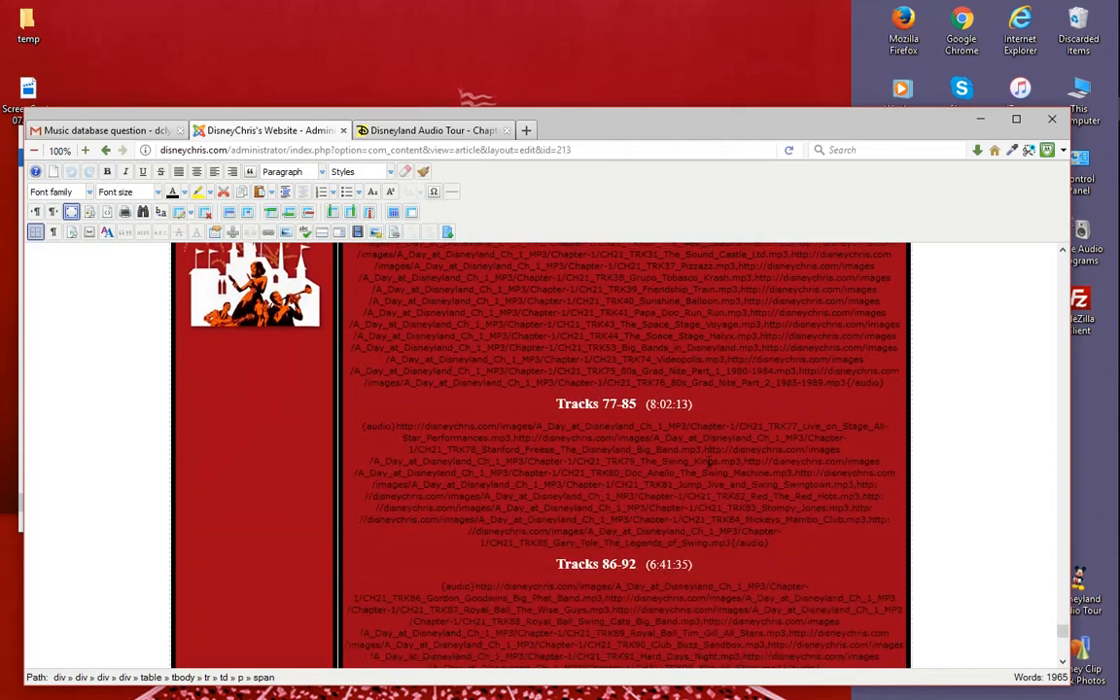
pyautogui.scroll(-3, 675, 507)
pyautogui.scroll(5, 680, 508)
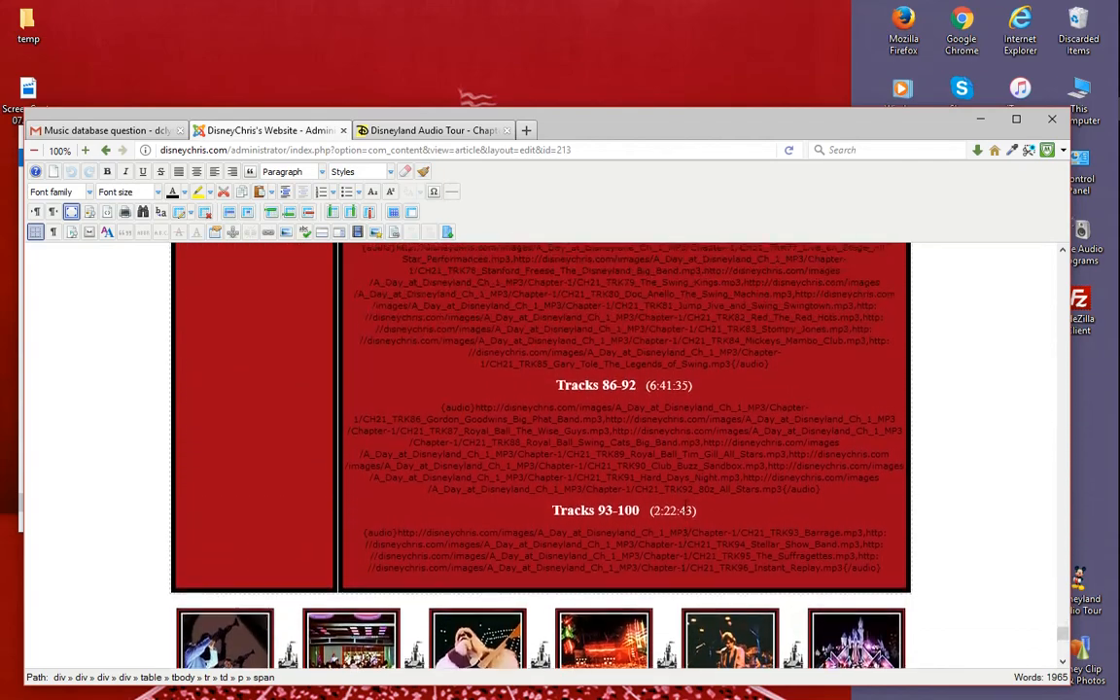
pyautogui.scroll(10, 686, 507)
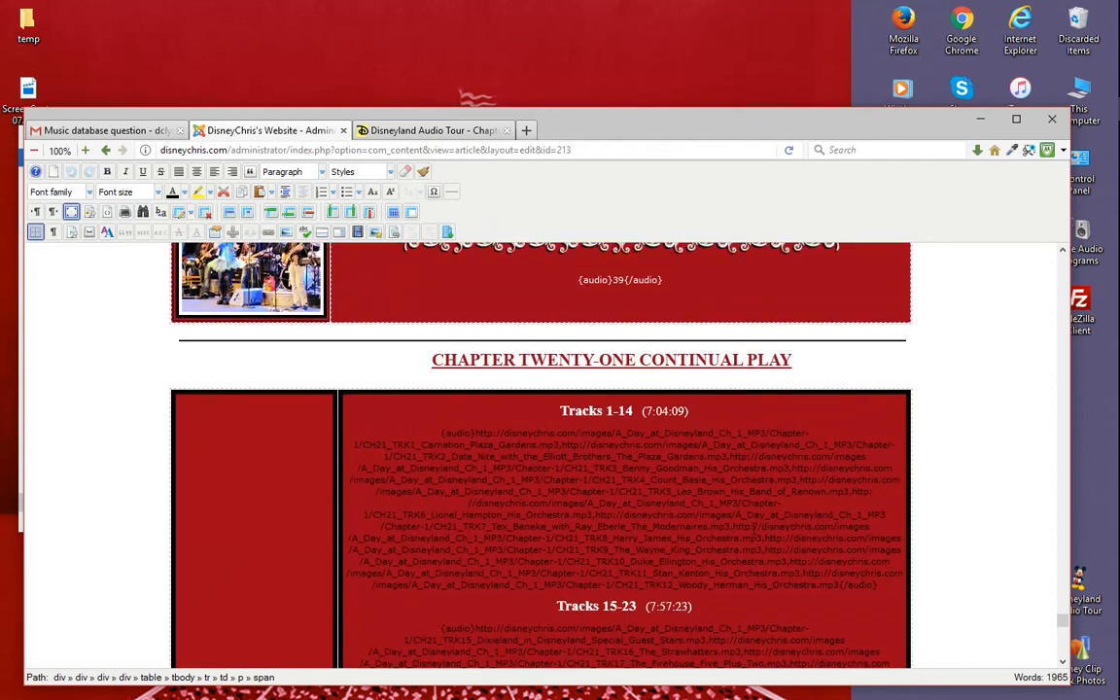
pyautogui.scroll(-3, 430, 335)
pyautogui.scroll(3, 654, 406)
pyautogui.scroll(-15, 632, 513)
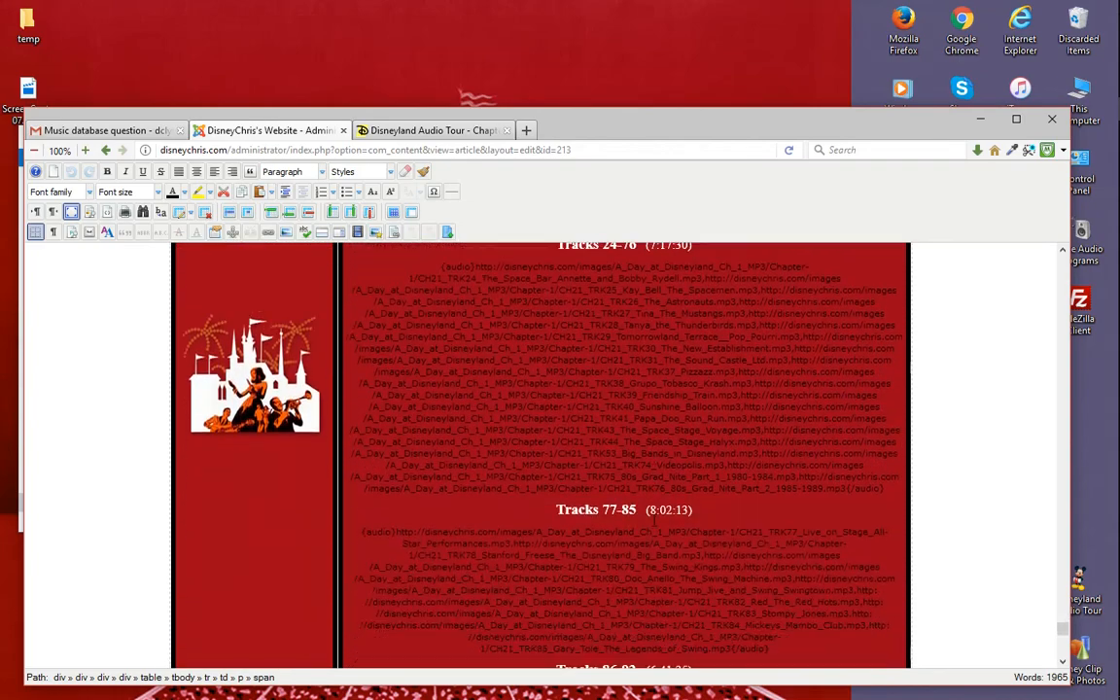
pyautogui.scroll(-5, 659, 511)
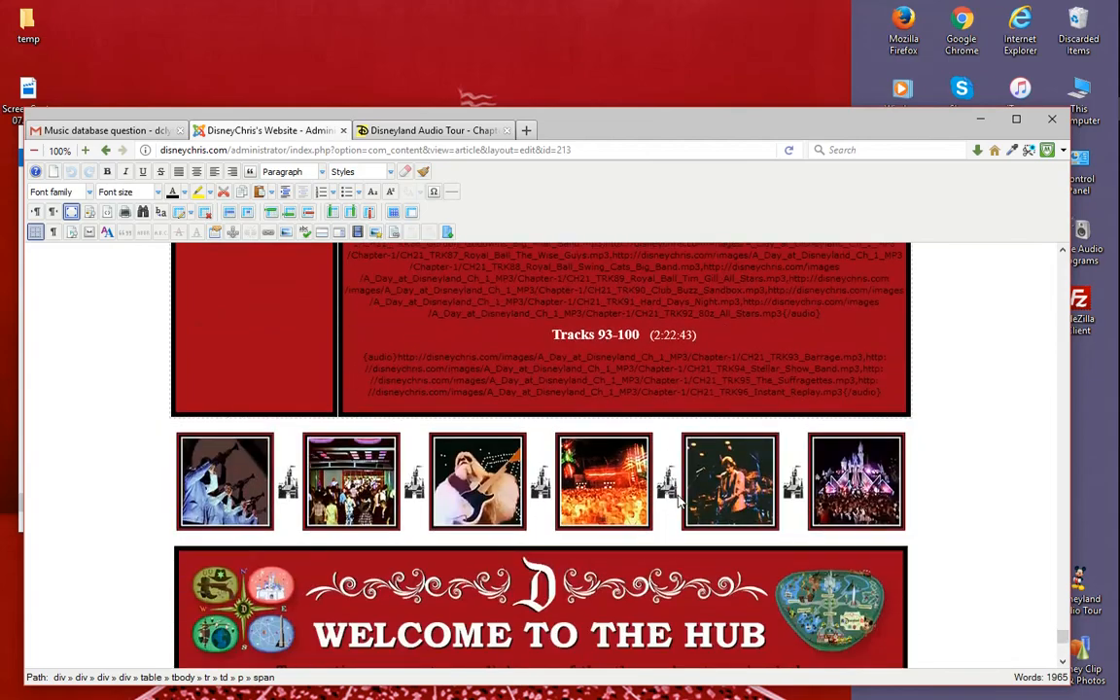
pyautogui.scroll(15, 678, 501)
pyautogui.scroll(10, 722, 473)
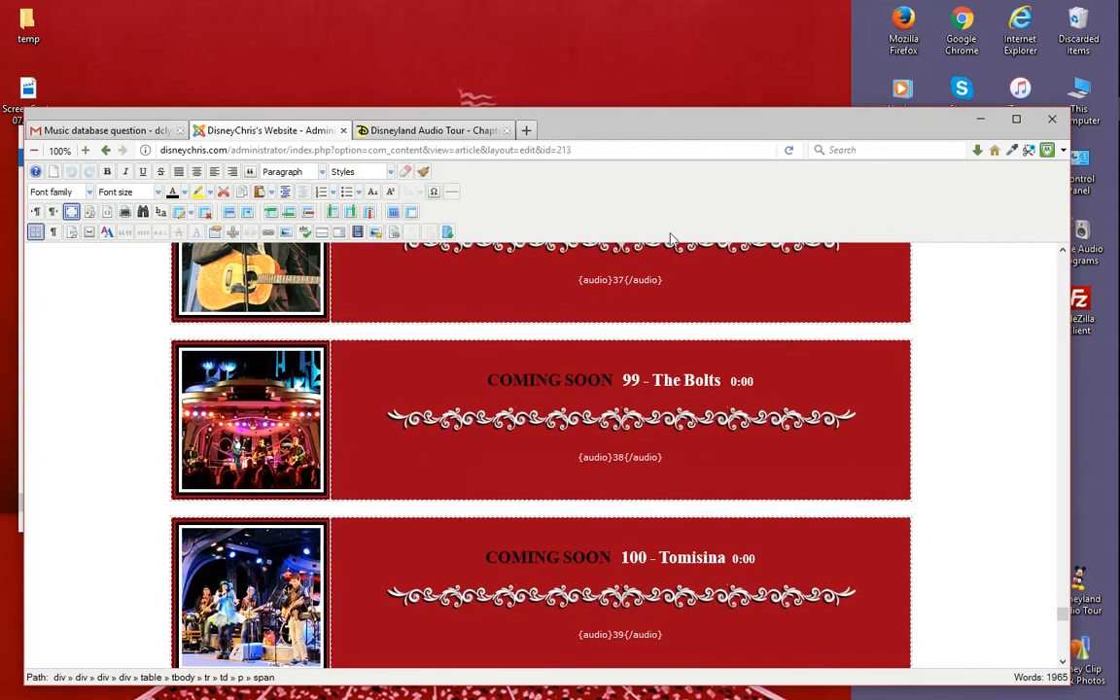
# - Replace the MP3 file name in the audio tag of track 45, Surfn' 60's Week, with 8 and save the article
pyautogui.moveTo(658, 130)
pyautogui.mouseDown()
pyautogui.moveTo(689, 130)
pyautogui.moveTo(649, 141)
pyautogui.mouseUp()
pyautogui.scroll(10, 600, 513)
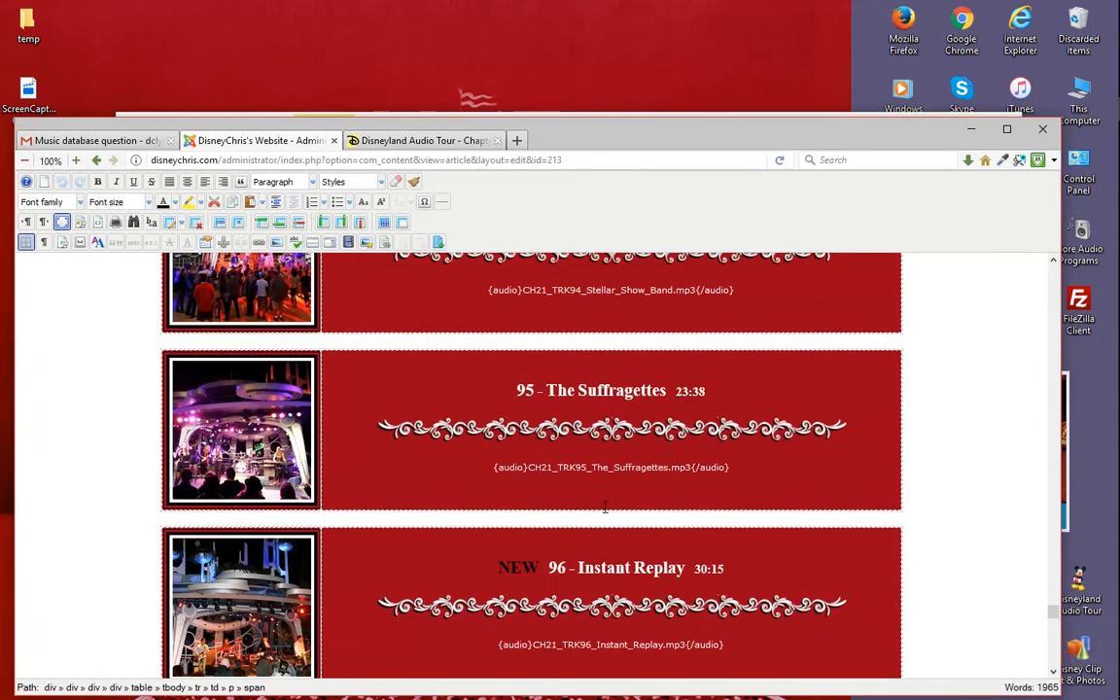
pyautogui.scroll(8, 612, 512)
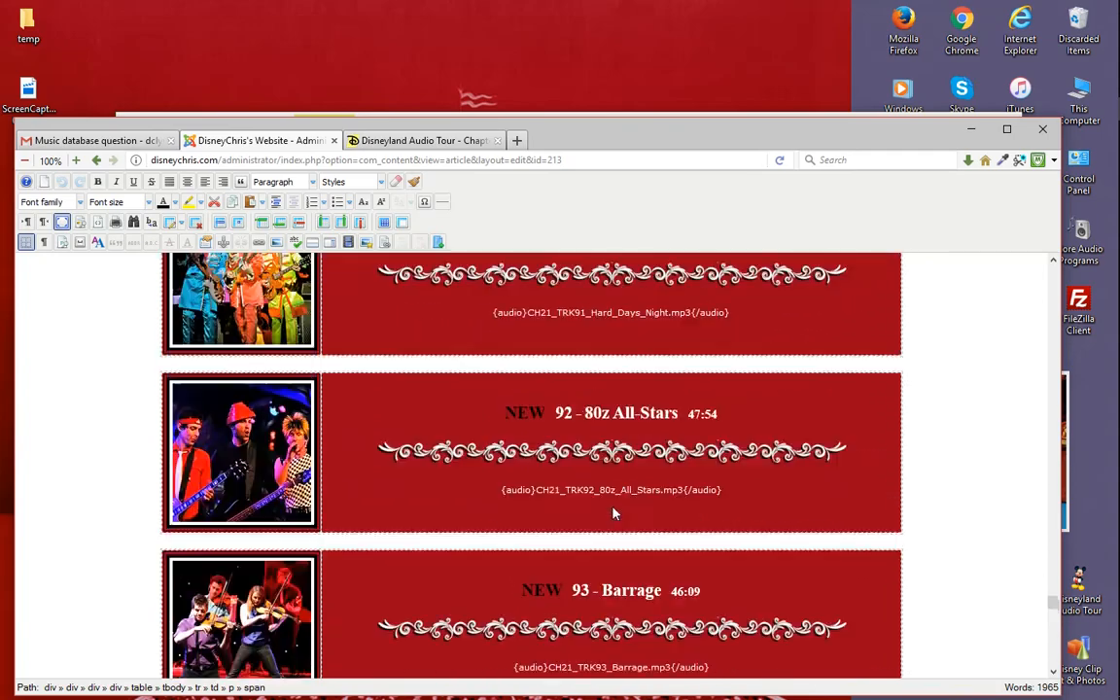
pyautogui.moveTo(1054, 597); pyautogui.dragTo(1059, 459)
pyautogui.scroll(10, 655, 525)
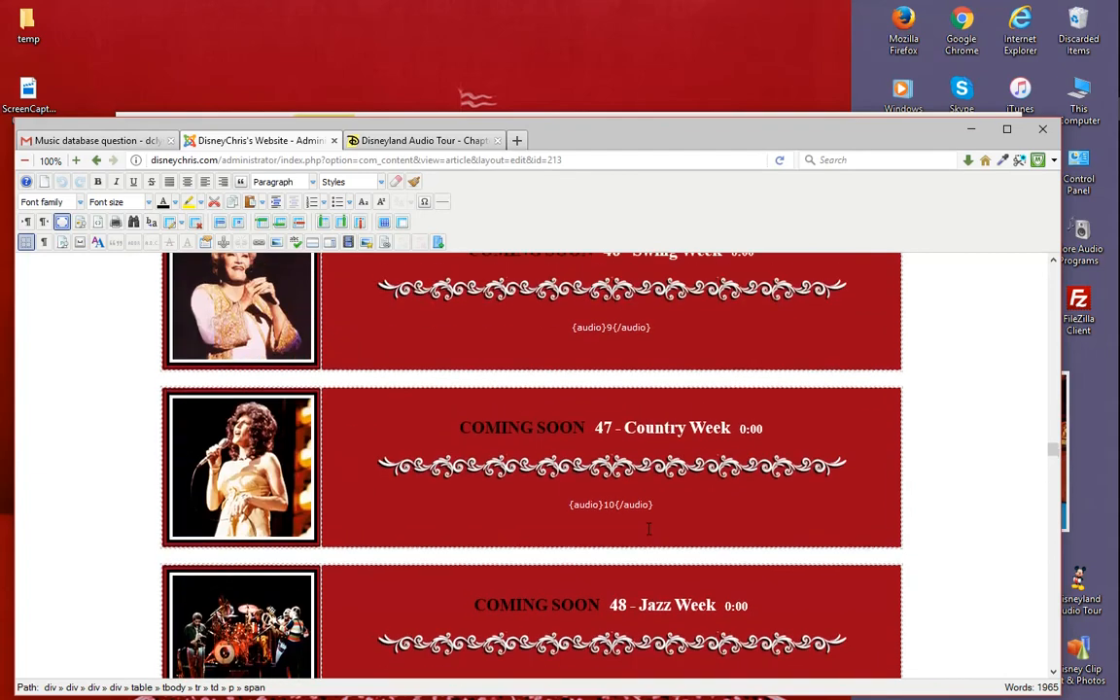
pyautogui.scroll(-3, 661, 530)
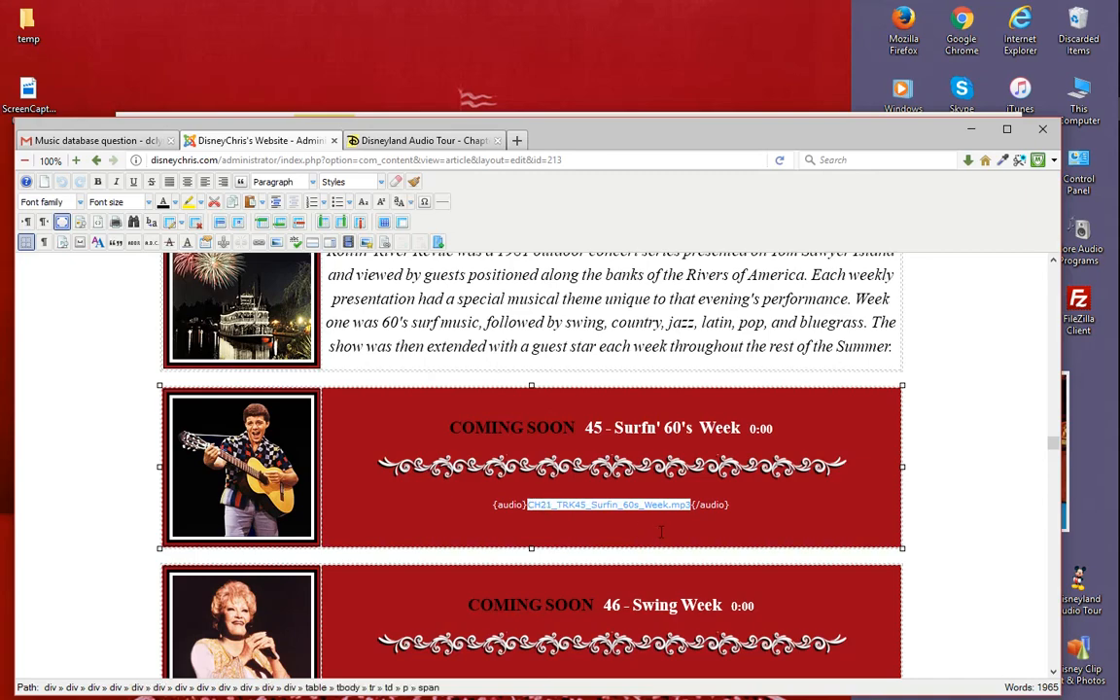
pyautogui.press('Delete')
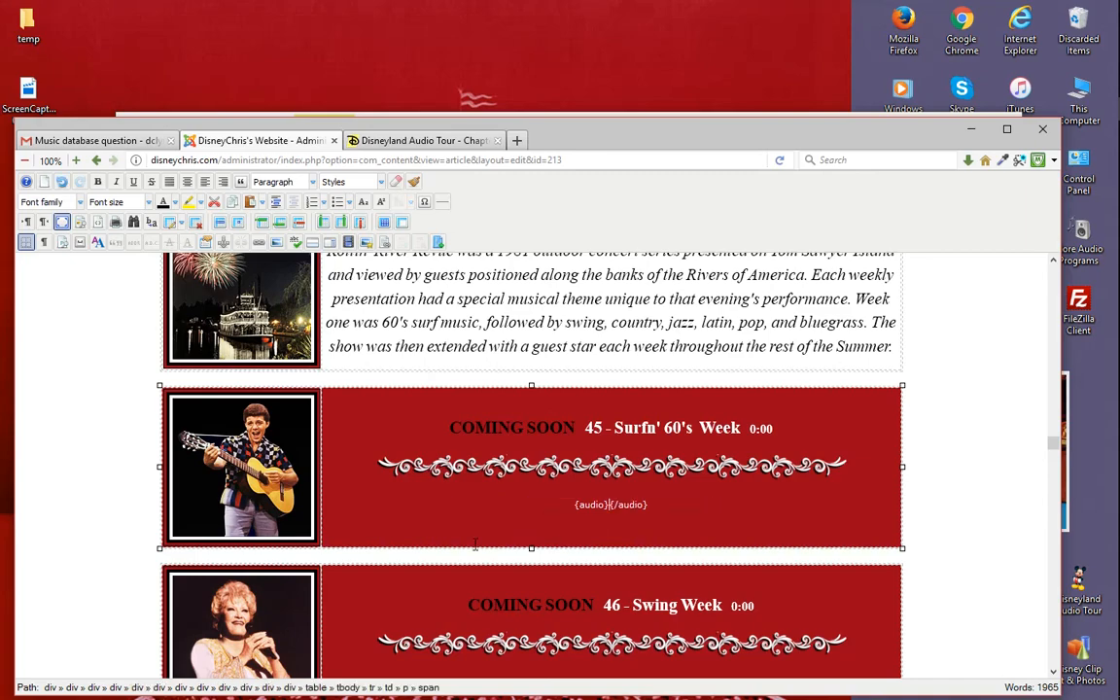
pyautogui.scroll(-3, 574, 515)
pyautogui.scroll(3, 603, 505)
pyautogui.write('8')
pyautogui.moveTo(561, 144); pyautogui.dragTo(601, 93)
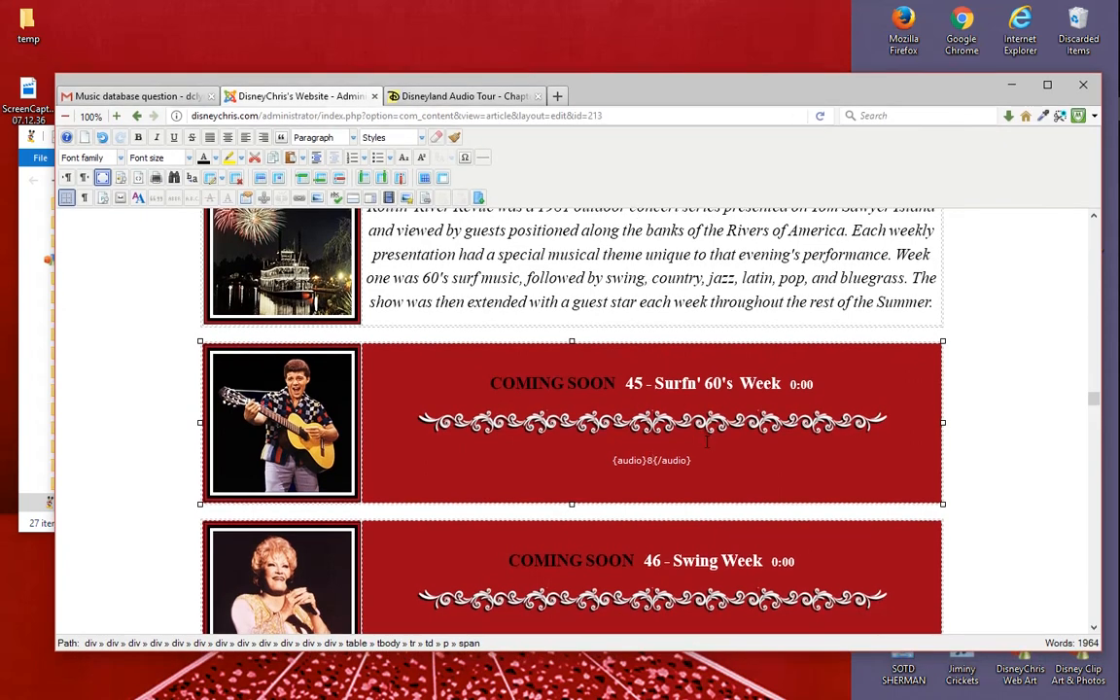
pyautogui.scroll(-3, 669, 357)
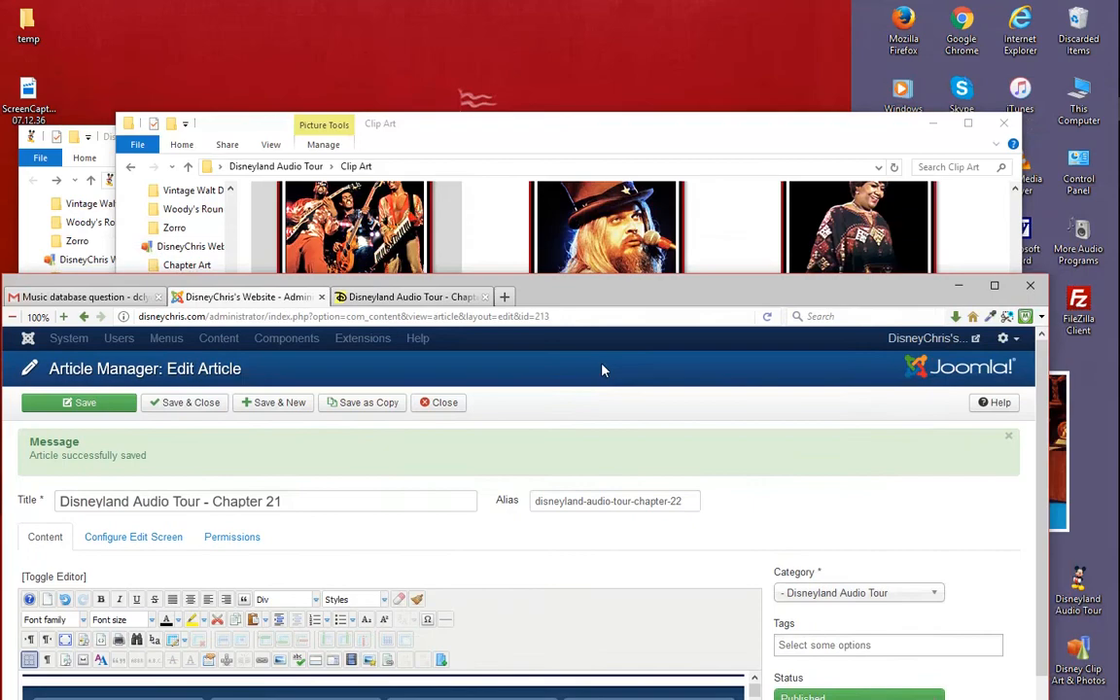
# - Close the Clip Art folder and the other open folder window, and move the browser down to clear the desktop
pyautogui.moveTo(622, 290); pyautogui.dragTo(606, 507)
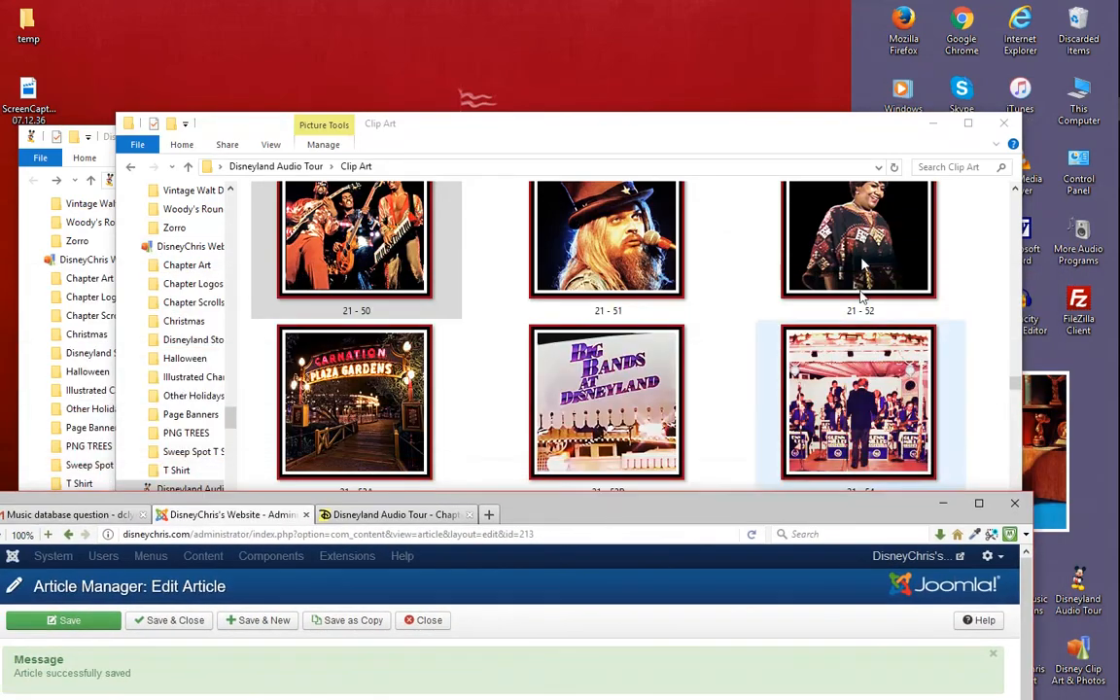
pyautogui.click(1003, 124)
pyautogui.click(962, 85)
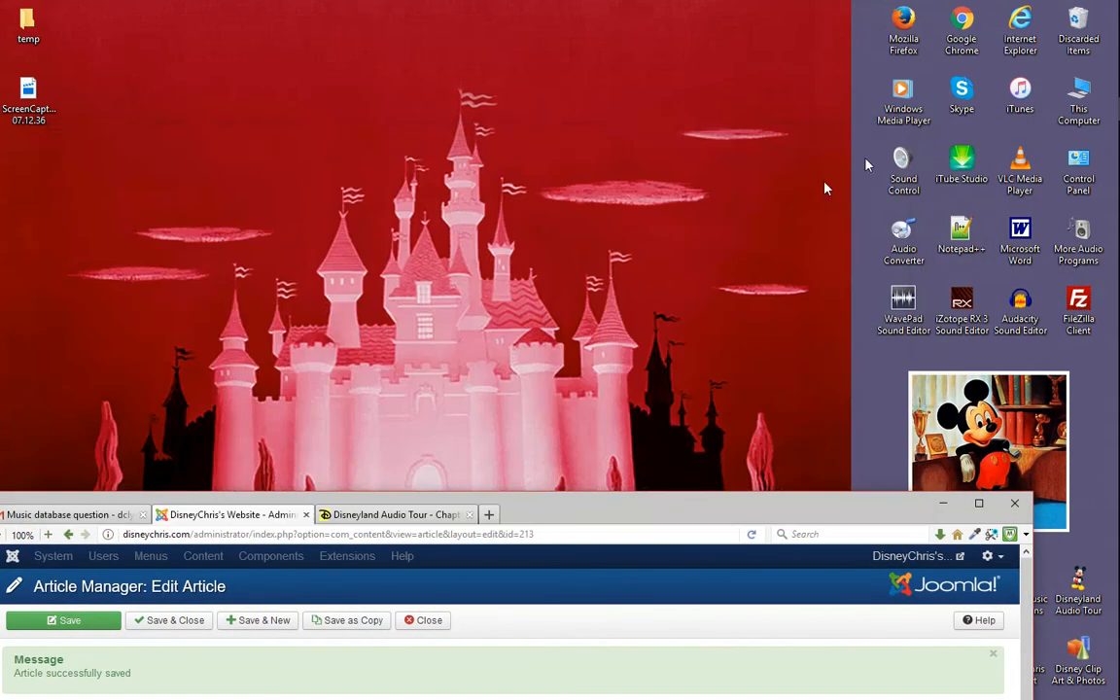
pyautogui.moveTo(576, 502); pyautogui.dragTo(604, 679)
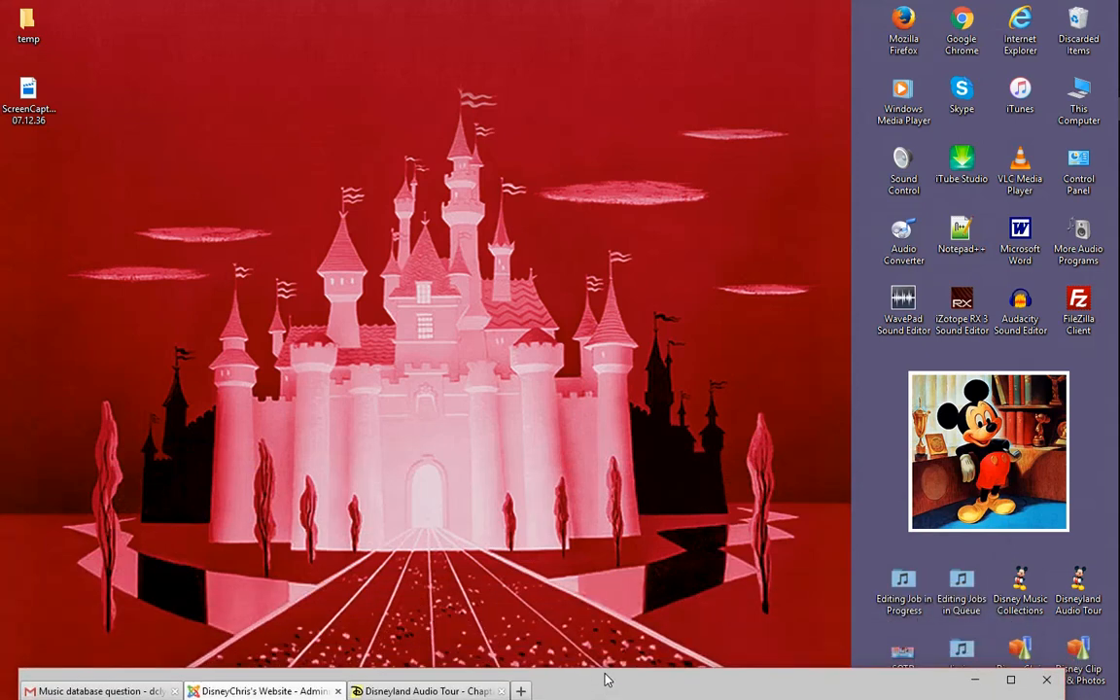